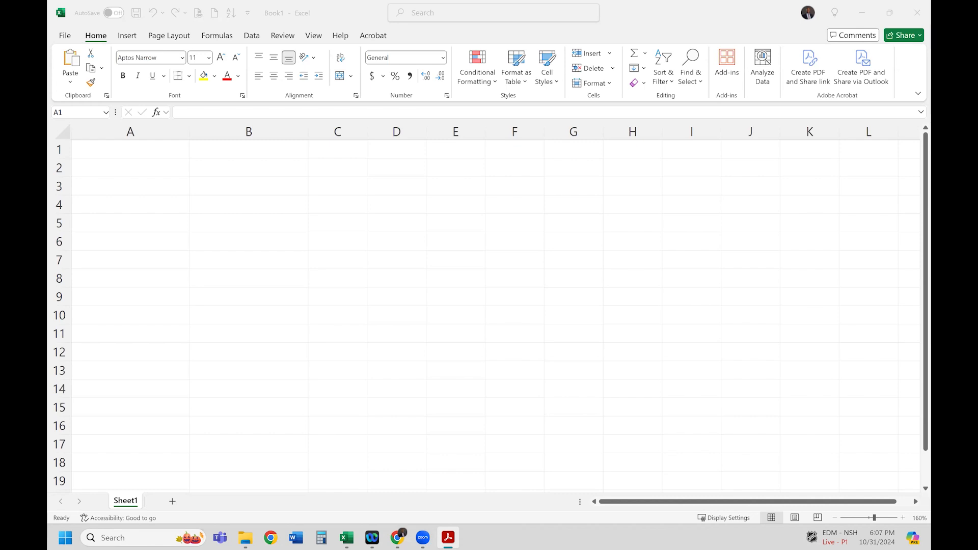
- Enter the column headers City in A1 and Count in B1
click(174, 170)
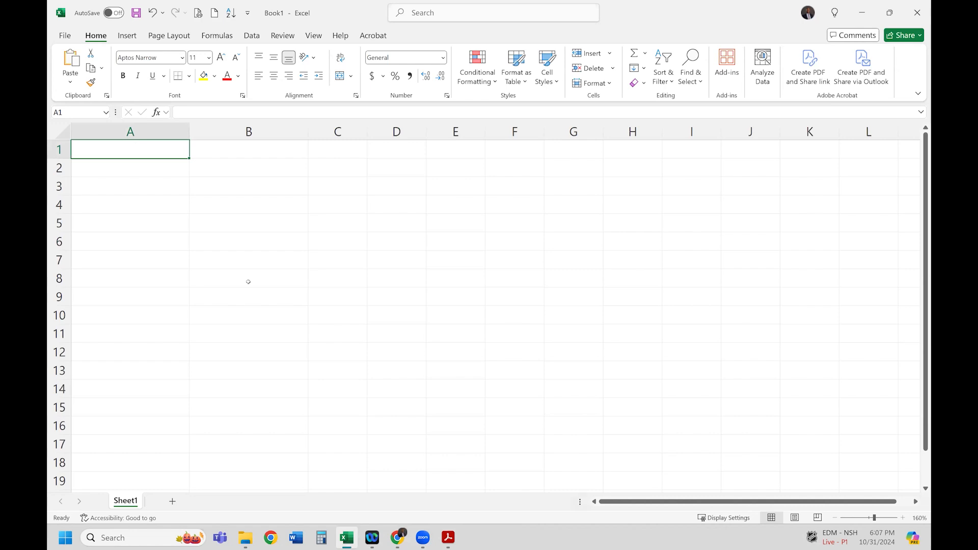
text(City)
key(Tab)
text(Count)
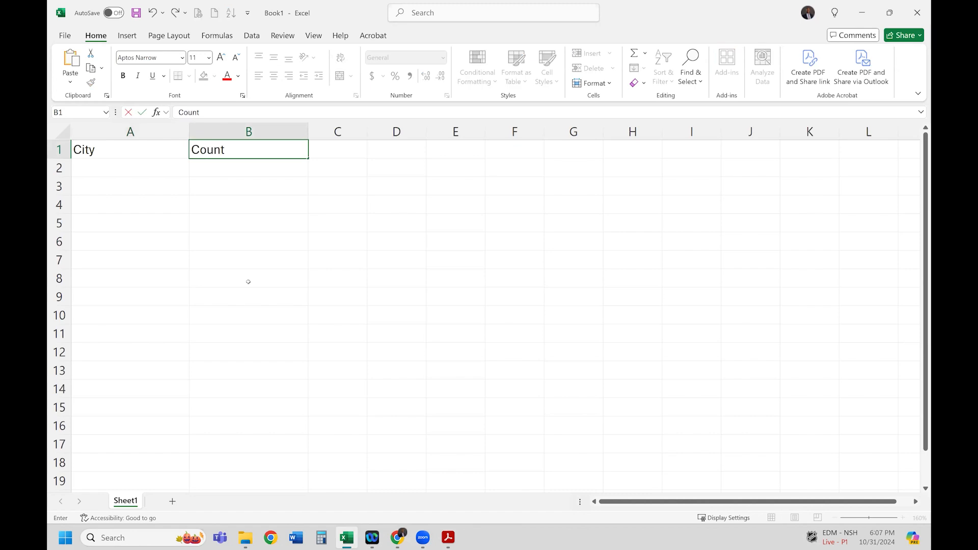
key(Return)
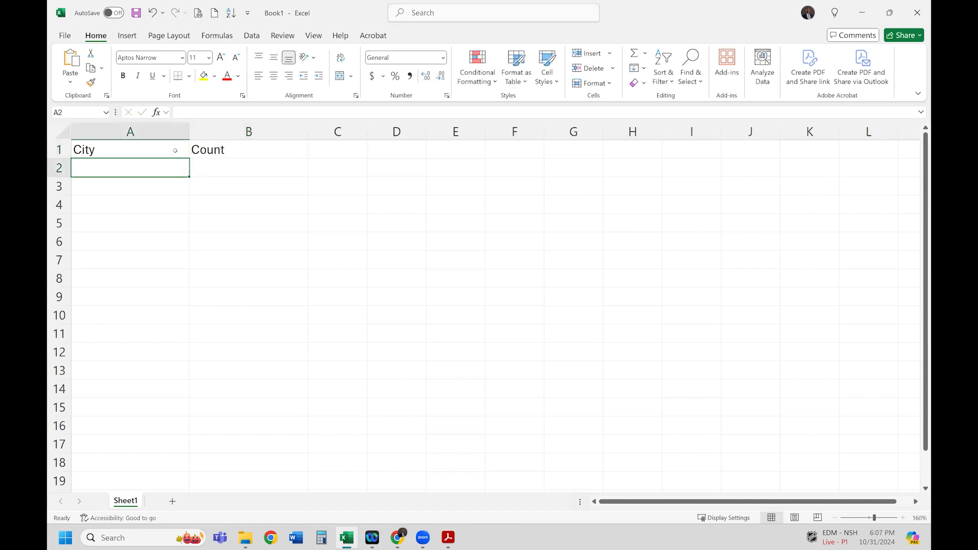
- Apply all borders to the range A1:B13
drag(127, 149, 285, 371)
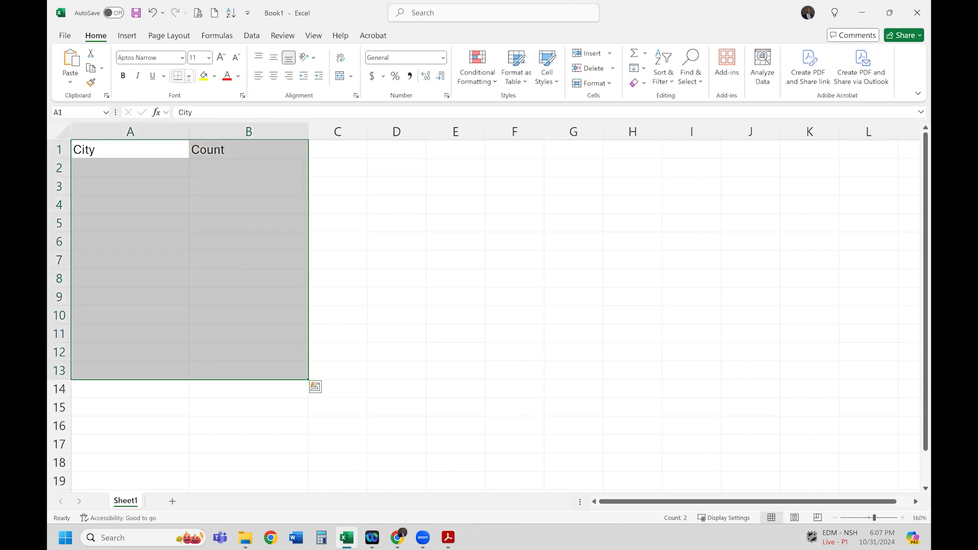
click(189, 76)
click(240, 195)
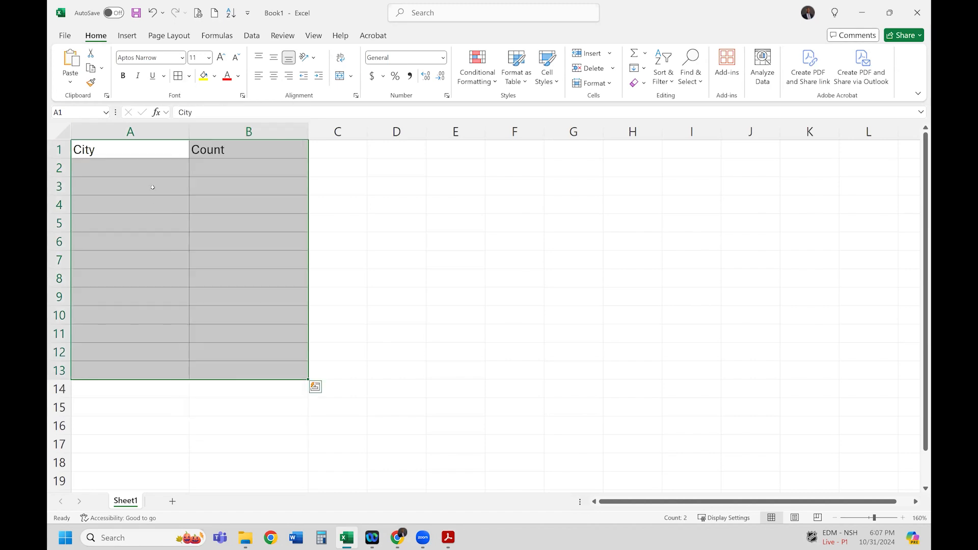
click(181, 204)
- Format the header cells A1:B1 with a black fill and white font
drag(170, 145, 285, 149)
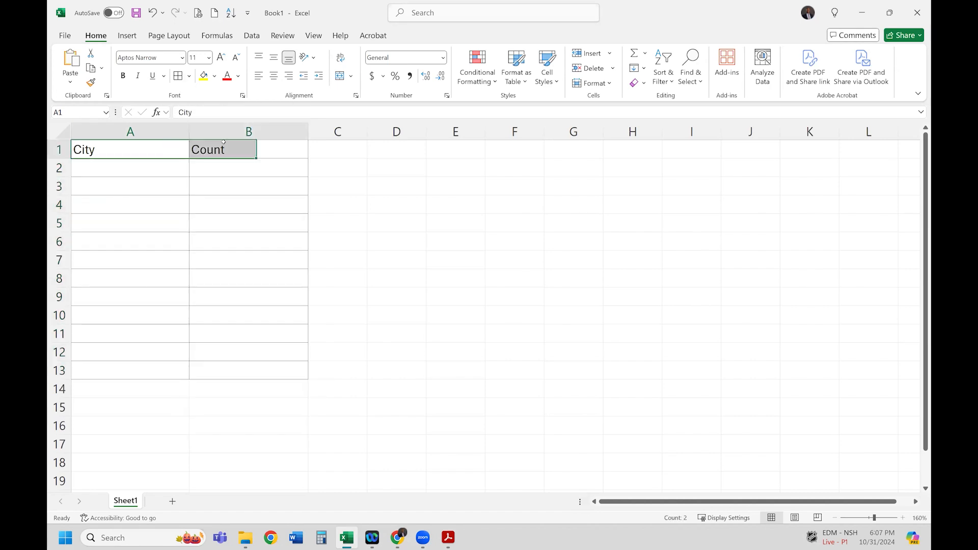
click(215, 76)
click(212, 128)
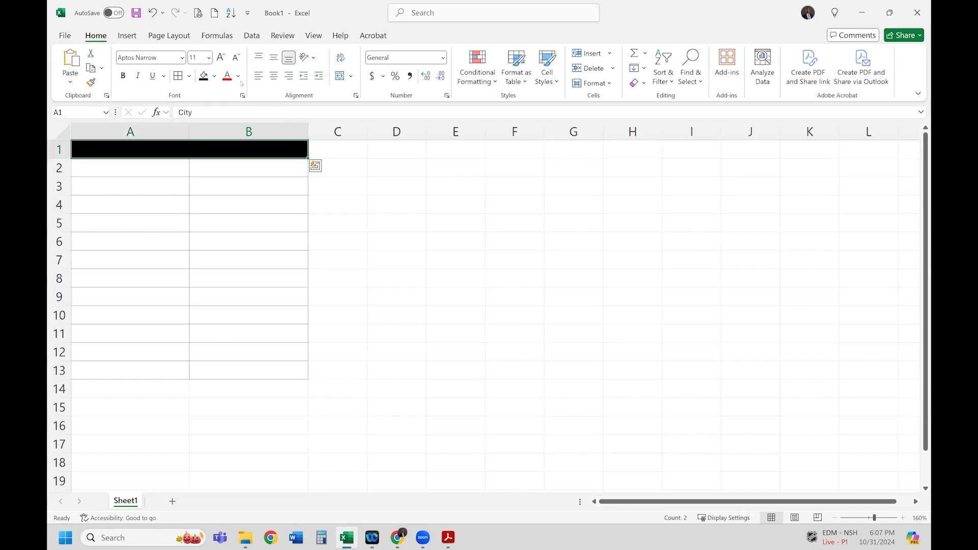
click(238, 76)
click(227, 148)
click(212, 204)
- Center the contents of the table range A1:B13 horizontally
drag(127, 149, 240, 371)
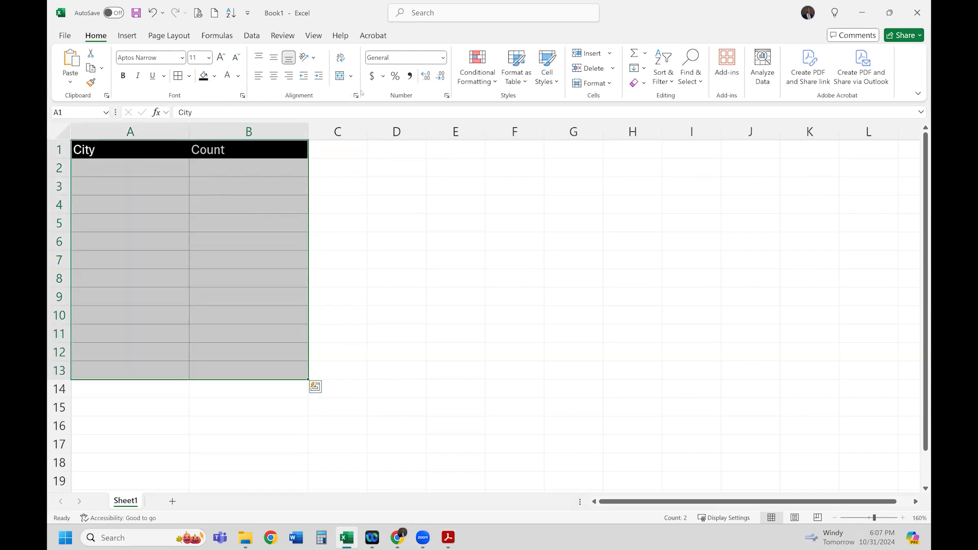
click(273, 78)
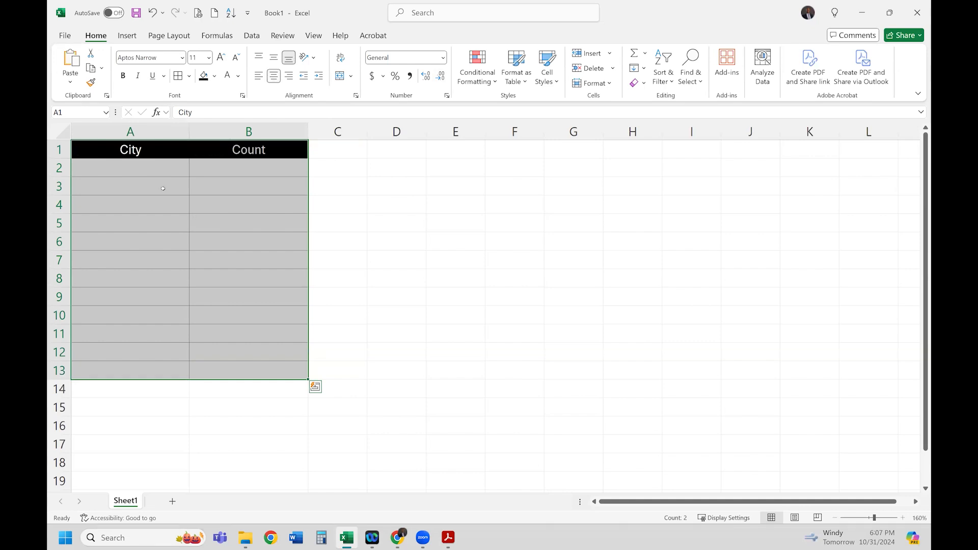
click(219, 224)
key(Up)
key(Up)
key(Up)
key(Left)
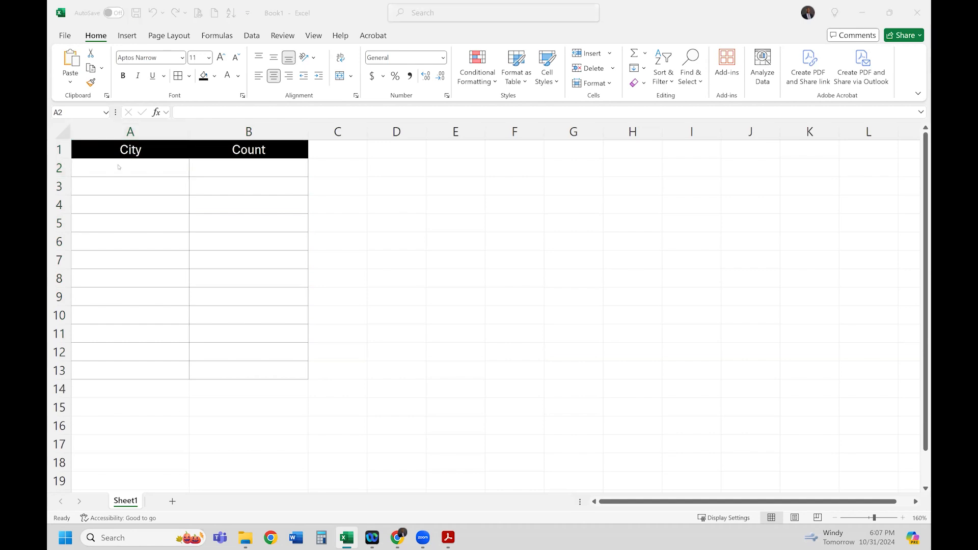
- Fill A2:A6 under City with Kent, Puyallup, Tacoma, Seattle and Orting
click(126, 177)
text(Kent)
key(Return)
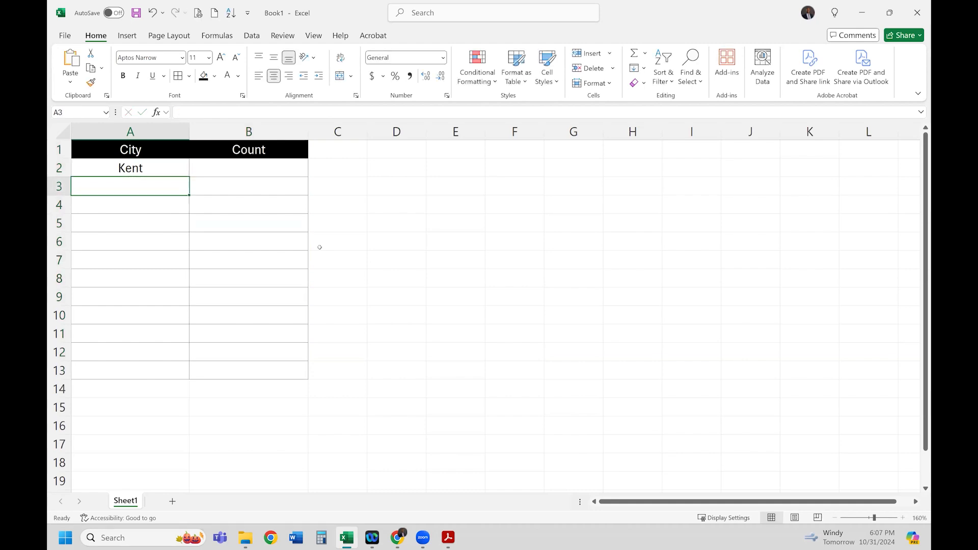
text(Puyallup)
key(Return)
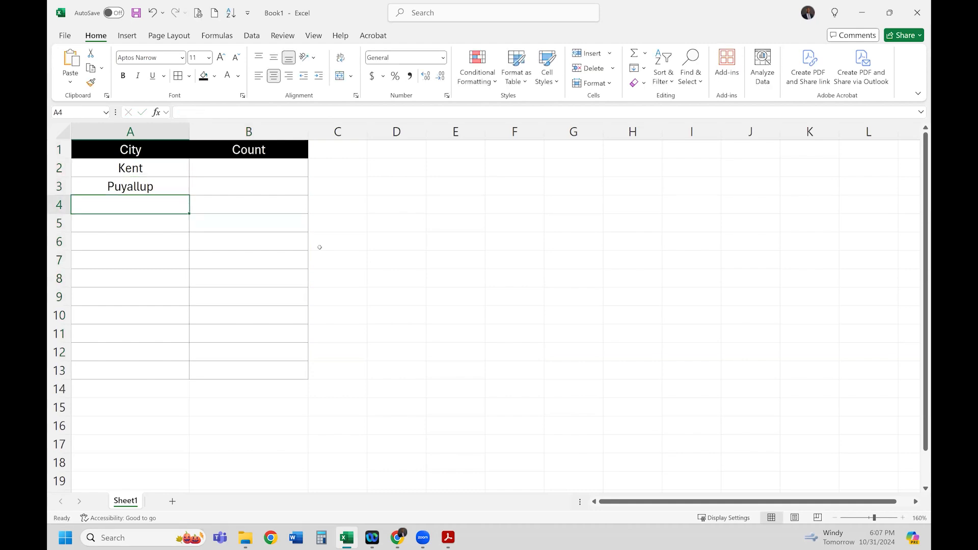
text(Tacoma)
key(Return)
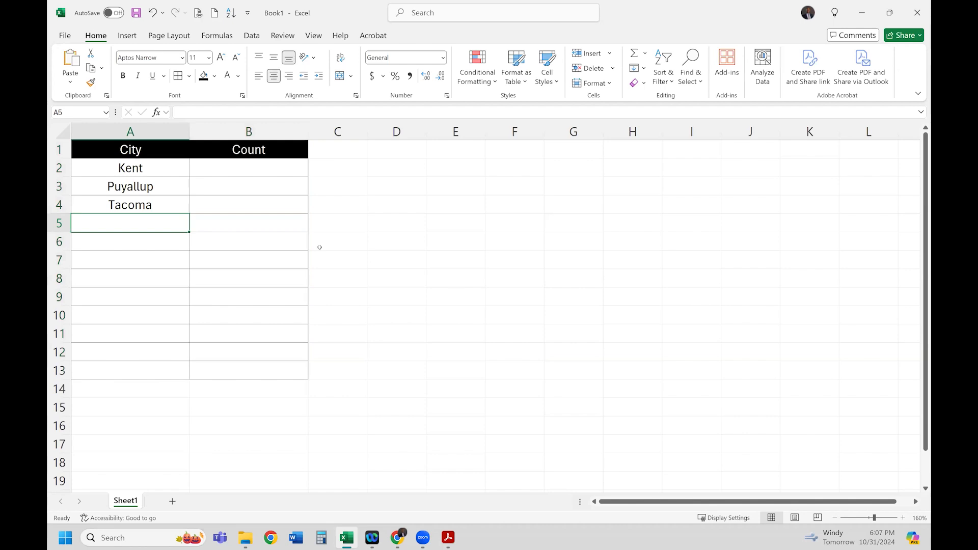
text(Seattle)
key(Return)
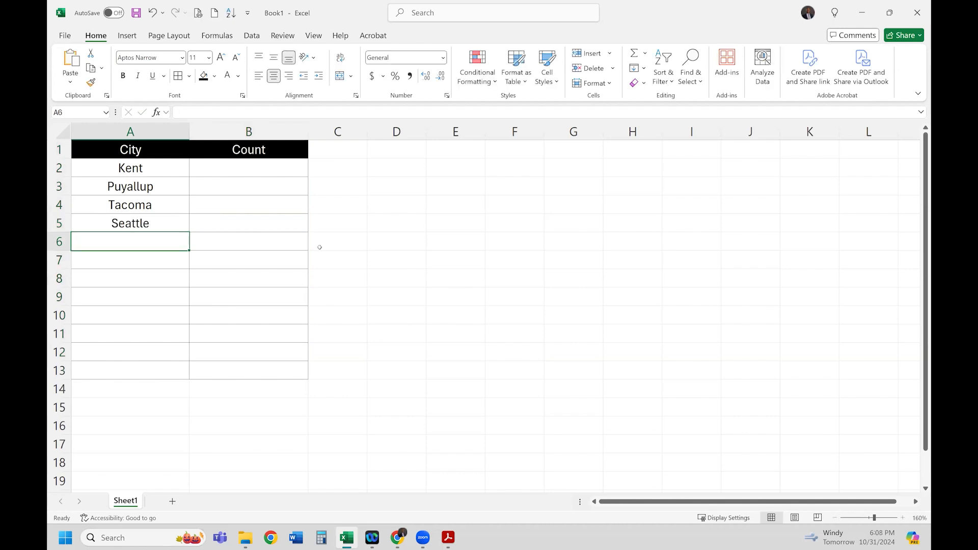
text(Orting)
key(Return)
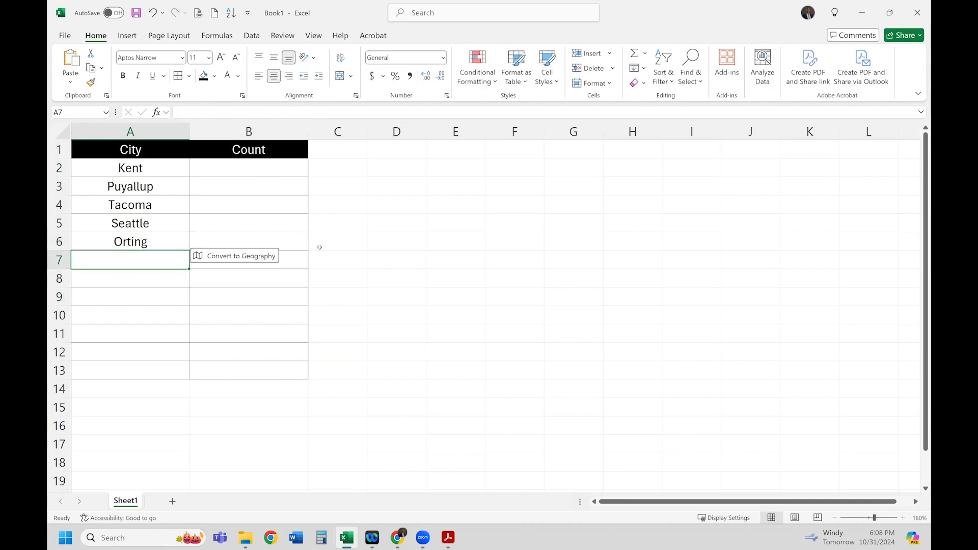
- Continue the city list in A7:A11 with Bellevue, Kirkland, Fife, Federal Way and Des Moines
text(Bellevue)
key(Return)
text(Kirkland)
key(Return)
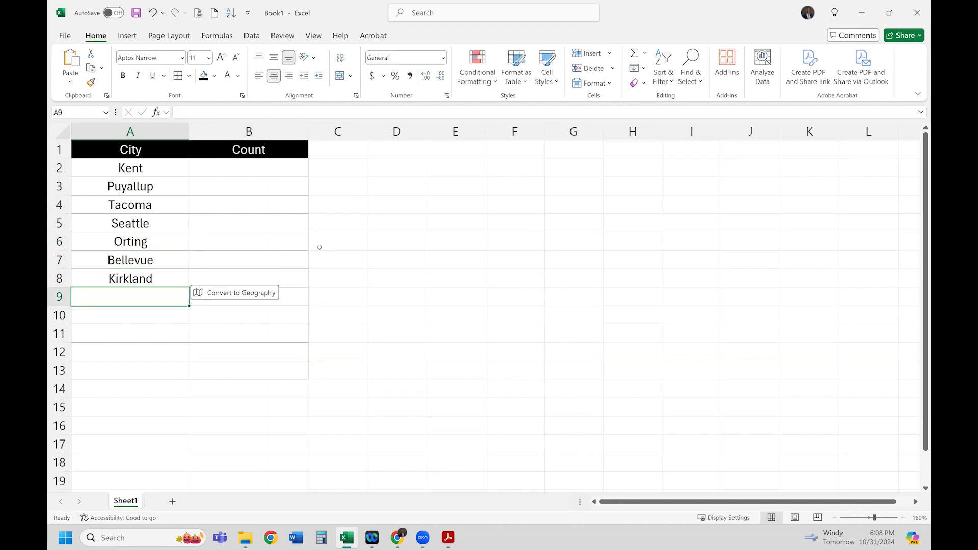
text(Fife)
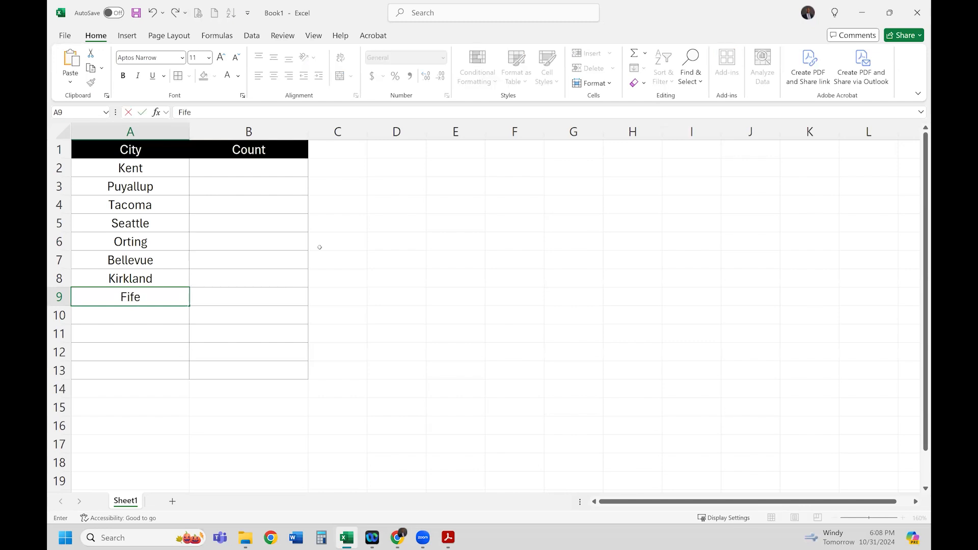
key(Return)
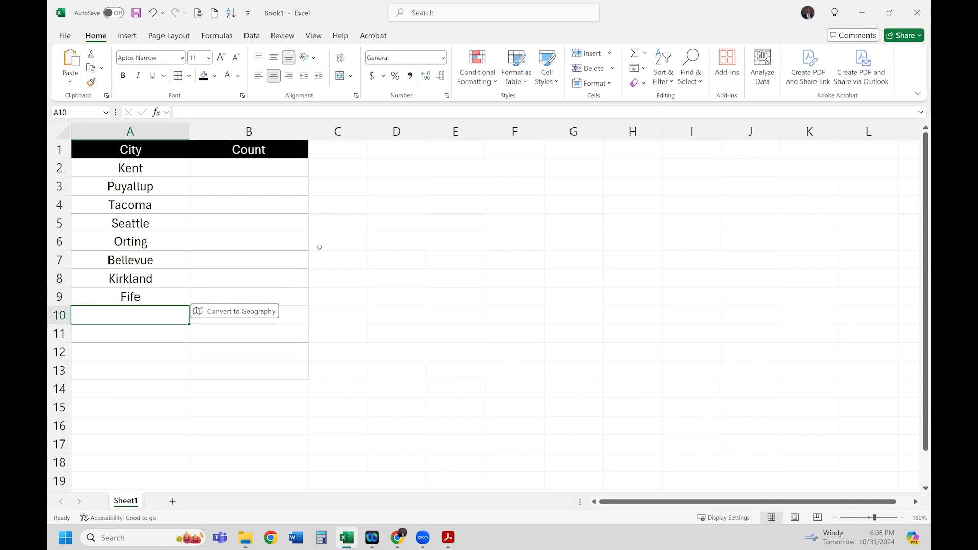
text(Federal Way)
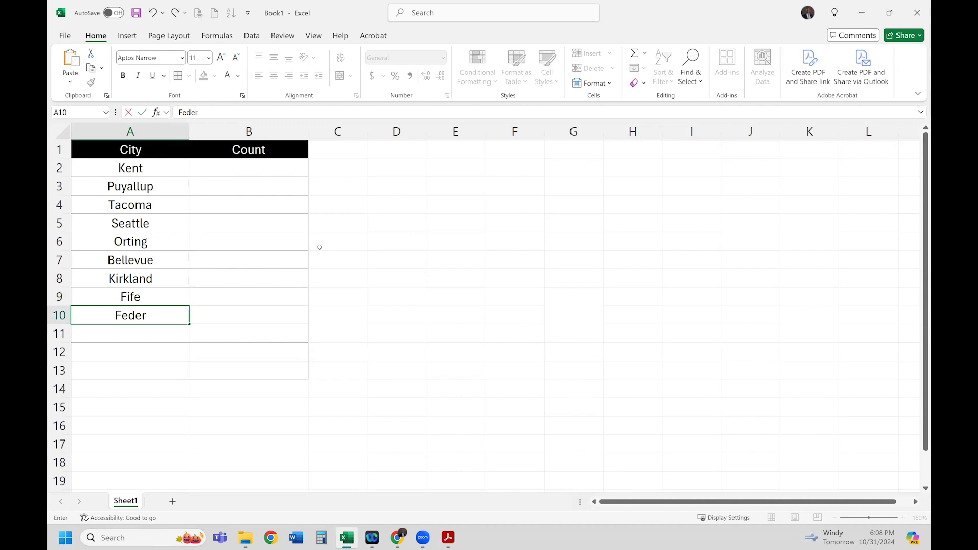
key(Return)
text(Des Moines)
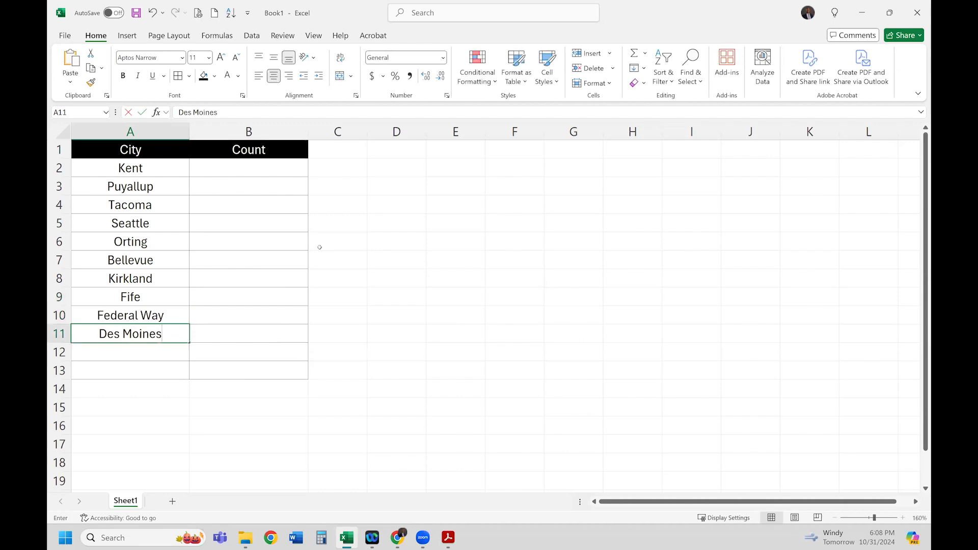
key(Return)
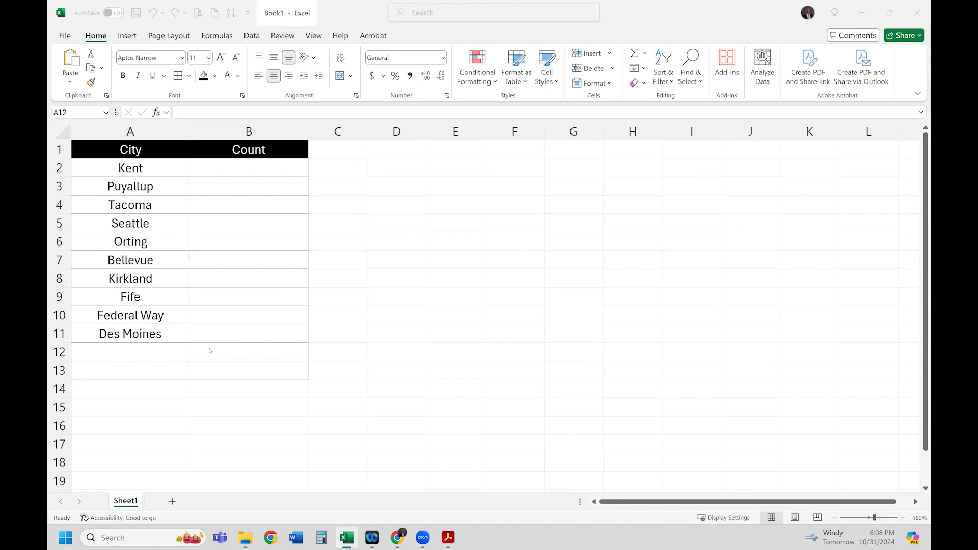
- Complete the city list with Dupont in A12 and Lacey in A13
click(160, 352)
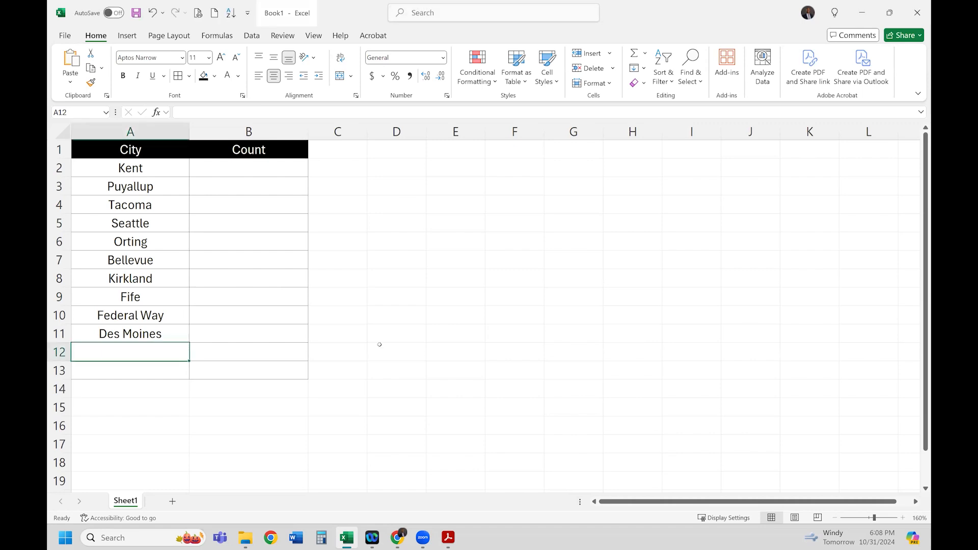
text(Dupont)
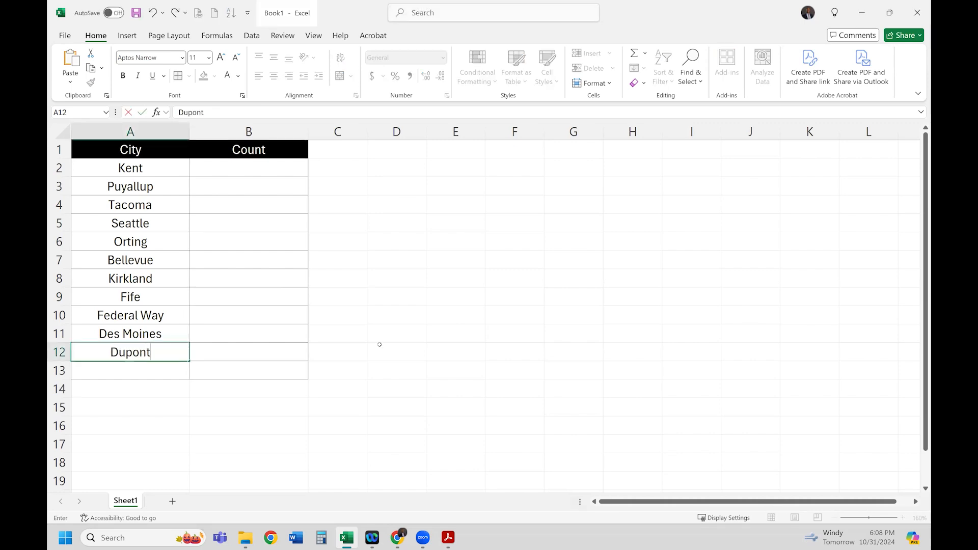
key(Return)
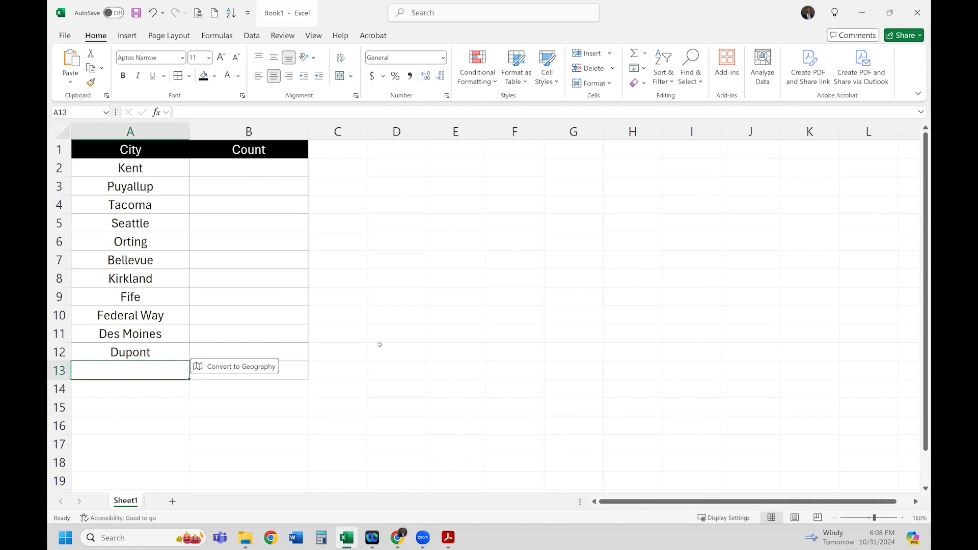
text(Lacey)
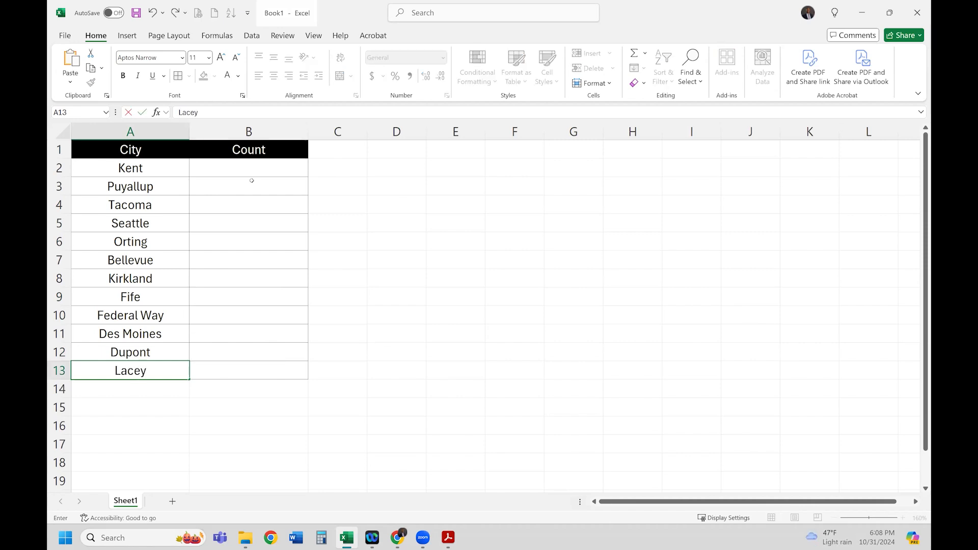
- Enter the counts 9, 15, 32 and 7 in B2:B5 for Kent, Puyallup, Tacoma and Seattle
click(253, 171)
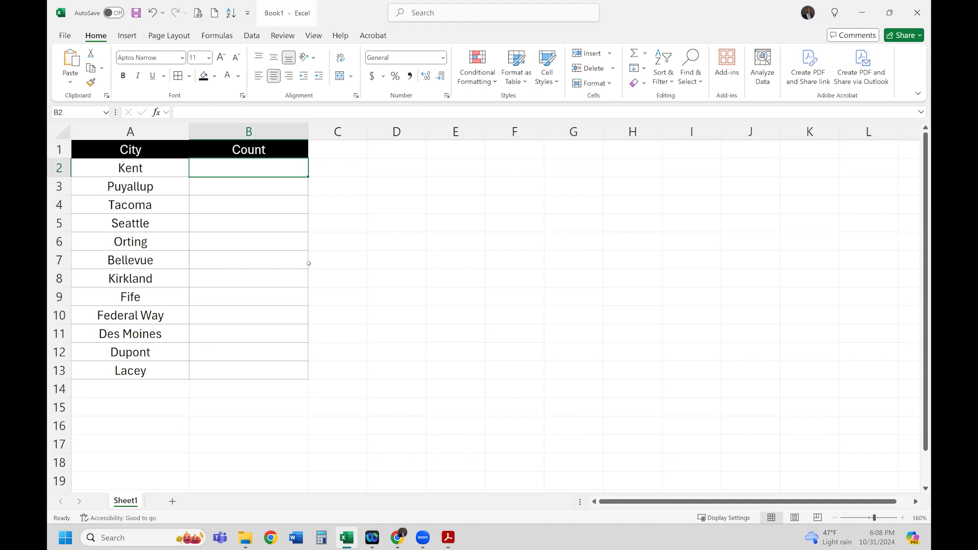
text(9)
key(Return)
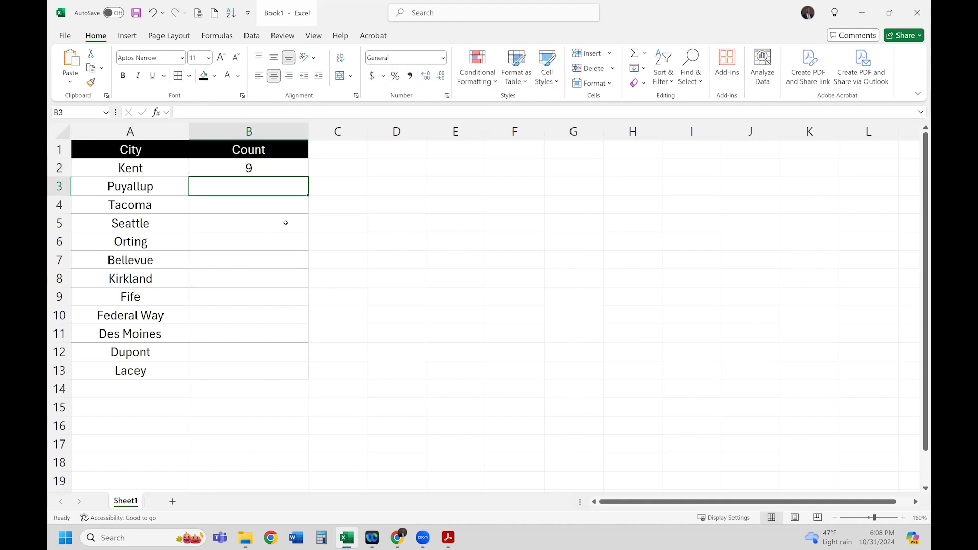
text(15)
key(Return)
text(32)
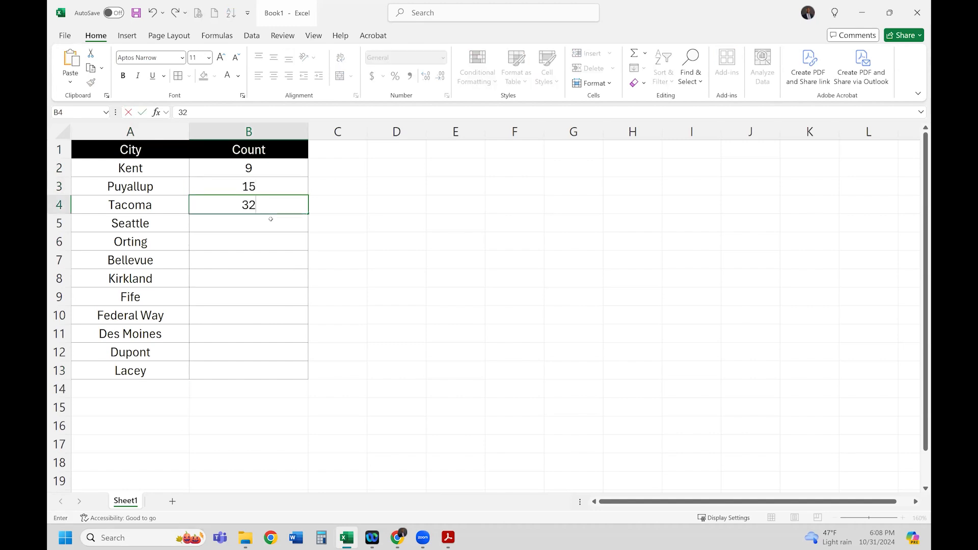
key(Return)
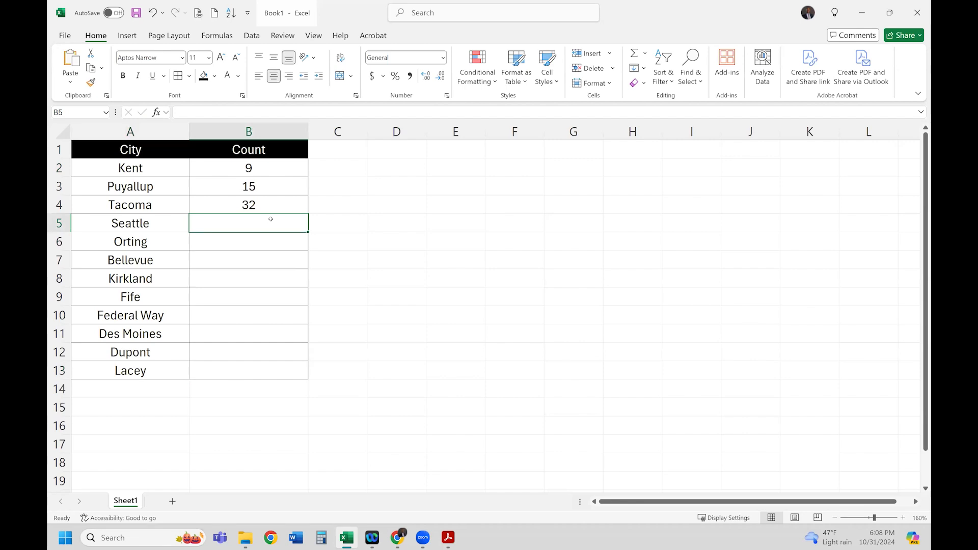
text(7)
key(Return)
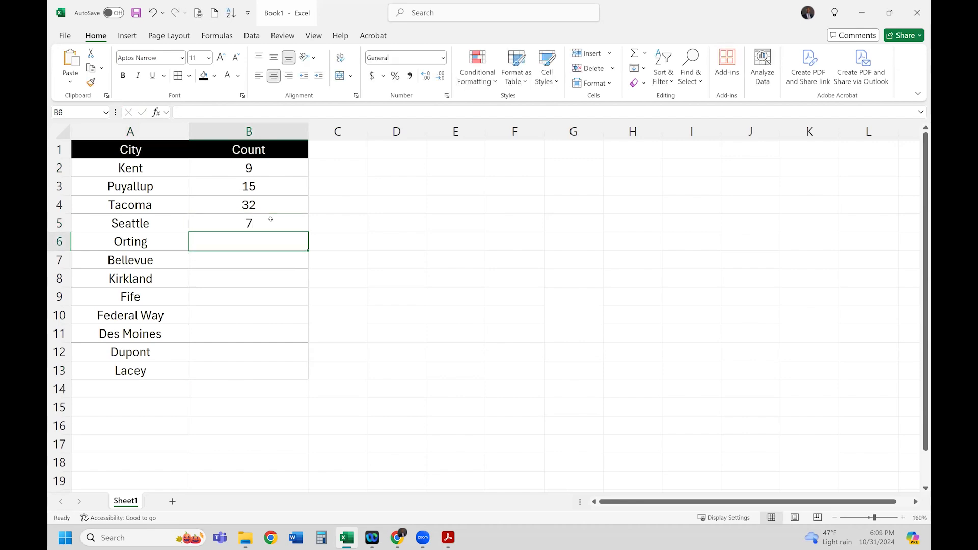
- Enter the counts 11, 29 and 34 in B6:B8 for Orting, Bellevue and Kirkland
text(11)
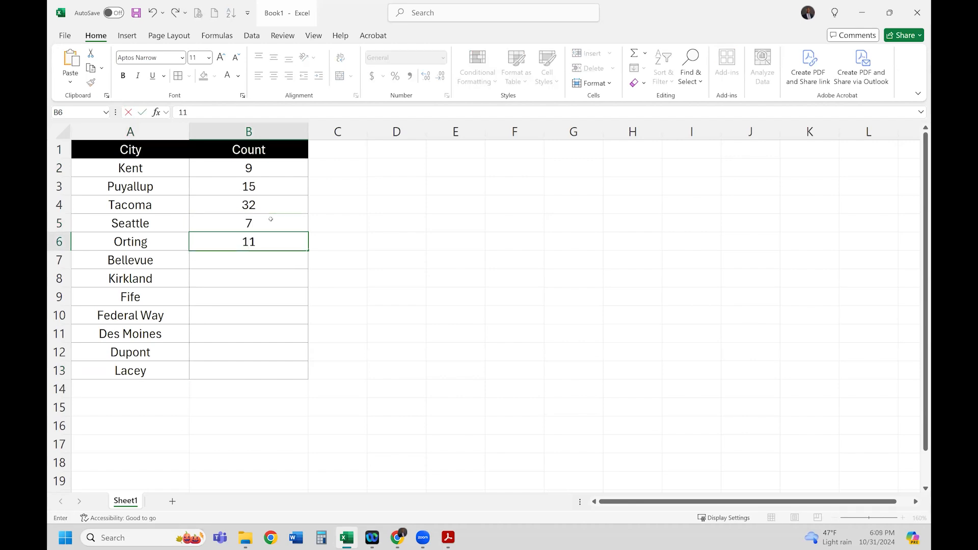
key(Return)
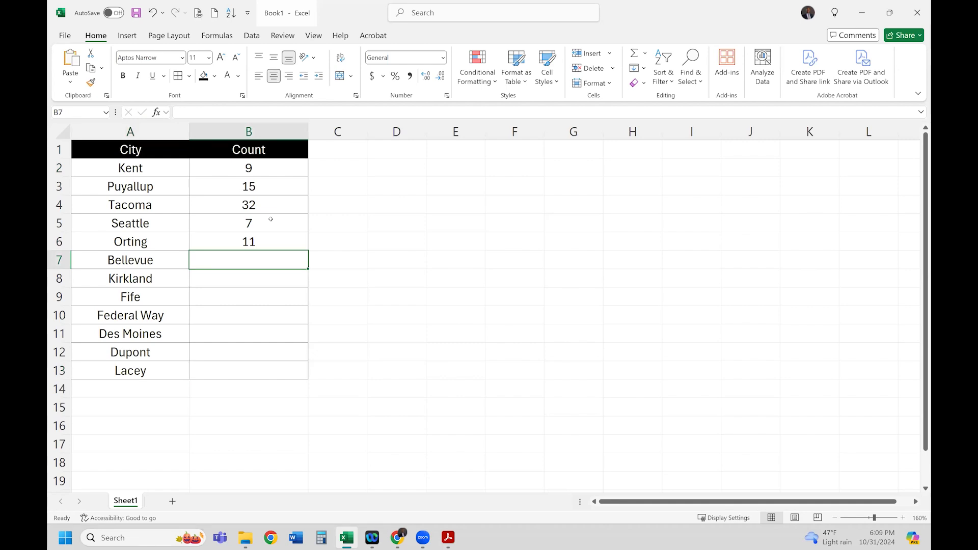
text(29)
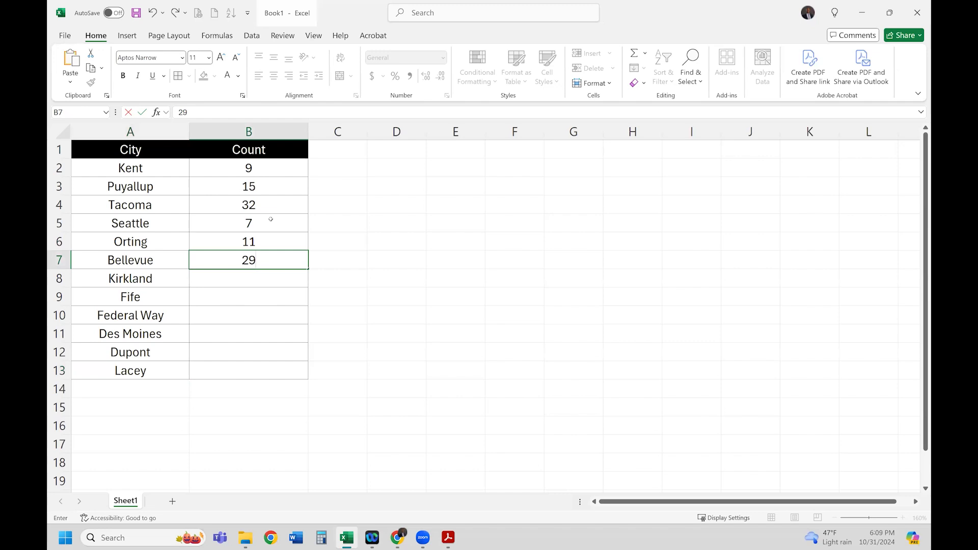
key(Return)
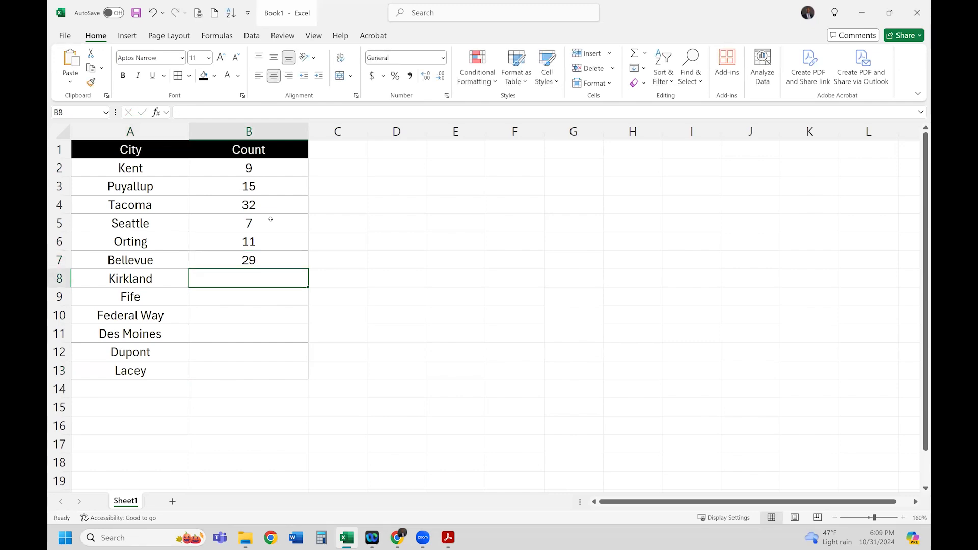
text(34)
key(Return)
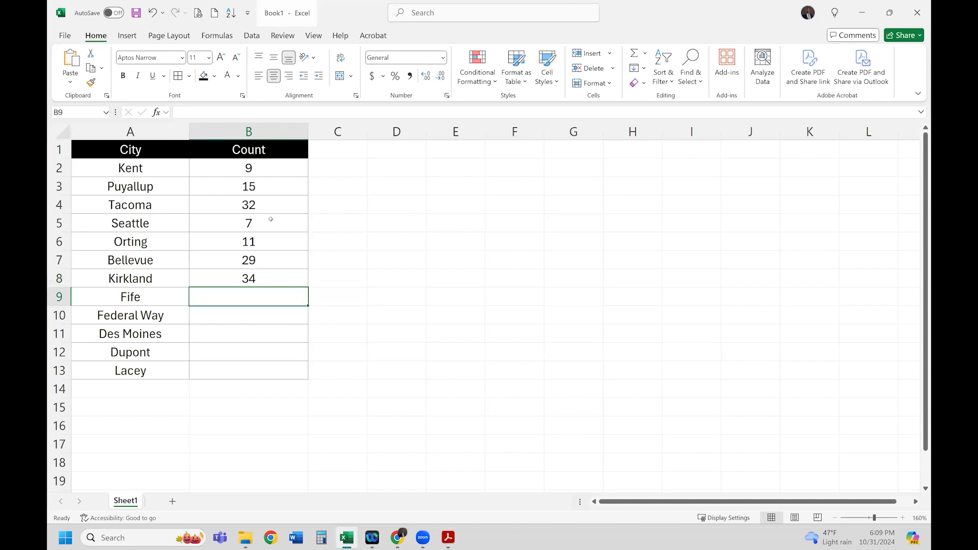
- Enter the counts 16, 24, 30, 7 and 6 in B9:B13 for Fife, Federal Way, Des Moines, Dupont and Lacey
text(16)
key(Return)
text(24)
key(Return)
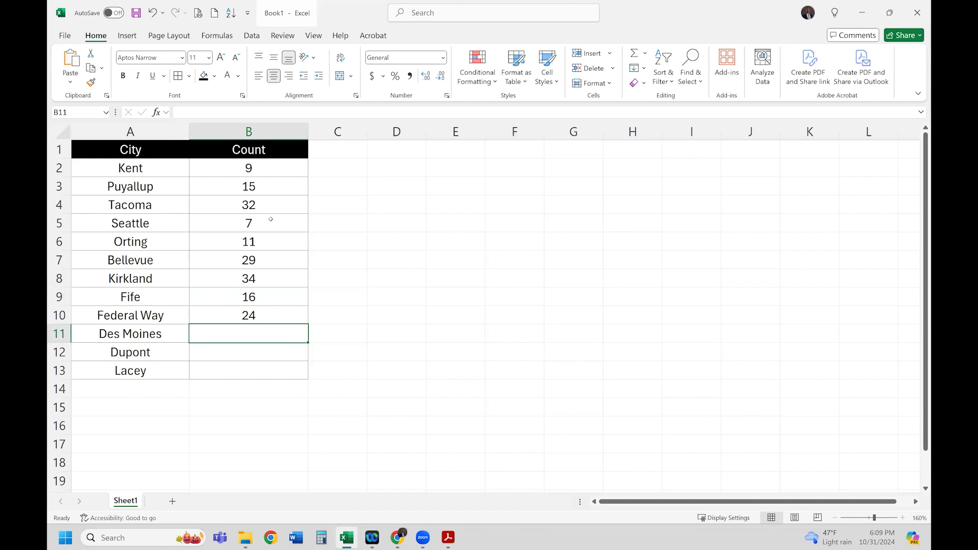
text(30)
key(Return)
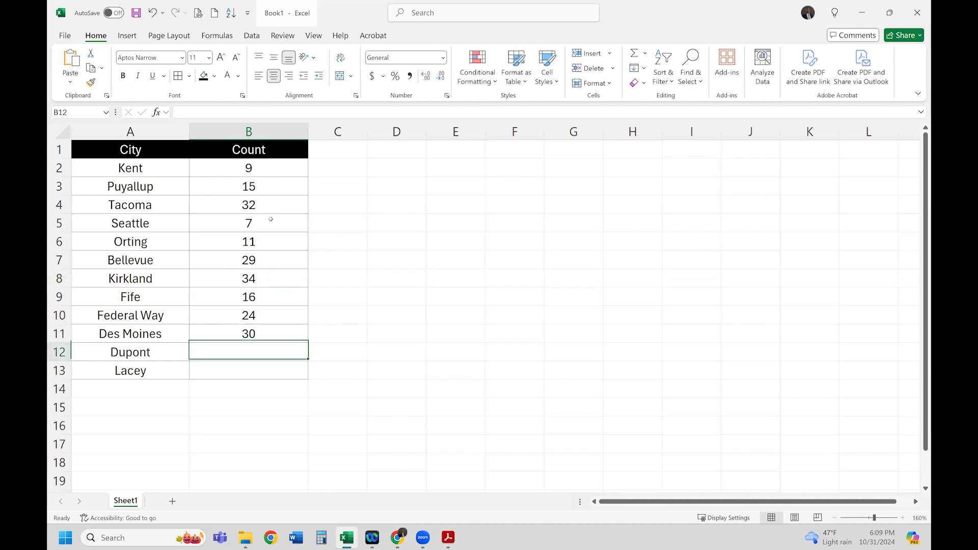
text(7)
key(Return)
text(6)
key(Return)
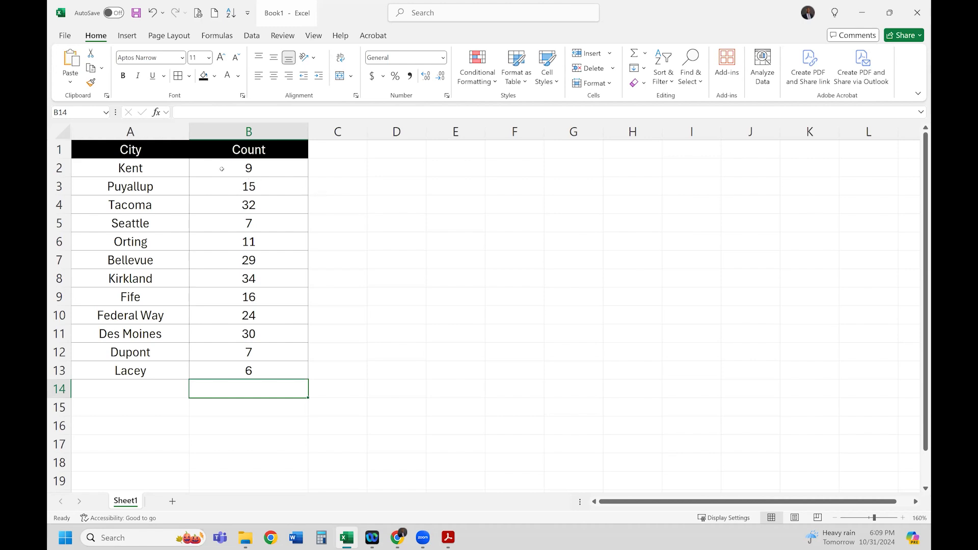
drag(178, 154, 240, 371)
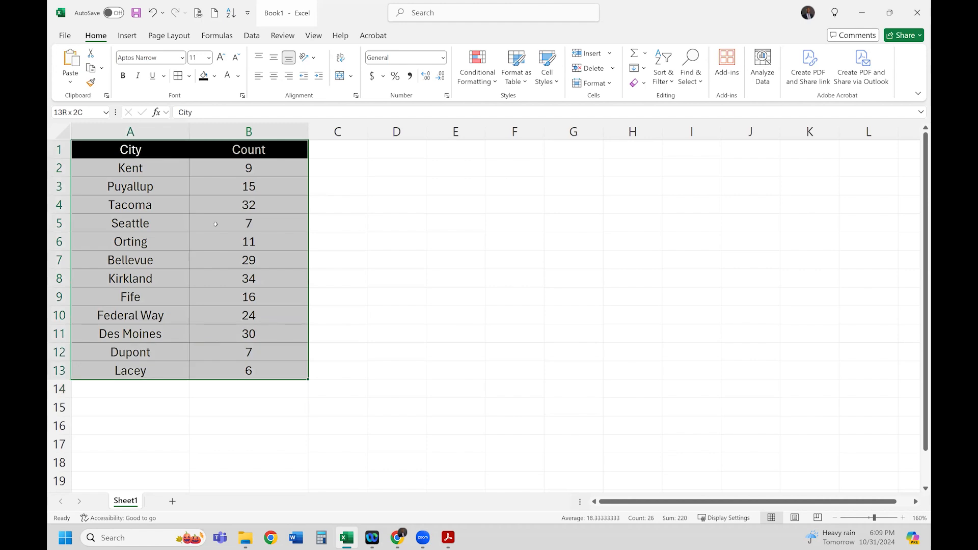
click(216, 223)
drag(145, 170, 239, 371)
drag(167, 151, 220, 165)
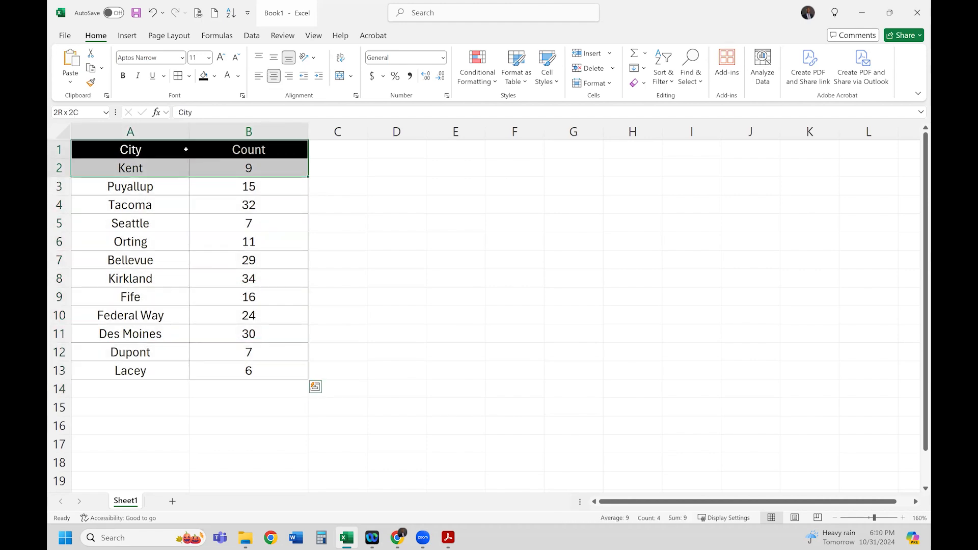
click(173, 149)
drag(213, 182, 224, 375)
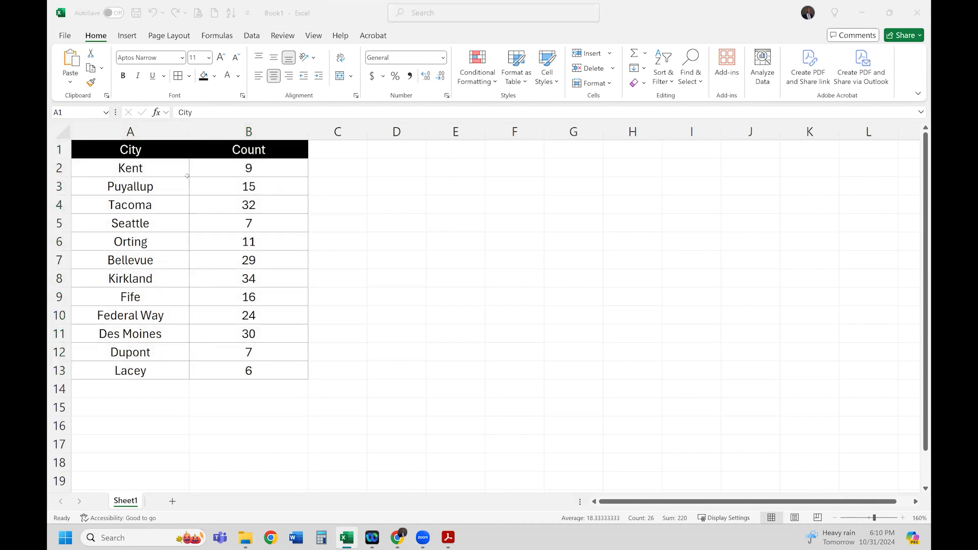
click(163, 158)
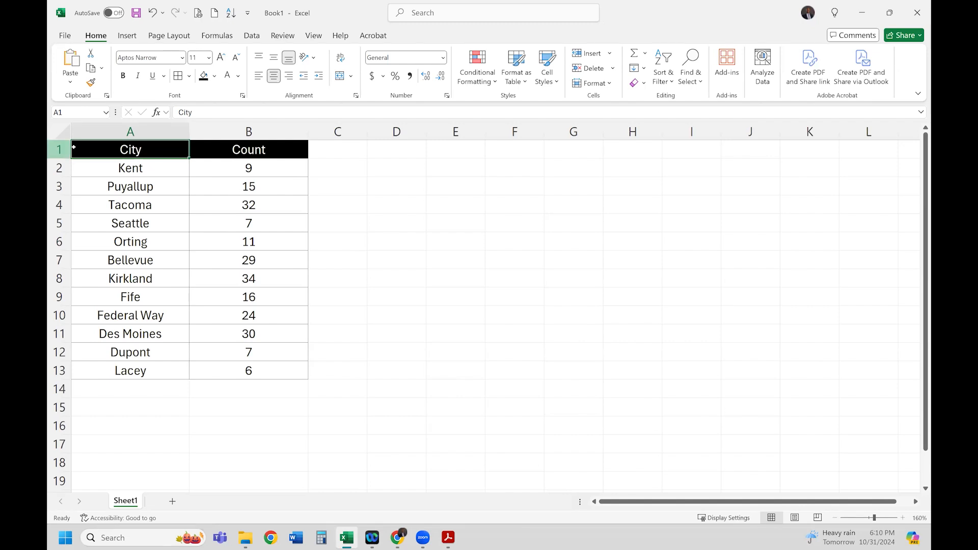
click(131, 132)
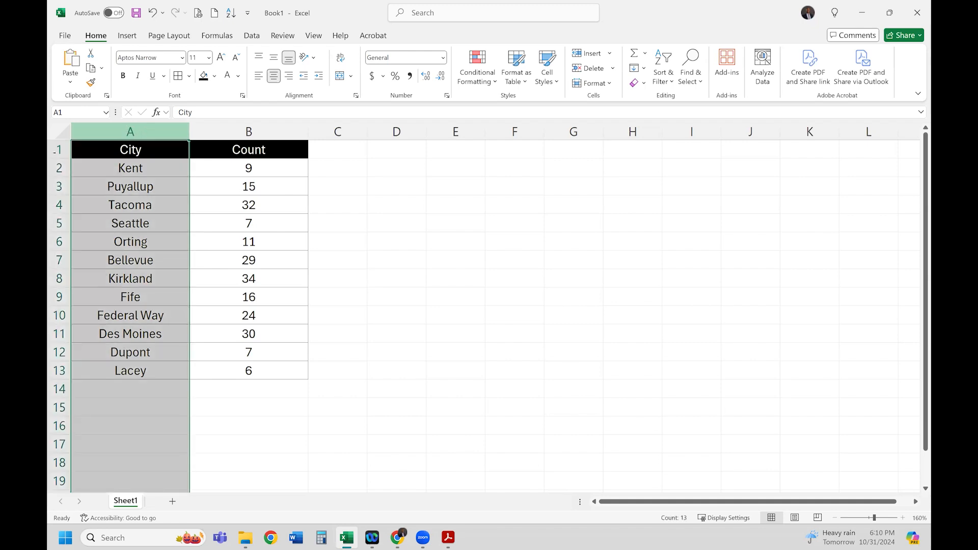
click(59, 150)
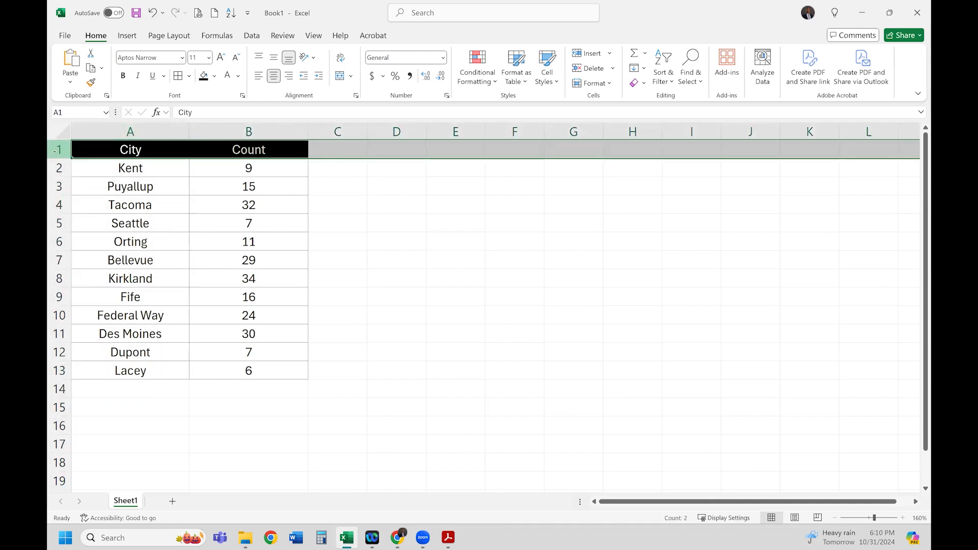
click(148, 149)
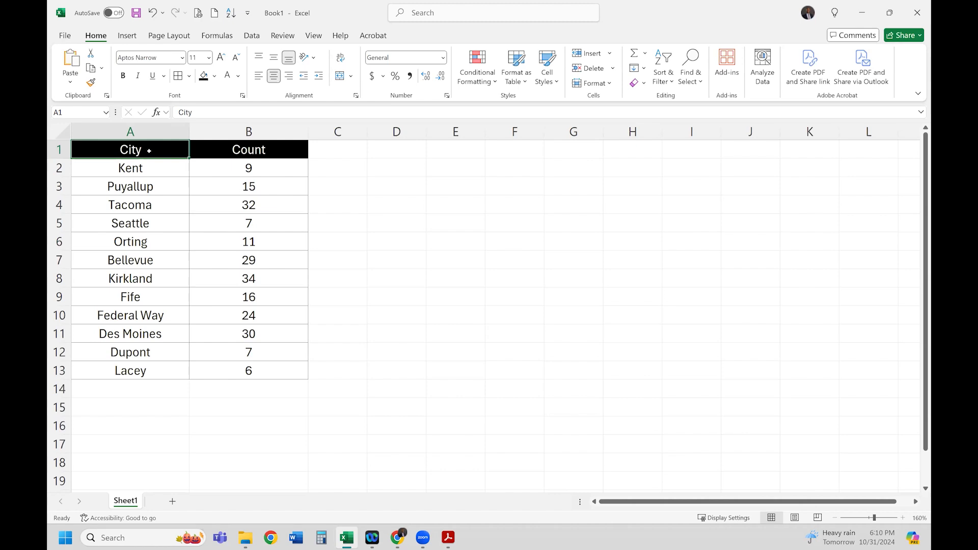
click(265, 372)
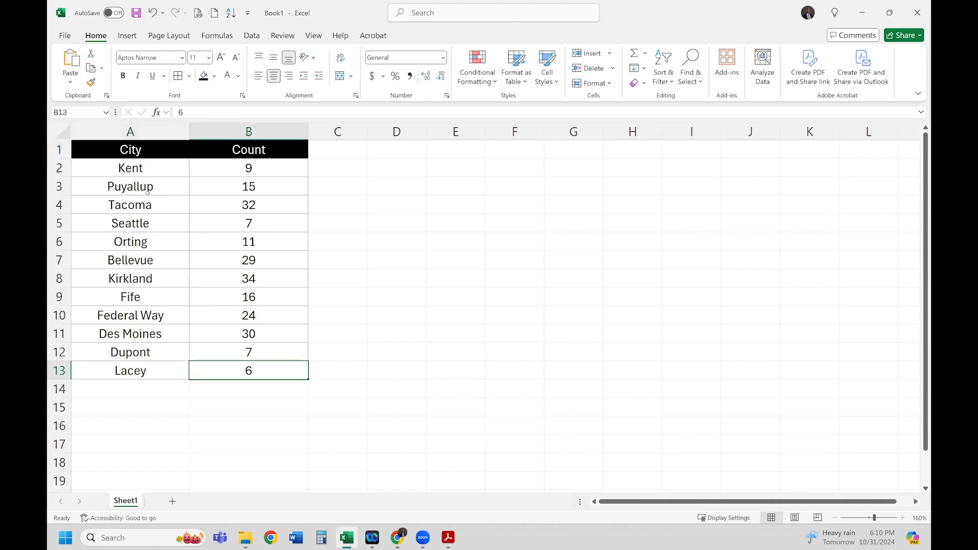
- Insert the recommended clustered column chart from A1:B13 and place it beside the table
drag(145, 153, 235, 377)
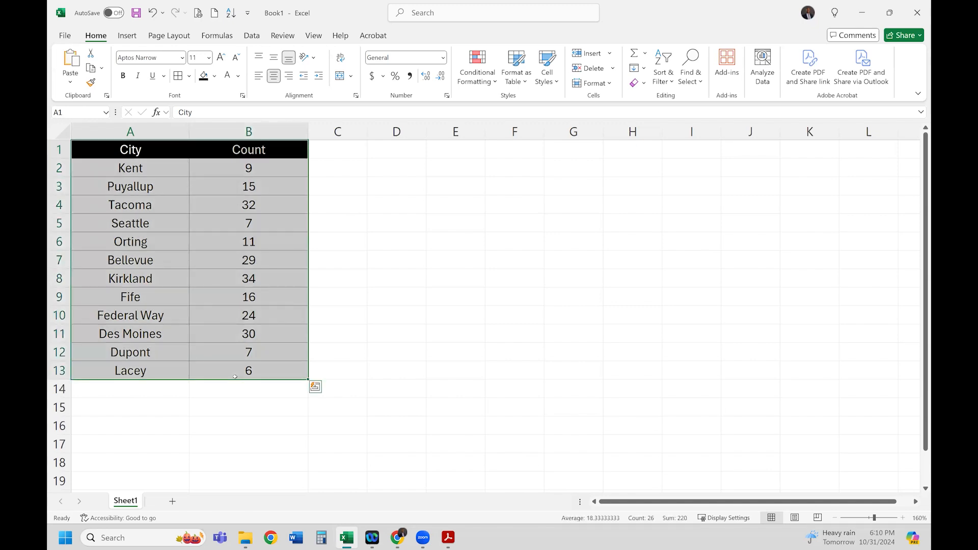
click(128, 36)
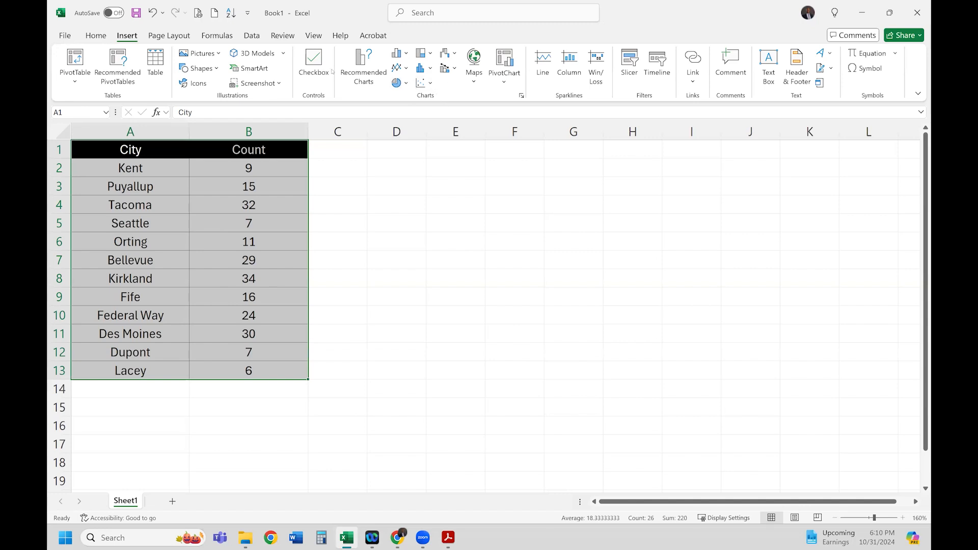
click(358, 65)
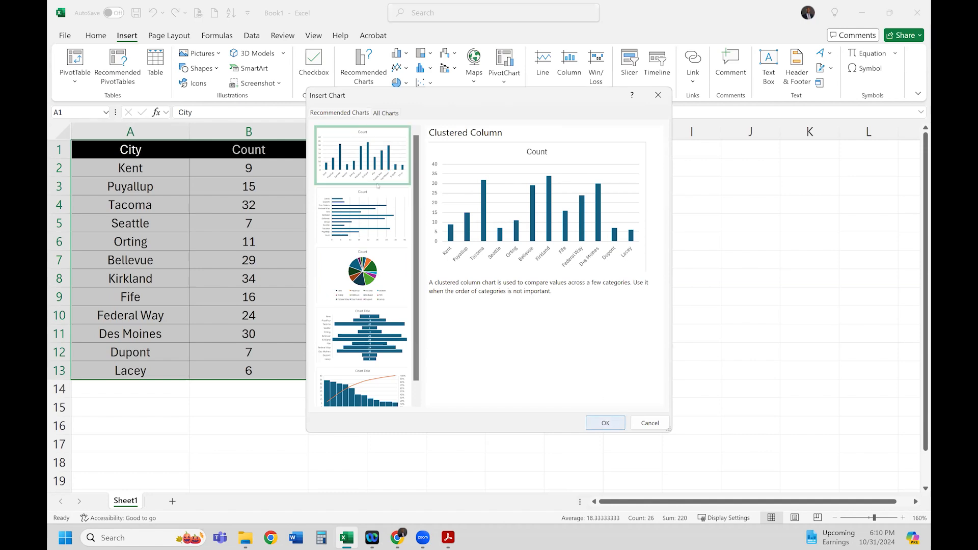
click(599, 422)
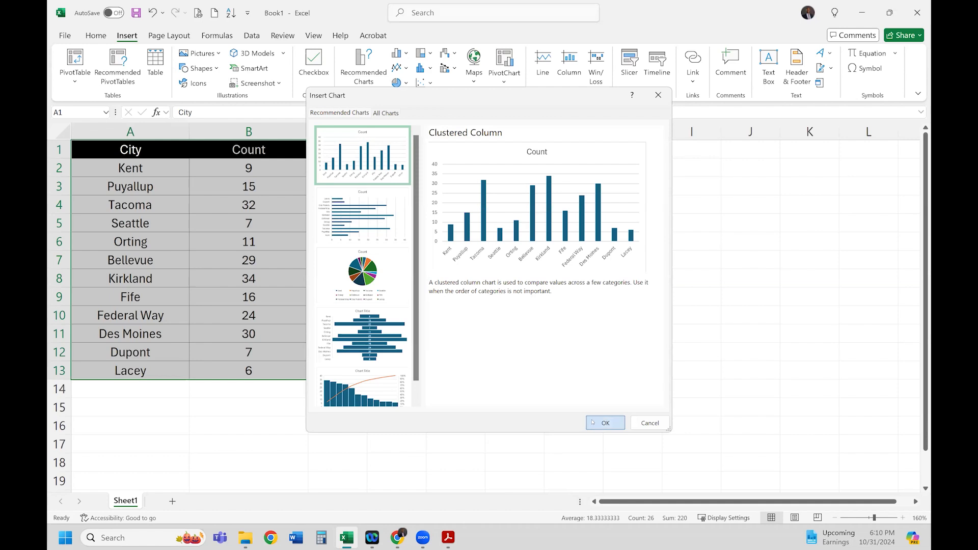
drag(649, 193, 705, 170)
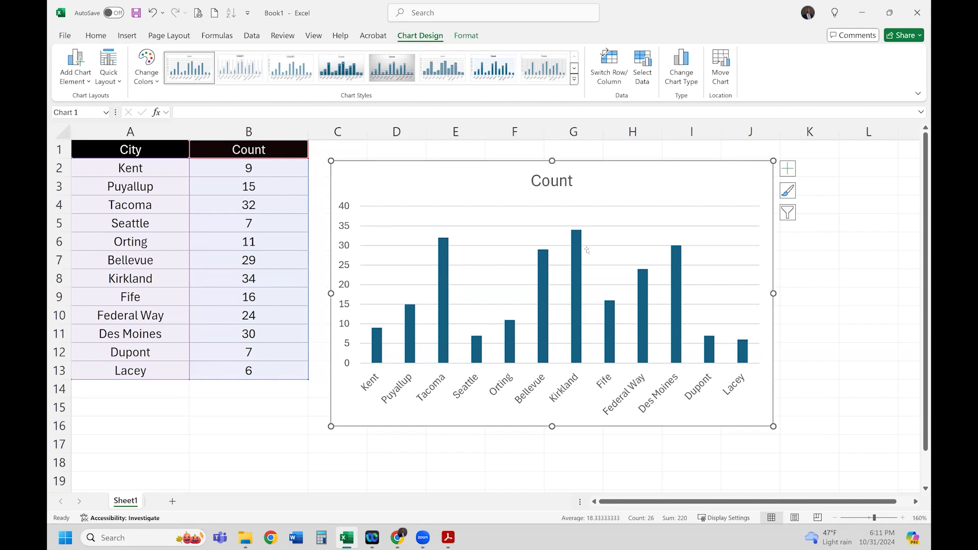
- Change the chart title to "Favorite Cities Survey Results"
mouse_move(578, 254)
click(556, 182)
click(568, 180)
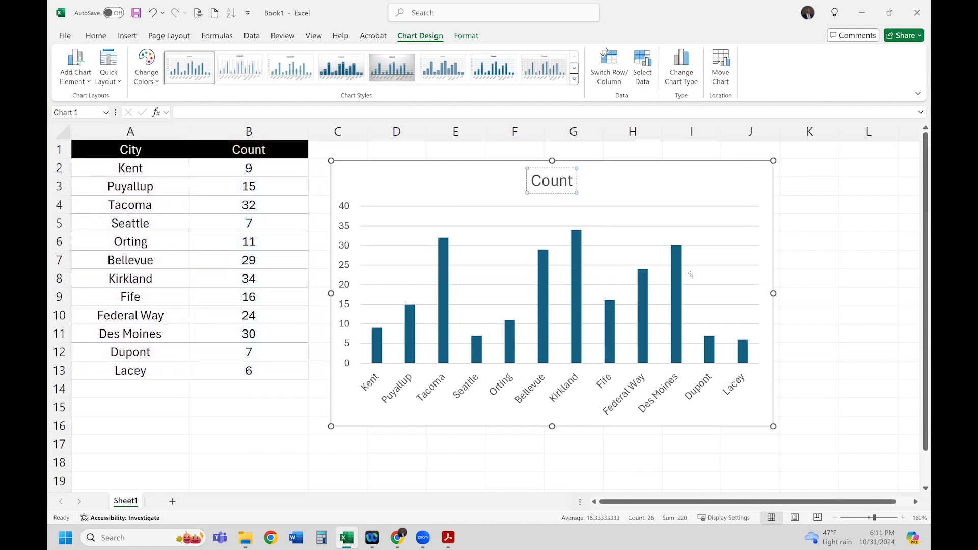
key(BackSpace)
key(BackSpace)
key(BackSpace)
key(BackSpace)
key(BackSpace)
text(Favorit)
key(BackSpace)
text(rite Cities)
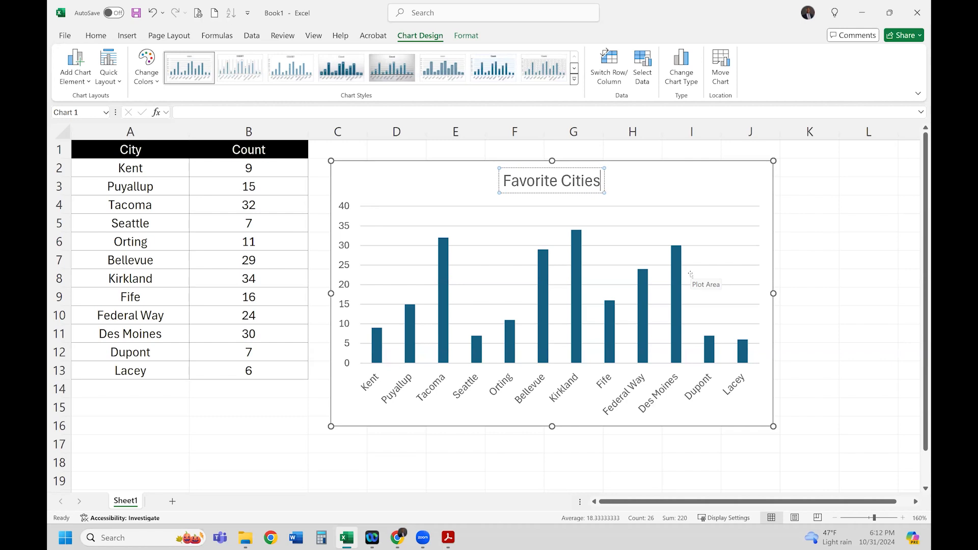
text( Su)
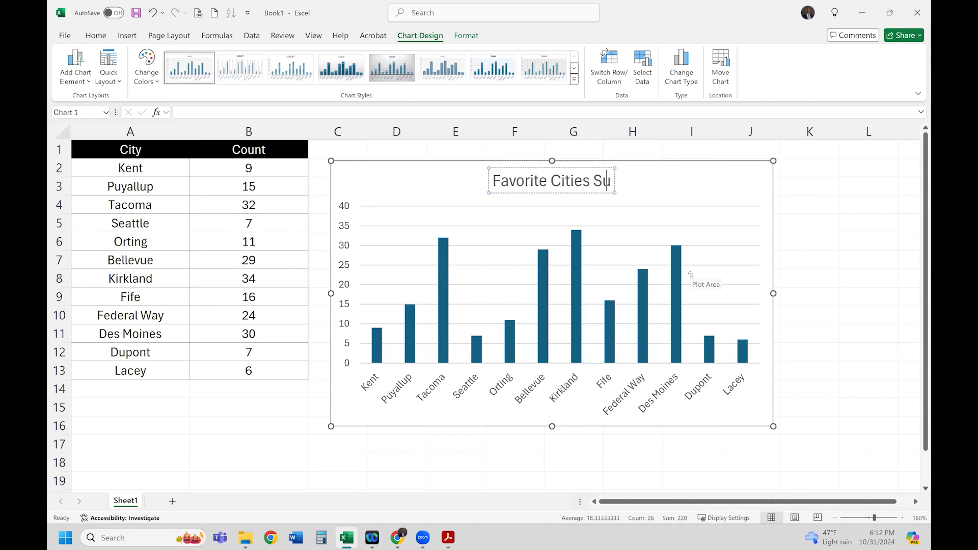
text(rvey Results)
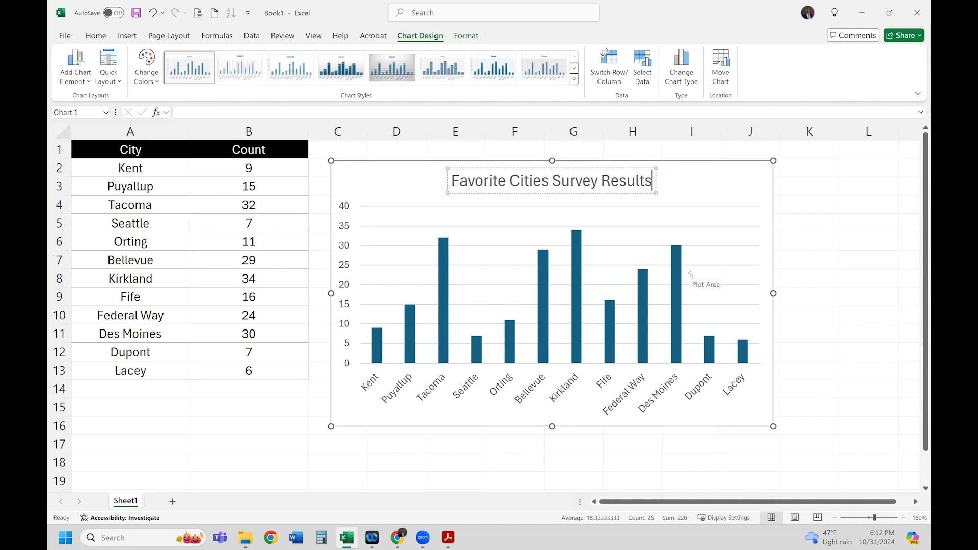
click(826, 242)
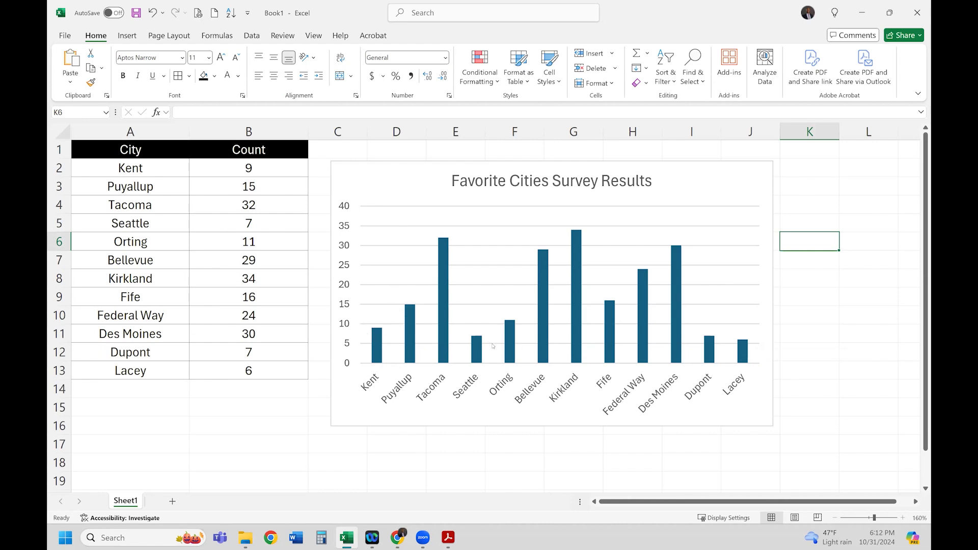
click(580, 314)
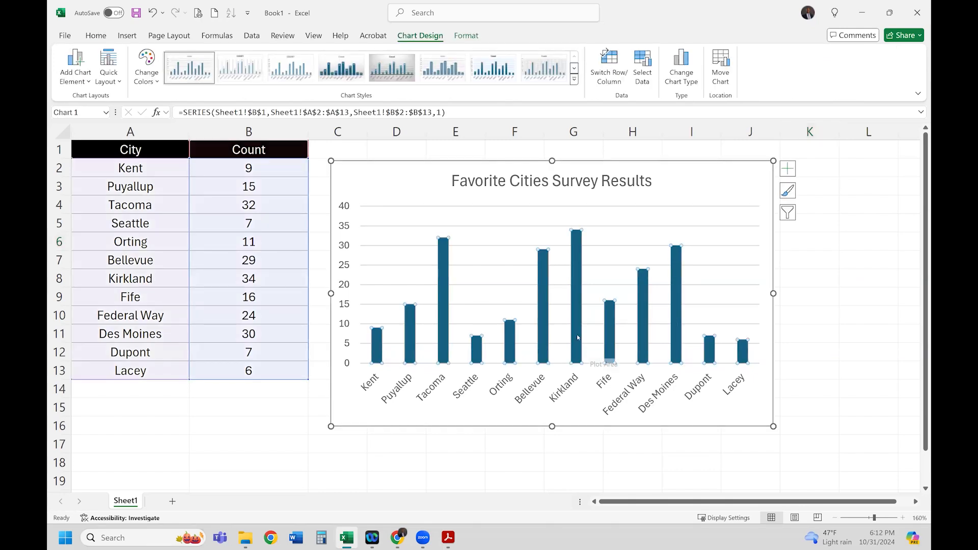
right_click(578, 336)
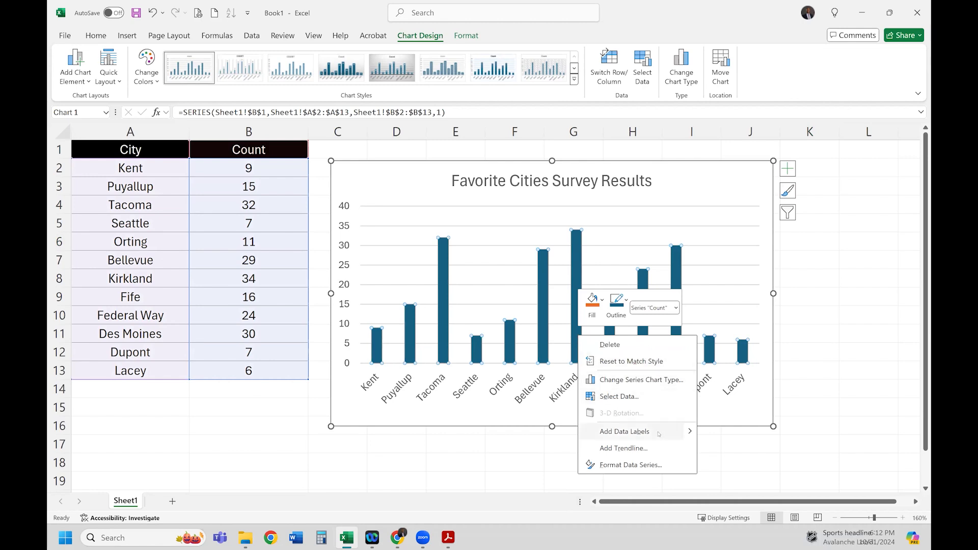
key(Escape)
click(829, 278)
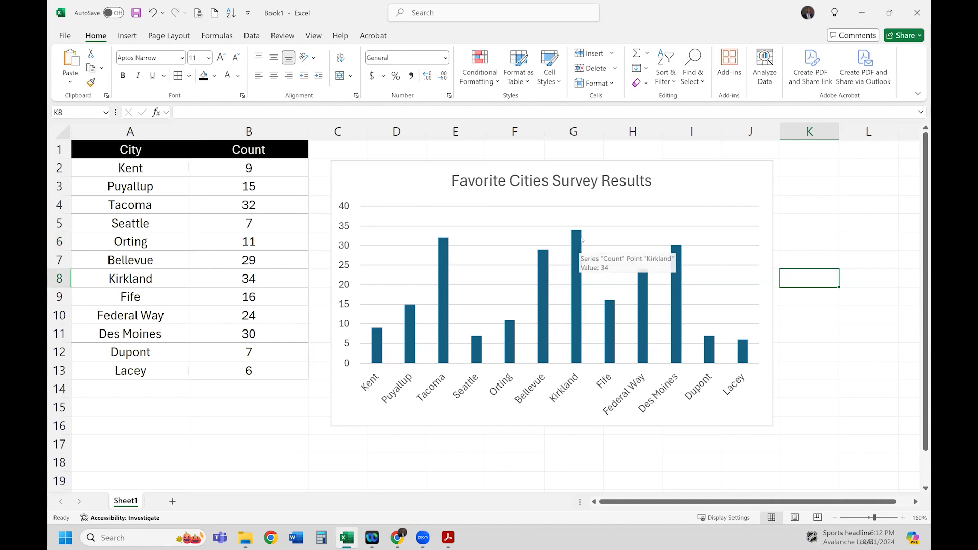
- Add data labels to the Count columns in the chart
click(579, 254)
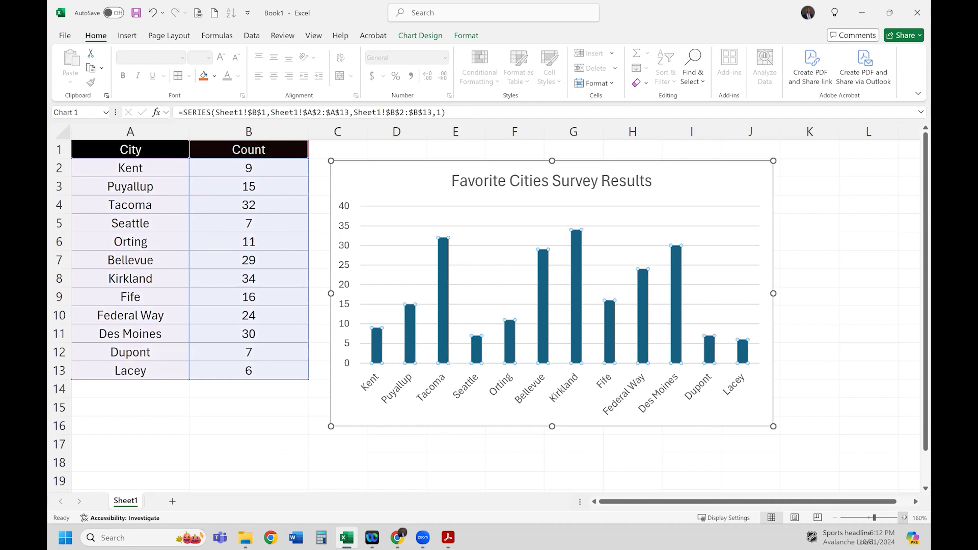
ctrl+scroll(605, 237, up, 1)
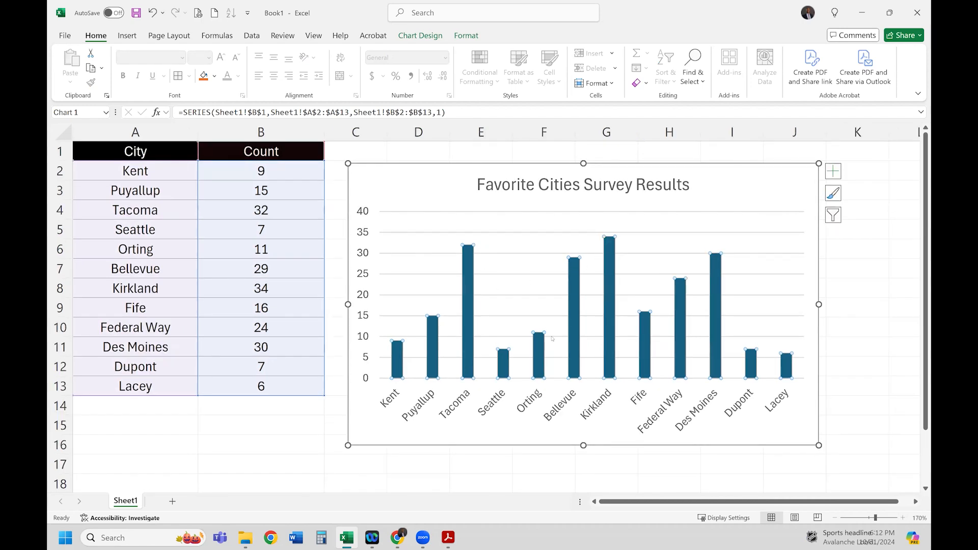
mouse_move(571, 356)
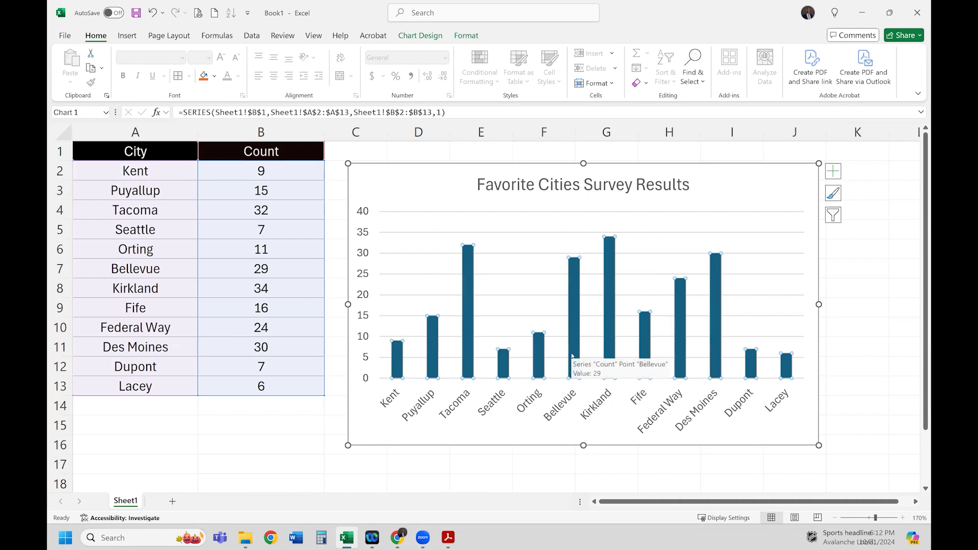
right_click(572, 356)
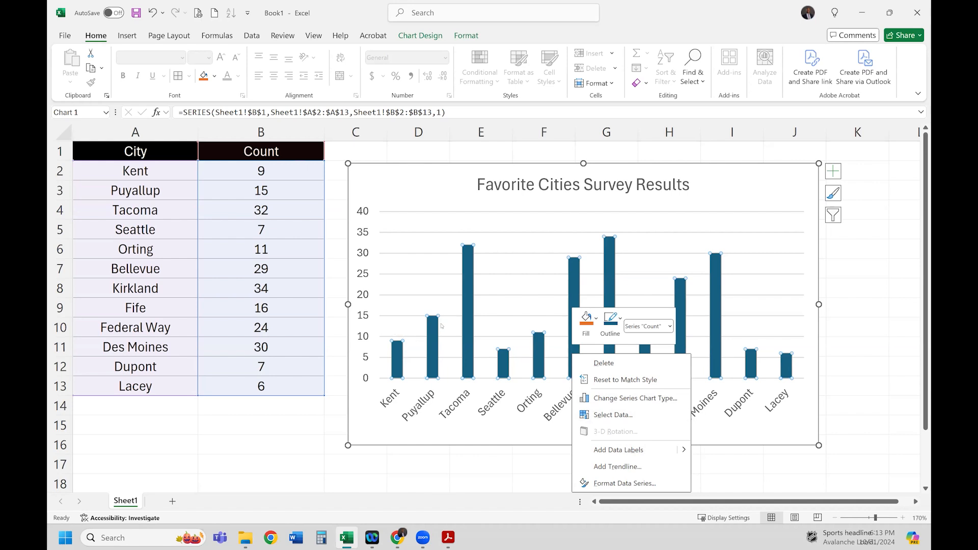
click(659, 451)
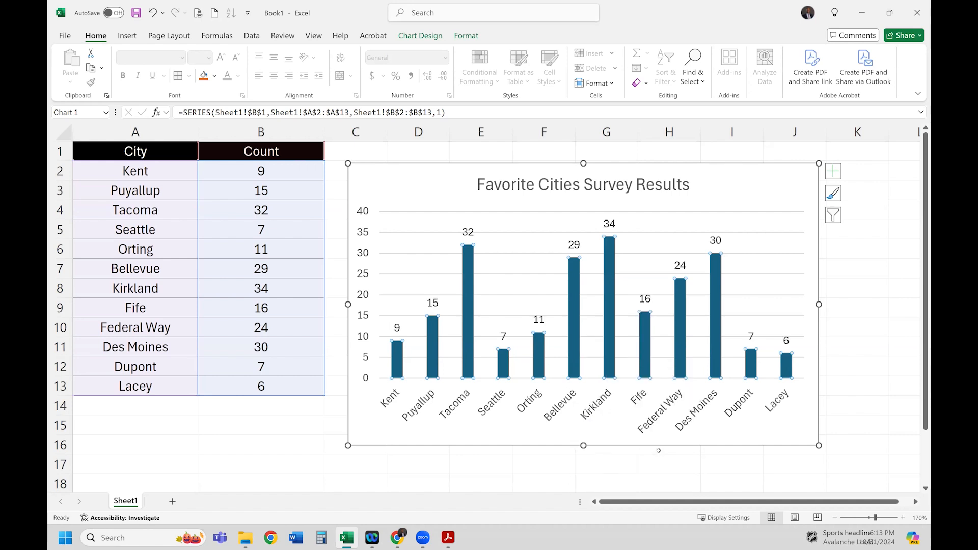
click(508, 460)
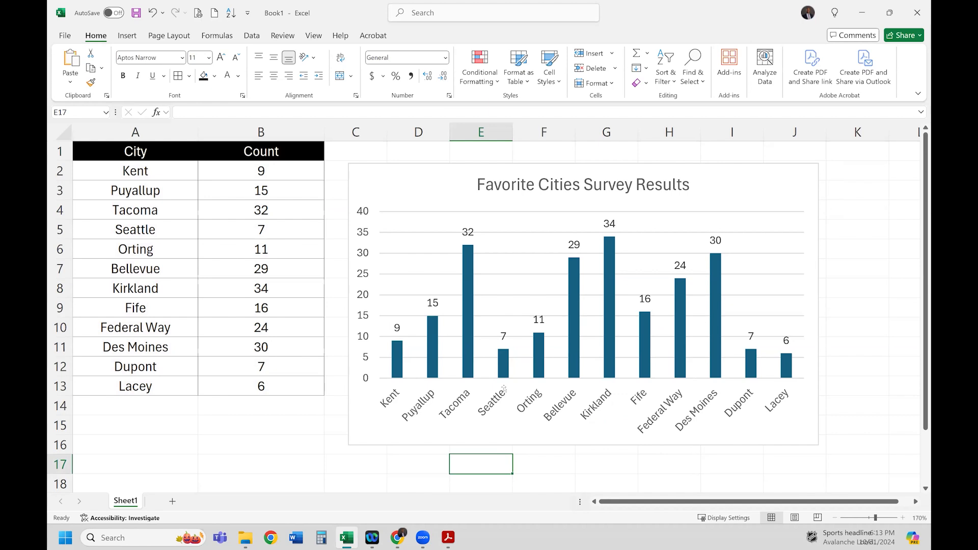
- Open the fill formatting of the chart's Count series and turn on Vary colors by point
mouse_move(471, 347)
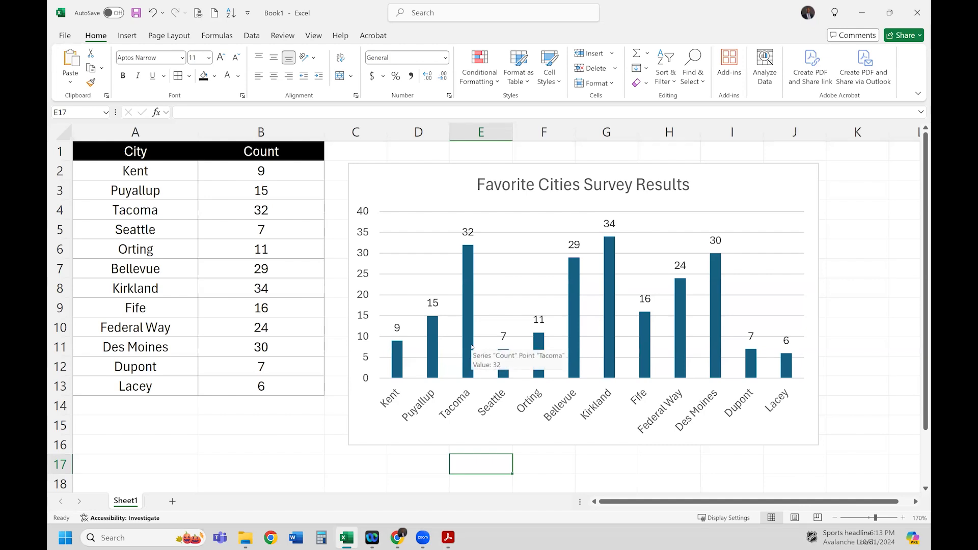
right_click(472, 347)
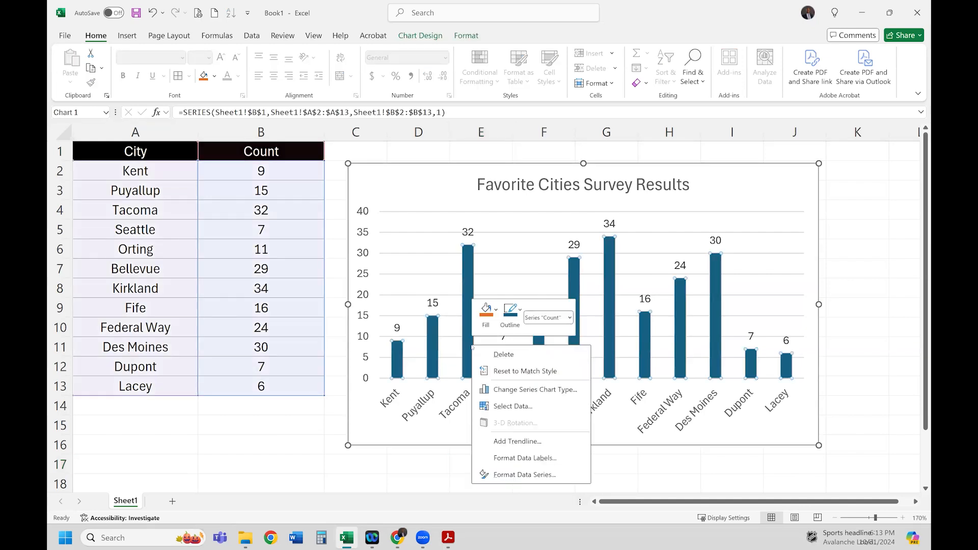
click(524, 475)
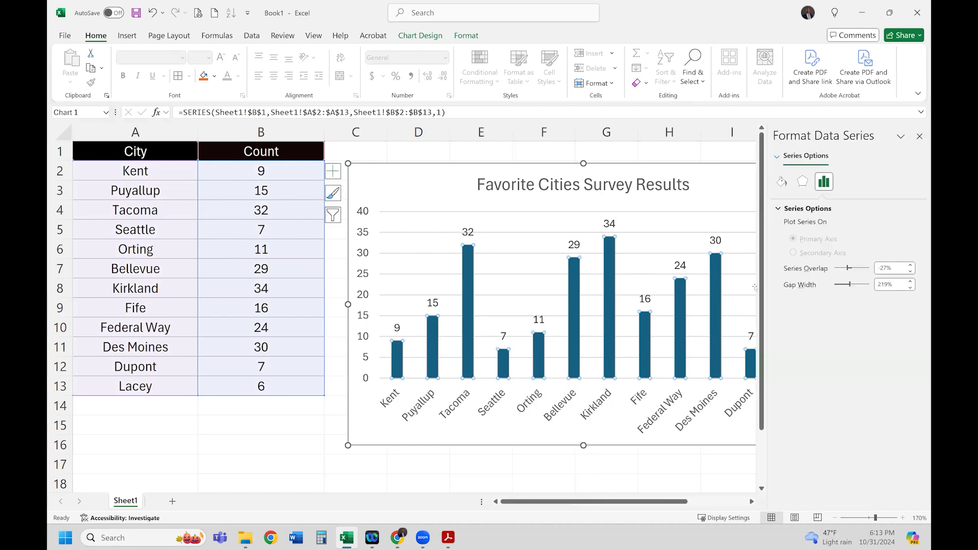
click(781, 182)
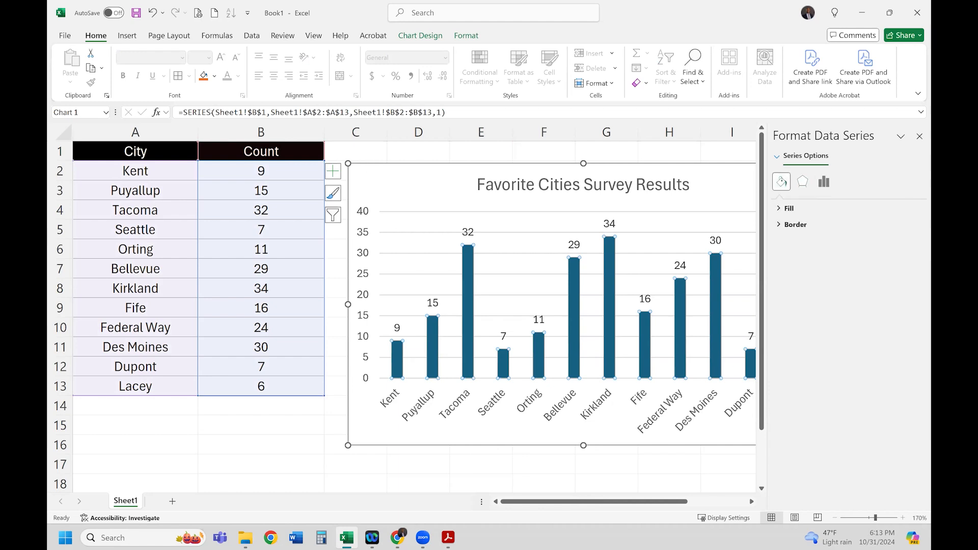
click(790, 208)
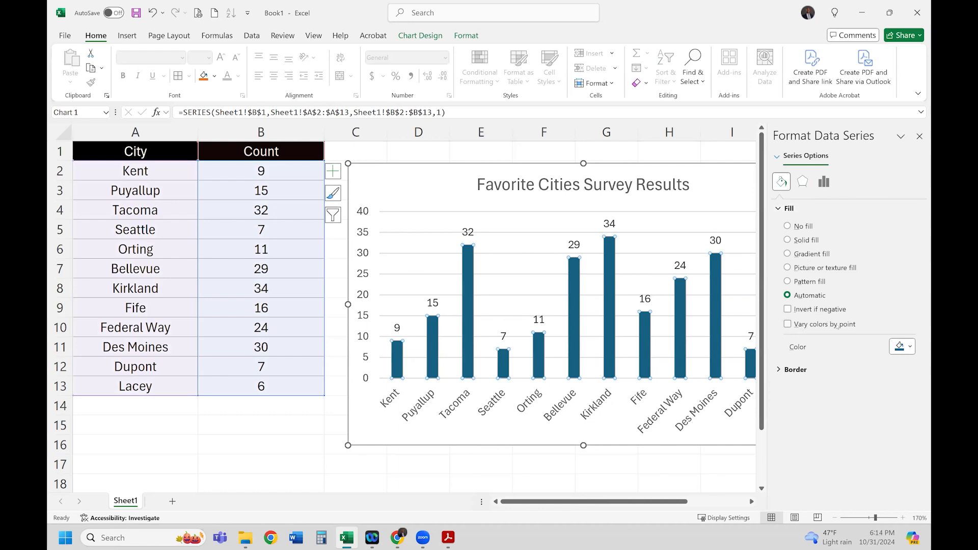
click(788, 324)
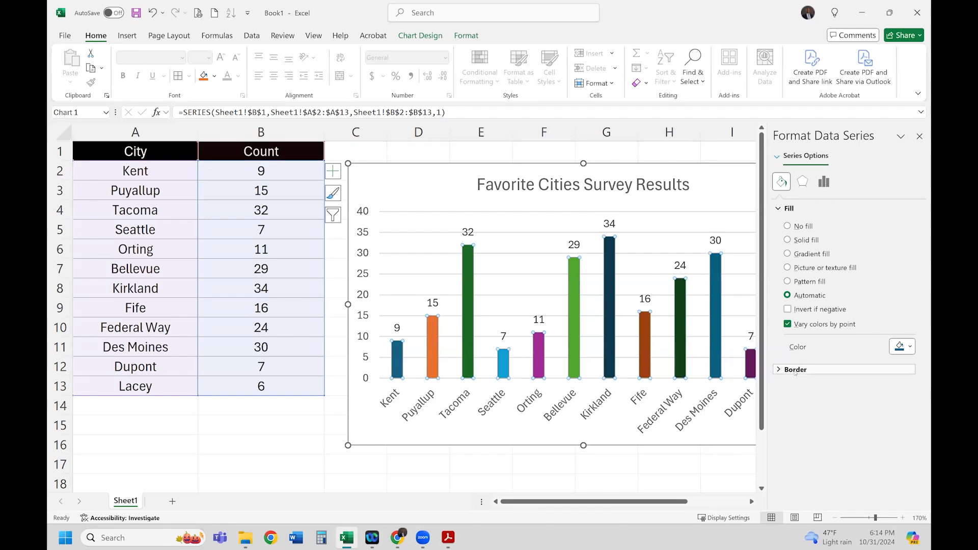
- Try No fill on the Count columns, followed by a solid orange fill
click(788, 226)
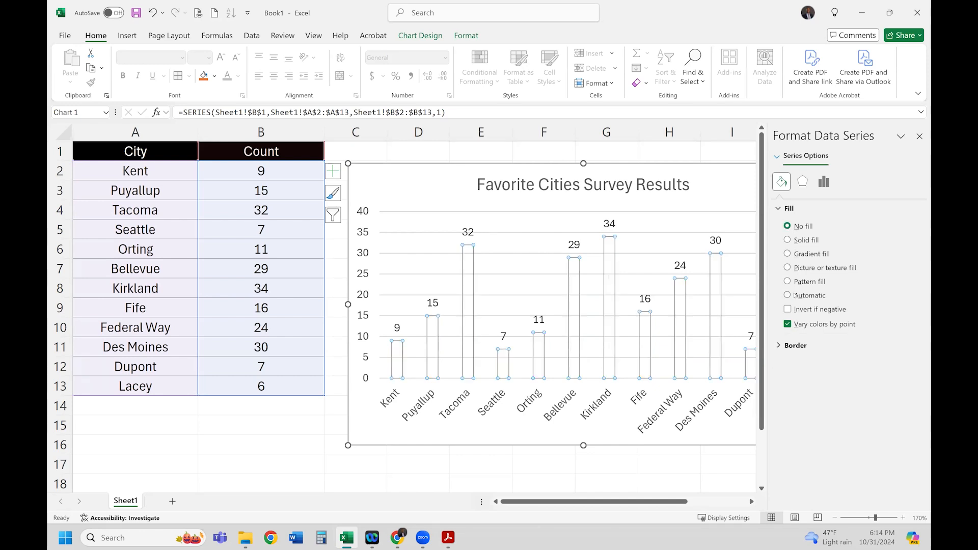
click(789, 241)
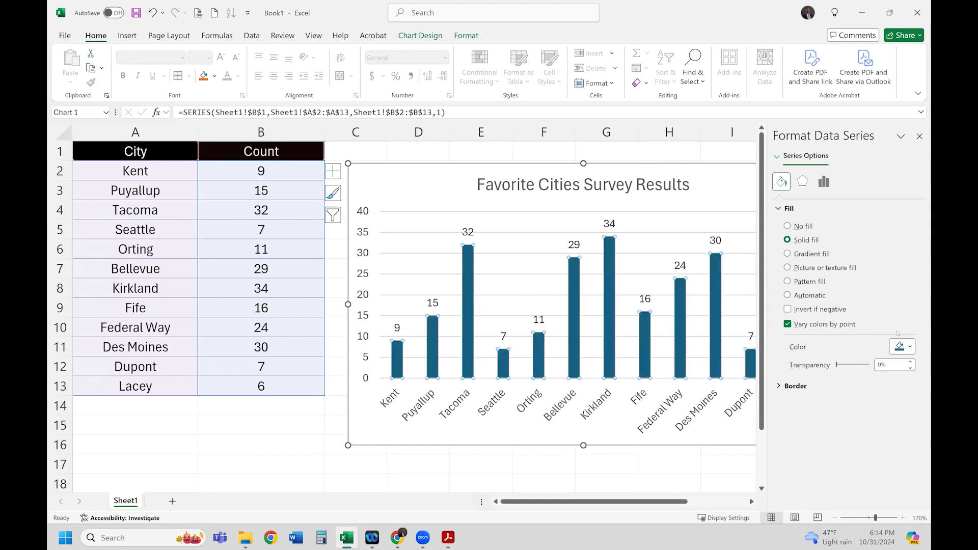
click(910, 347)
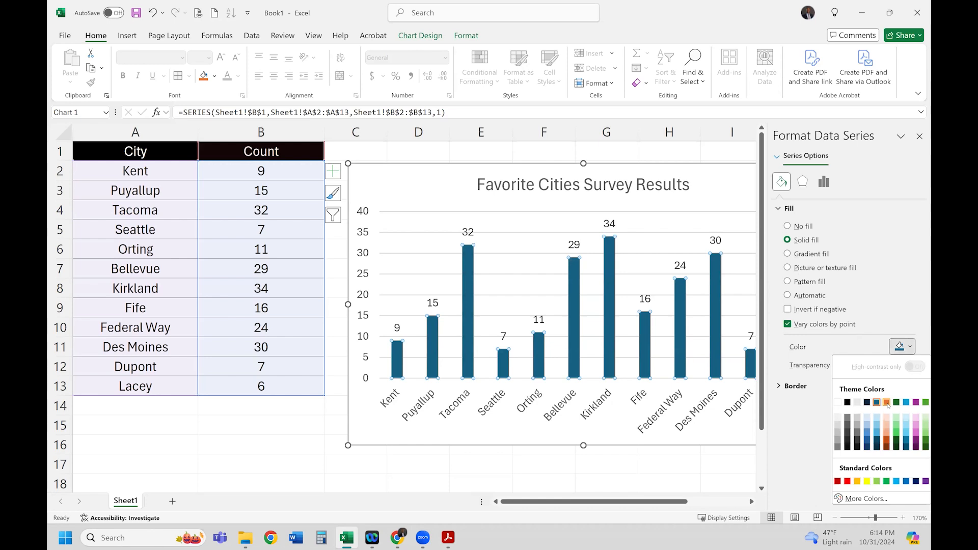
click(890, 380)
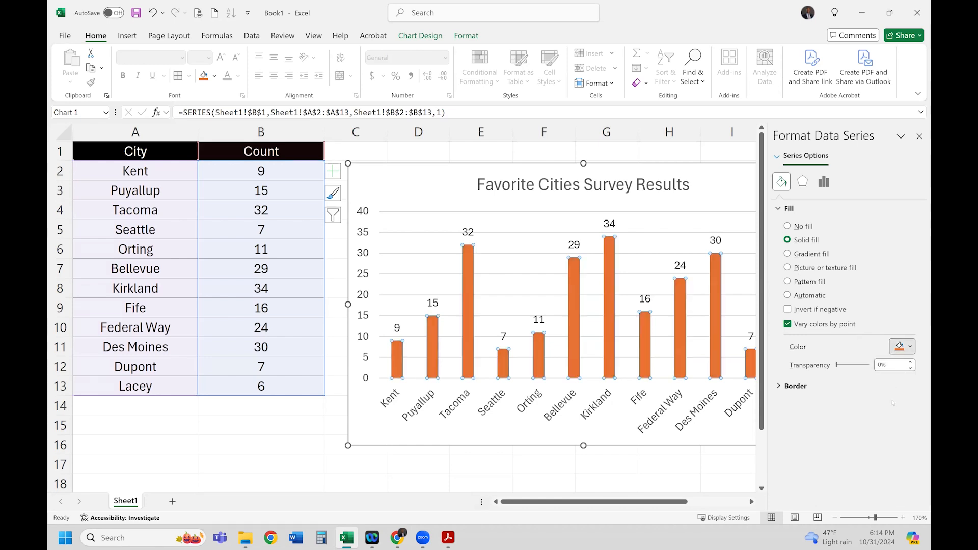
- Change the Count columns' solid fill to black and set its transparency to 77%
click(907, 347)
click(847, 403)
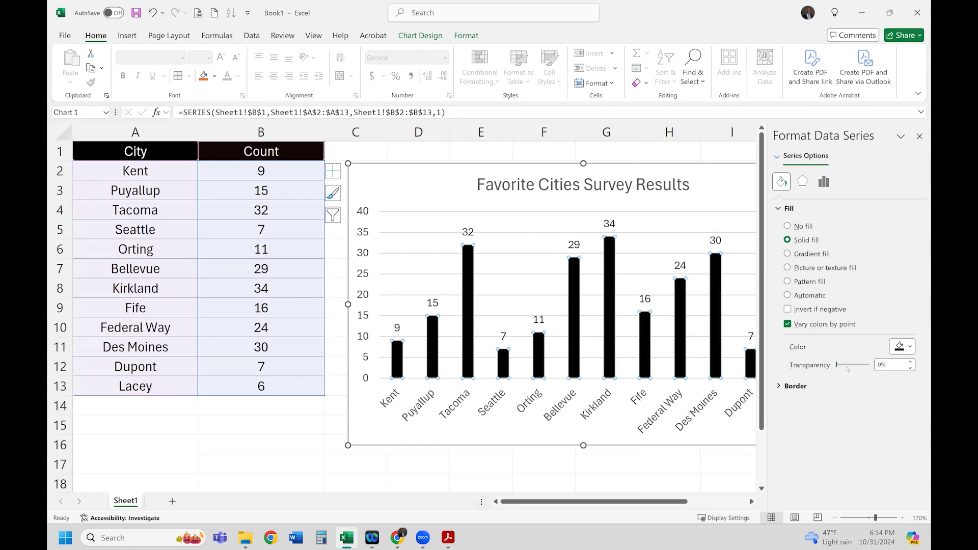
drag(837, 365, 843, 365)
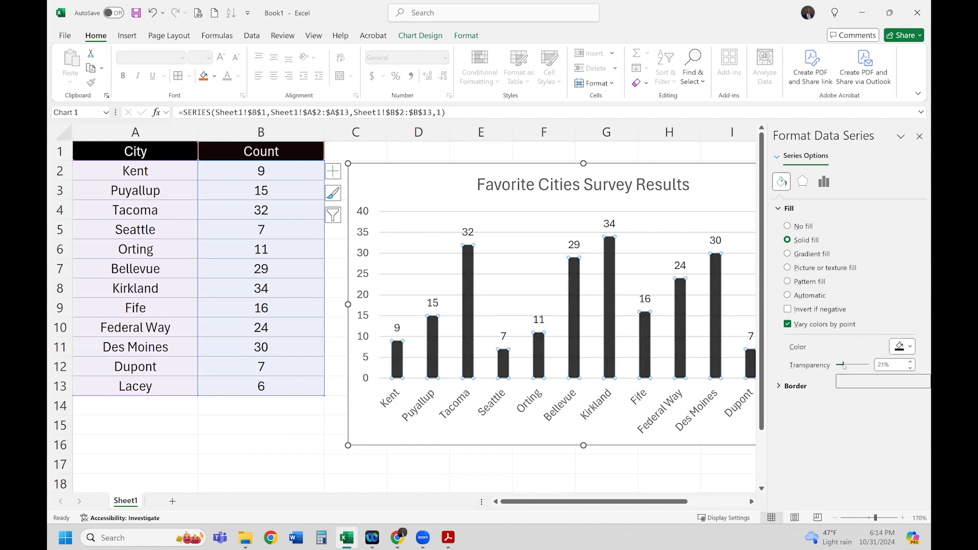
drag(841, 366, 862, 370)
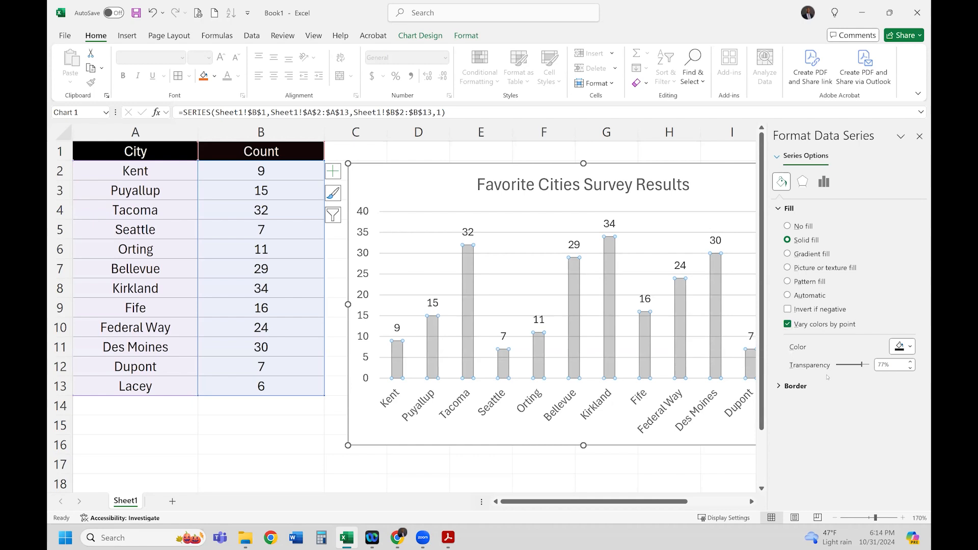
- Switch the columns' solid fill to orange and adjust its transparency to 51%
click(910, 350)
click(888, 405)
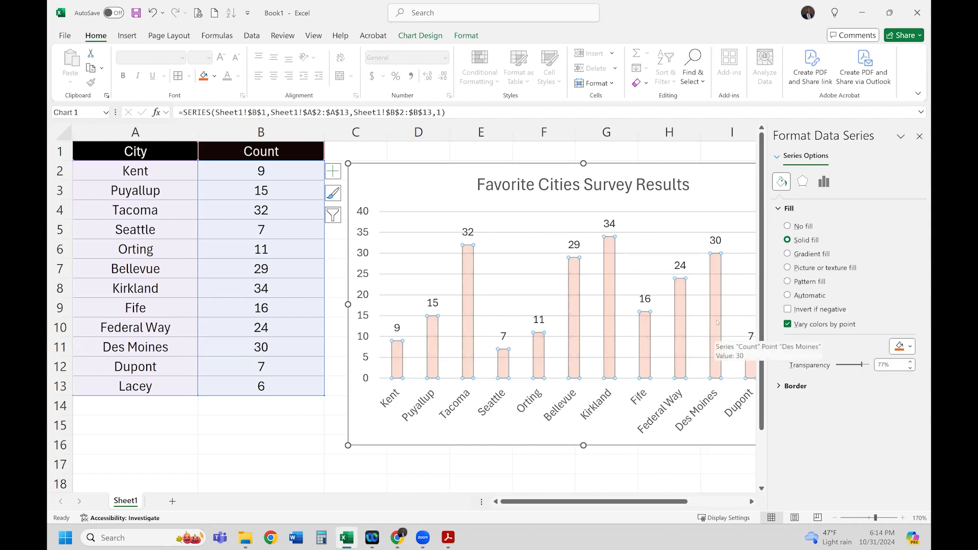
mouse_move(862, 365)
mouse_down()
mouse_move(840, 373)
mouse_move(847, 374)
mouse_up()
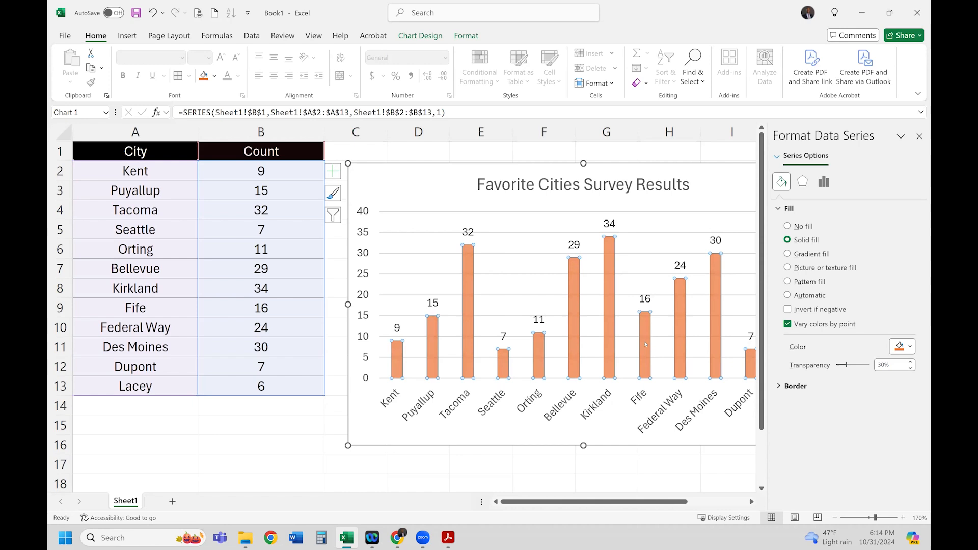
drag(845, 365, 872, 366)
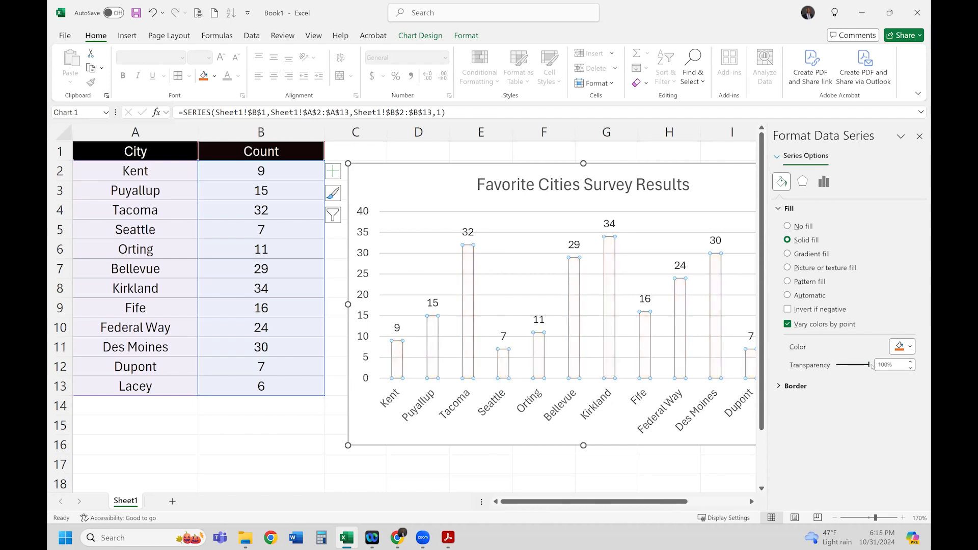
drag(871, 366, 854, 366)
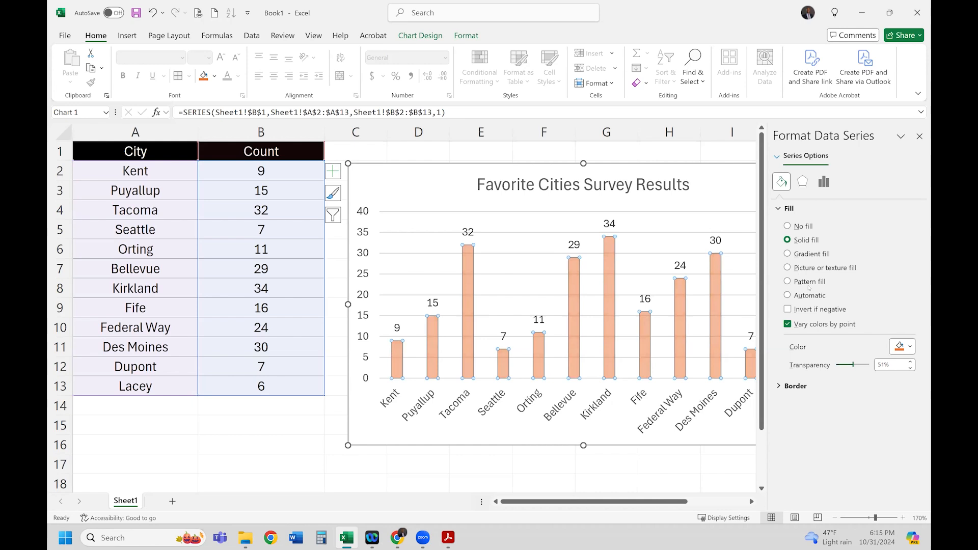
- Apply a gradient fill to the Count columns, trying the dark blue preset and settling on a light-to-dark purple radial preset
click(788, 254)
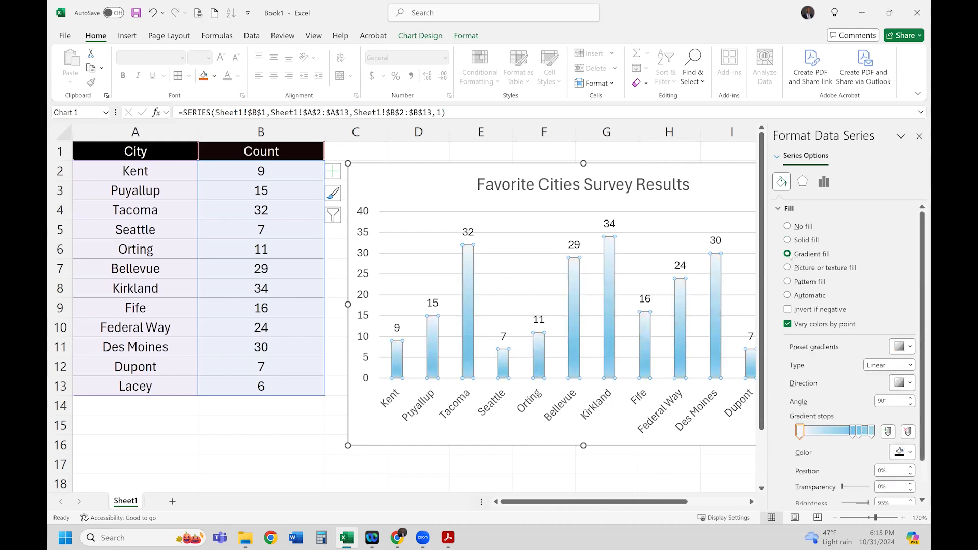
click(910, 349)
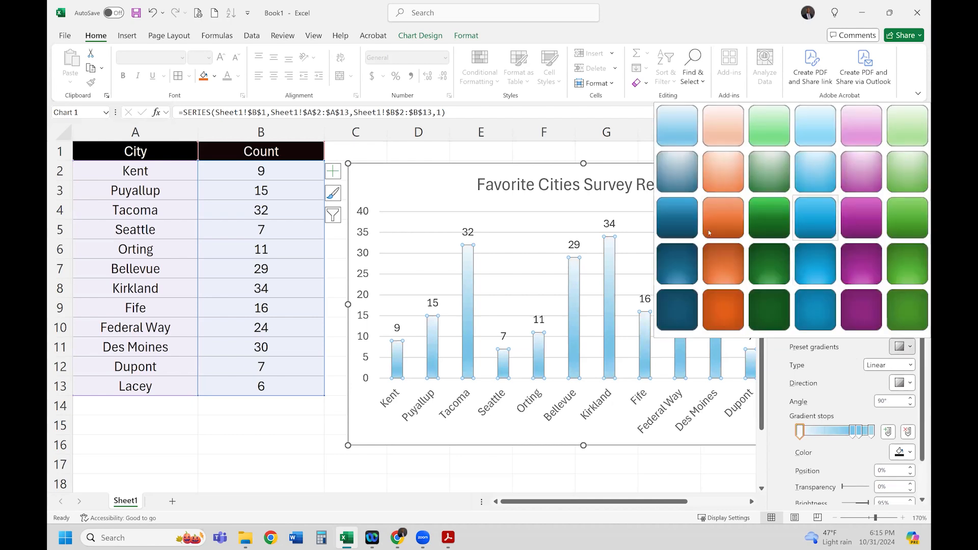
click(677, 217)
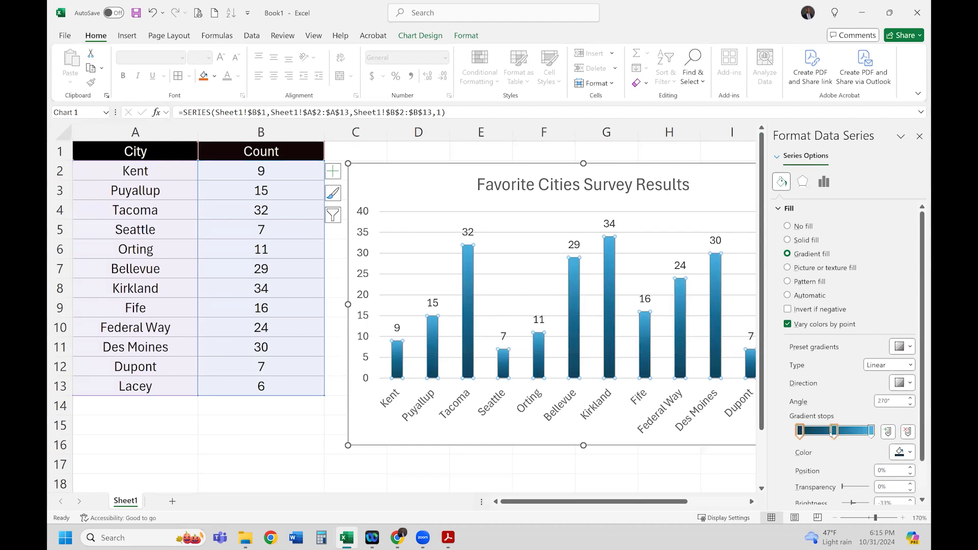
click(900, 347)
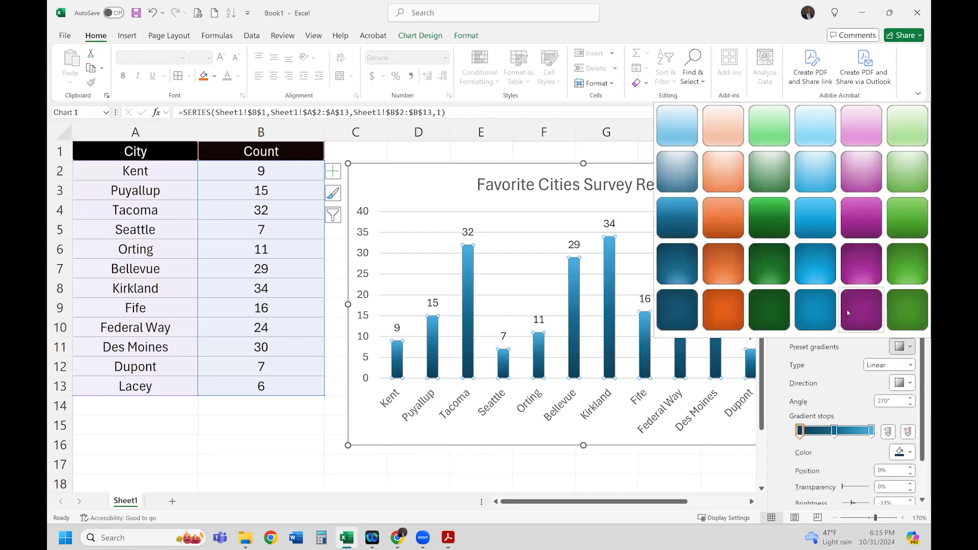
click(864, 179)
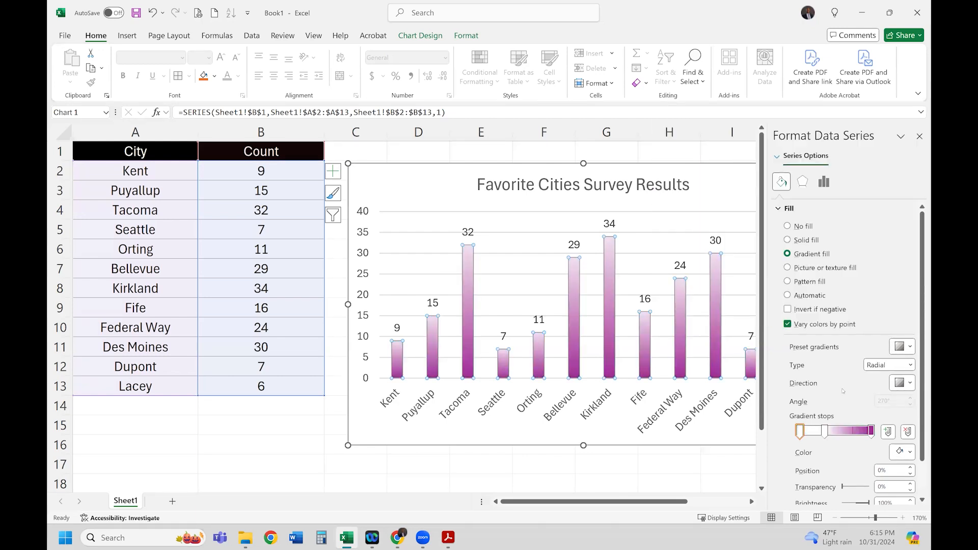
- Try the Path and Radial gradient types on the purple columns and finish with Linear
click(911, 365)
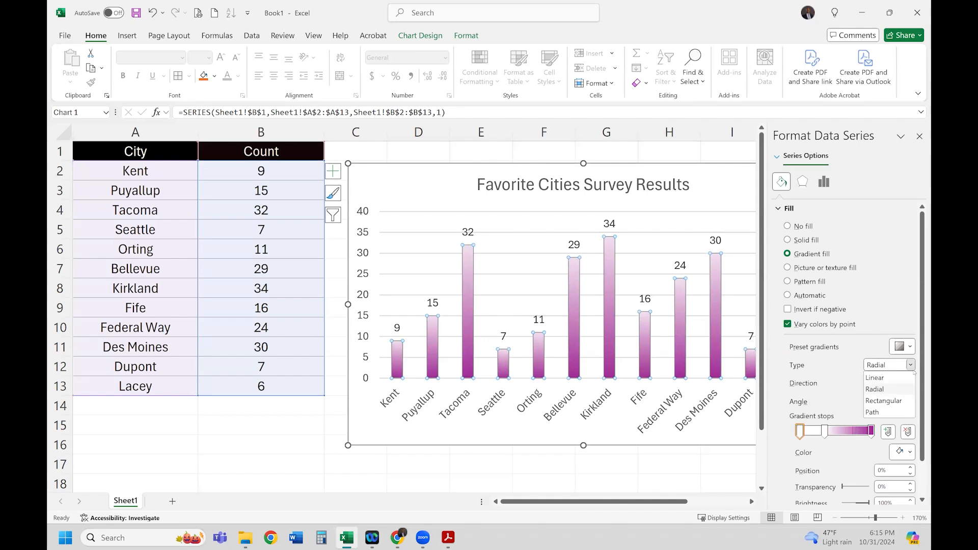
click(895, 414)
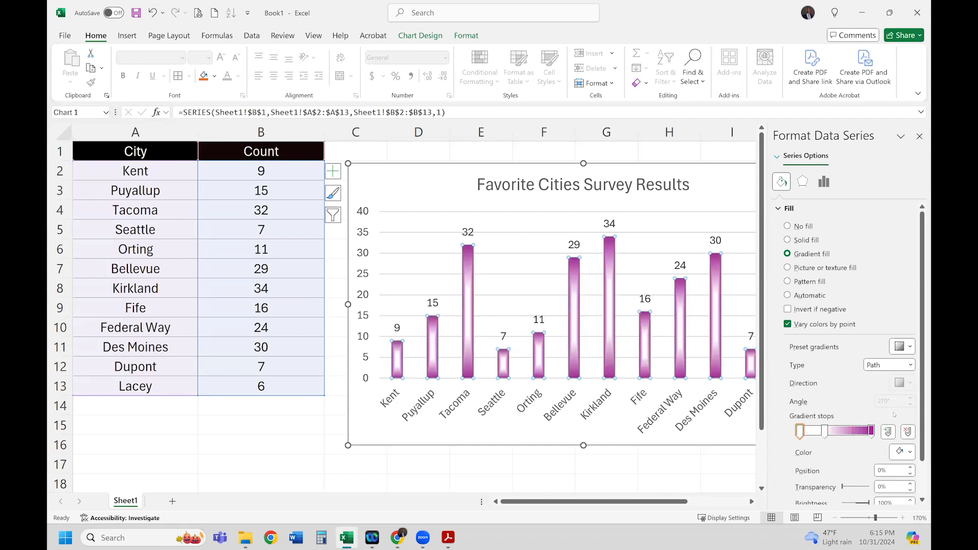
click(909, 366)
click(888, 391)
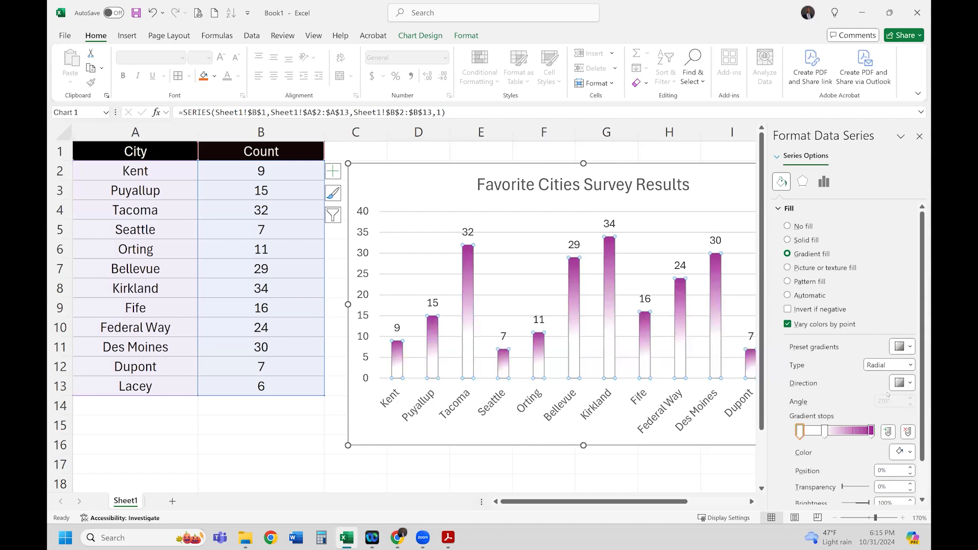
click(907, 364)
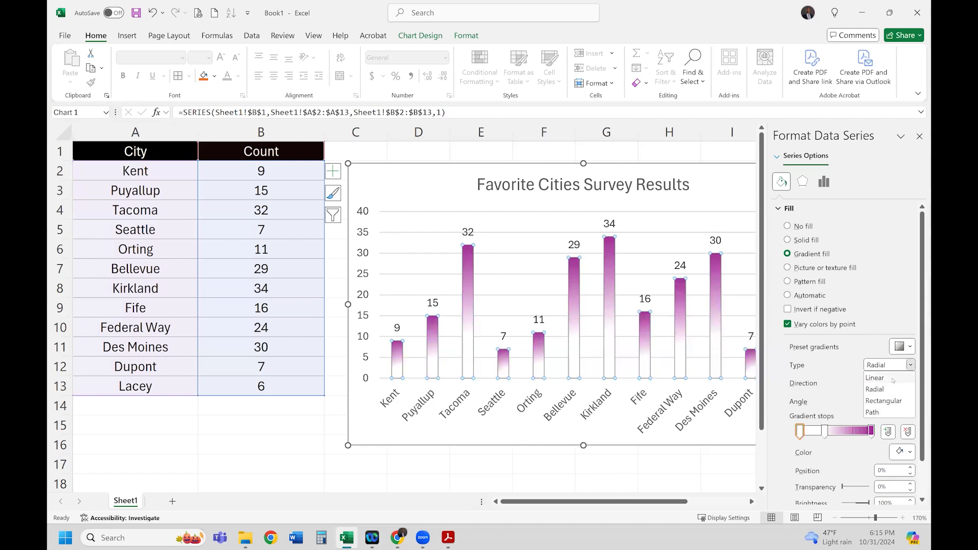
click(895, 378)
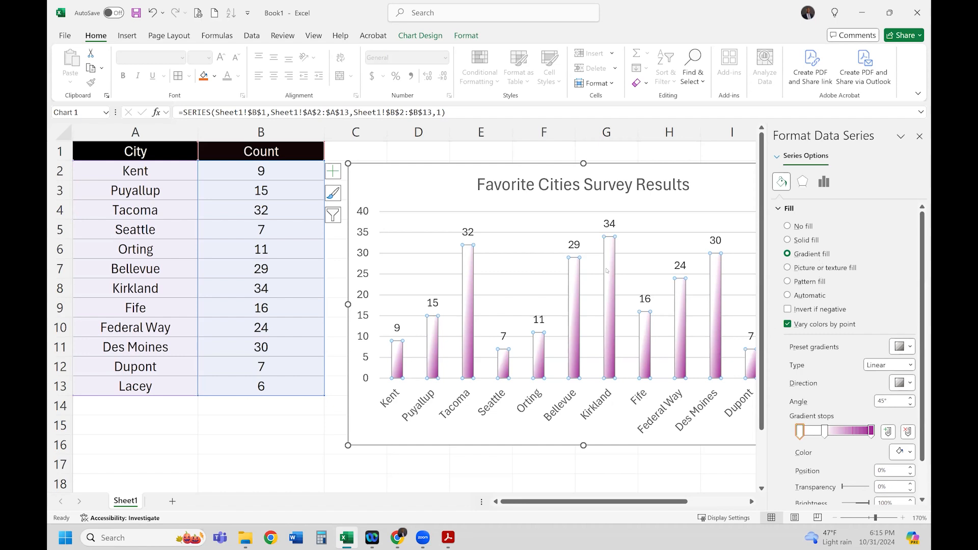
- Give the Count columns a texture fill, trying the dark-grained brown wood texture and settling on the blue denim texture
click(787, 268)
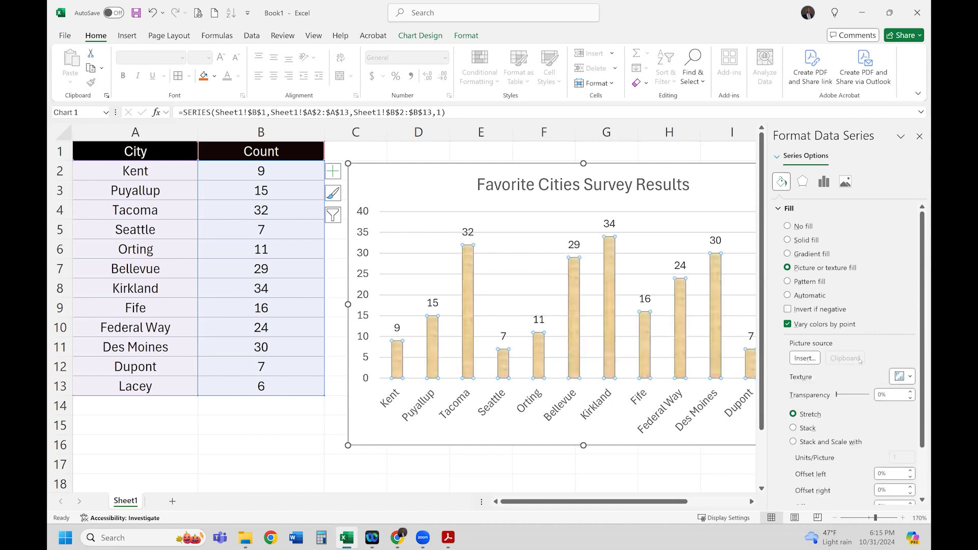
click(910, 378)
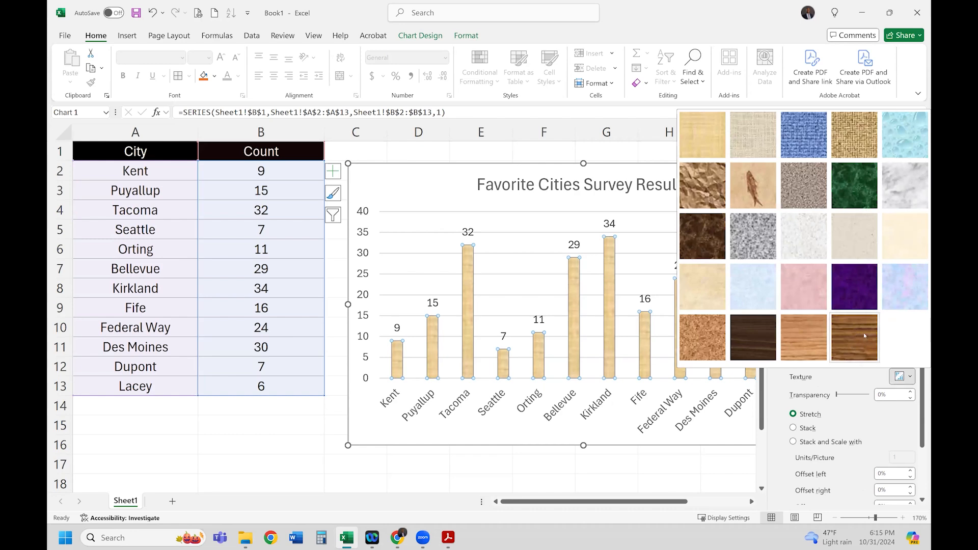
click(855, 354)
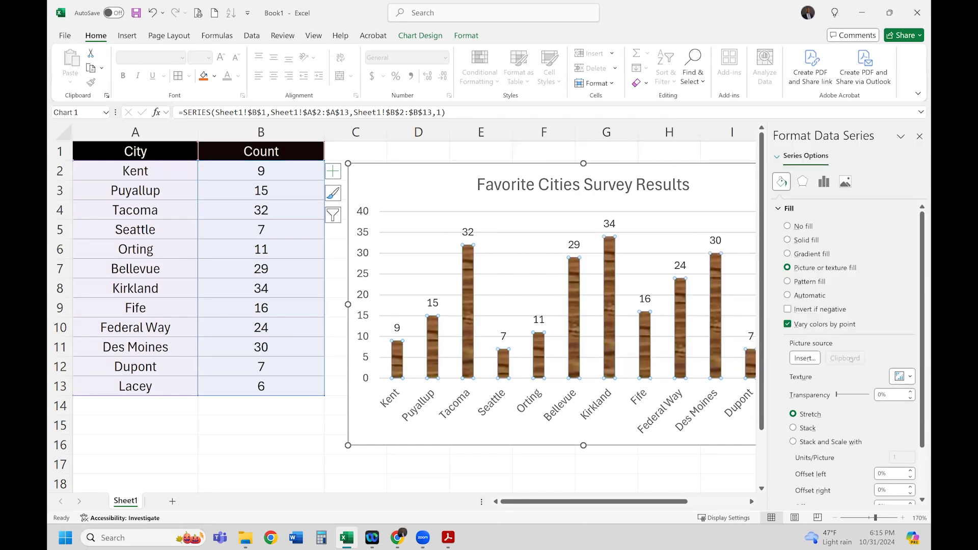
click(910, 378)
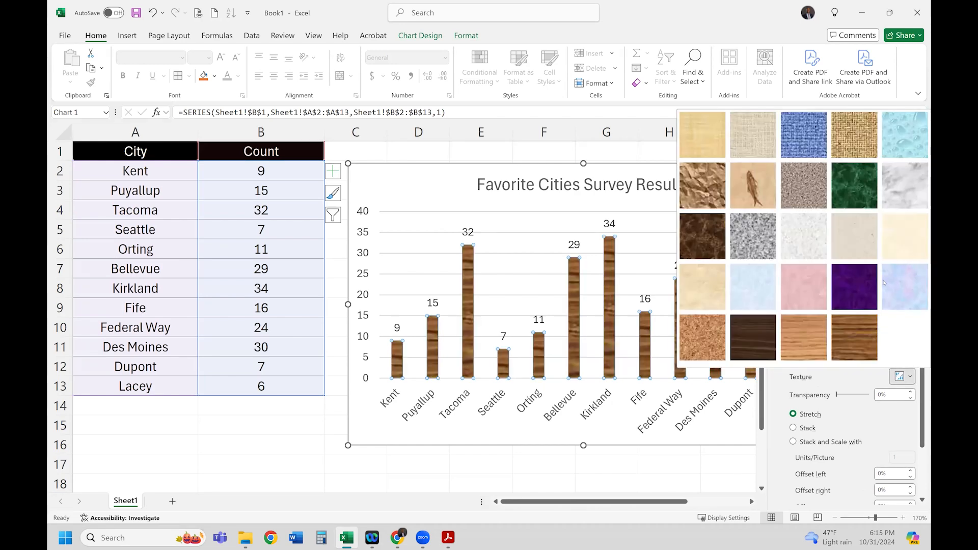
click(821, 355)
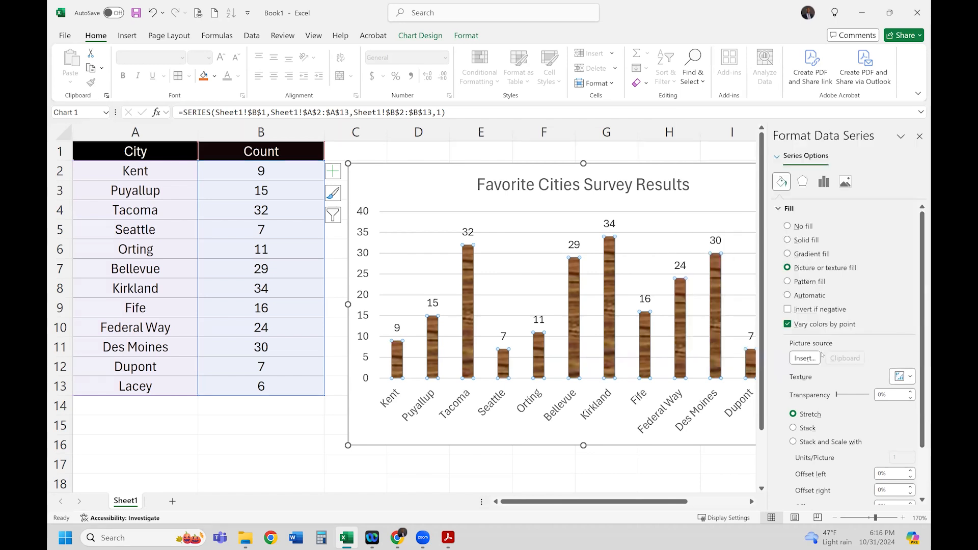
- Fill the Count columns with the misty forest stock image from a "sunrise" search and set its transparency to 24%
click(811, 359)
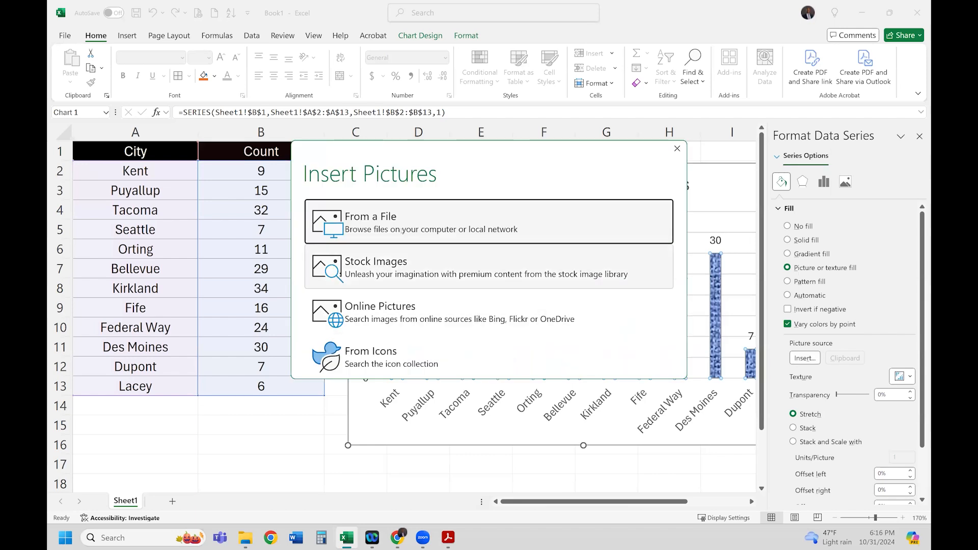
click(676, 148)
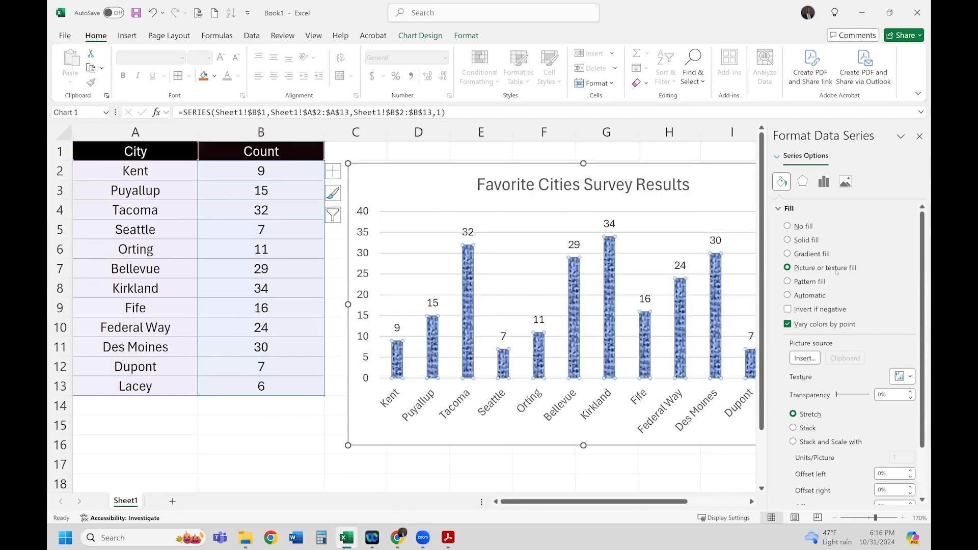
click(811, 359)
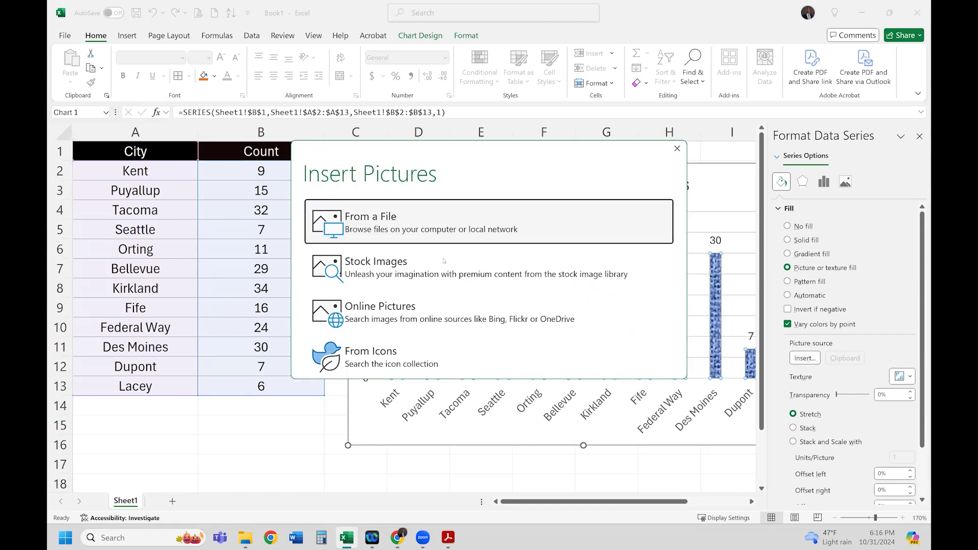
click(380, 263)
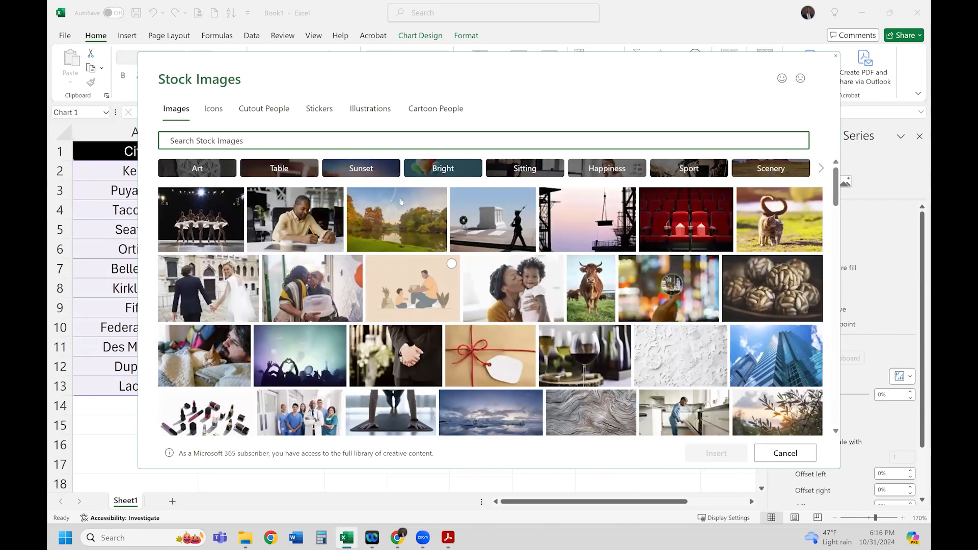
text(sunrise)
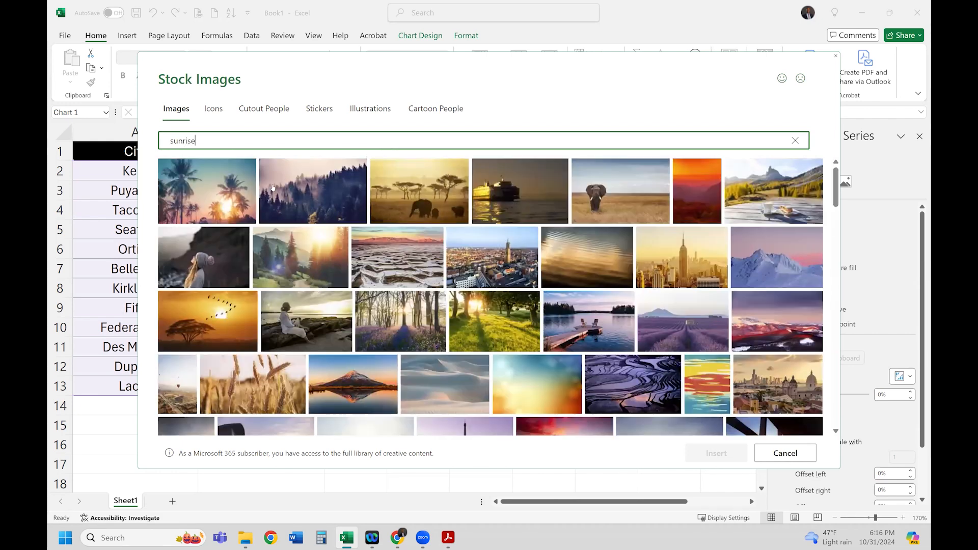
mouse_move(322, 202)
click(323, 190)
click(733, 451)
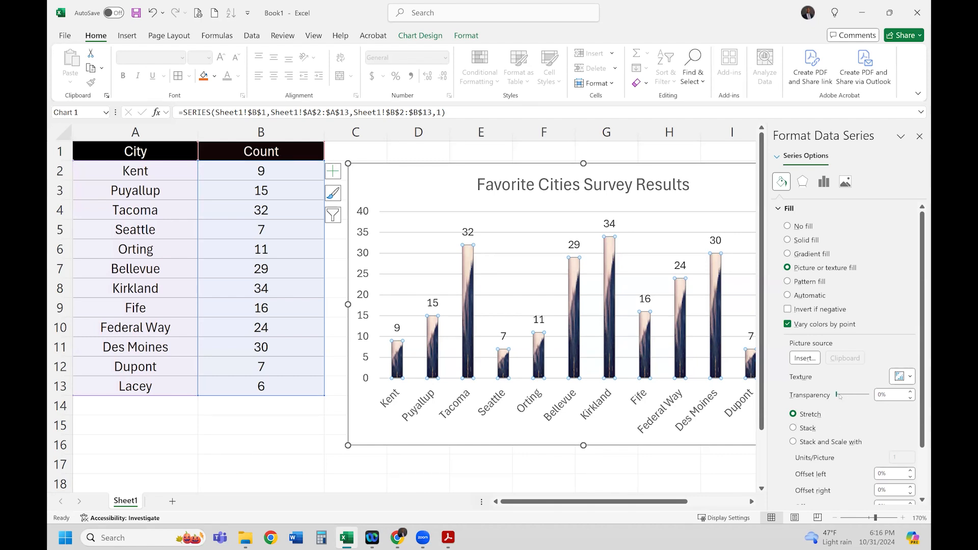
mouse_move(841, 395)
mouse_down()
mouse_move(862, 397)
mouse_move(844, 396)
mouse_up()
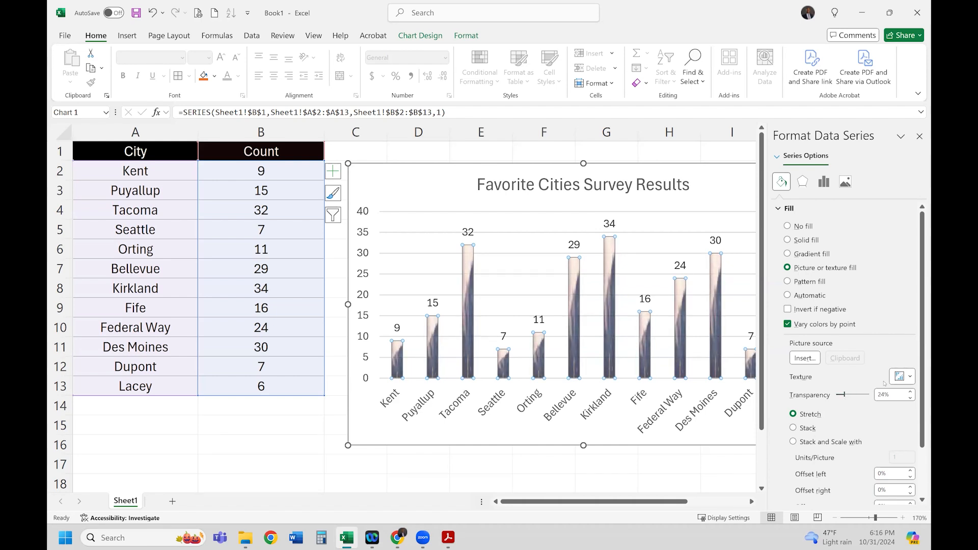
- Switch the Count columns to a pattern fill, trying horizontal brick, solid diamond and 90% dotted patterns and settling on diagonal brick
click(808, 282)
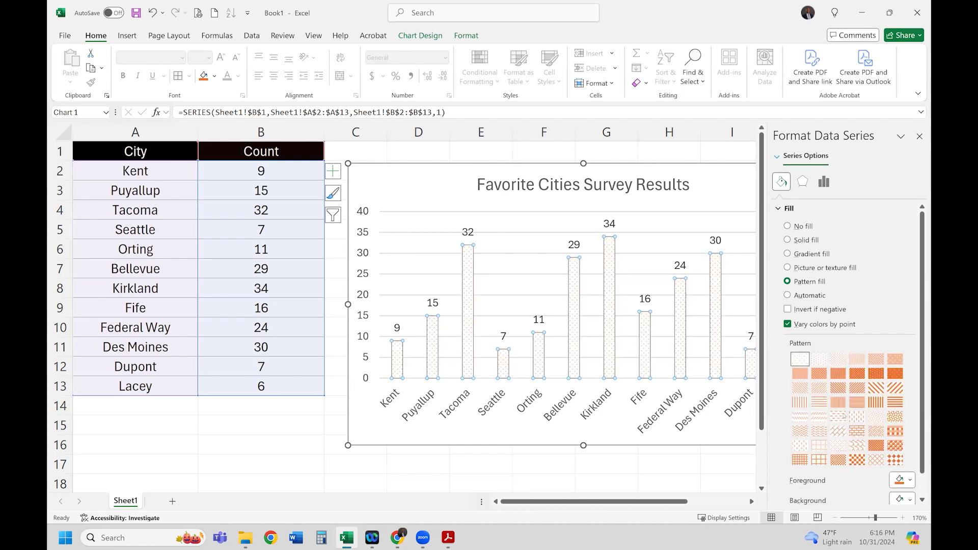
click(856, 431)
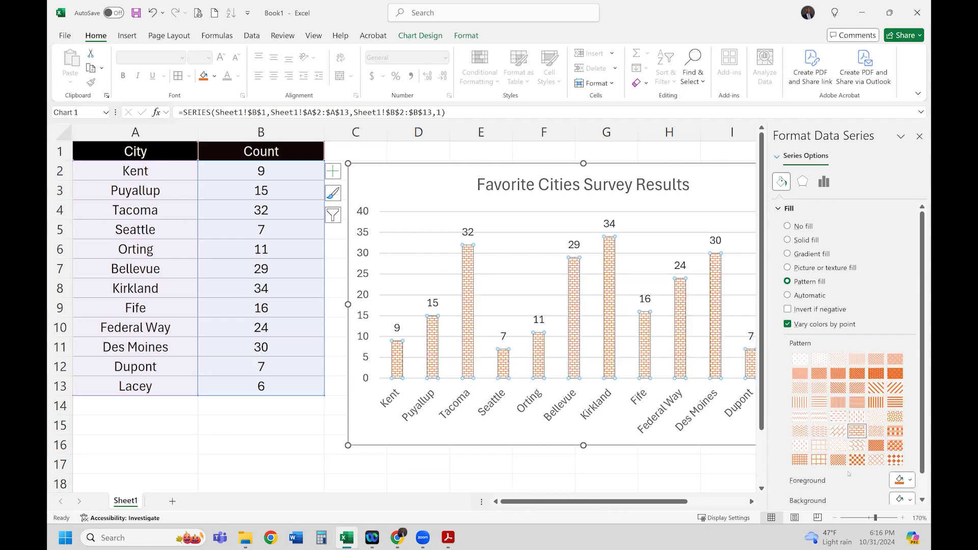
click(896, 460)
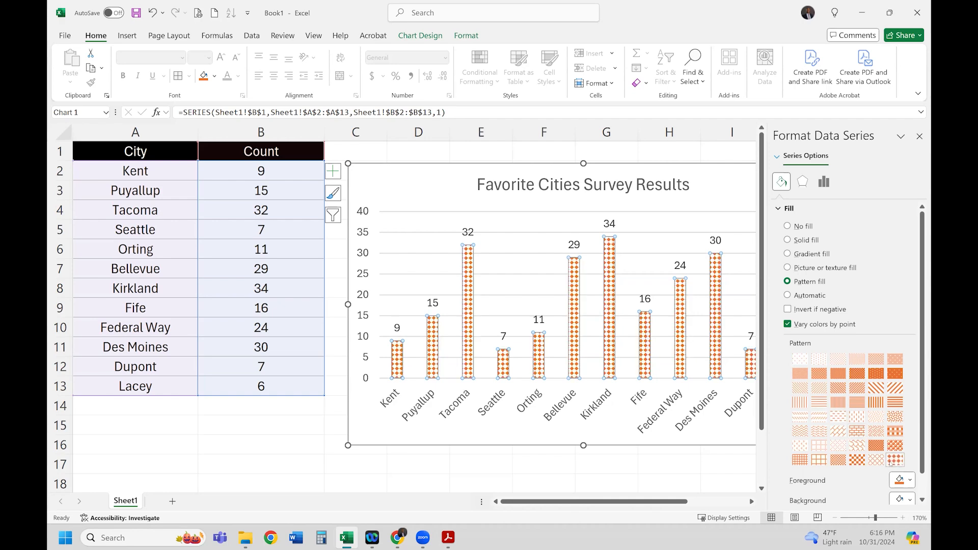
click(896, 373)
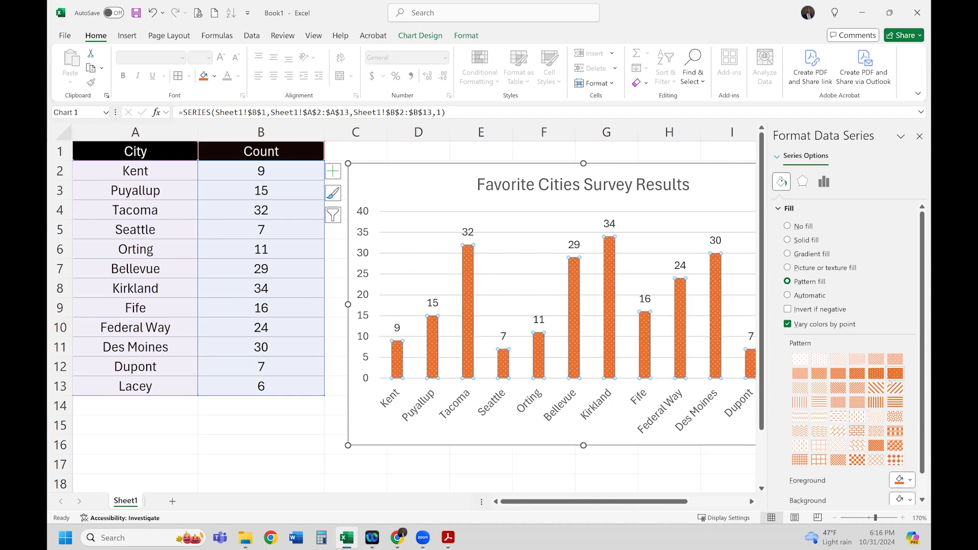
click(837, 432)
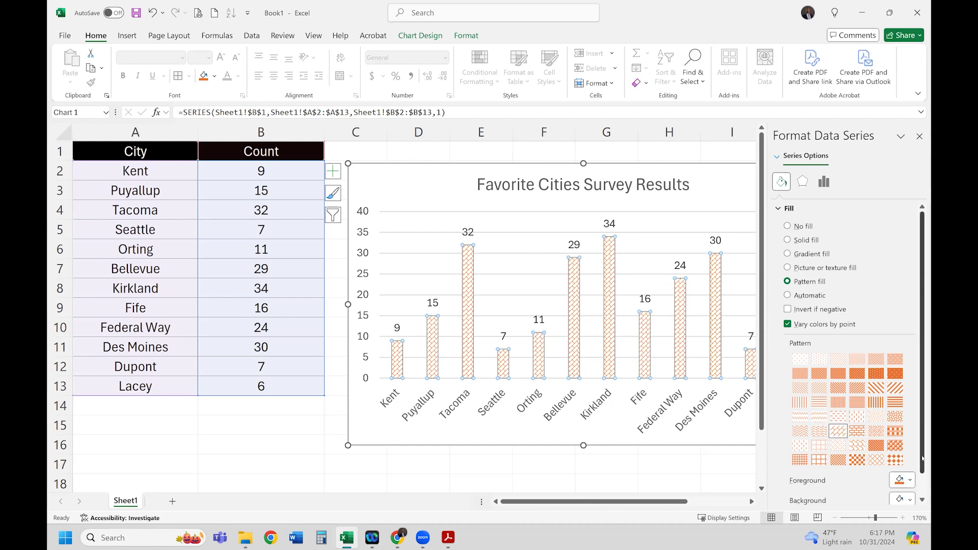
- Set the pattern fill's background color to black and its foreground color to yellow
scroll(922, 473, down, 1)
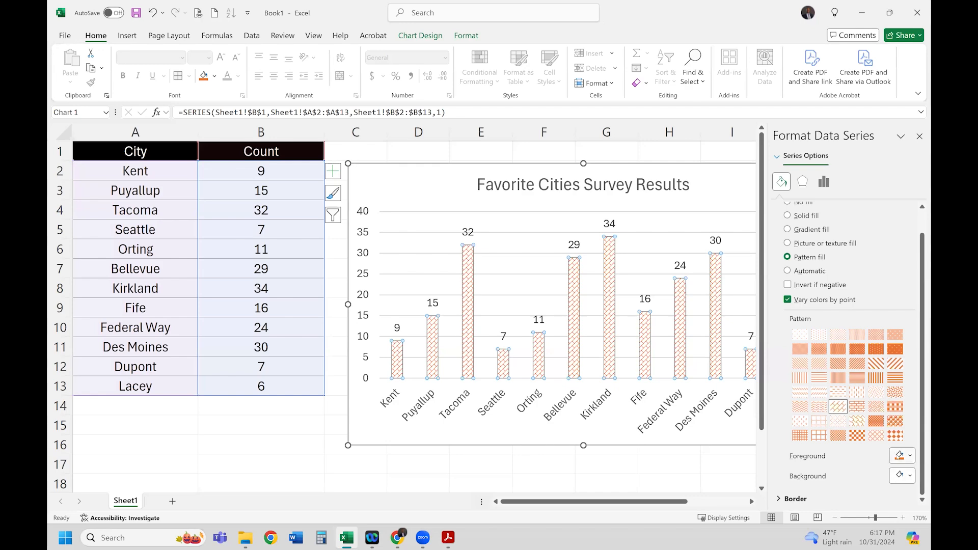
click(910, 476)
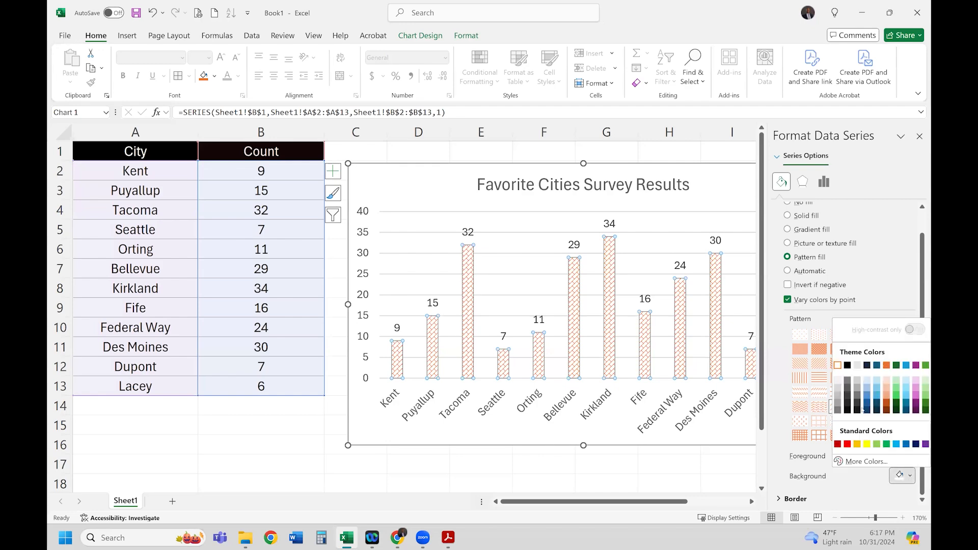
click(847, 365)
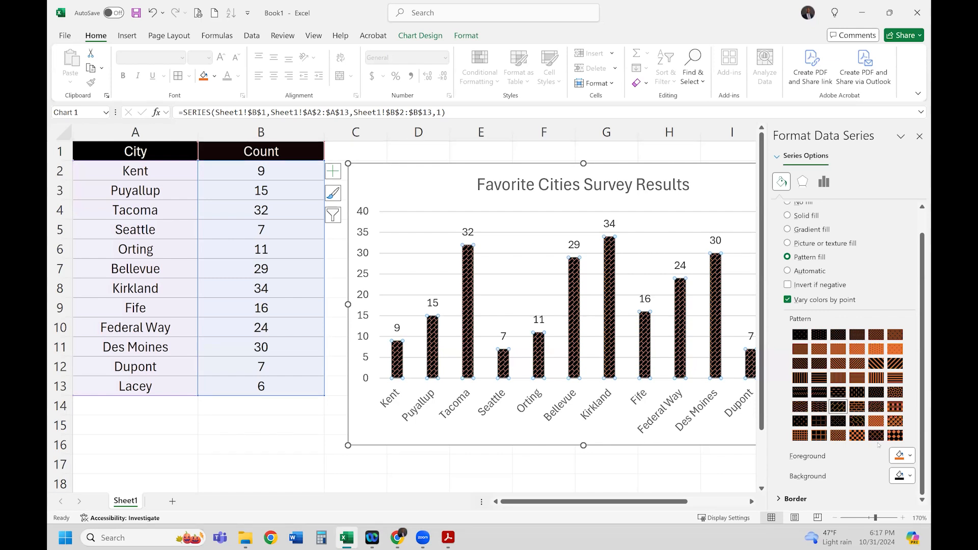
click(903, 455)
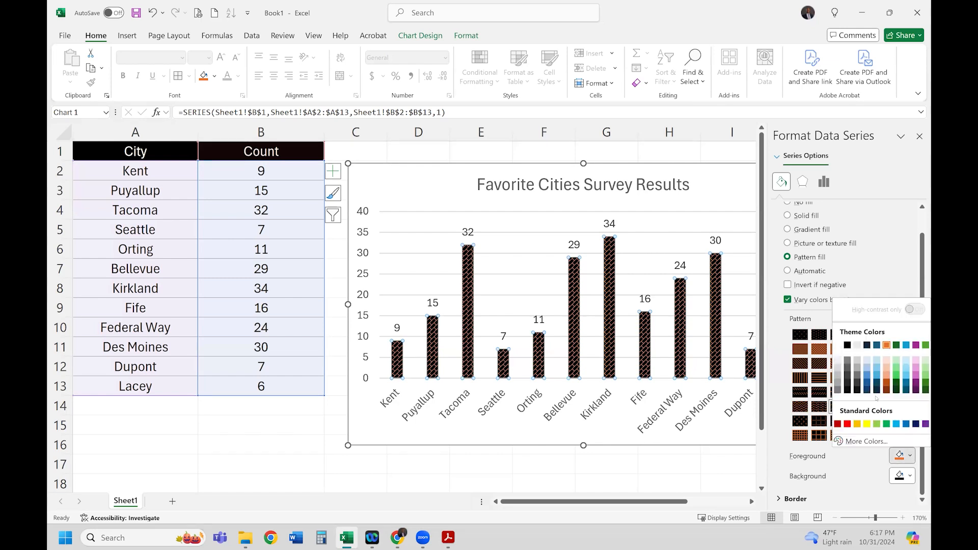
click(867, 424)
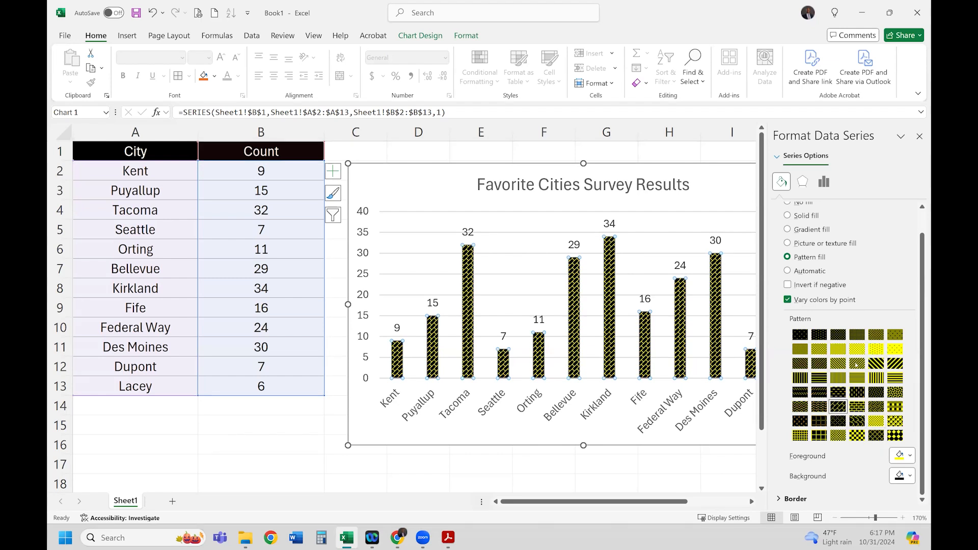
click(840, 378)
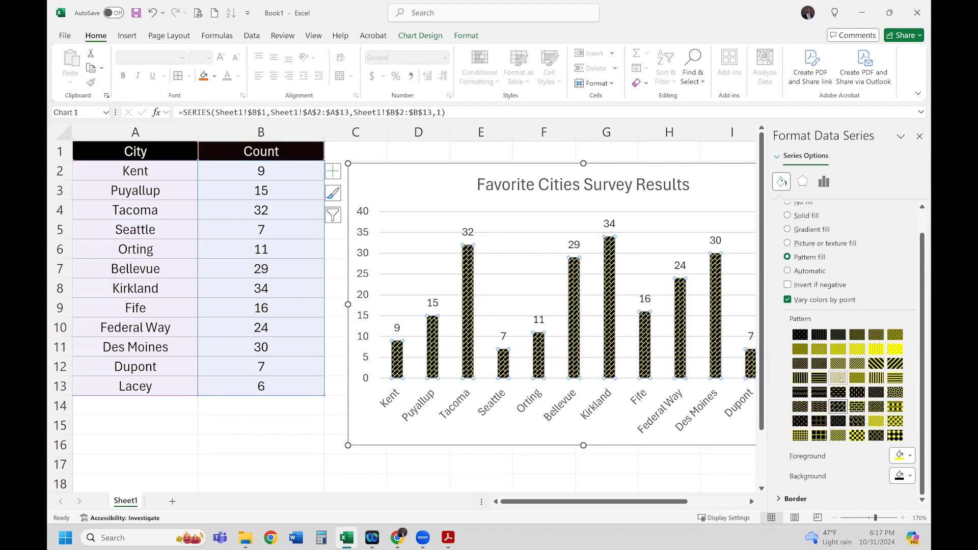
- Return the Count columns' fill to Automatic and give the columns a solid black border
click(787, 271)
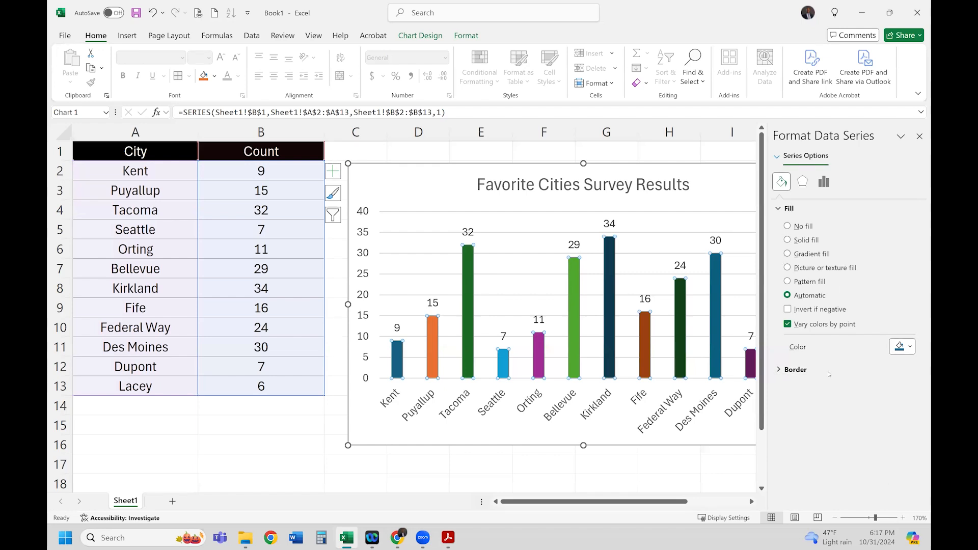
click(781, 371)
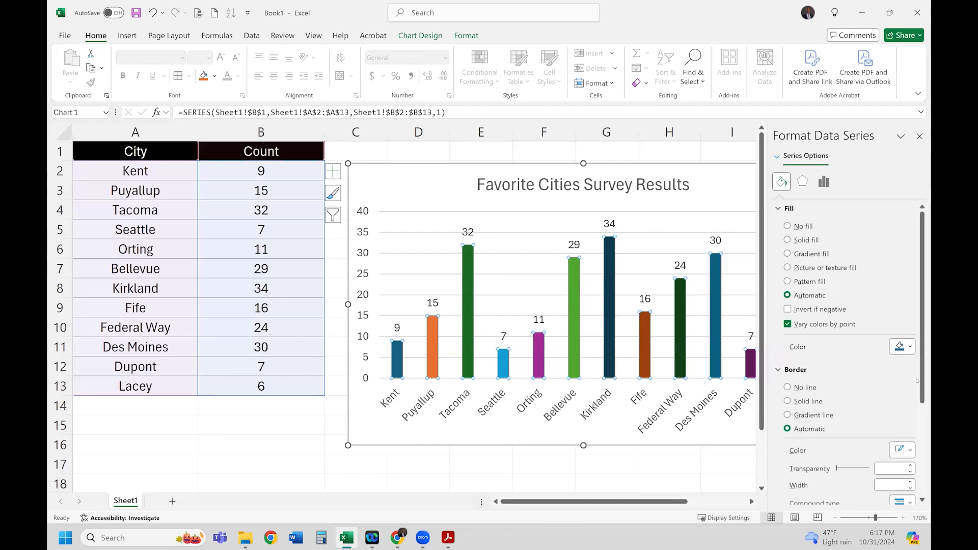
scroll(922, 379, down, 5)
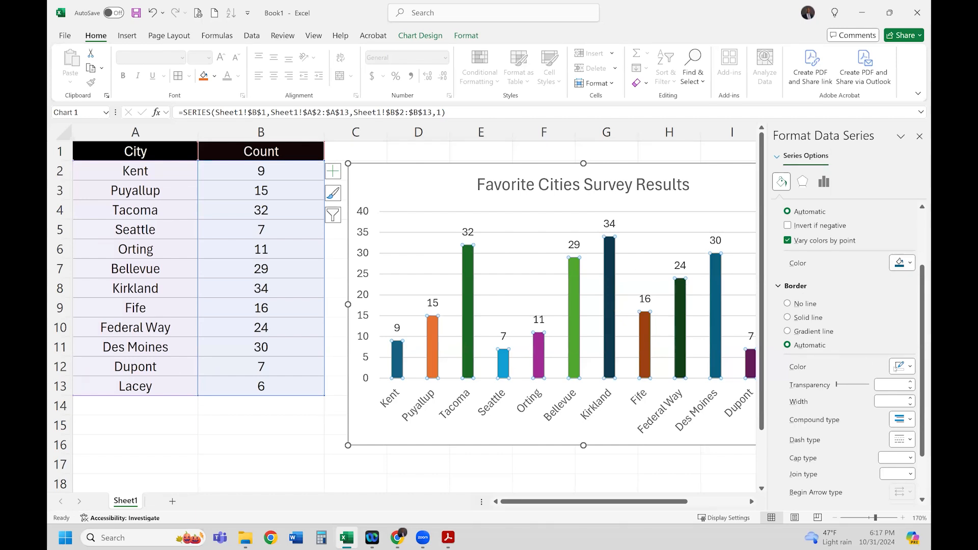
click(909, 368)
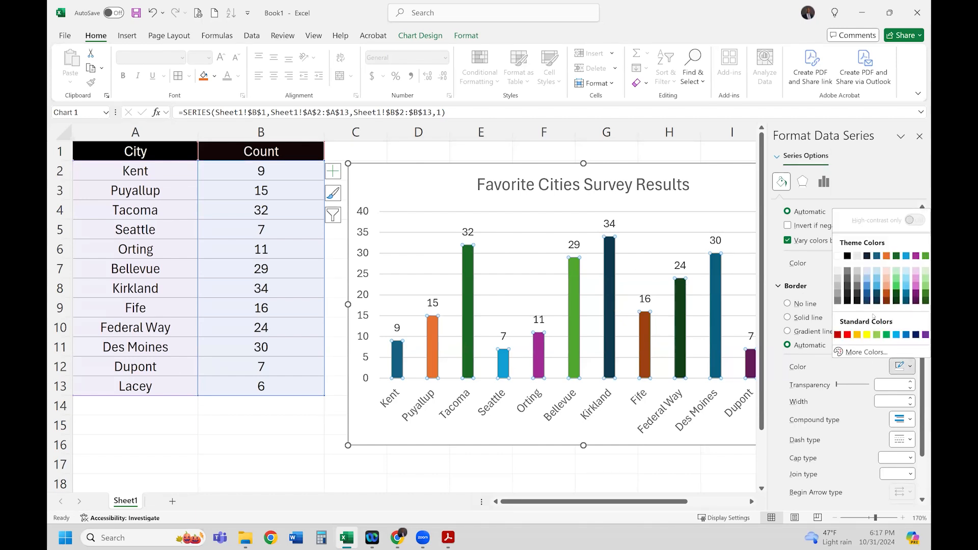
click(848, 255)
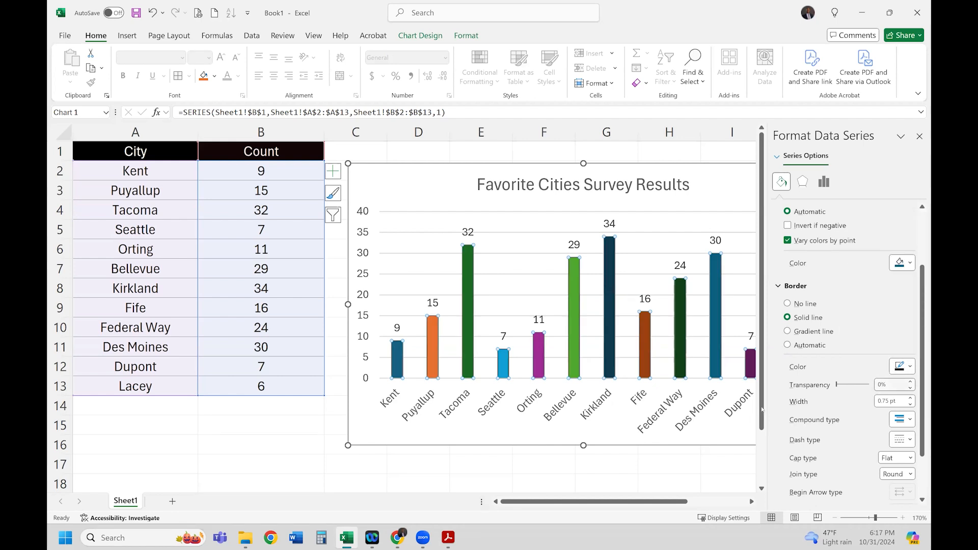
click(673, 462)
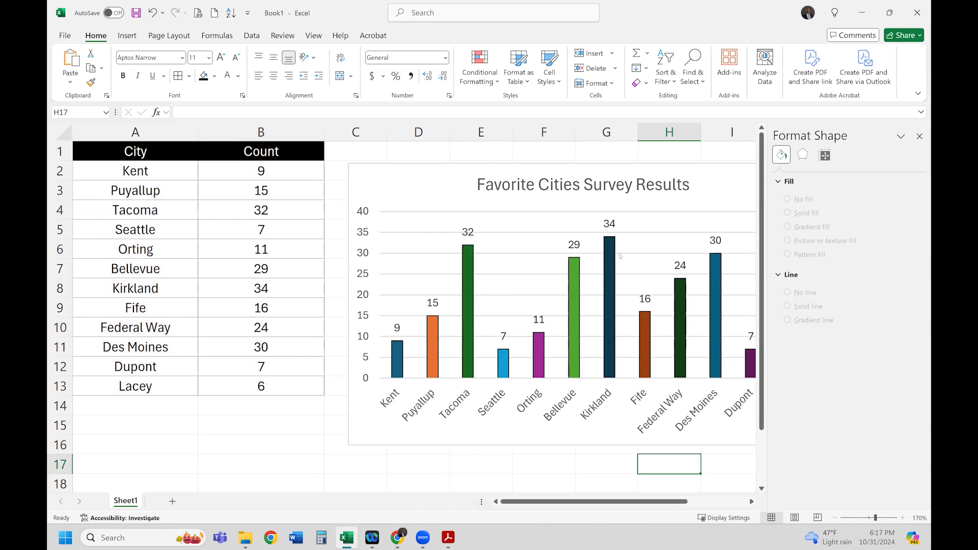
- Set the border width of the Count columns to 2.25 pt
click(431, 341)
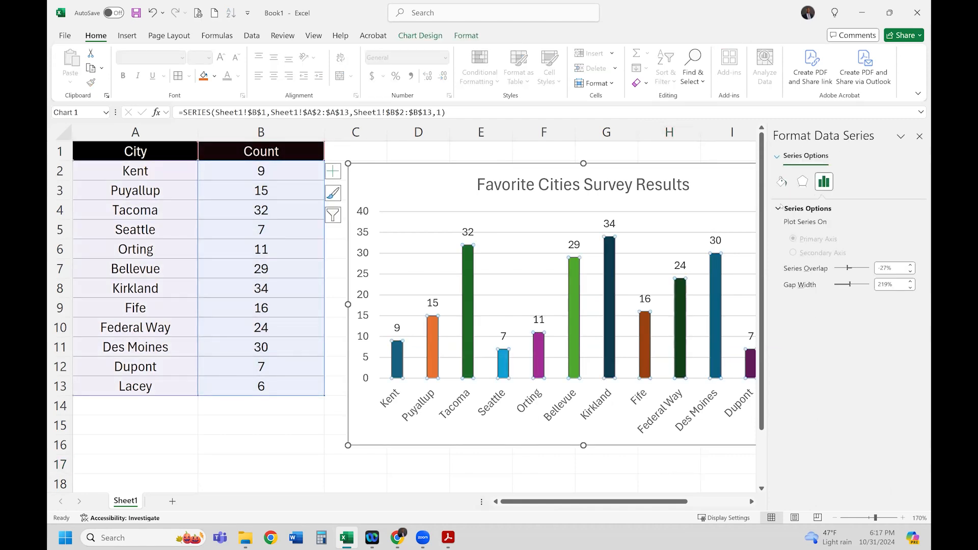
click(785, 183)
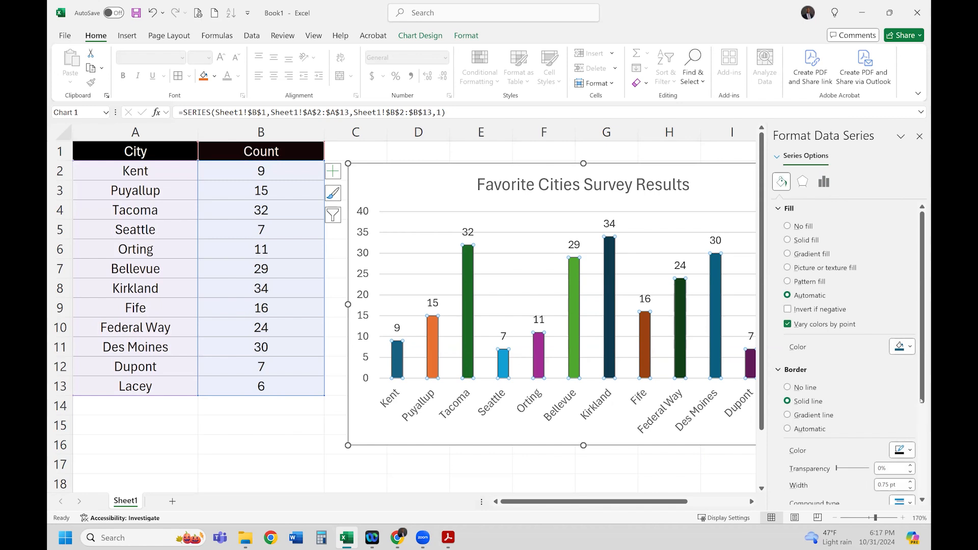
scroll(921, 401, down, 3)
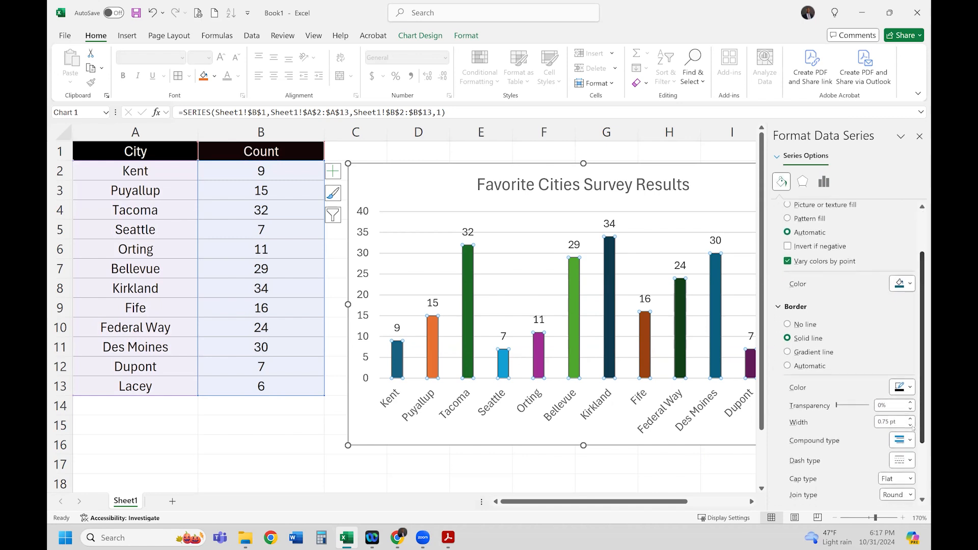
click(911, 419)
click(910, 419)
click(910, 419)
click(911, 418)
click(911, 419)
click(910, 419)
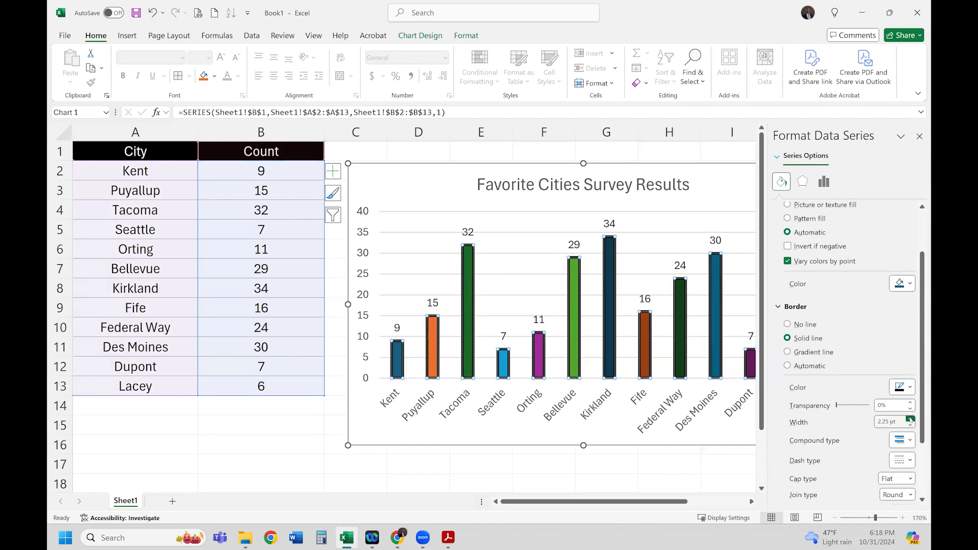
click(572, 468)
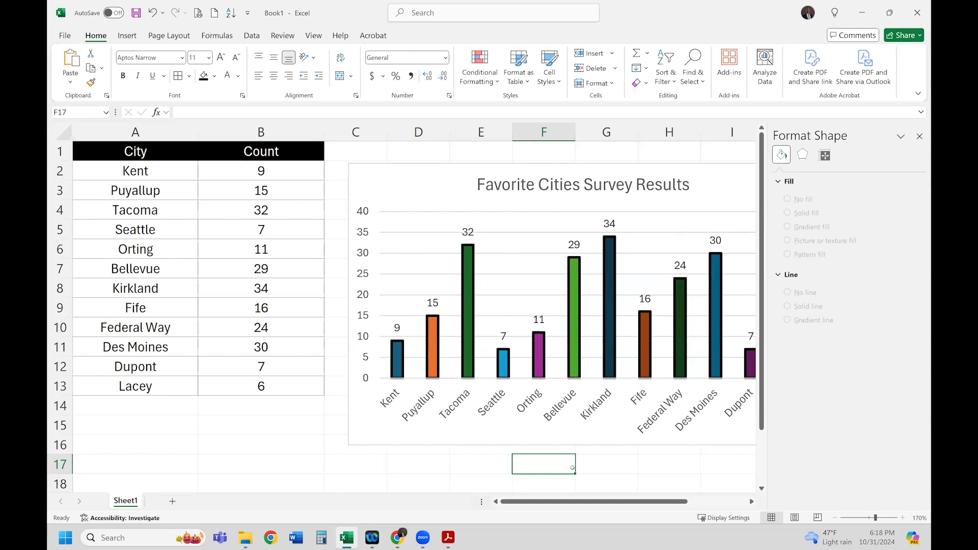
- Change the Count columns' border to the Dash Dot dash type
click(472, 364)
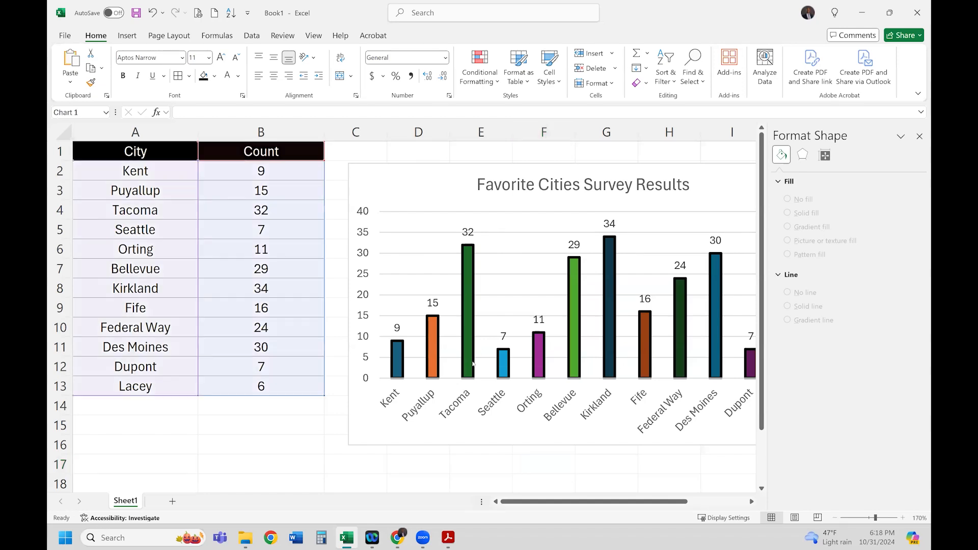
click(781, 181)
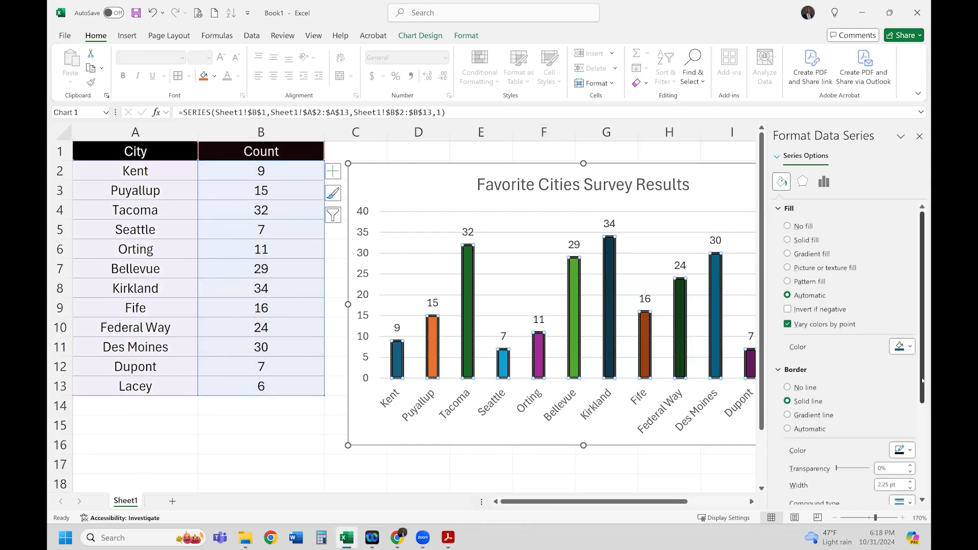
scroll(922, 421, down, 2)
scroll(907, 357, up, 2)
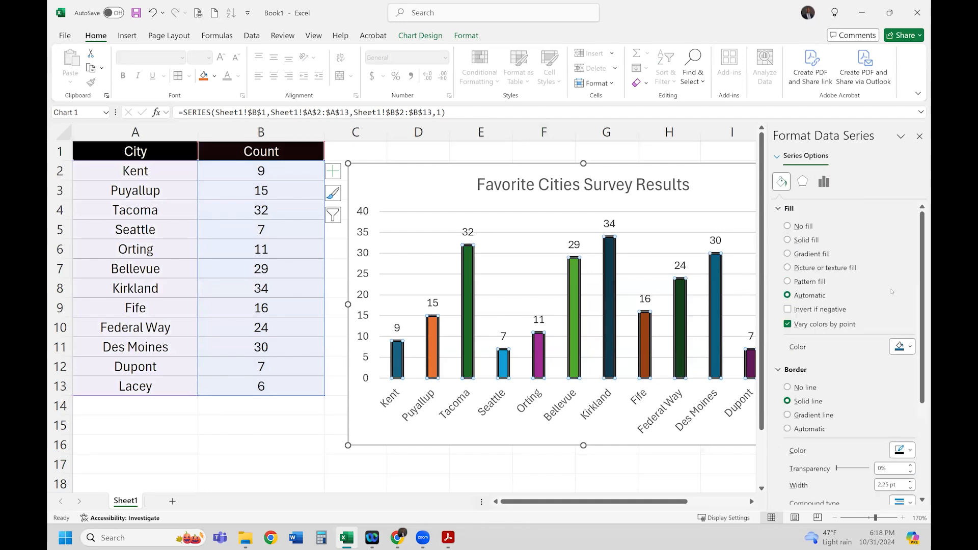
scroll(890, 299, down, 3)
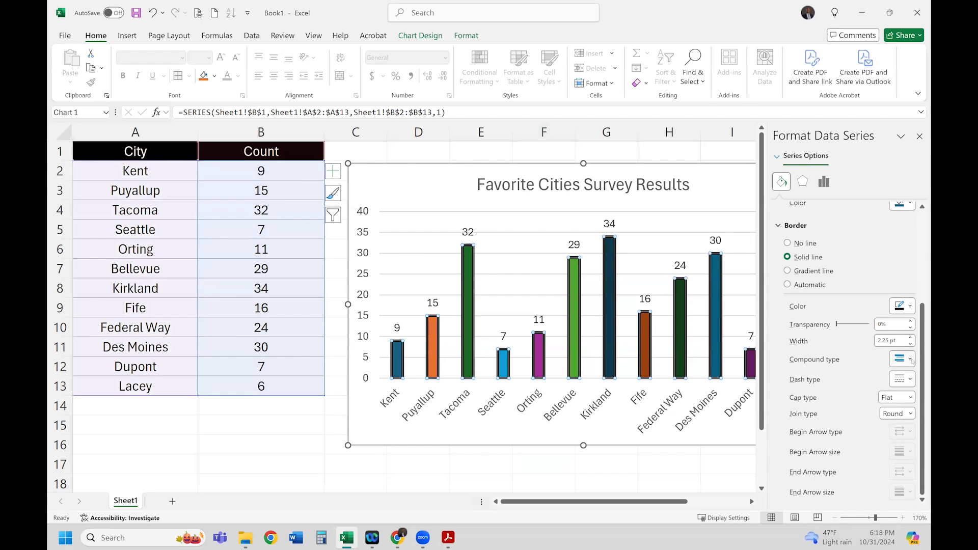
click(905, 382)
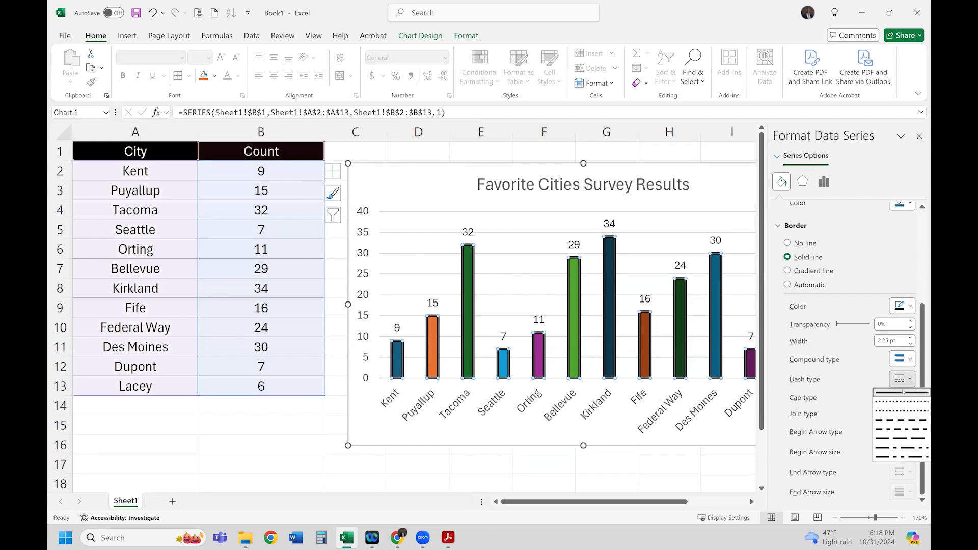
click(901, 430)
click(654, 473)
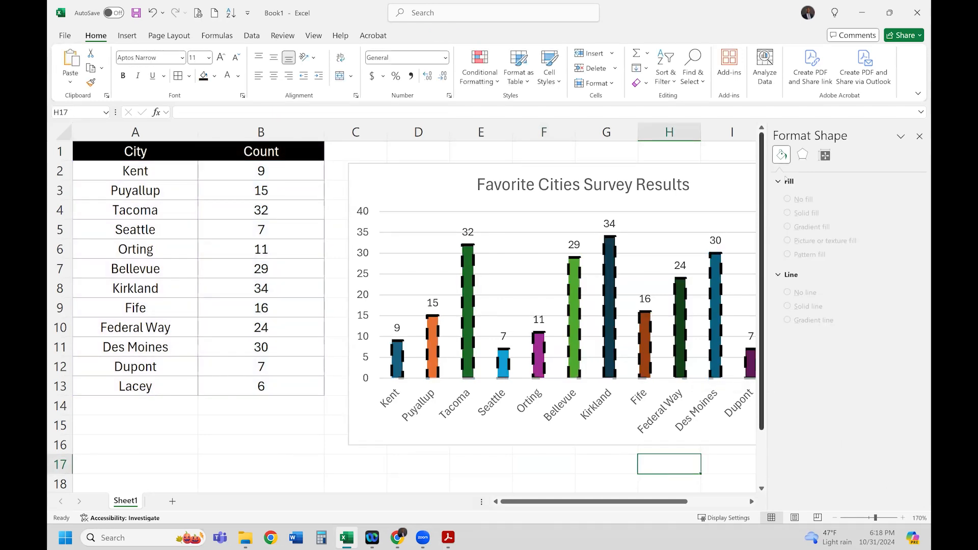
- Change the Count columns' border to the Solid dash type and close the formatting pane
click(713, 306)
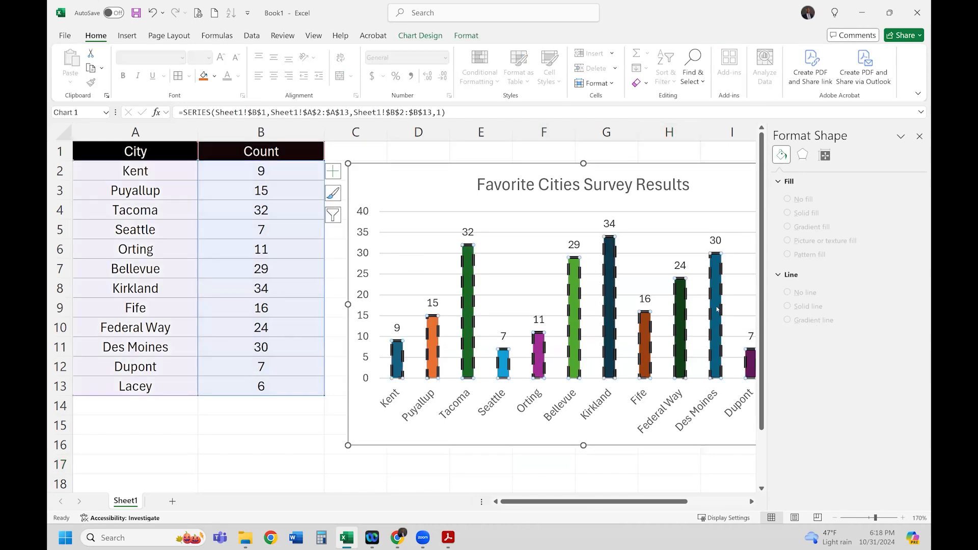
right_click(715, 306)
click(782, 182)
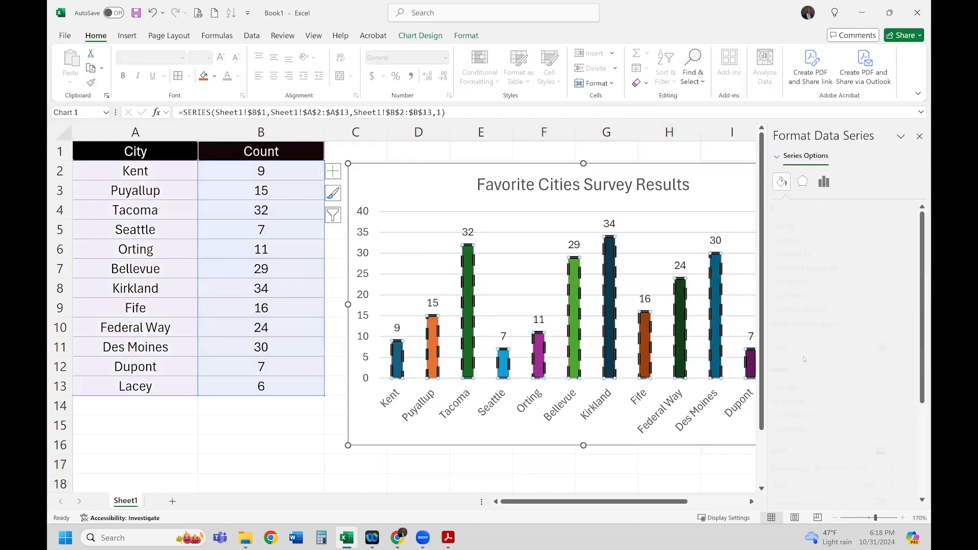
scroll(879, 433, down, 3)
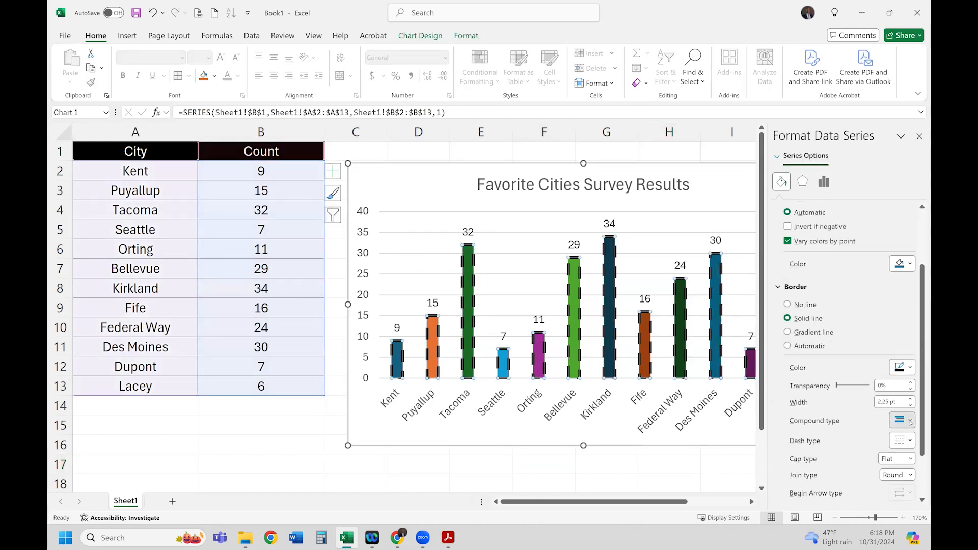
click(903, 421)
click(871, 442)
click(902, 440)
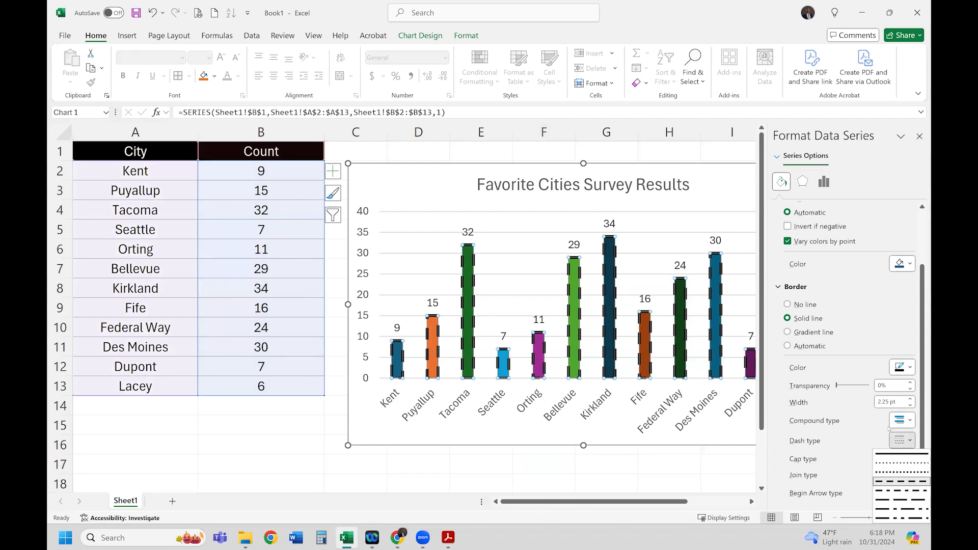
click(902, 453)
click(700, 483)
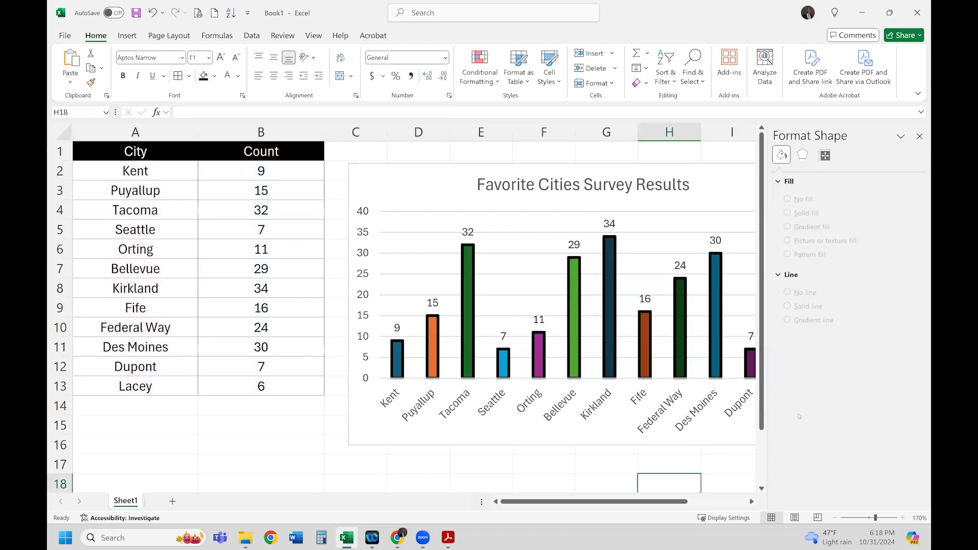
click(544, 152)
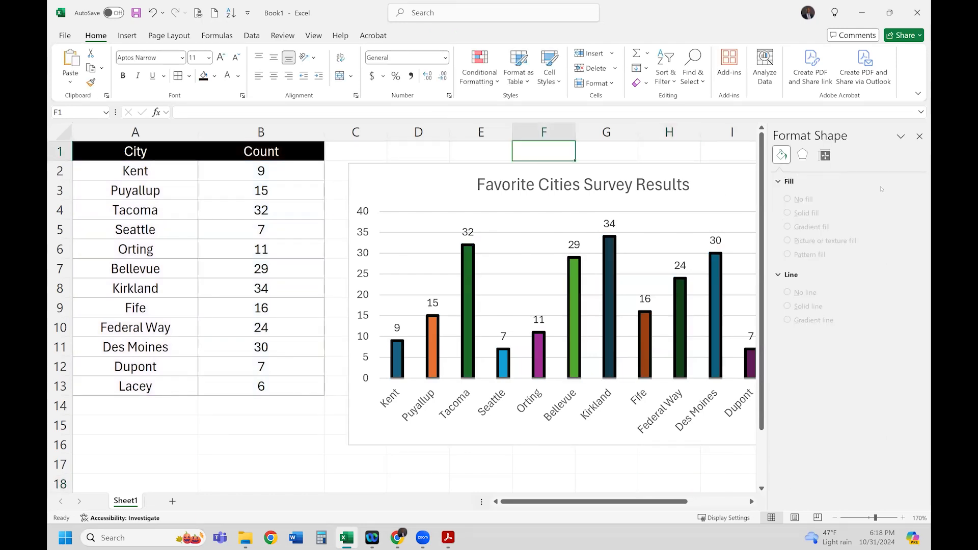
click(919, 137)
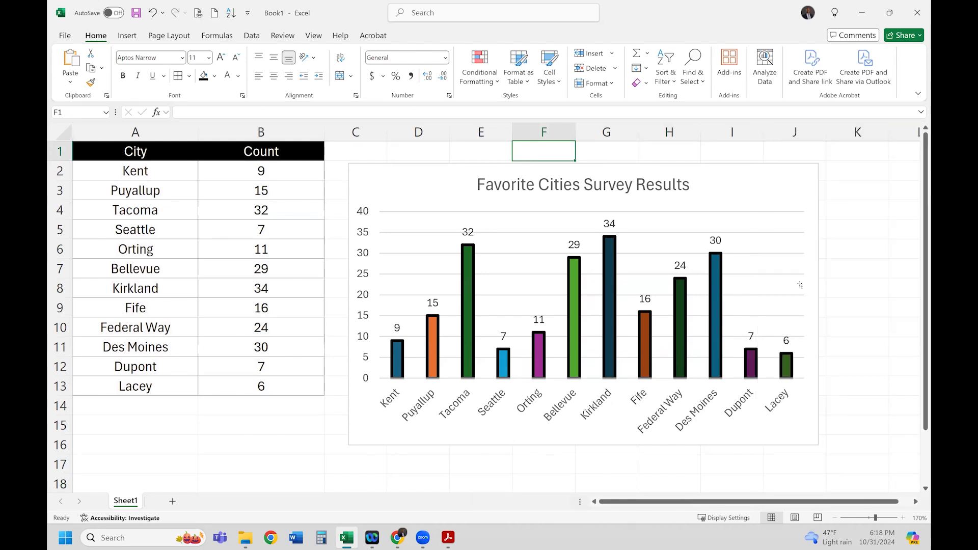
click(857, 190)
- Enlarge the chart title "Favorite Cities Survey Results" to font size 20 and make it bold
click(637, 193)
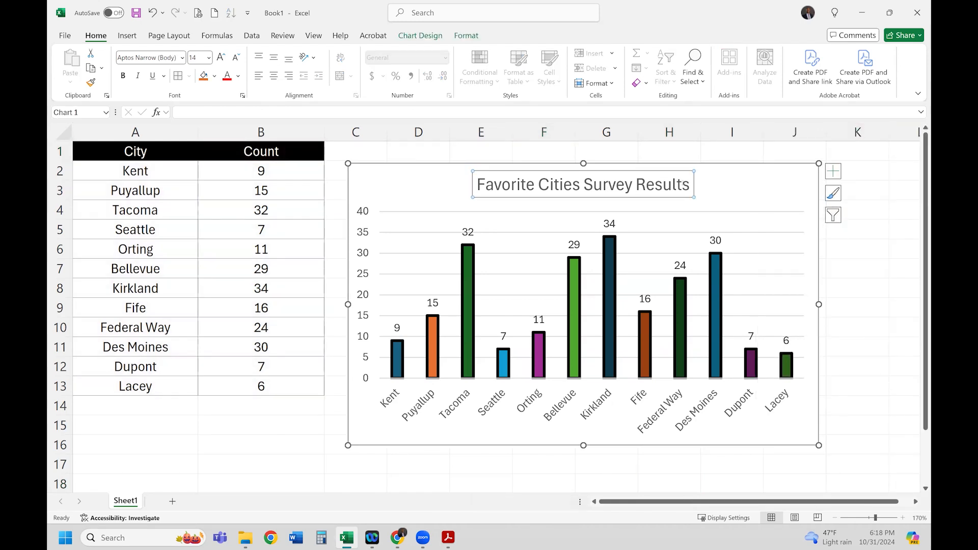
drag(690, 184, 478, 184)
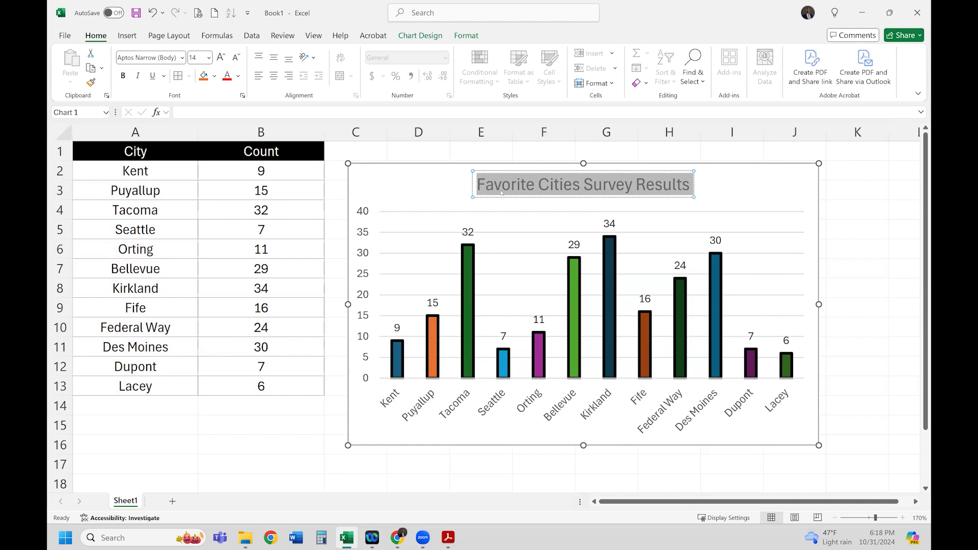
click(238, 76)
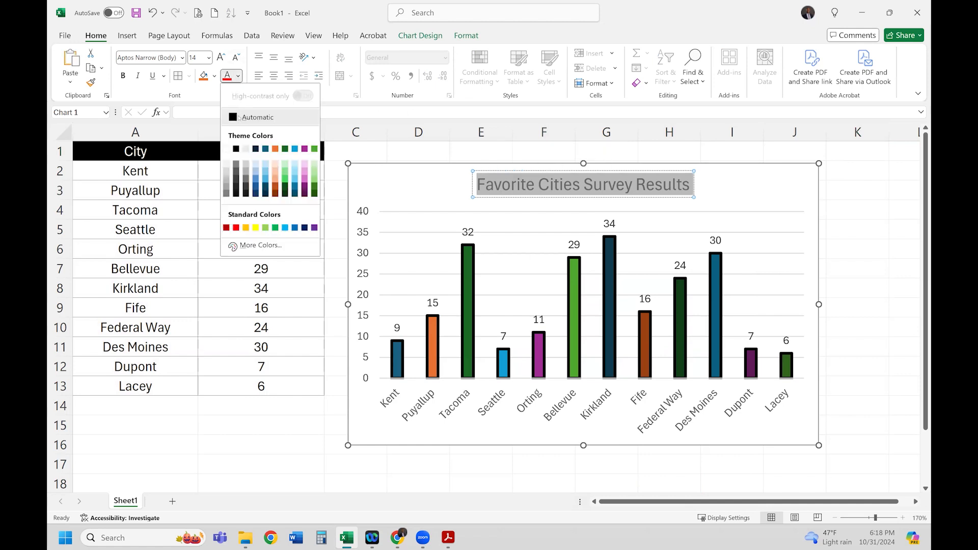
click(221, 57)
click(221, 57)
click(221, 57)
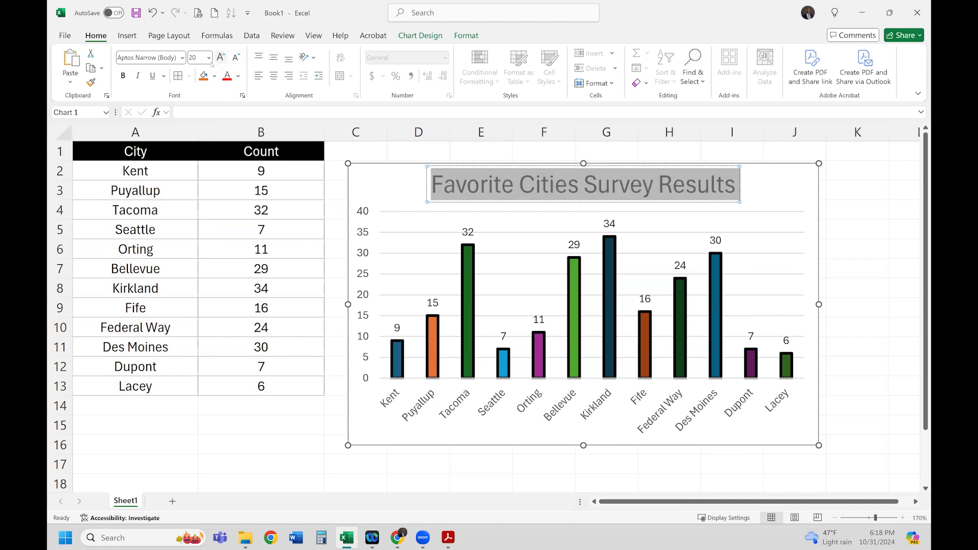
click(122, 76)
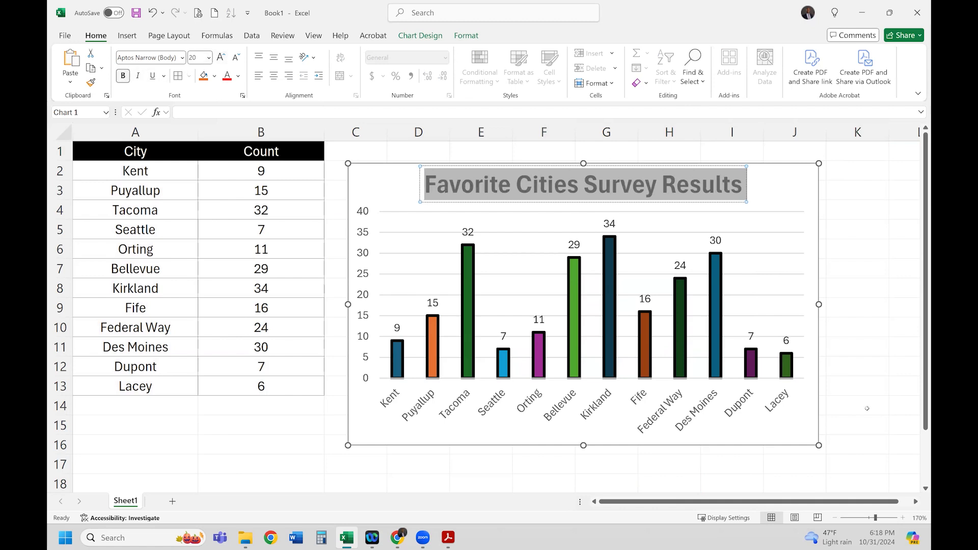
click(742, 461)
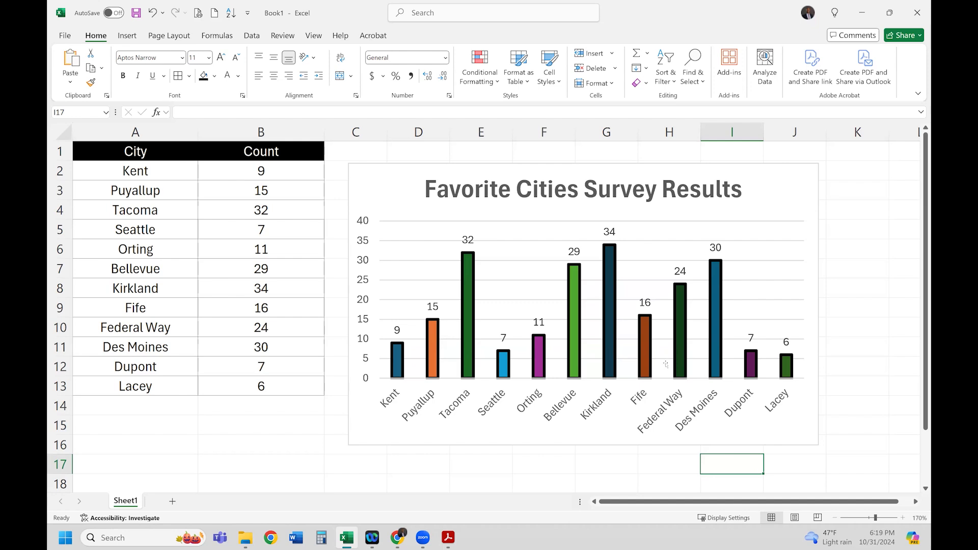
- Move the chart up beside the table so its top edge lines up with row 1
click(831, 188)
drag(793, 182, 784, 163)
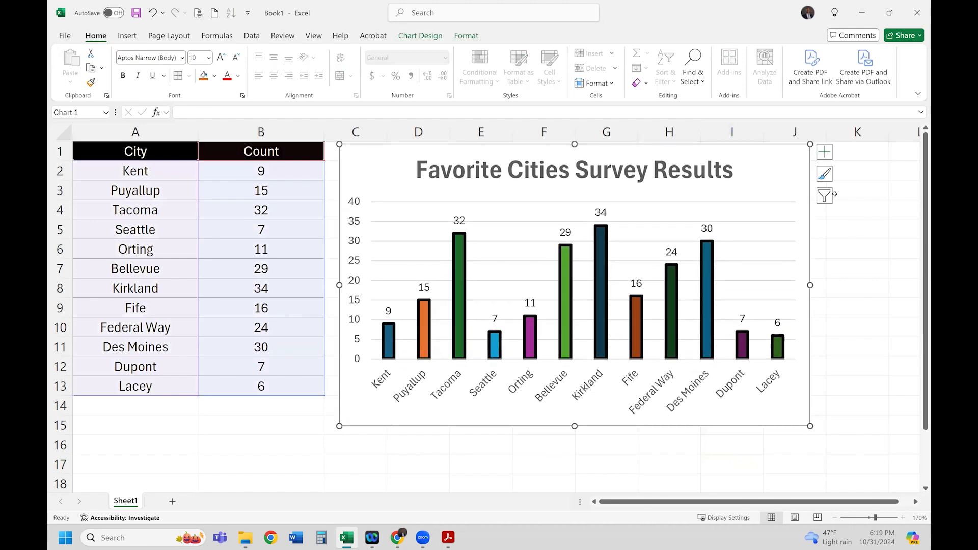
click(295, 404)
- Copy the City and Count table in A1:B13
drag(275, 386, 156, 153)
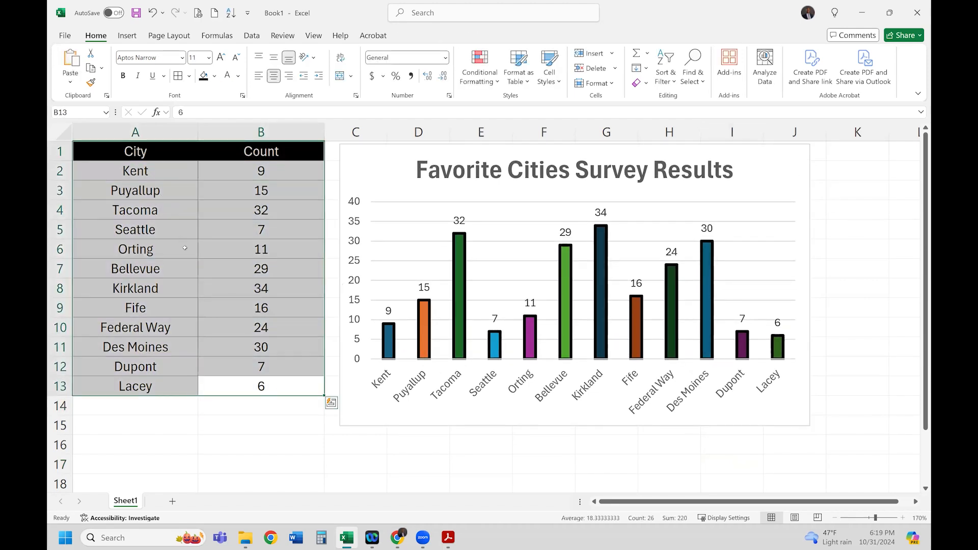
key(ctrl+c)
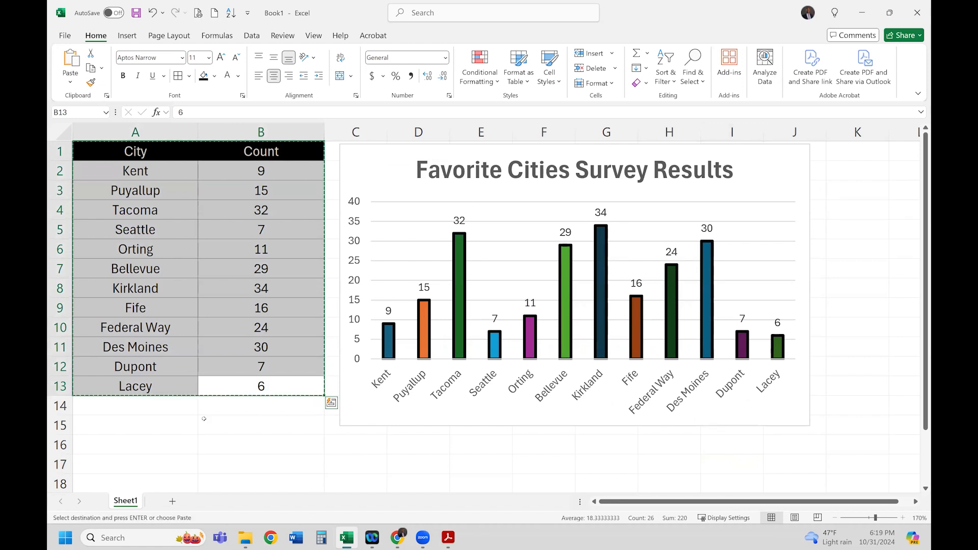
right_click(222, 389)
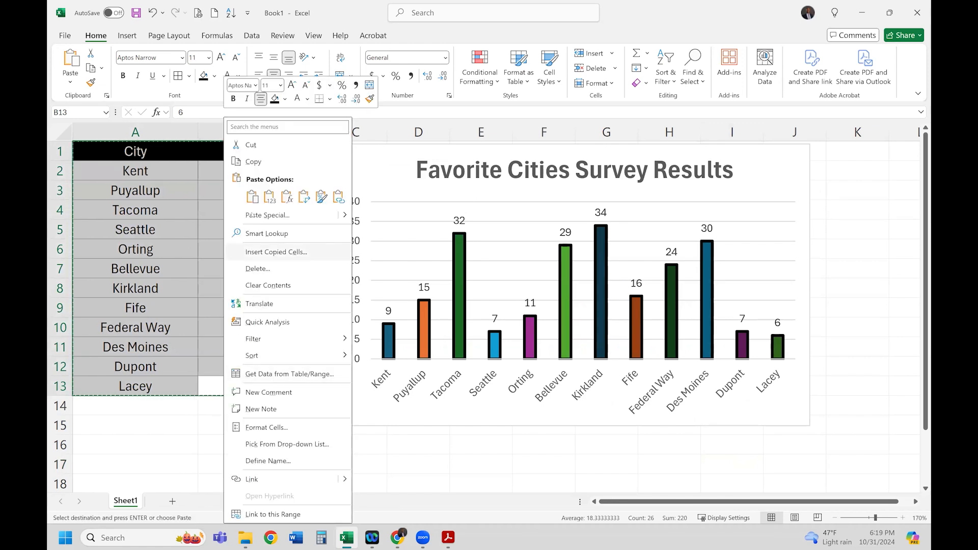
click(253, 161)
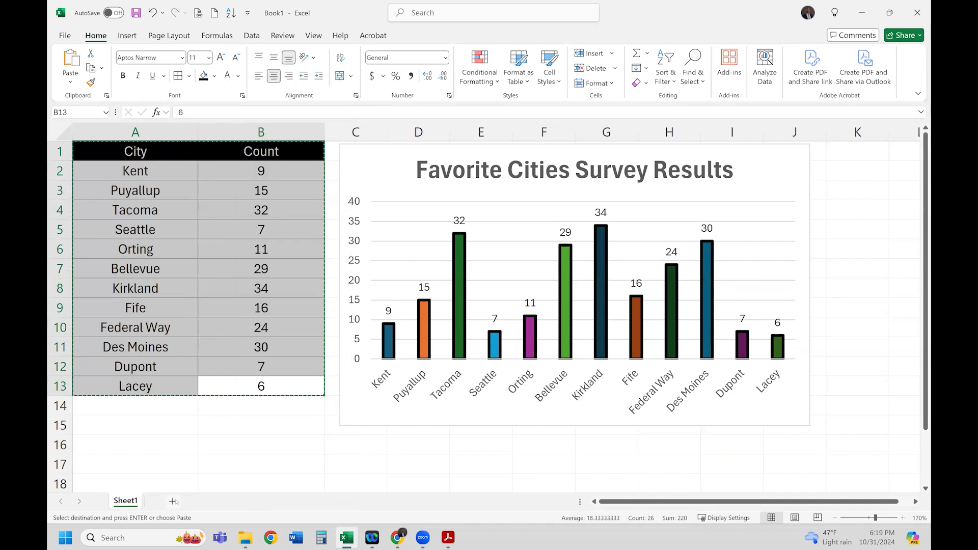
- Add a new worksheet and rename Sheet1 as Bar Chart
click(173, 501)
click(125, 502)
right_click(125, 502)
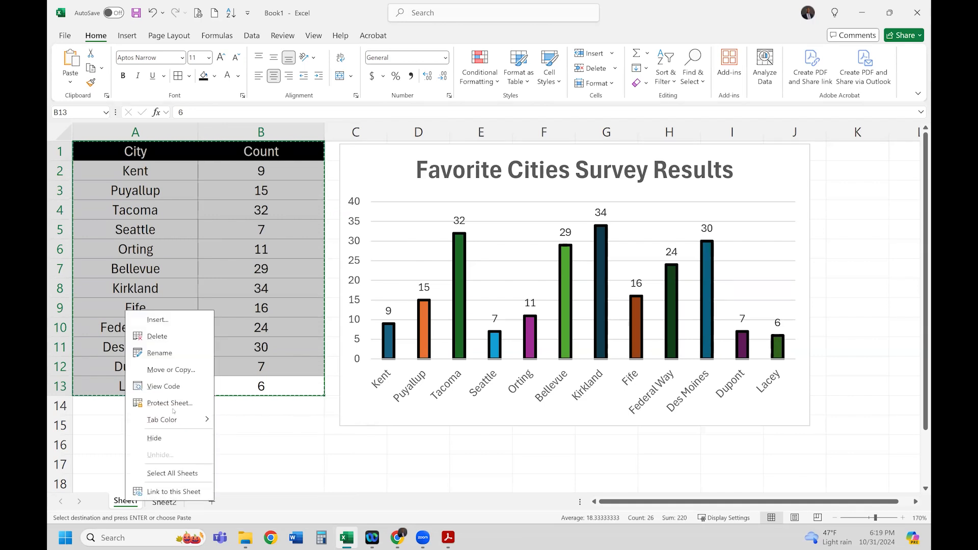
click(168, 354)
text(Bar Chart)
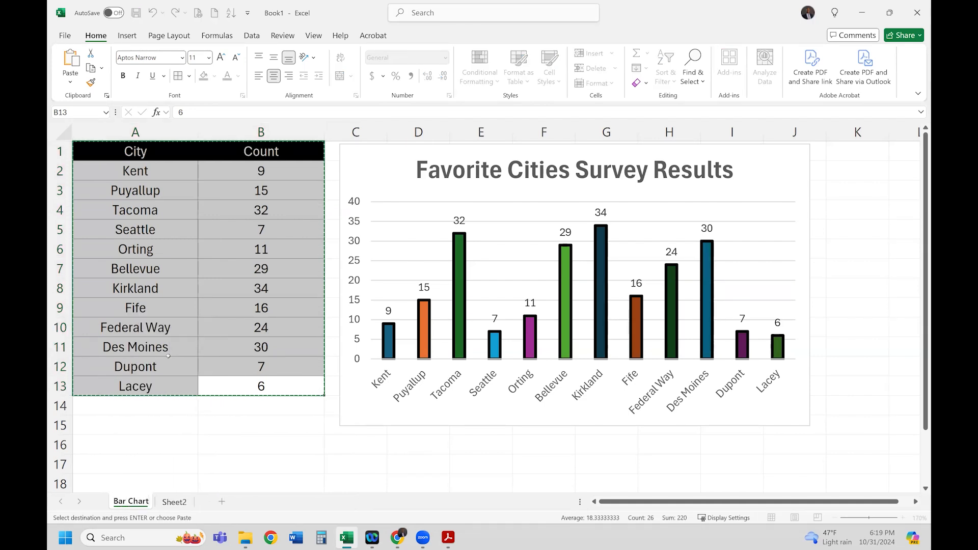
key(Return)
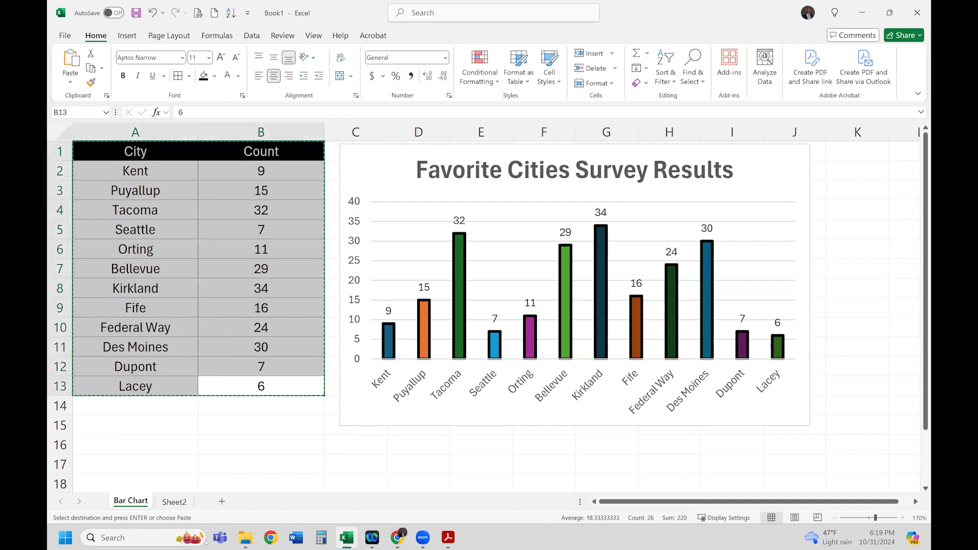
- Rename Sheet2 as Pie Chart
right_click(178, 502)
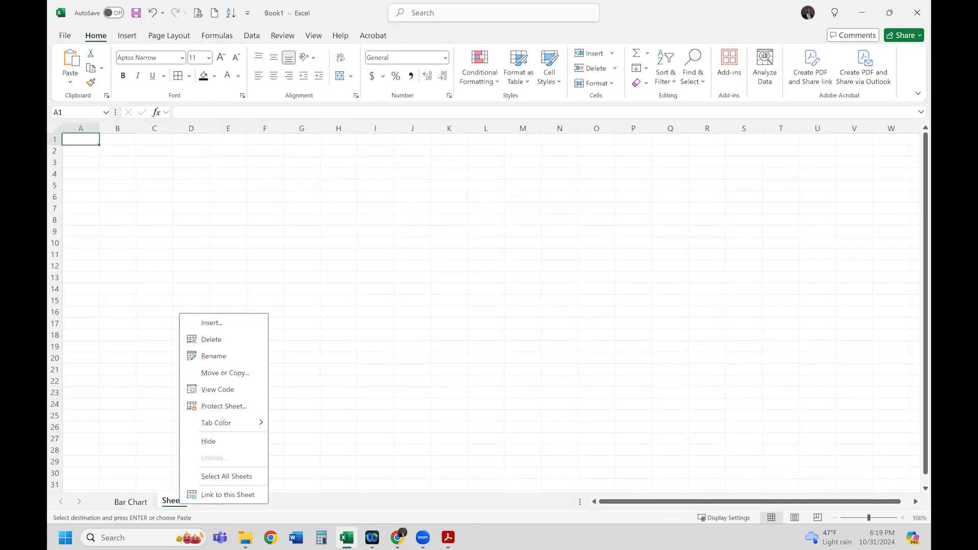
click(224, 356)
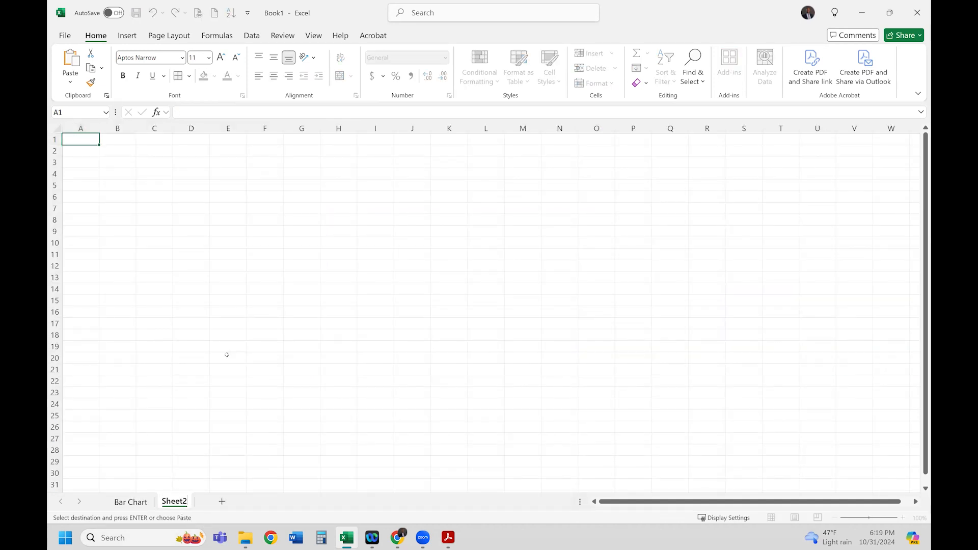
key(BackSpace)
key(BackSpace)
key(BackSpace)
key(BackSpace)
key(BackSpace)
key(BackSpace)
text(Pie)
key(Return)
text(Chart)
key(Return)
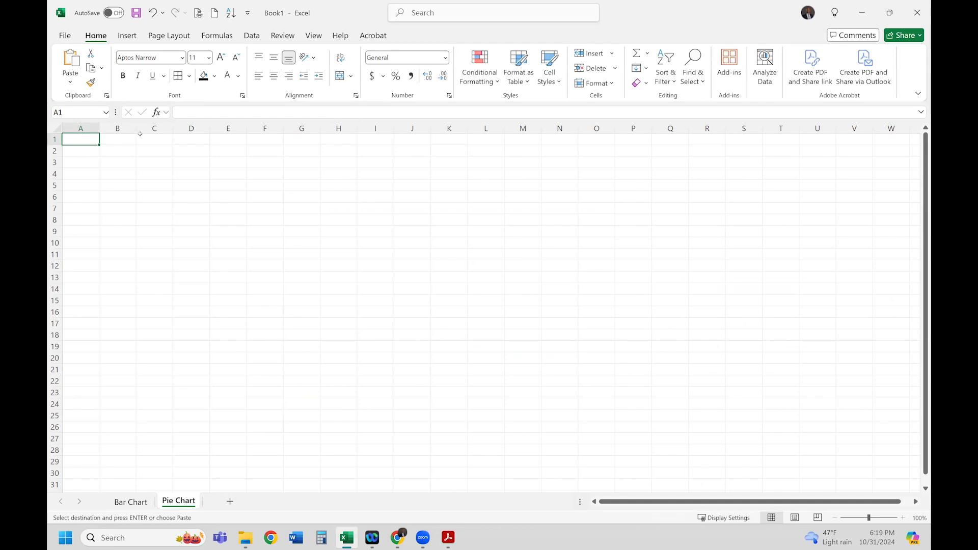
- Paste the copied City and Count table at cell A1 of the Pie Chart sheet and enlarge the sheet view to 160%
key(ctrl+v)
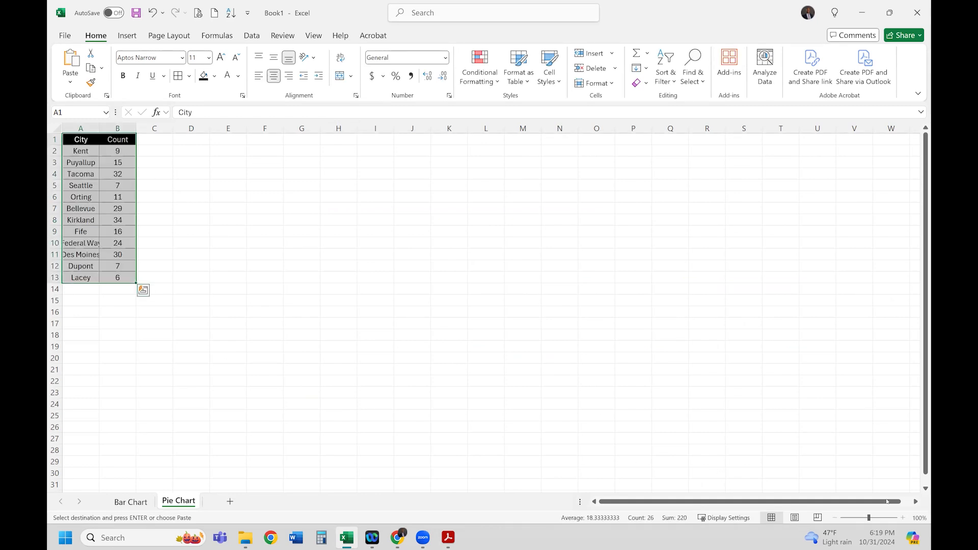
click(902, 518)
click(902, 518)
click(902, 518)
click(903, 518)
click(902, 518)
click(902, 517)
click(329, 277)
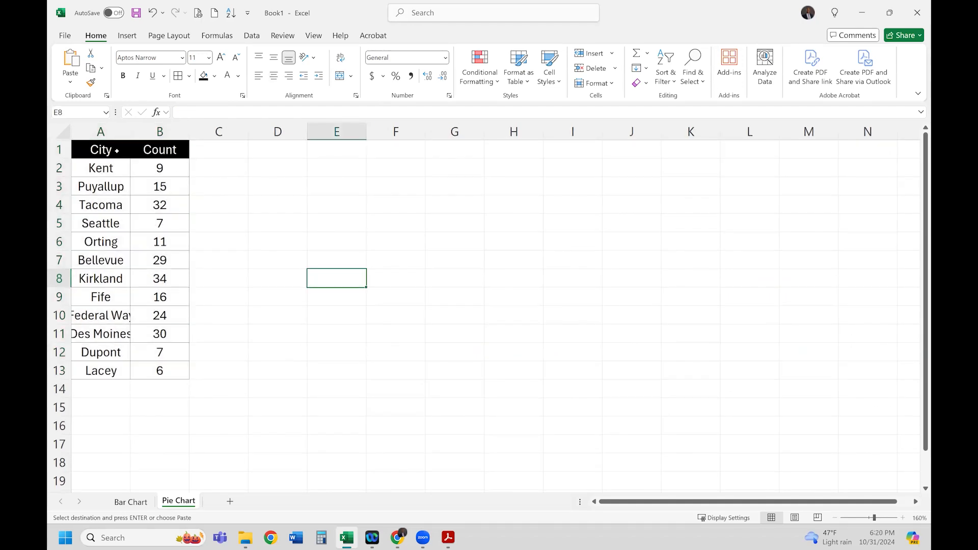
- Autofit the widths of columns A and B on the Pie Chart sheet to their contents
drag(101, 150, 159, 370)
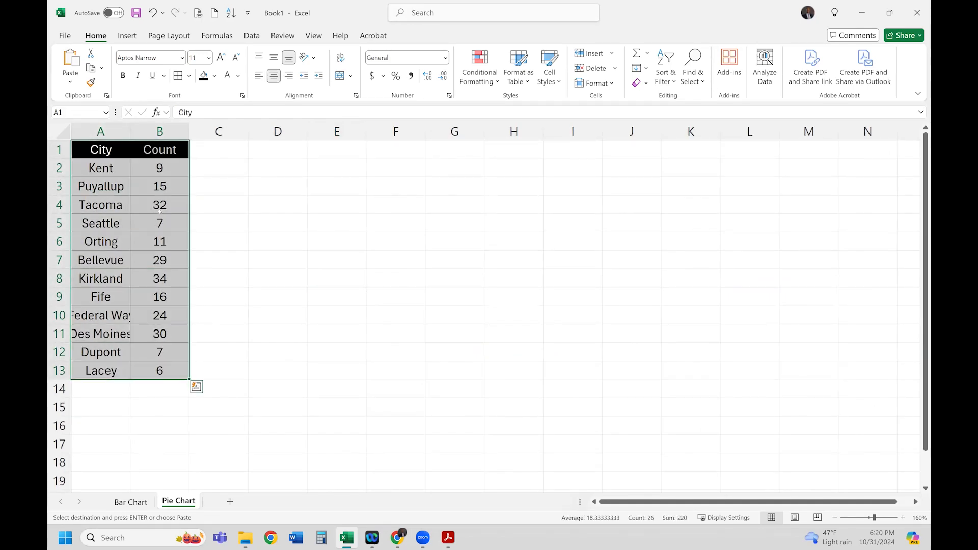
click(160, 205)
click(160, 132)
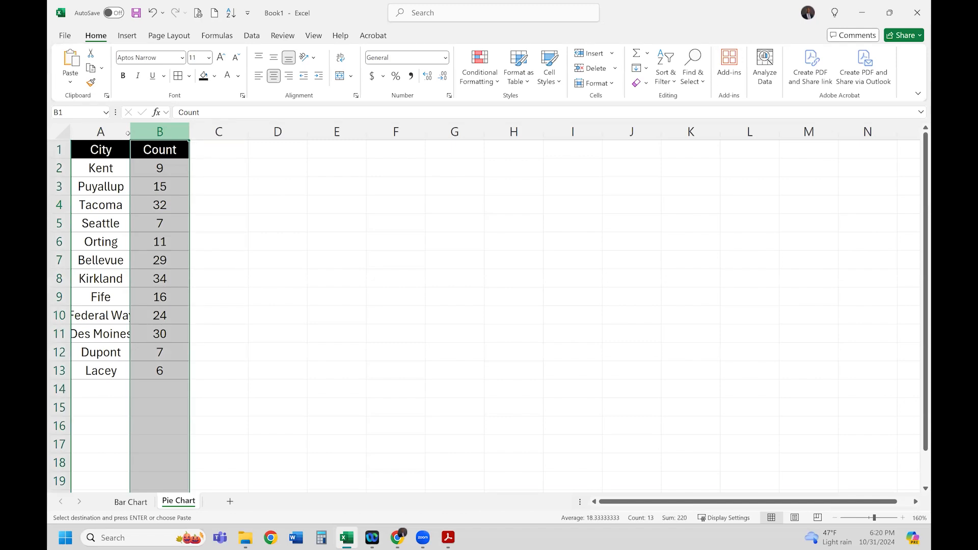
click(108, 131)
click(159, 176)
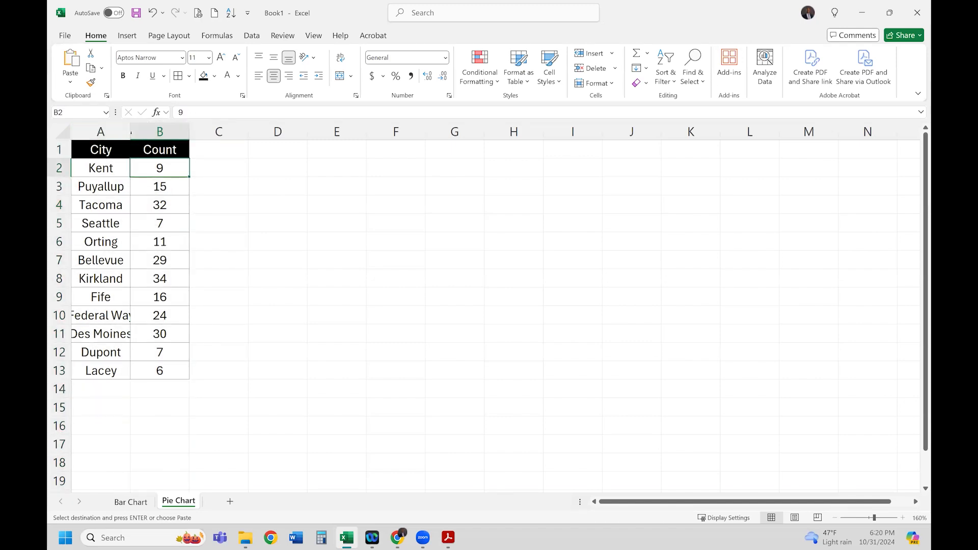
double_click(130, 131)
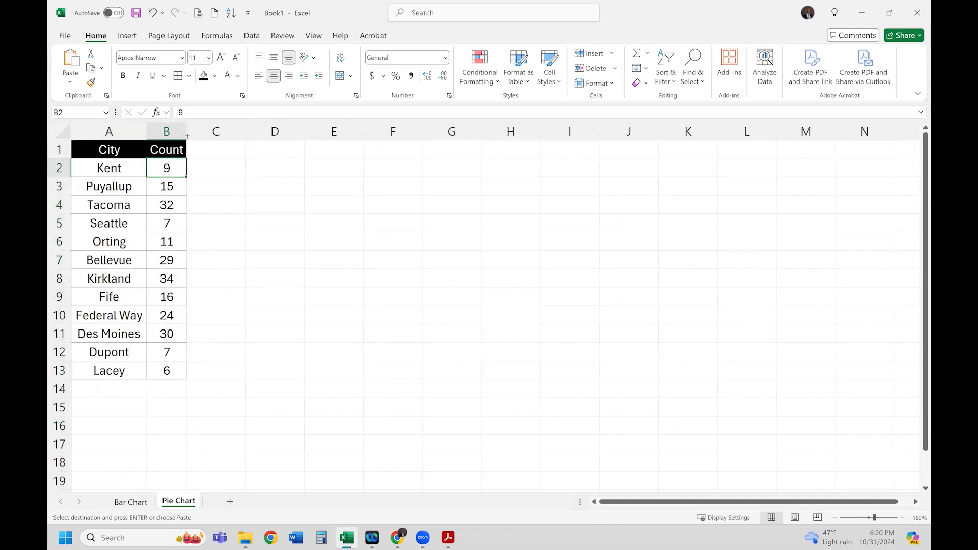
click(213, 265)
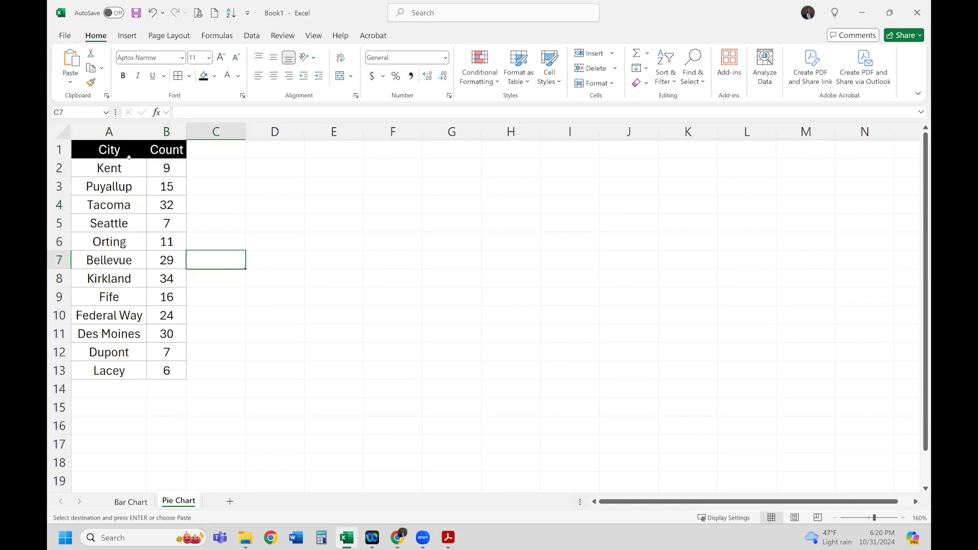
- Clear the contents of A1:B13 on the Pie Chart sheet and delete rows 5 to 13
drag(127, 152, 172, 375)
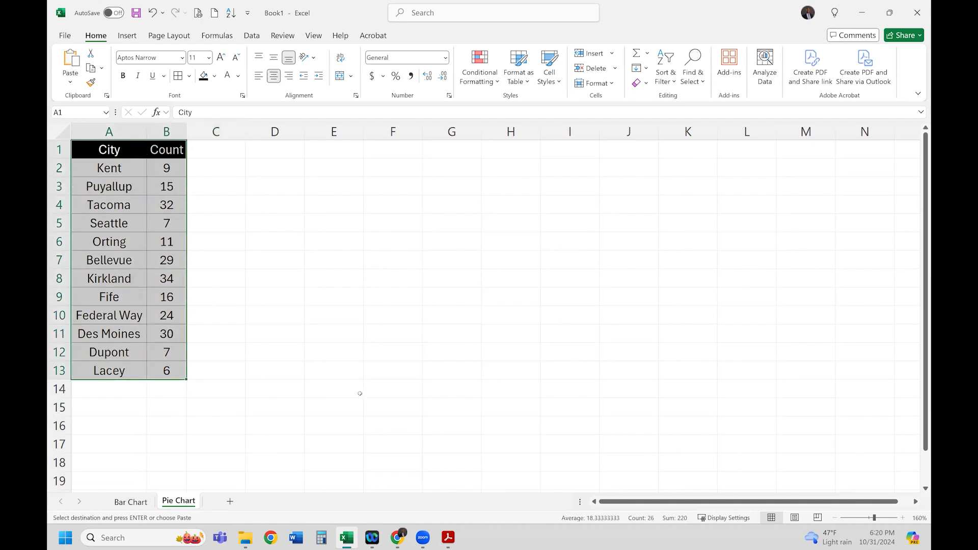
key(Delete)
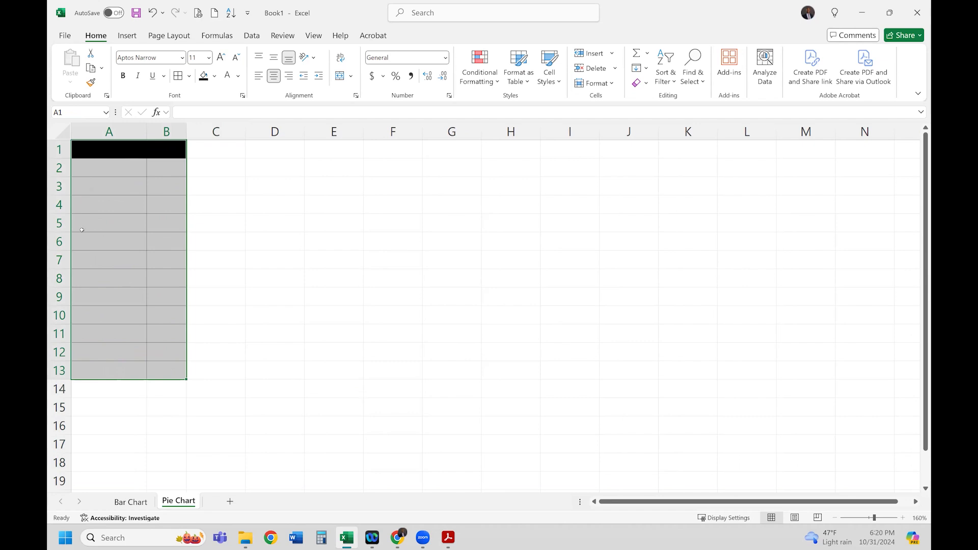
drag(59, 223, 59, 370)
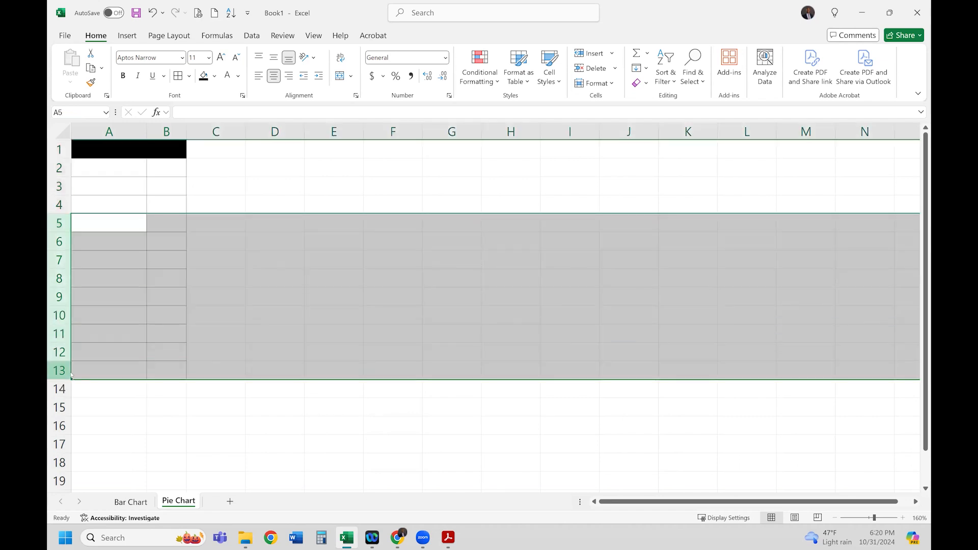
right_click(60, 375)
click(101, 278)
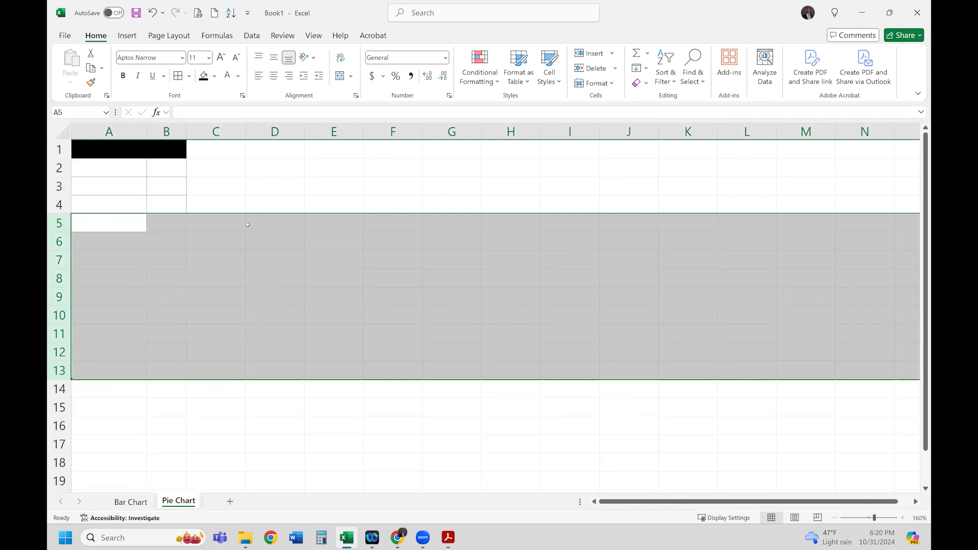
- Enter the headers Candidate Name in A1 and Votes in B1 of the Pie Chart sheet
key(ctrl+Home)
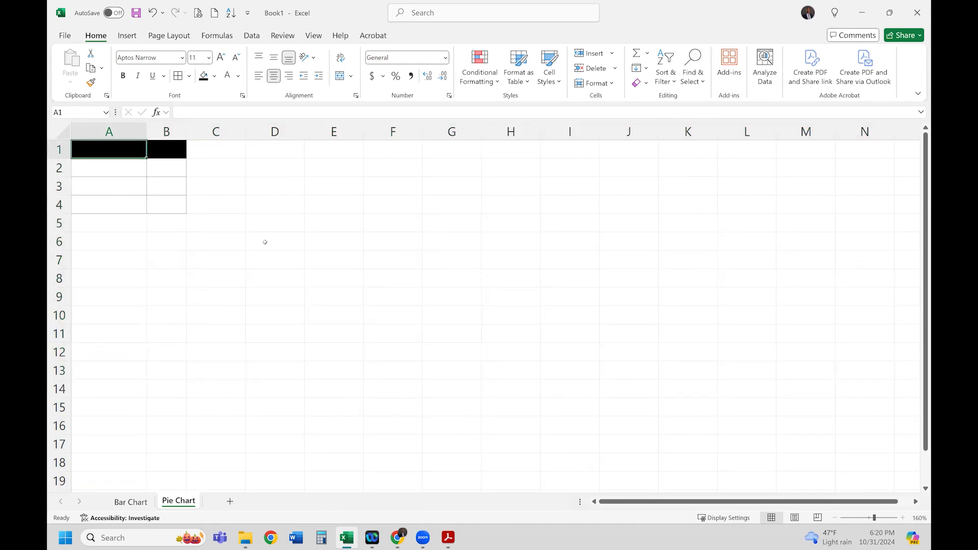
text(Candiate)
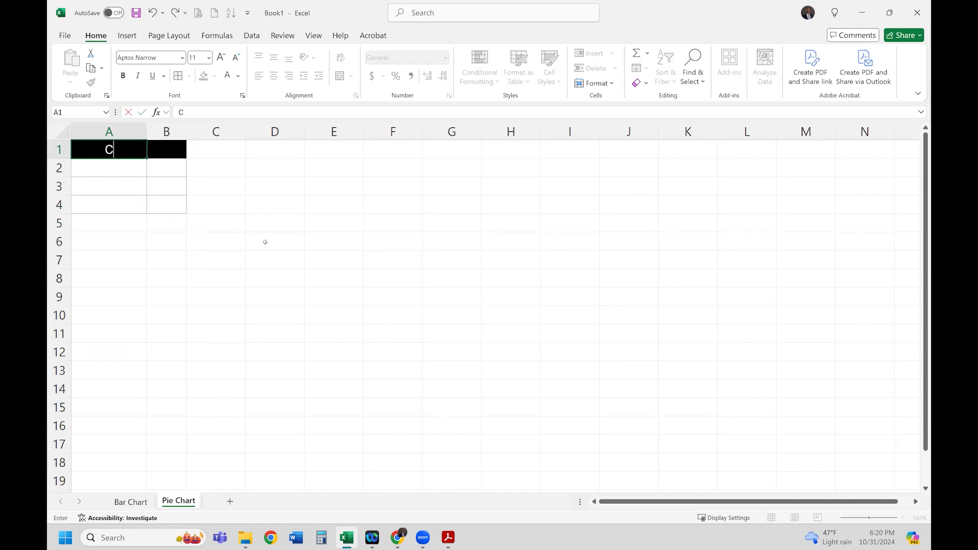
key(BackSpace)
key(BackSpace)
key(BackSpace)
text(date Name)
key(Tab)
text(Votes)
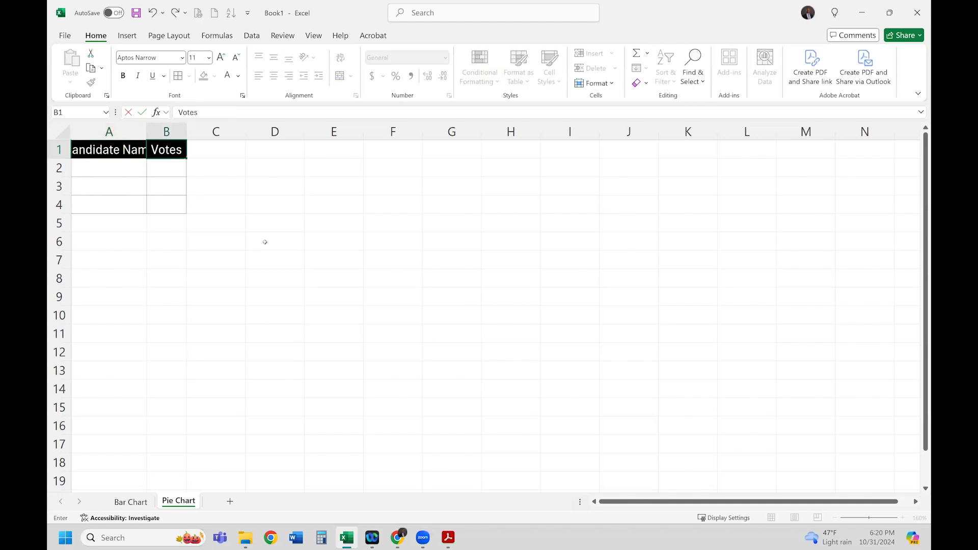
key(Return)
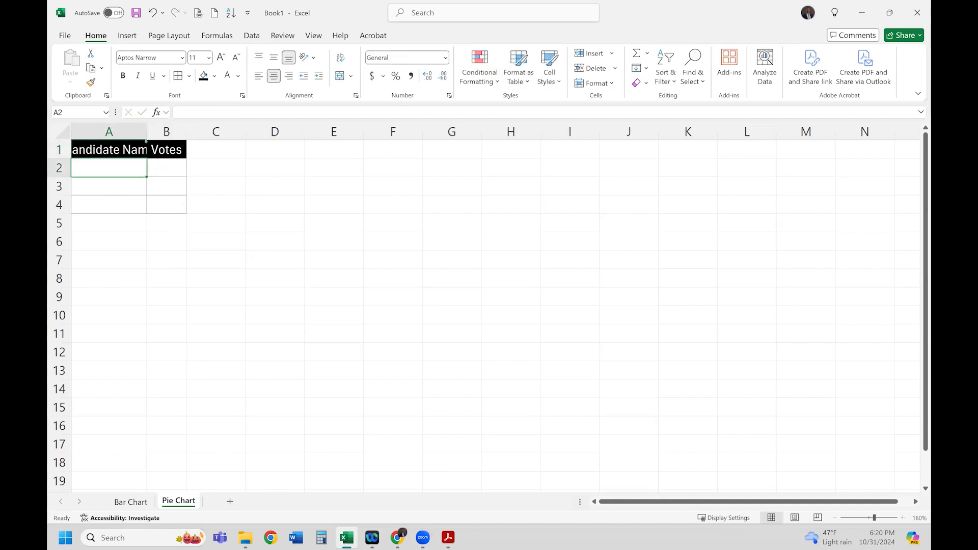
- Autofit column A to the Candidate Name header and widen column B
click(141, 132)
double_click(147, 131)
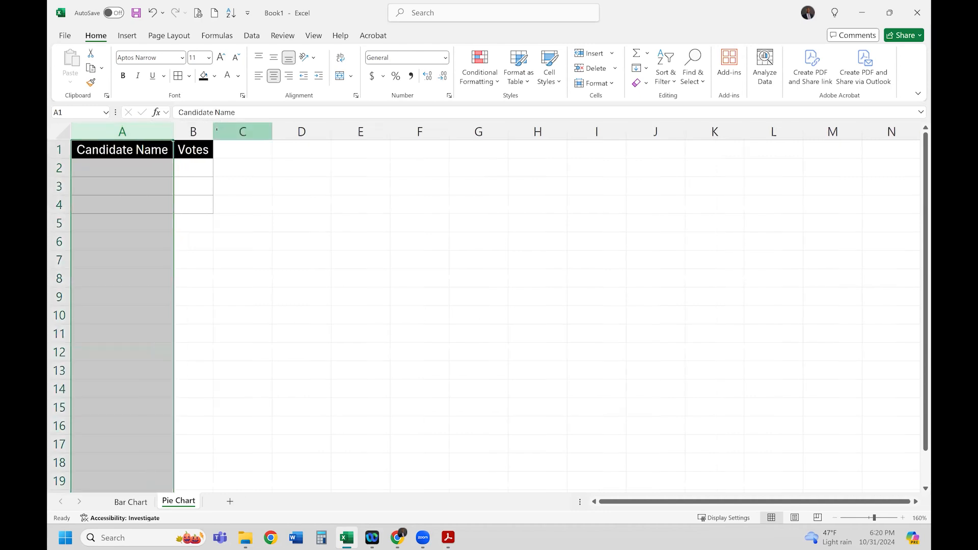
drag(213, 130, 253, 147)
- Enter Candidate 1, Candidate 2 and Candidate 3 in cells A2 to A4
key(Down)
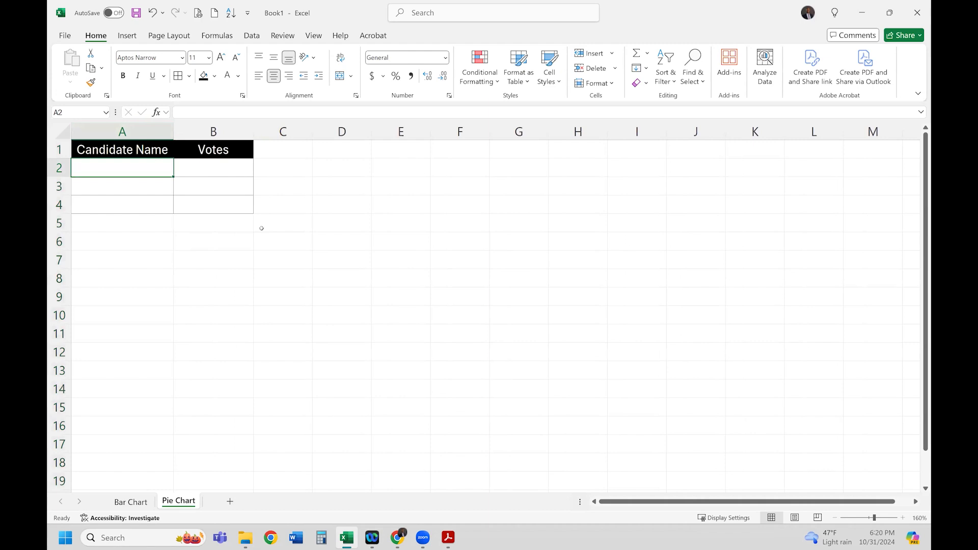
text(Candidate 1)
key(Return)
text(Candidate 2)
key(Return)
text(Candidate 3)
key(Return)
- Enter 10658326 as the votes for Candidate 1 in cell B2
key(Right)
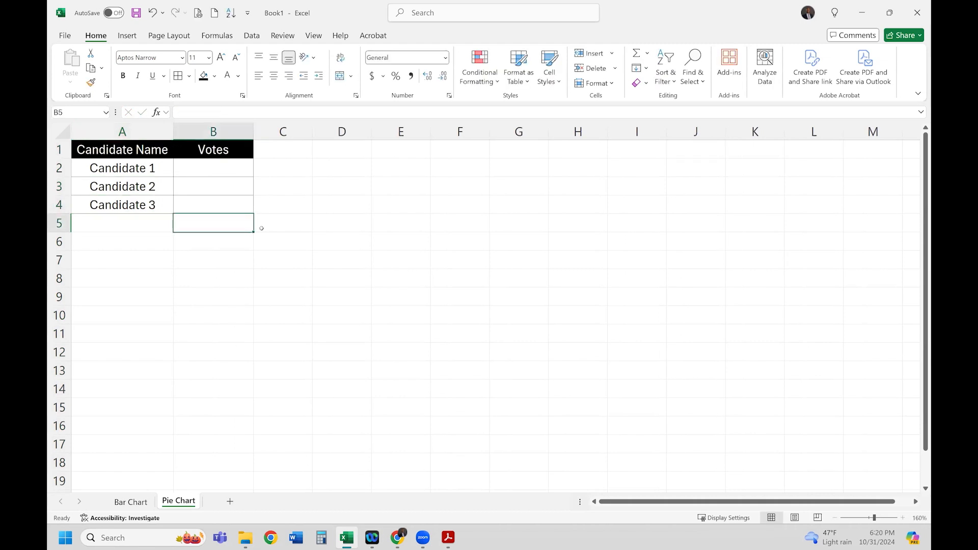
key(Up)
key(Up)
key(Up)
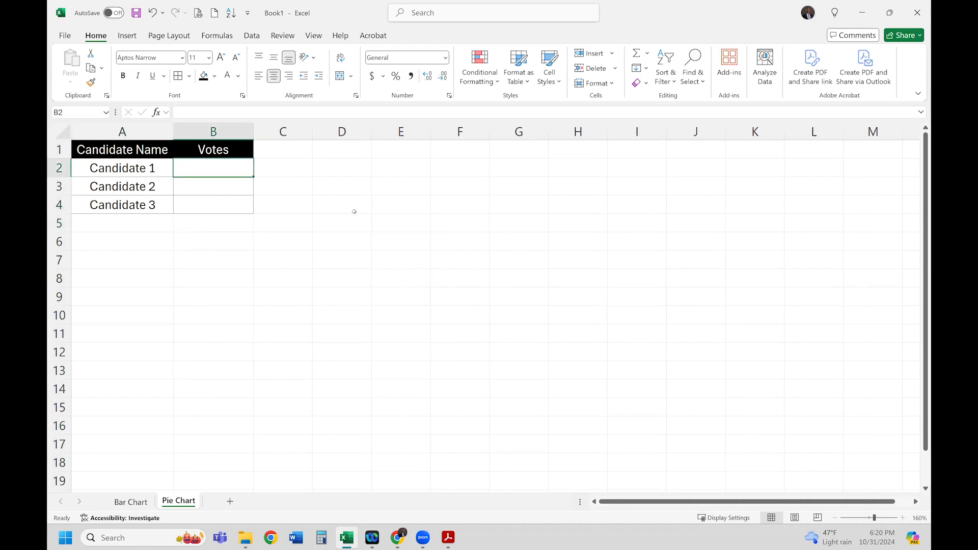
text(6)
key(BackSpace)
text(10)
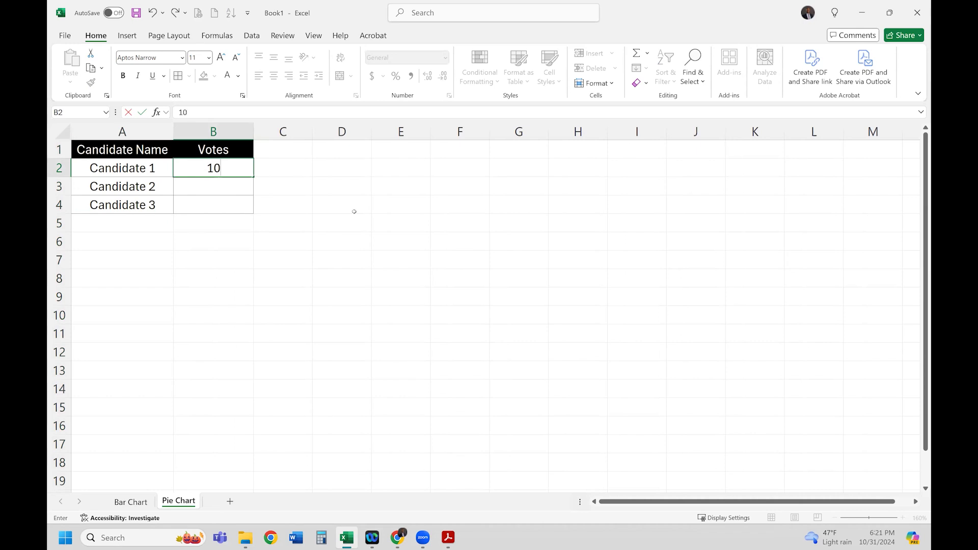
text(658326)
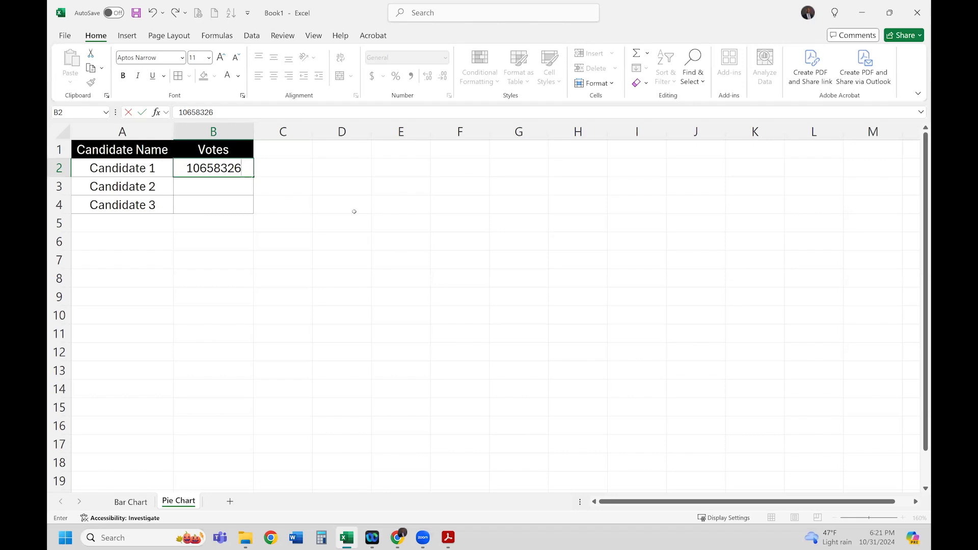
key(Return)
- Apply the Comma Style number format to column B and autofit its width
click(214, 131)
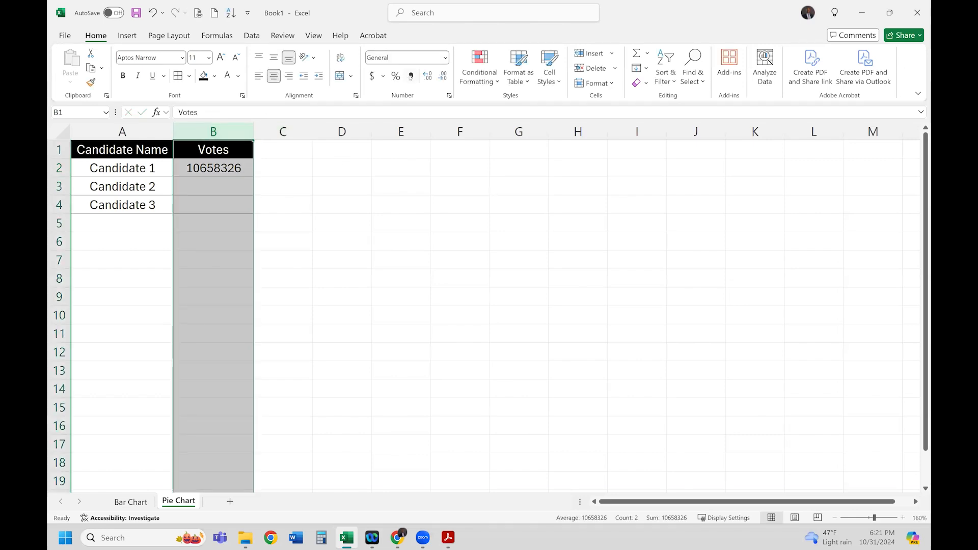
click(410, 76)
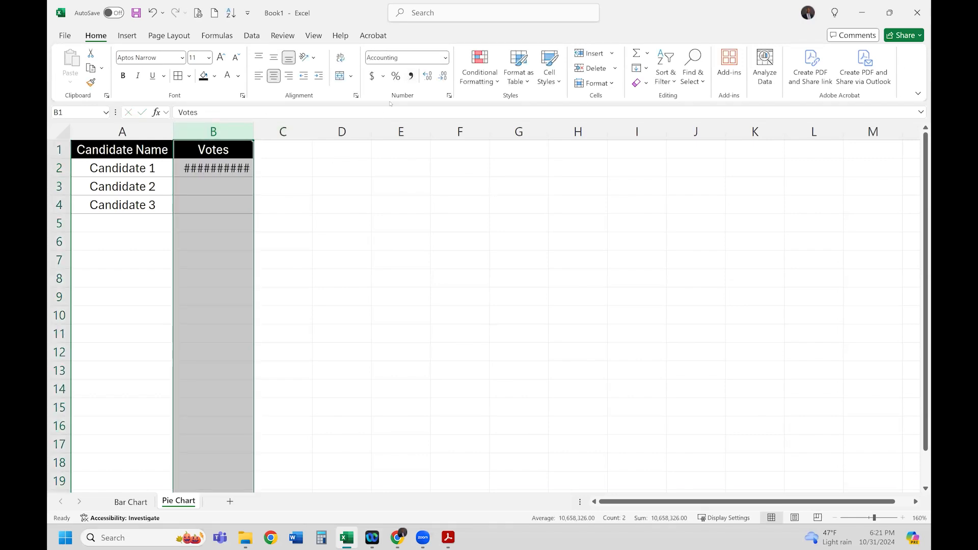
double_click(254, 131)
click(299, 189)
- Enter 11984006 votes for Candidate 2 in B3 and 6598412 votes for Candidate 3 in B4
click(242, 182)
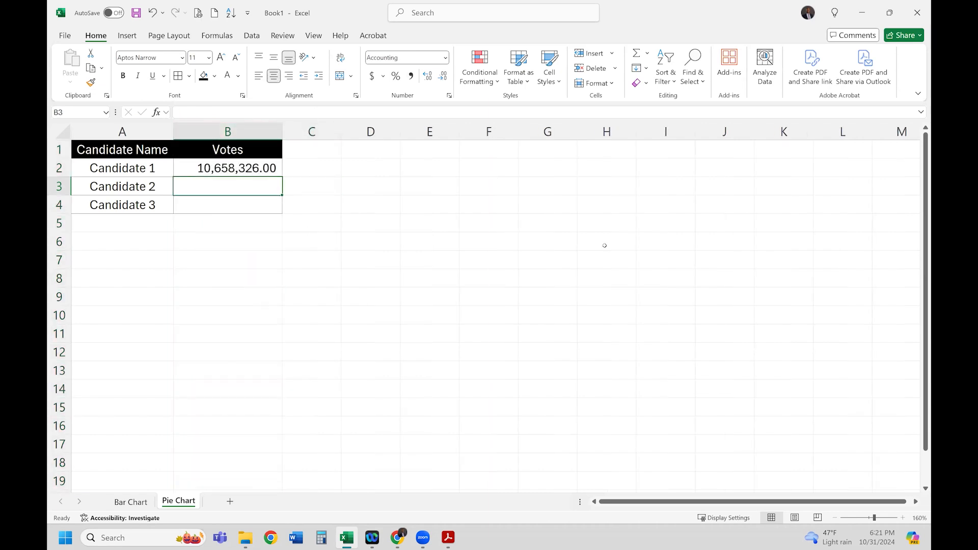
text(11)
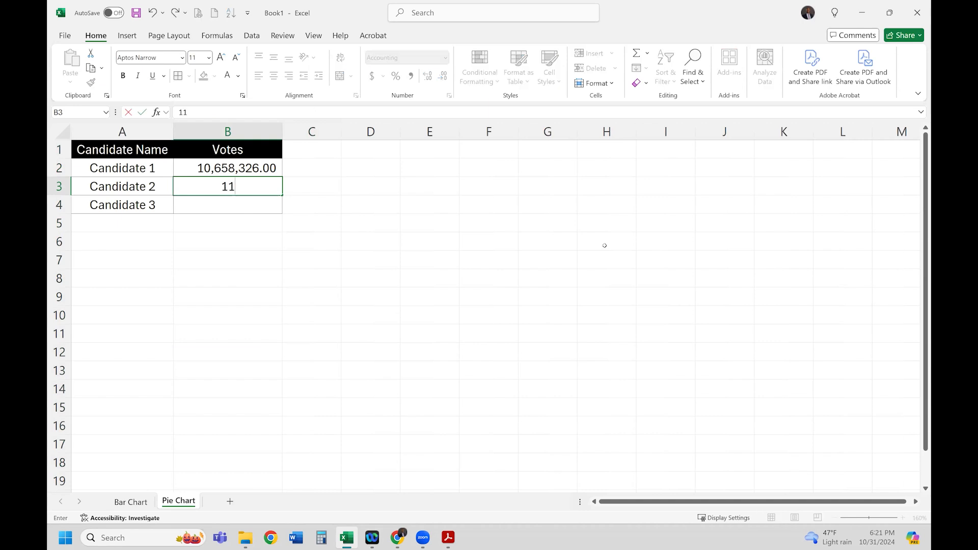
text(,984,)
text(006)
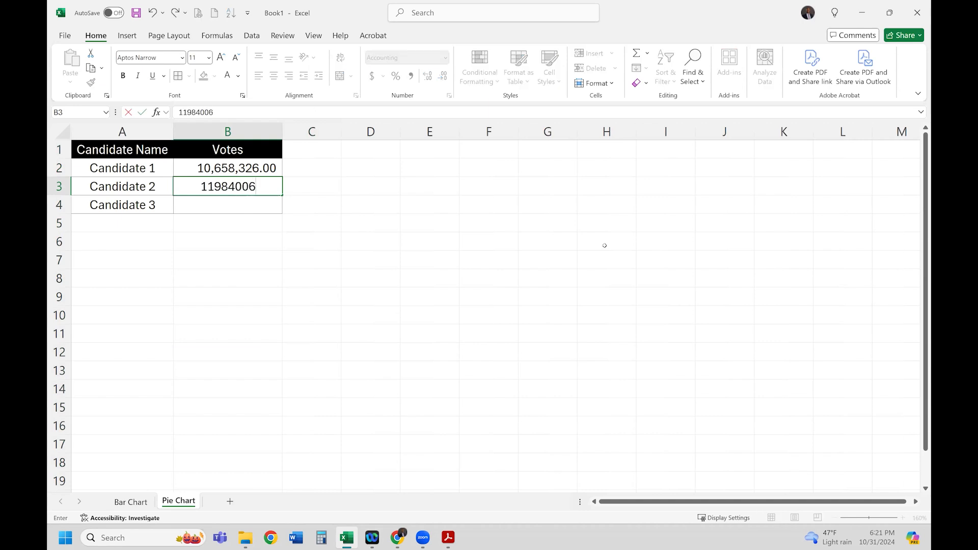
key(Return)
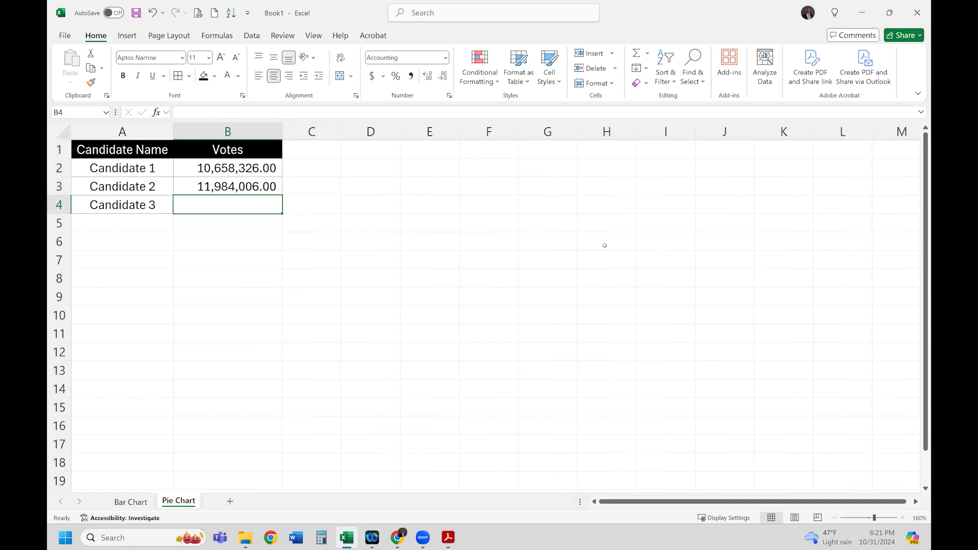
text(6,598)
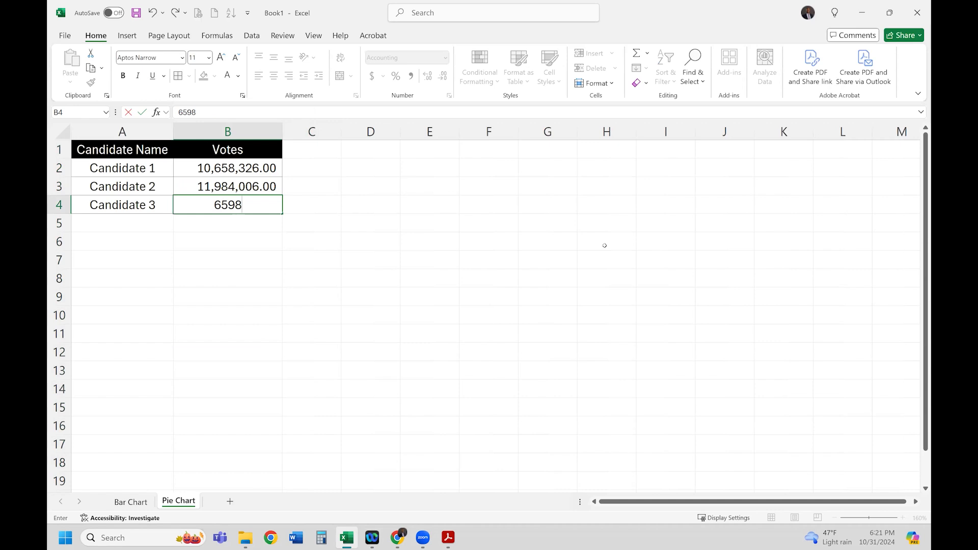
text(,412)
key(Return)
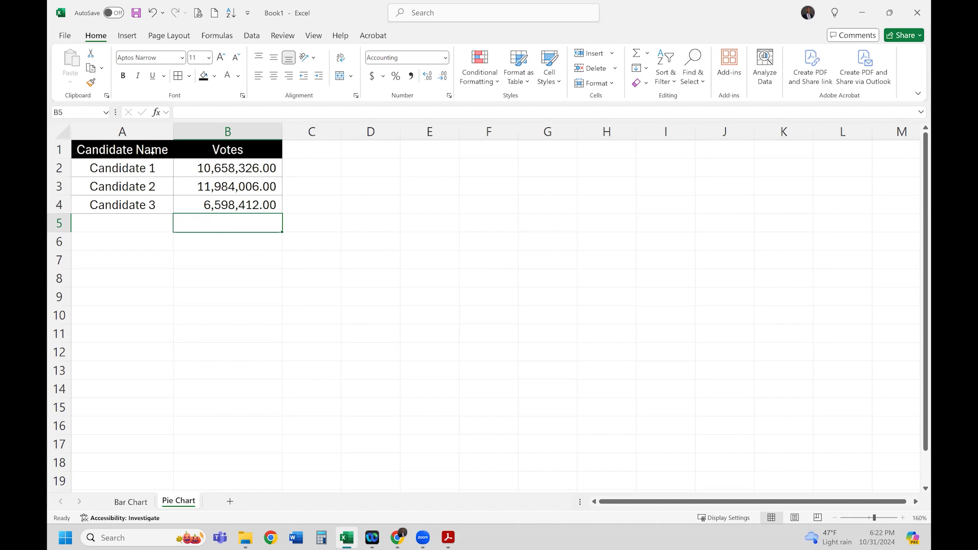
click(217, 169)
click(222, 187)
click(225, 205)
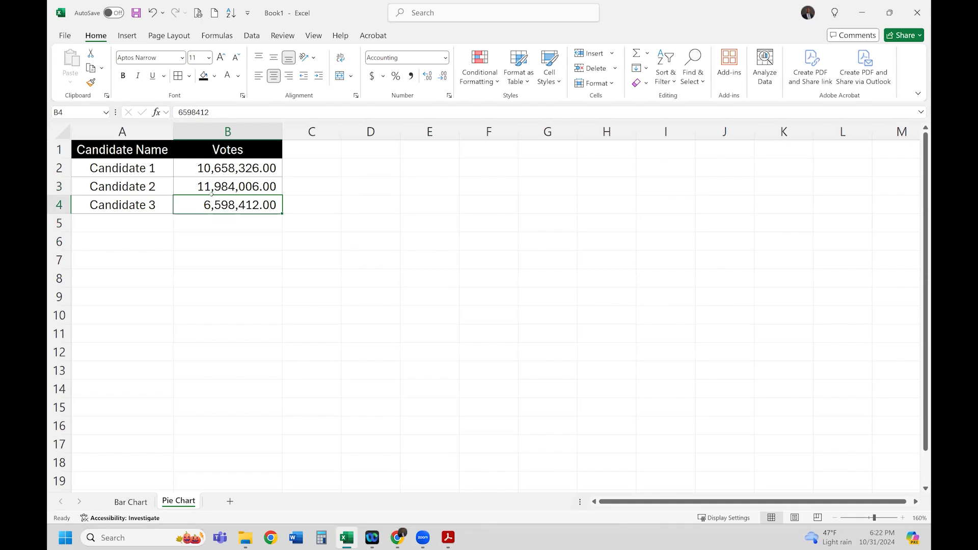
click(164, 150)
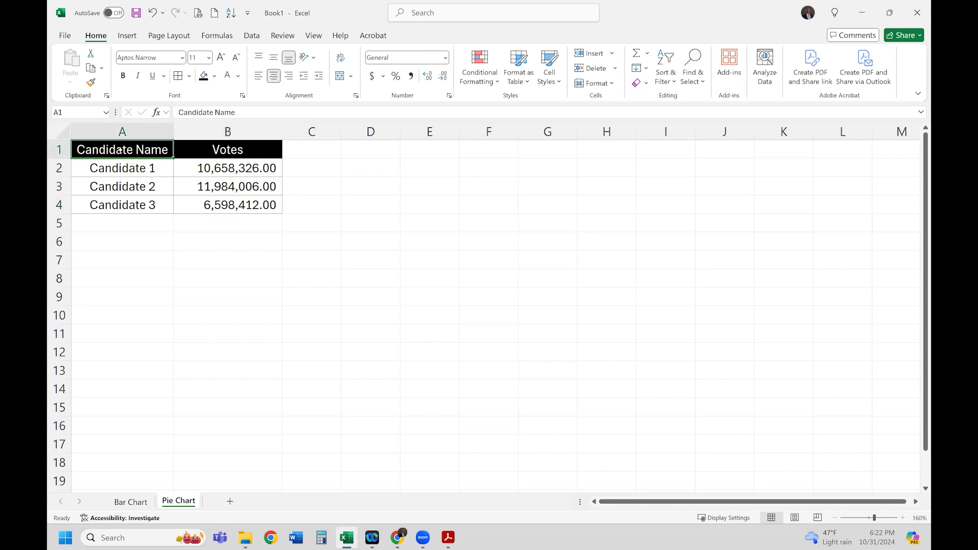
- Insert the recommended pie chart from A1:B4 and place it beside the table, over about columns D to J
drag(130, 151, 235, 206)
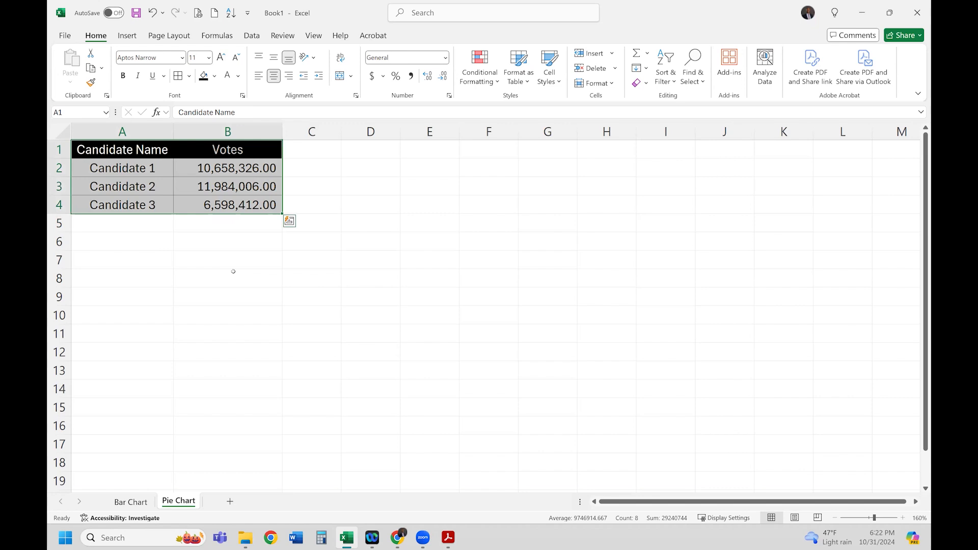
click(127, 36)
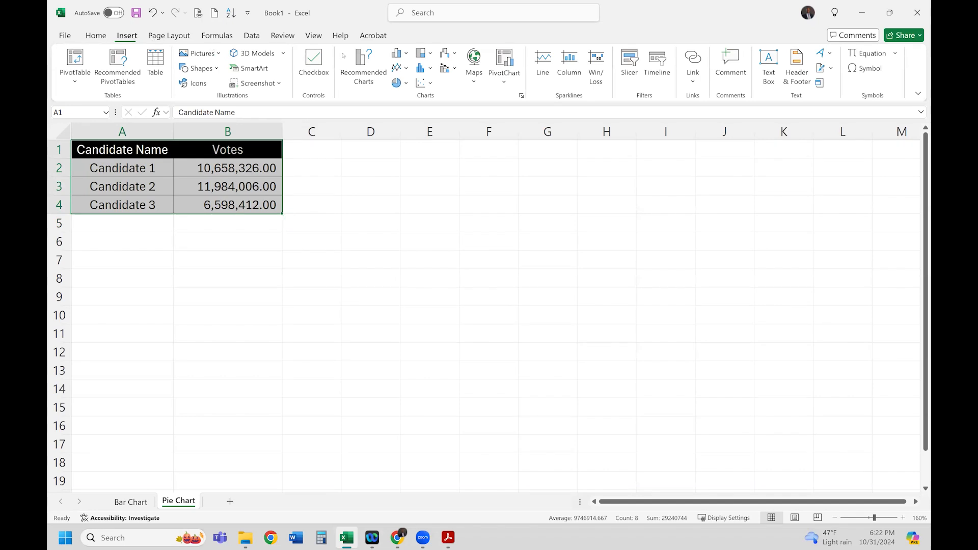
click(365, 70)
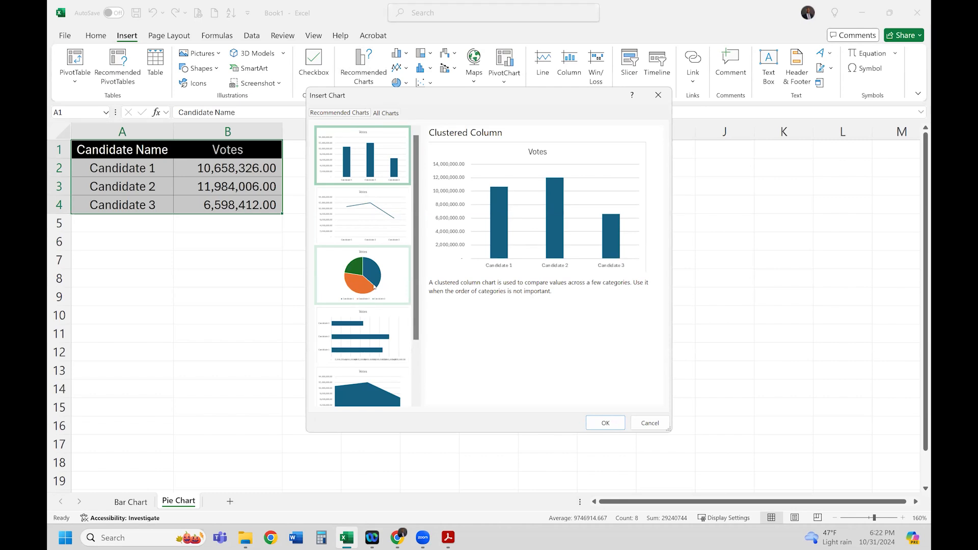
click(374, 287)
click(605, 423)
drag(634, 218, 675, 197)
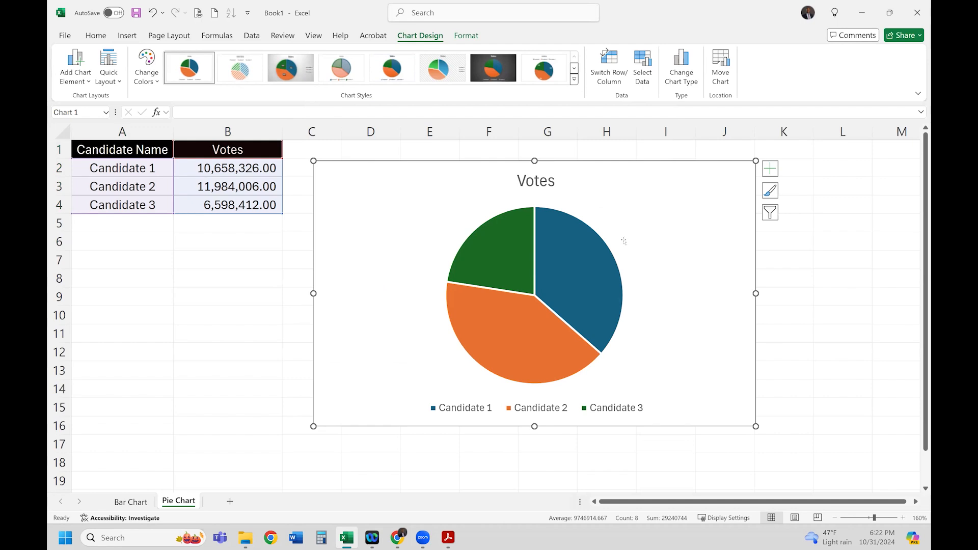
- Add plain data labels to the slices of the Votes pie chart
click(585, 284)
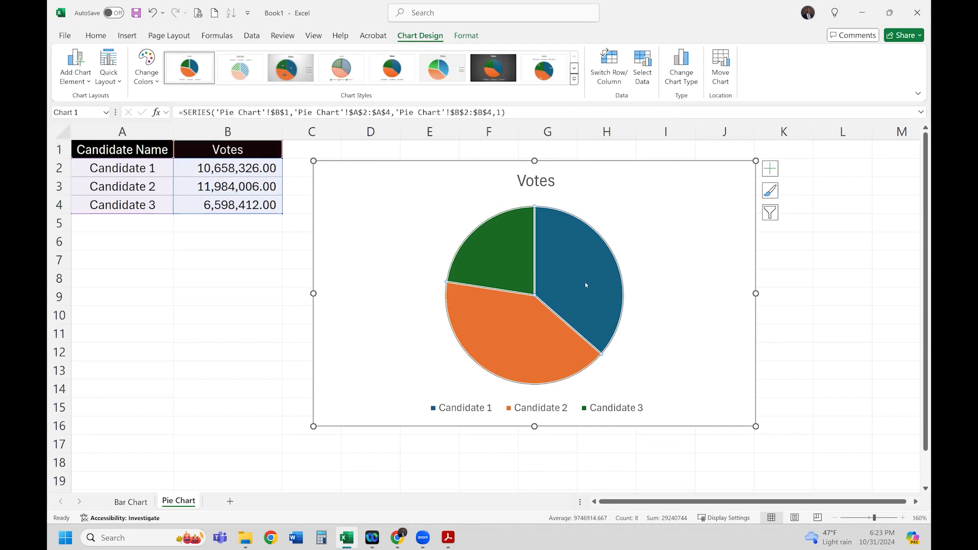
right_click(586, 285)
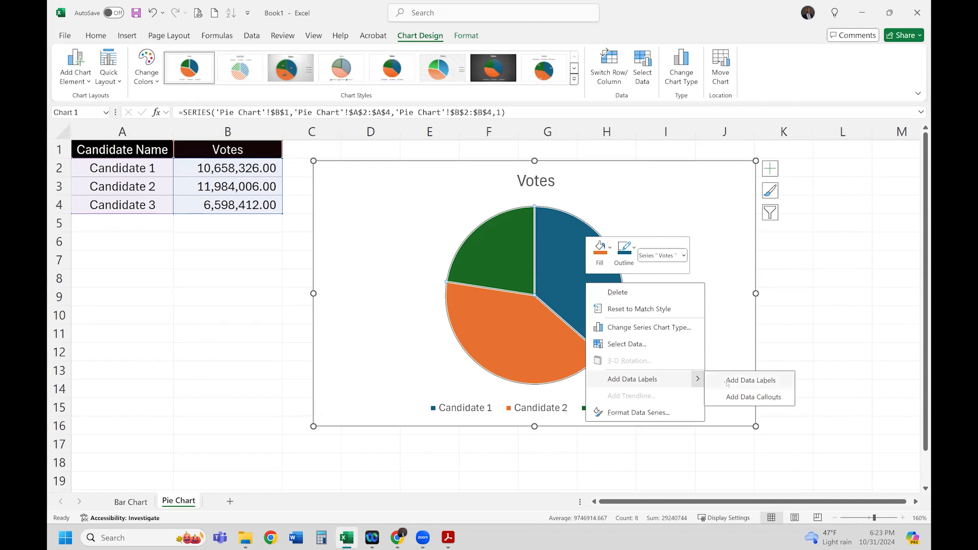
click(727, 382)
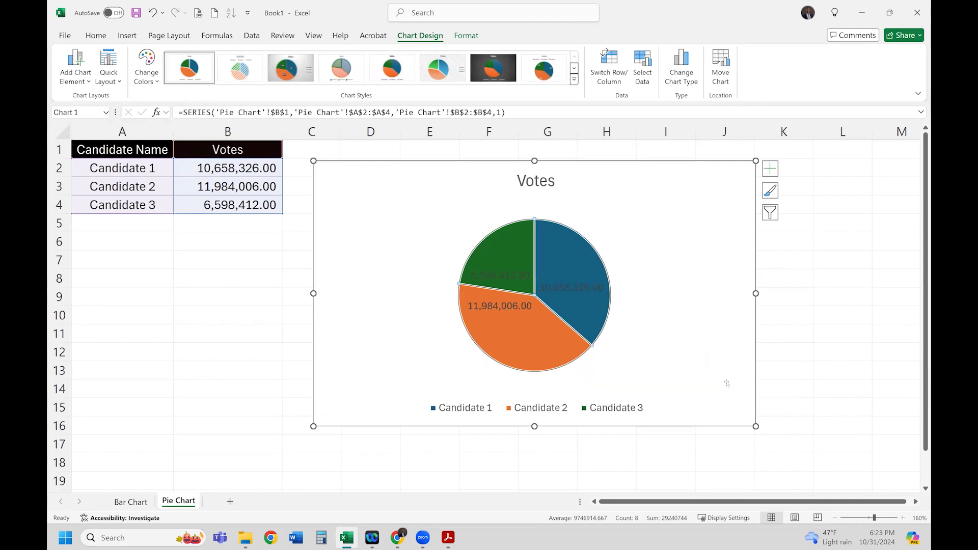
- Turn off Value as the content of the pie chart's data labels in their label options
click(587, 288)
right_click(587, 288)
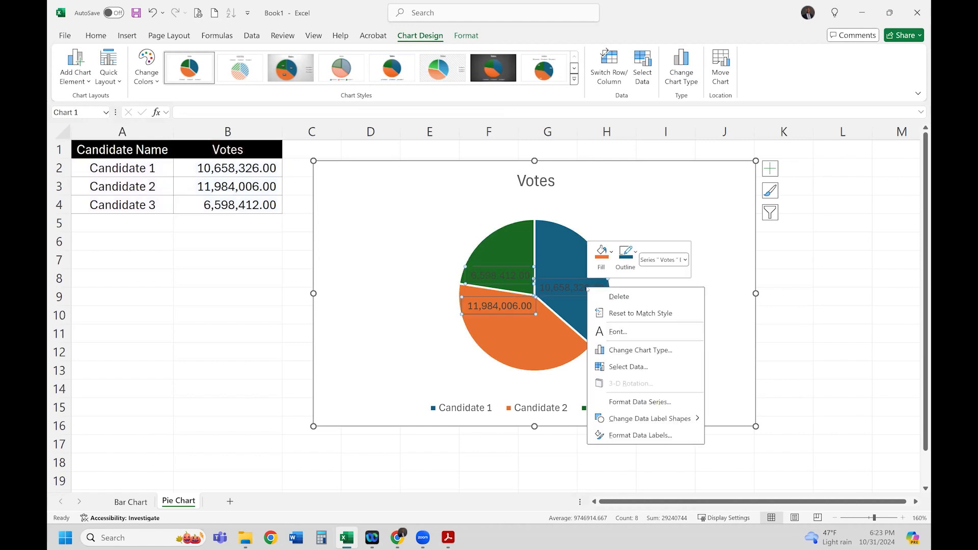
click(659, 403)
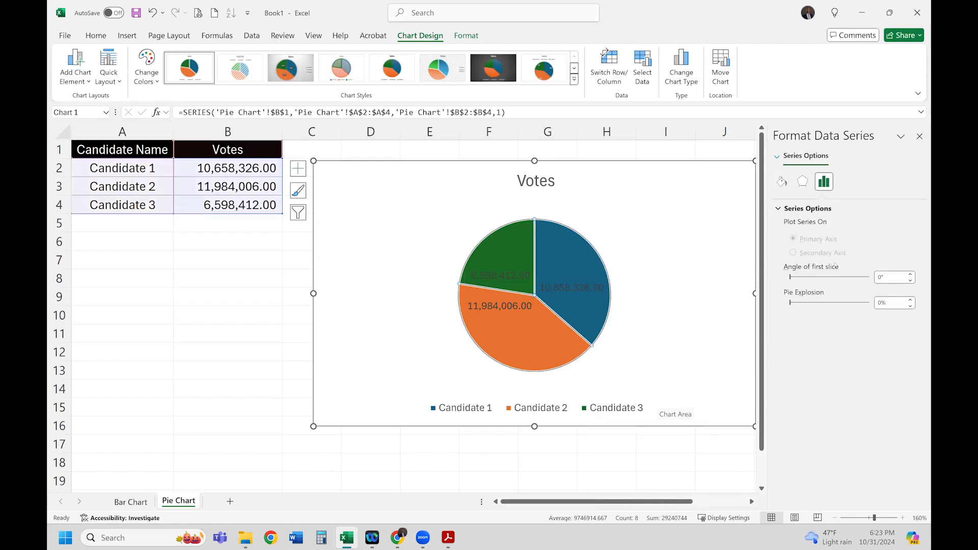
right_click(580, 288)
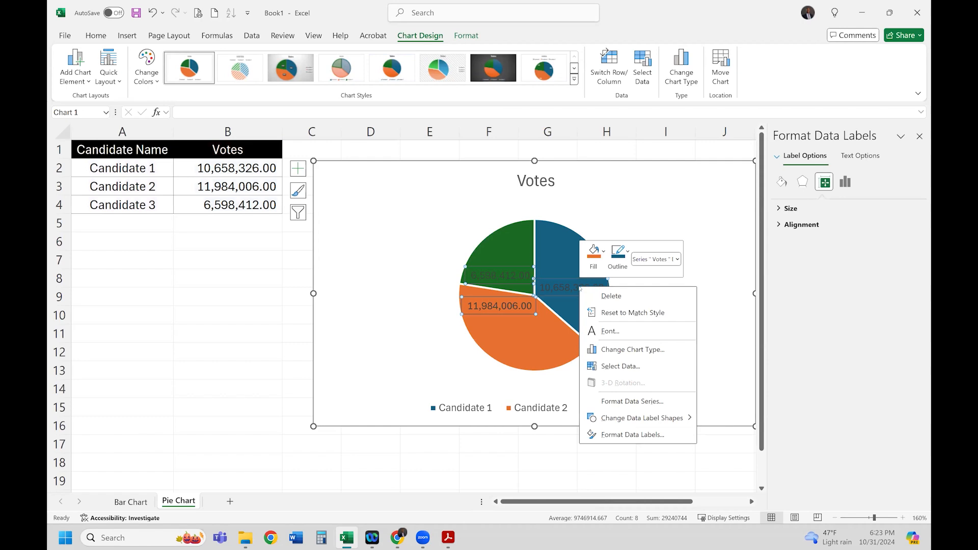
click(628, 437)
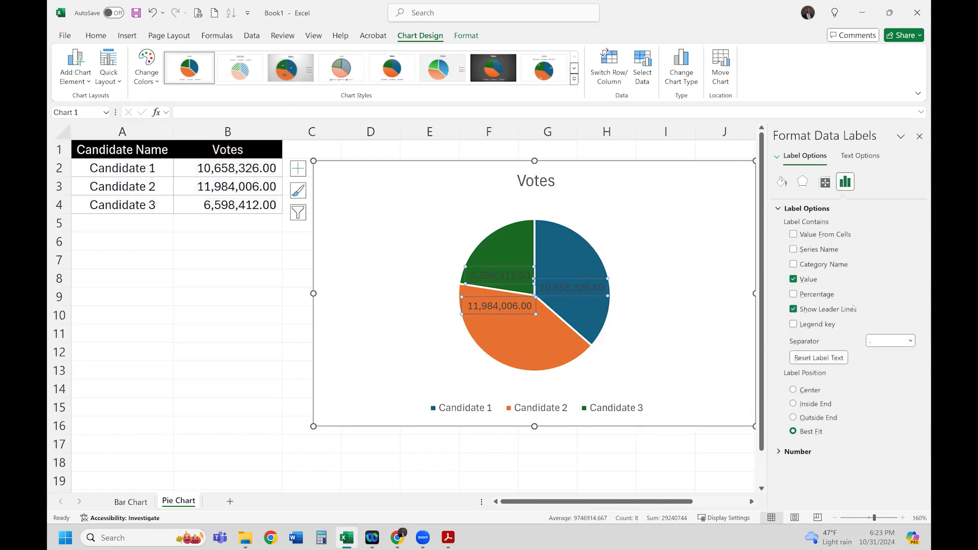
click(548, 461)
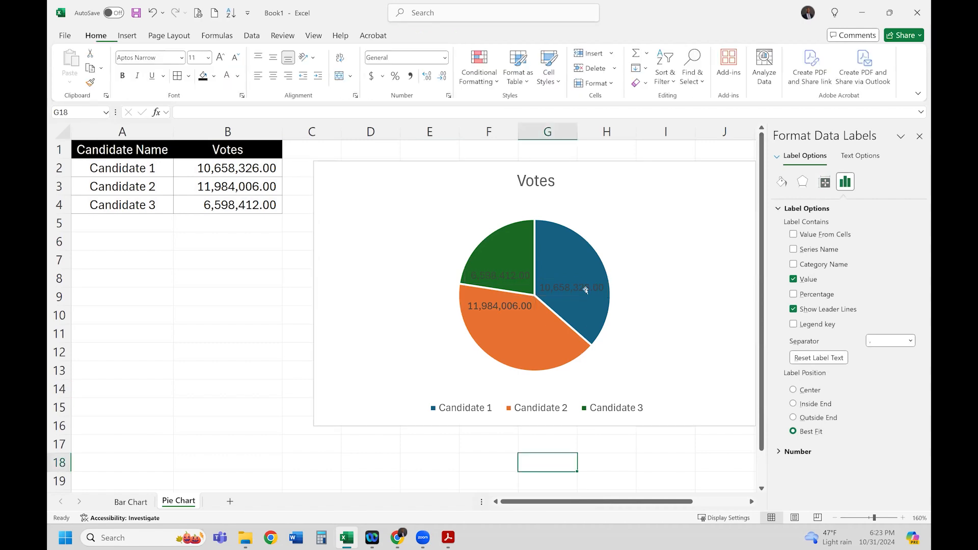
click(586, 286)
right_click(586, 287)
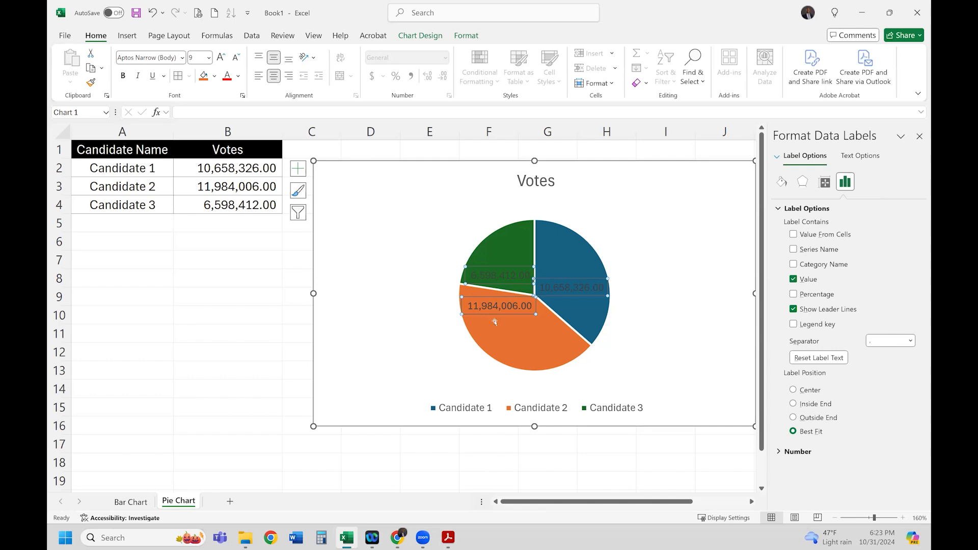
mouse_move(495, 322)
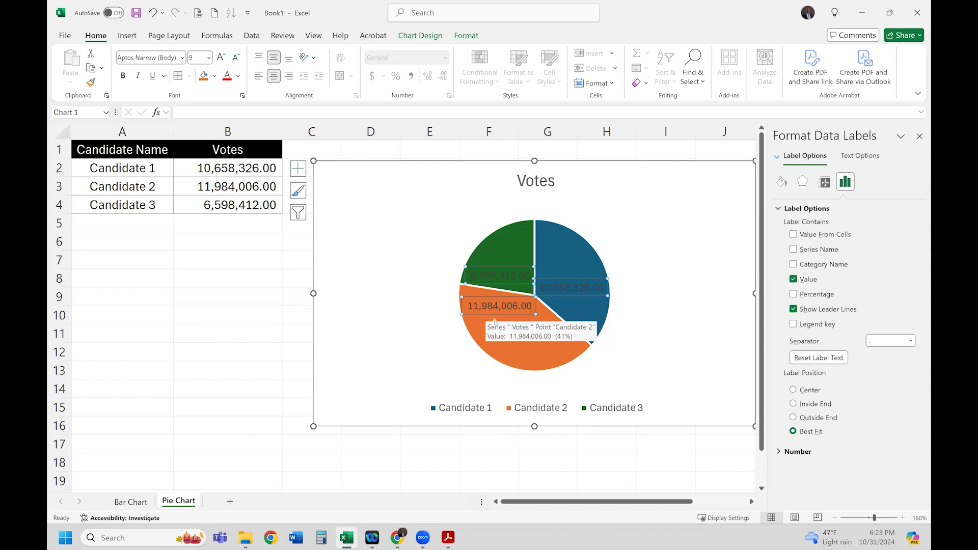
click(794, 280)
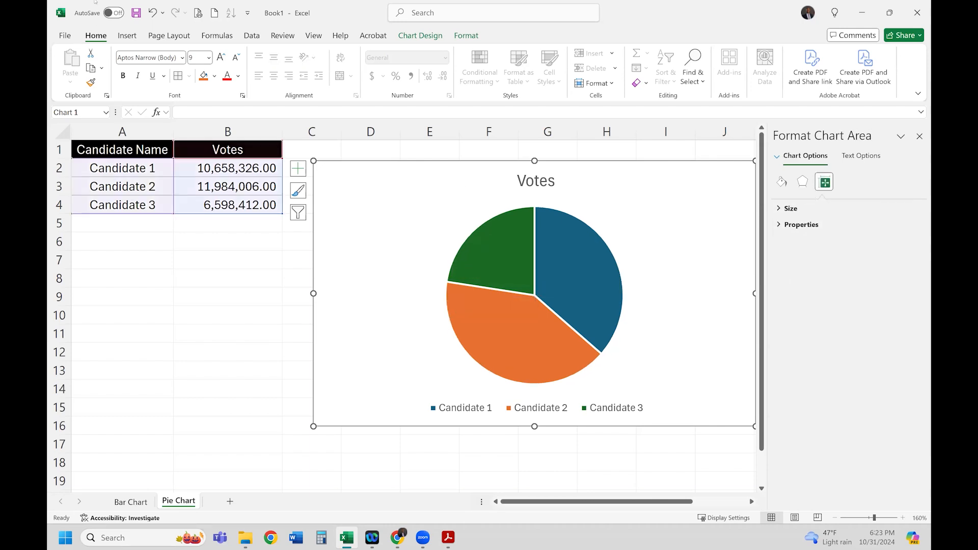
- Undo the removal of the pie chart's data labels and make them contain Percentage without Value
click(152, 13)
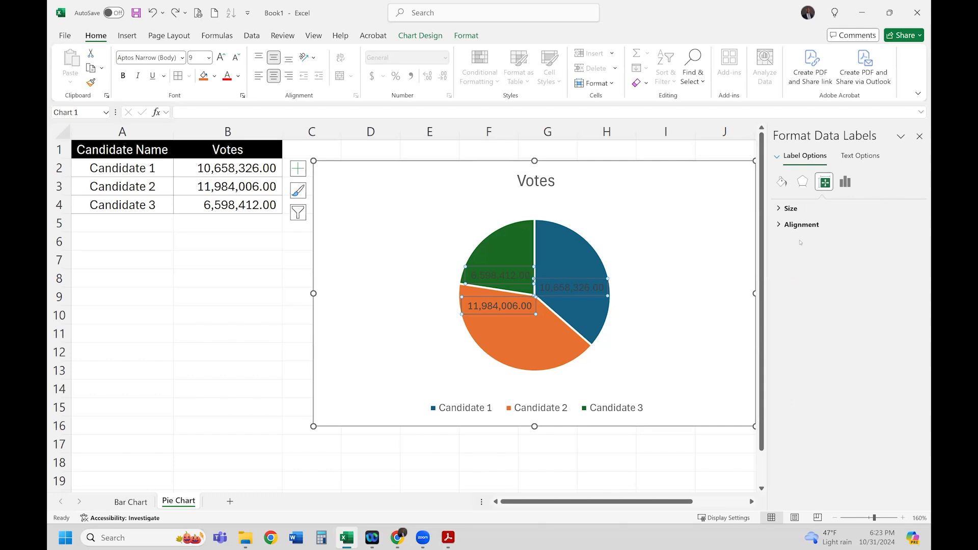
click(845, 182)
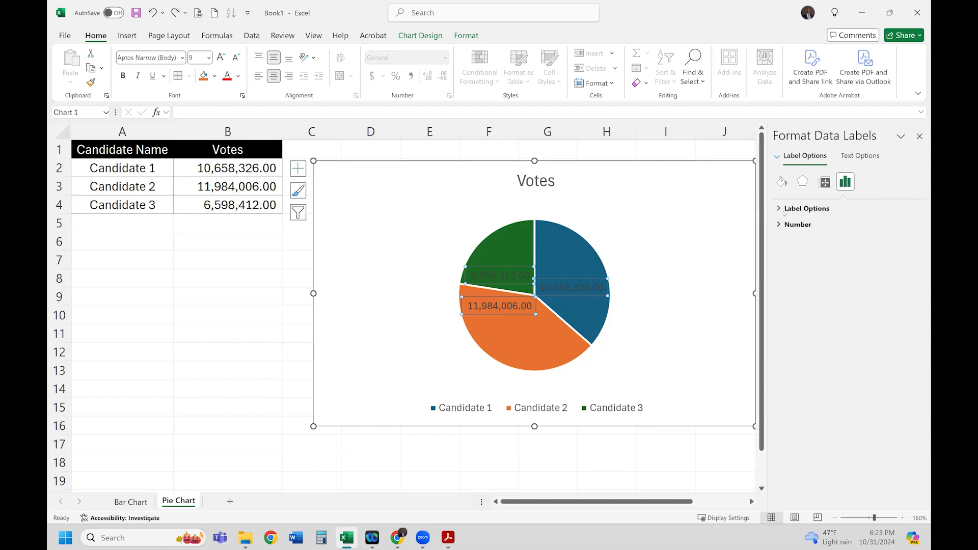
click(795, 209)
click(794, 295)
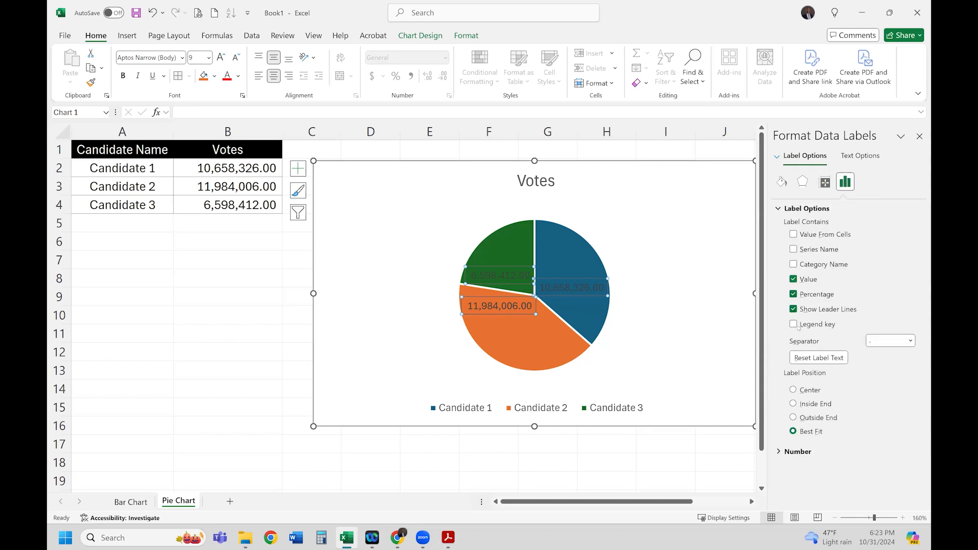
click(793, 279)
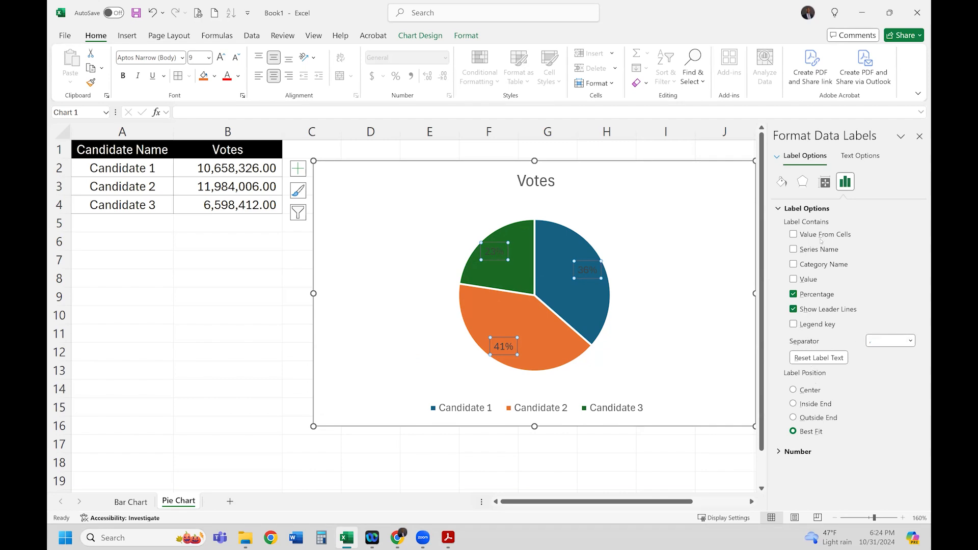
- Set the font colour of the pie chart's percentage labels to standard yellow
click(892, 451)
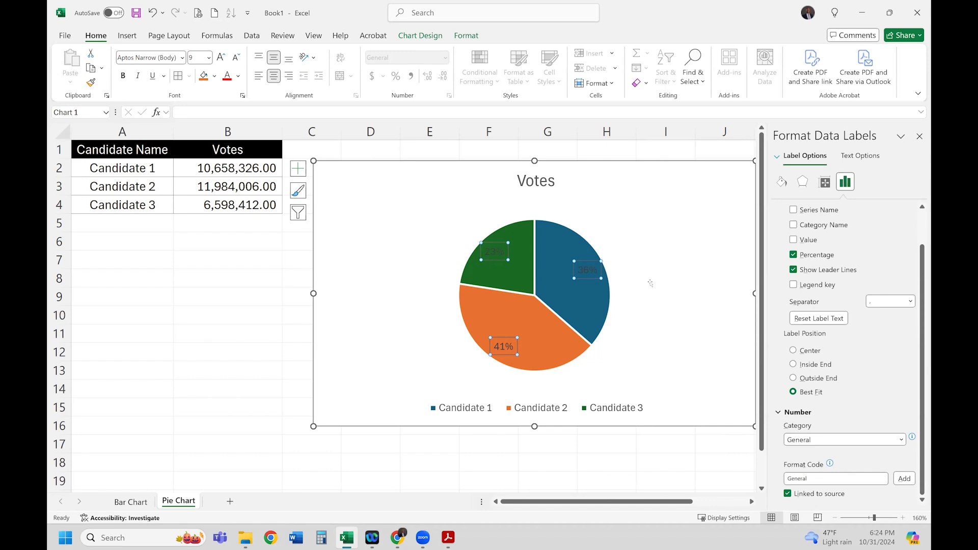
click(228, 79)
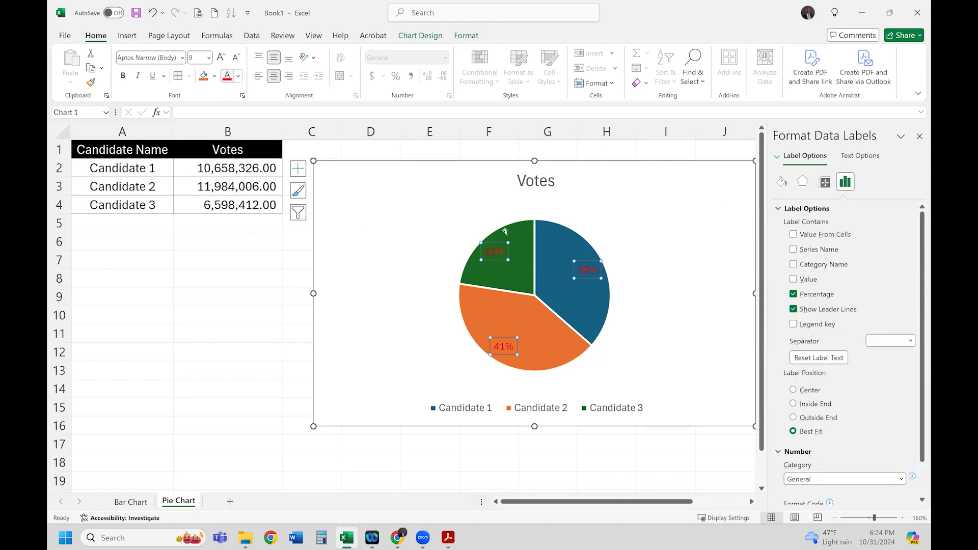
click(238, 76)
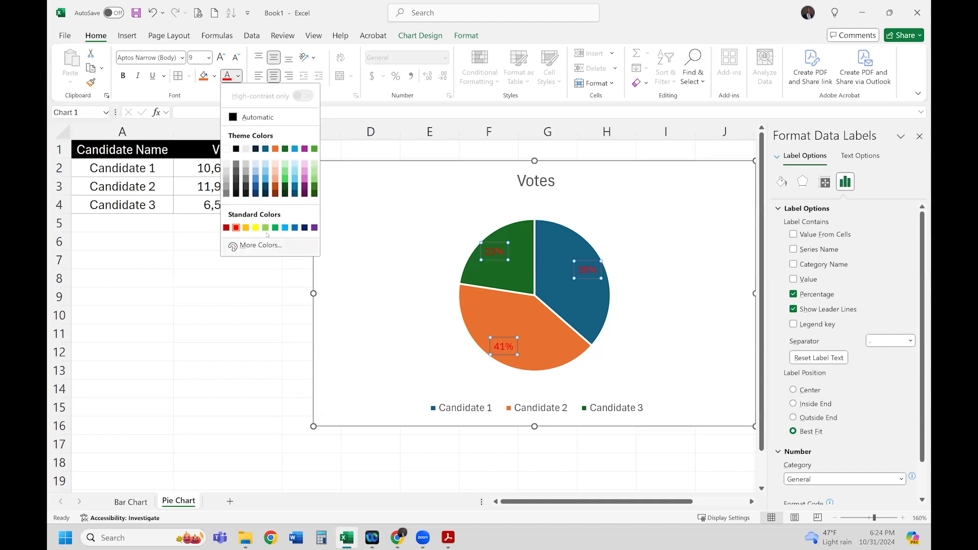
click(255, 227)
click(272, 332)
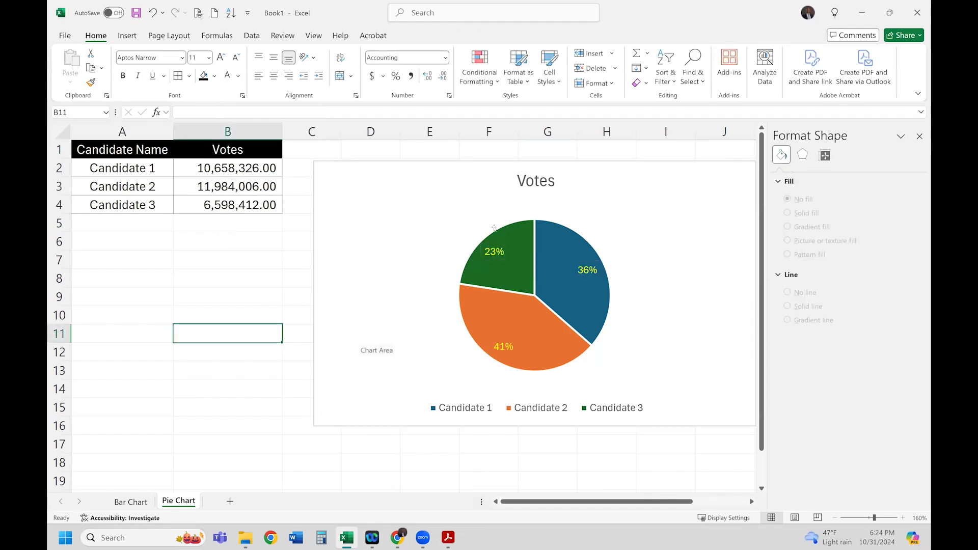
- Change the pie chart's title to "Percentage of the Overall Votes"
click(519, 182)
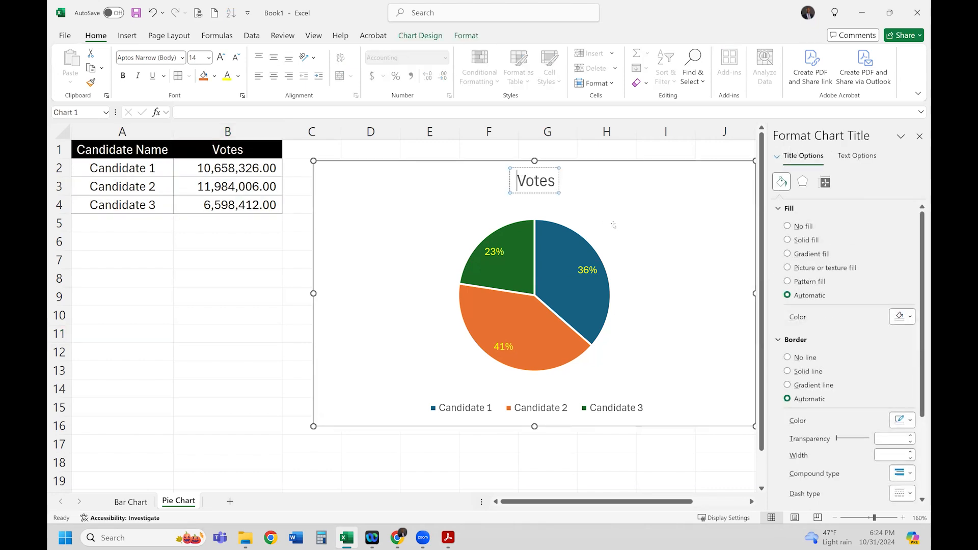
text(Percenta)
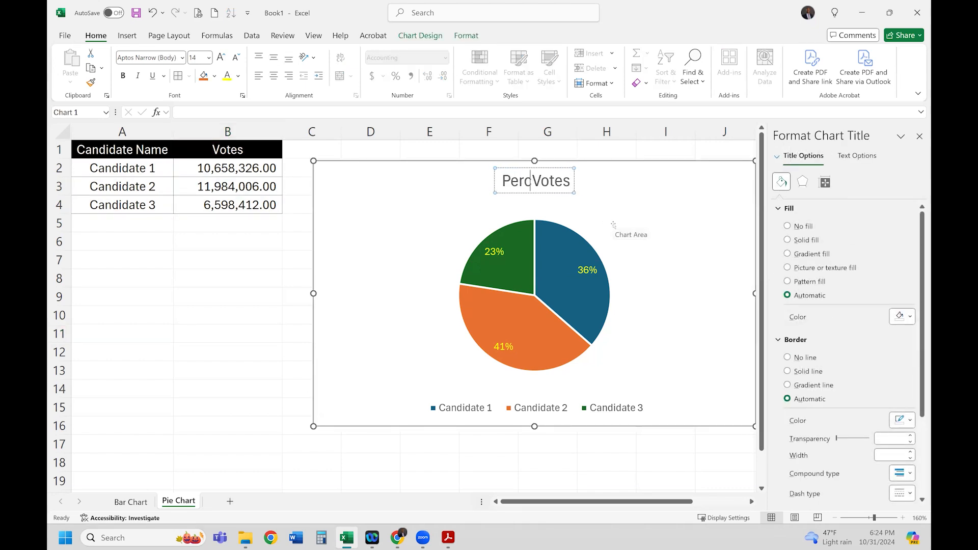
text(ge of the )
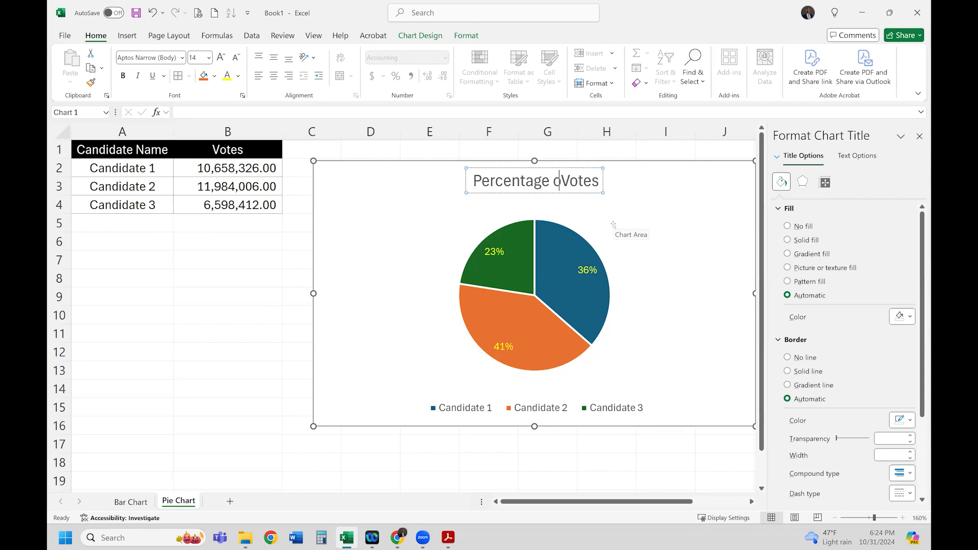
text(Overall)
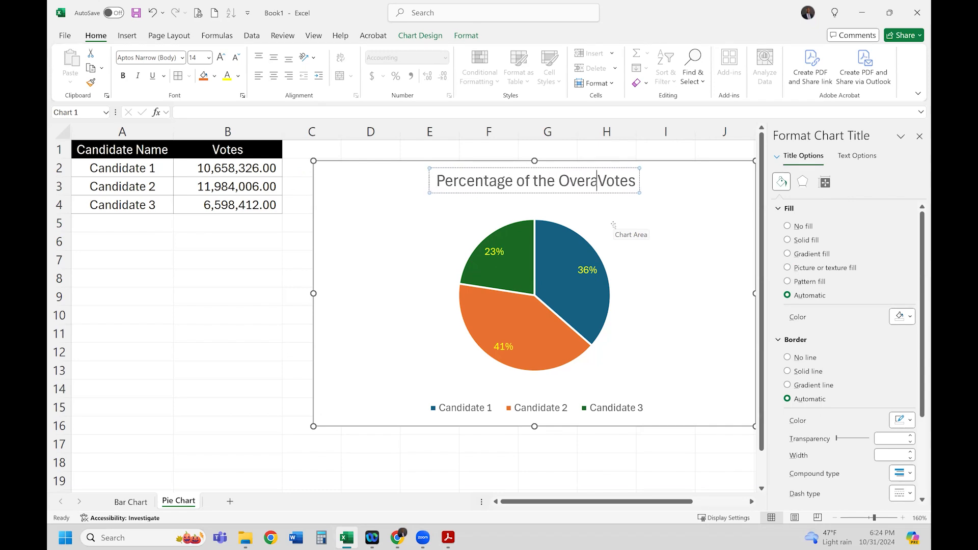
click(230, 301)
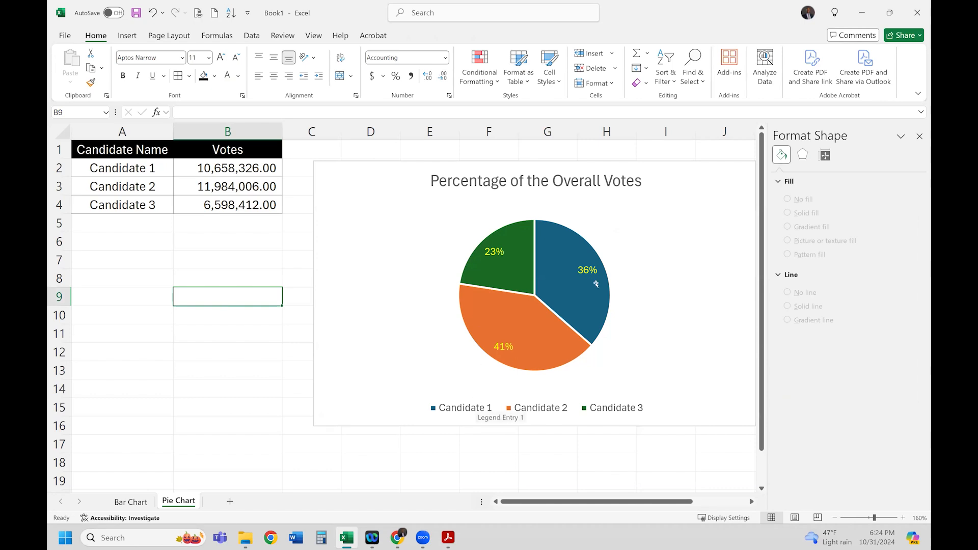
mouse_move(598, 281)
drag(153, 169, 224, 205)
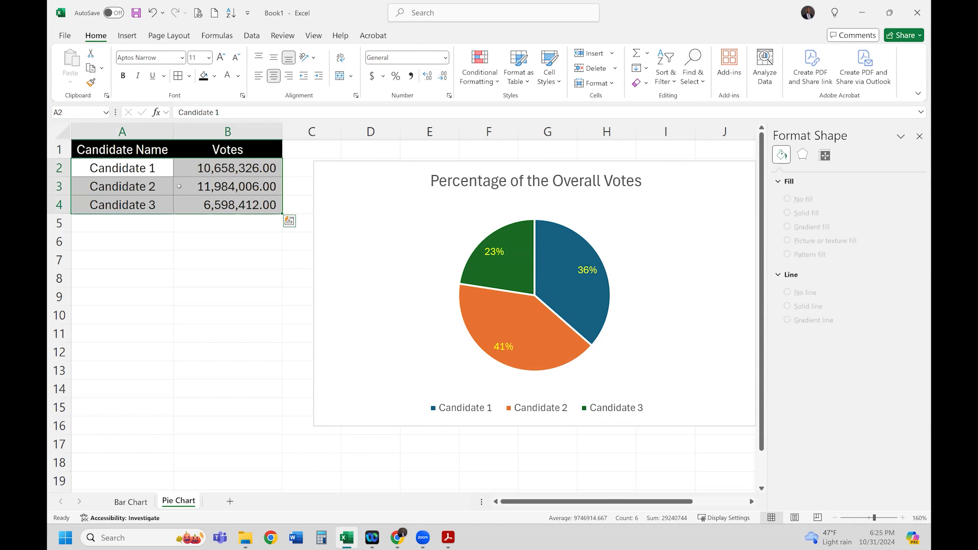
drag(217, 171, 230, 204)
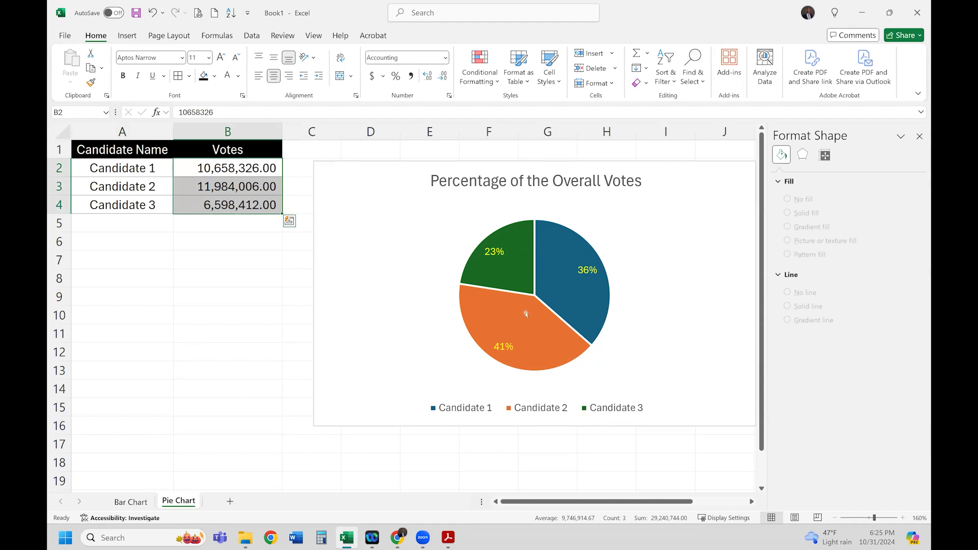
click(250, 349)
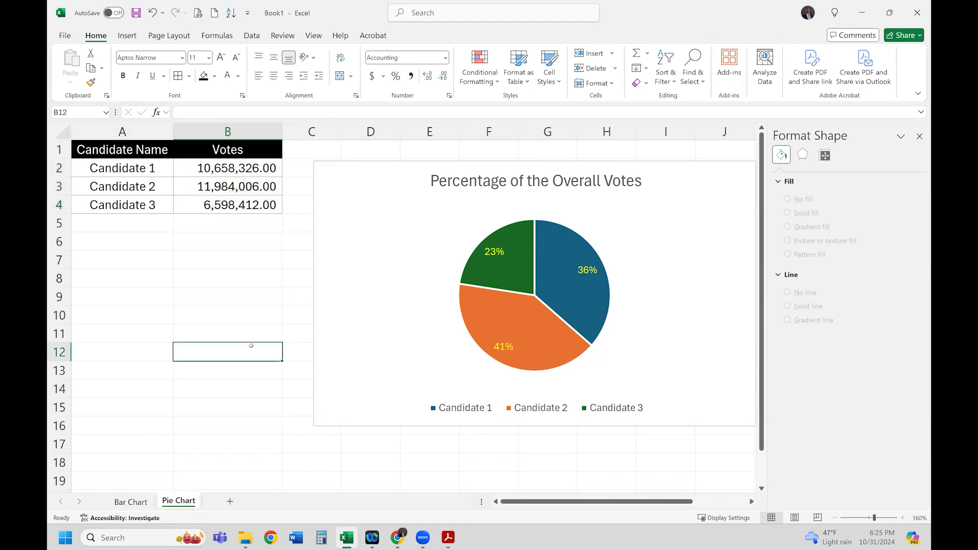
click(668, 273)
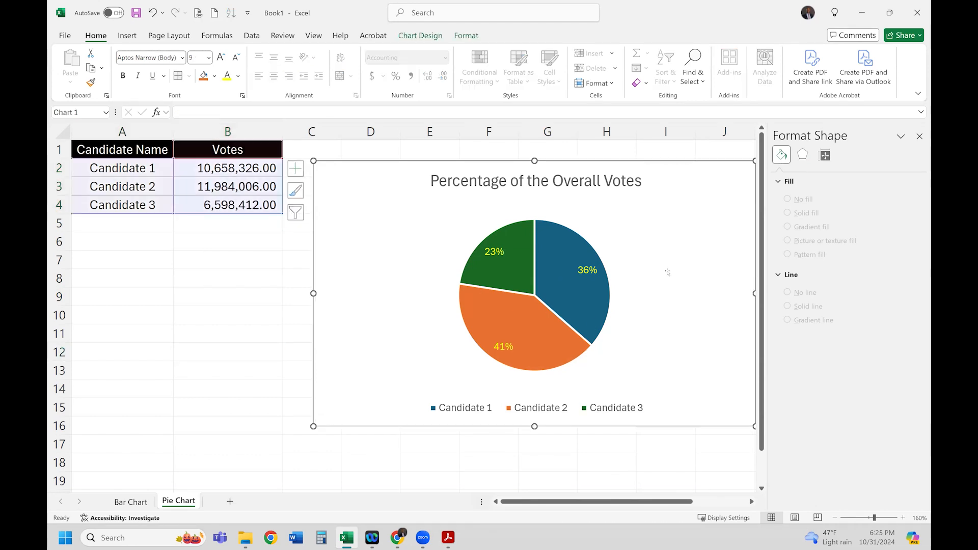
click(253, 264)
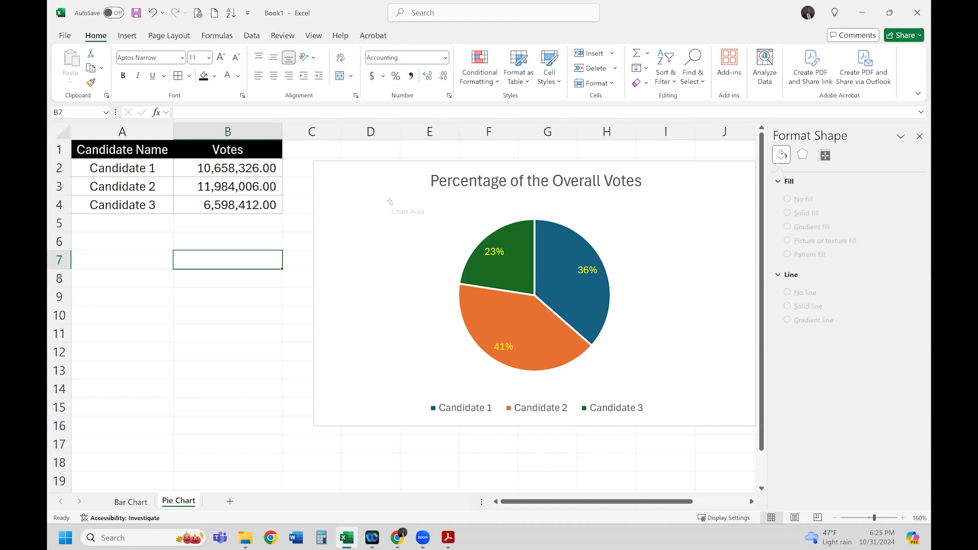
- Place the pie chart's legend on the right side of the chart
click(339, 177)
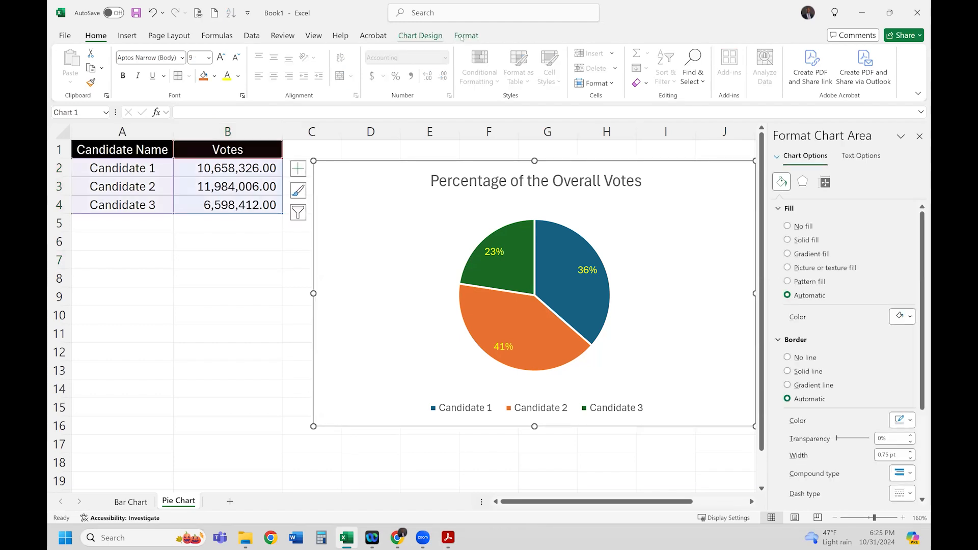
click(426, 38)
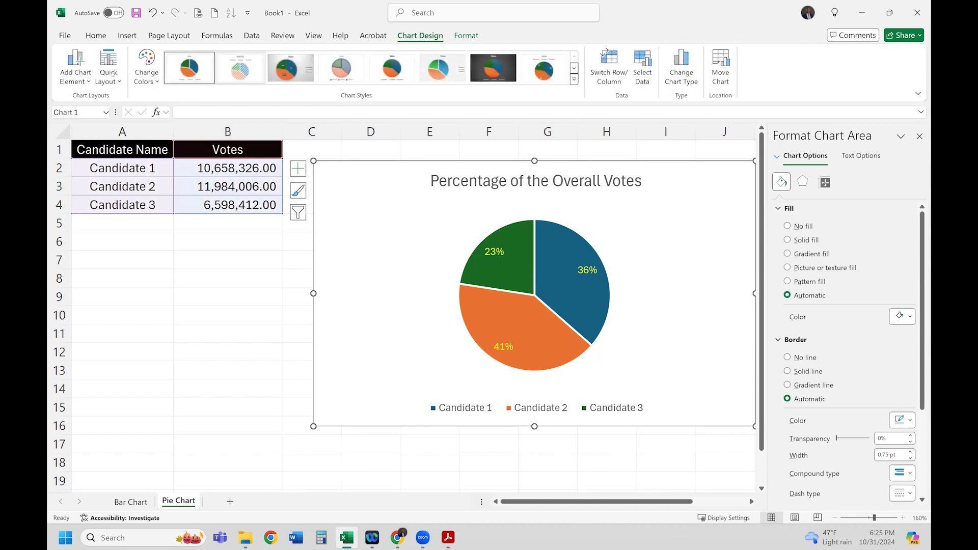
click(87, 83)
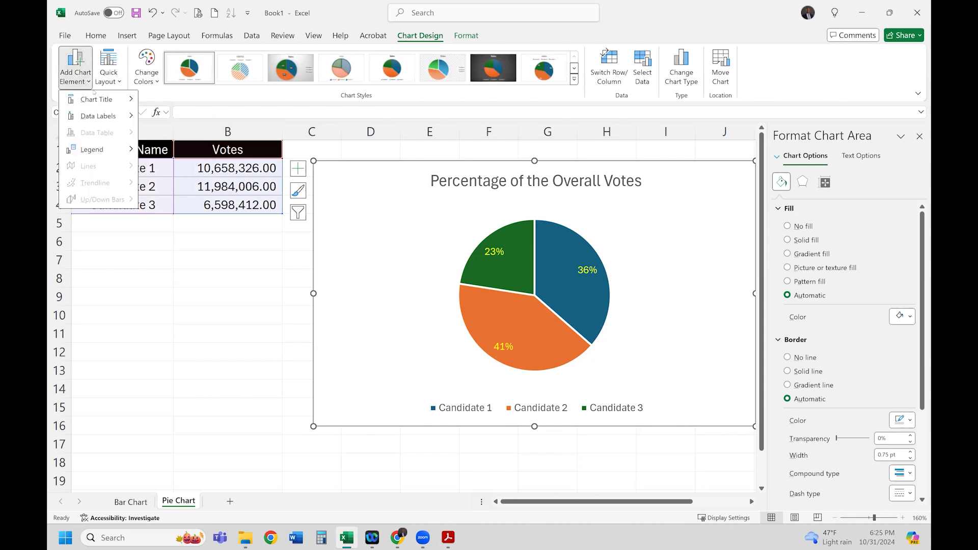
mouse_move(99, 102)
mouse_move(105, 120)
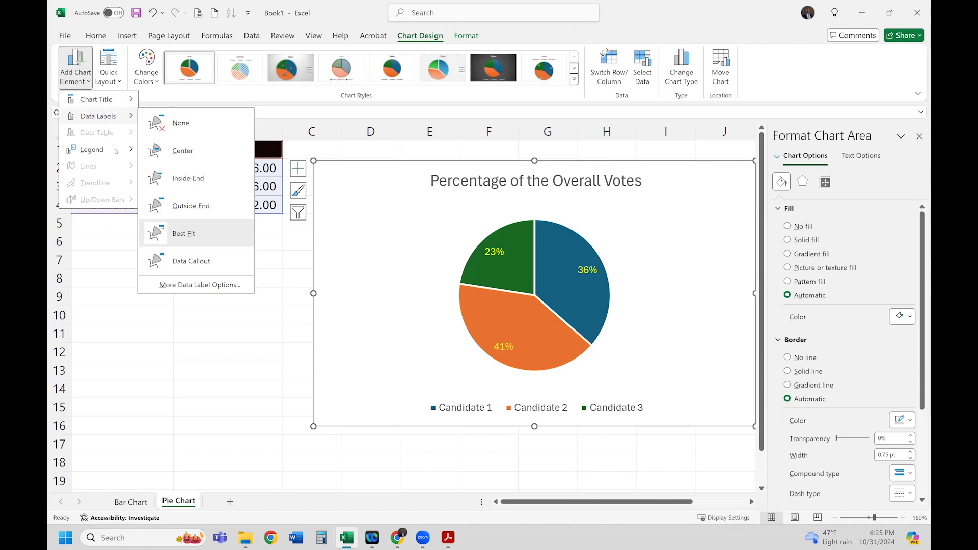
mouse_move(117, 151)
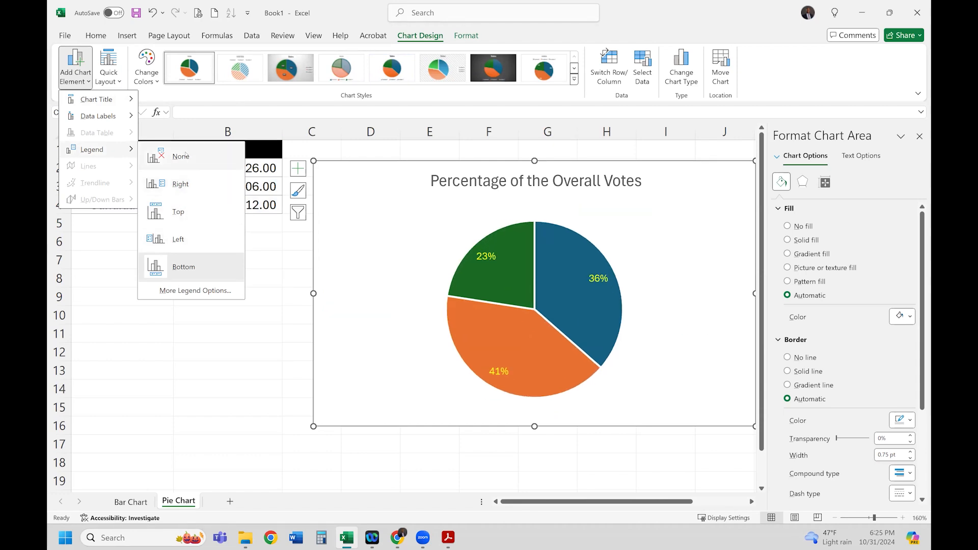
click(187, 183)
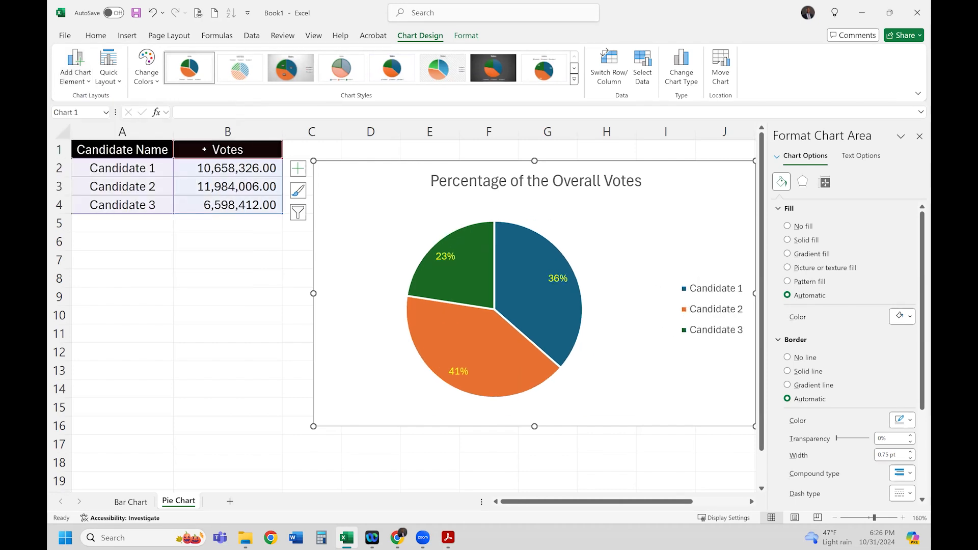
- Recolour the pie chart with the fourth Colorful palette, giving green, purple and blue slices
click(114, 81)
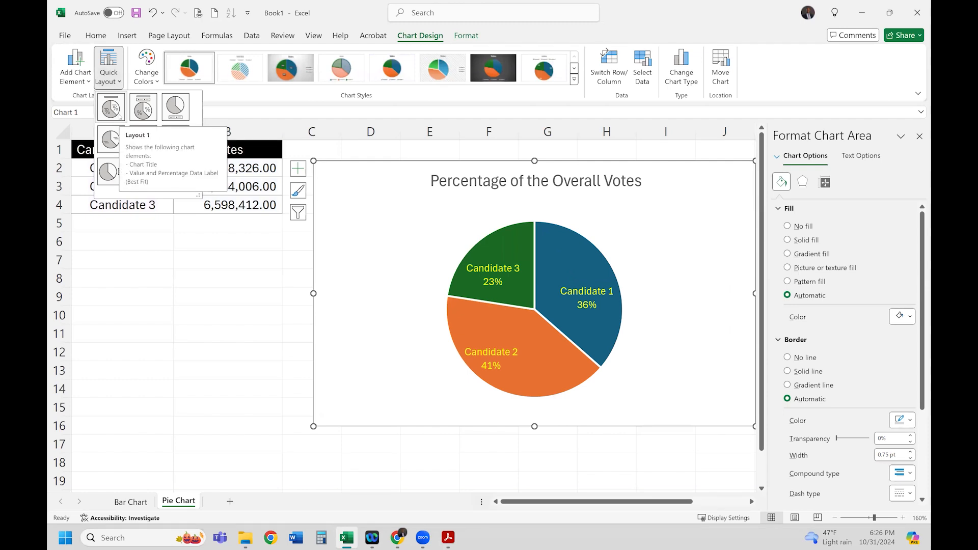
click(153, 296)
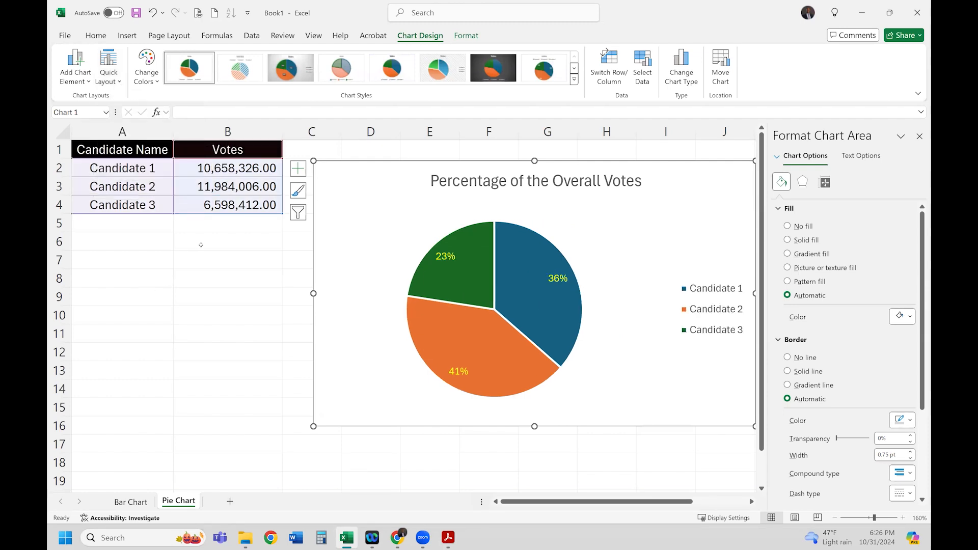
click(157, 85)
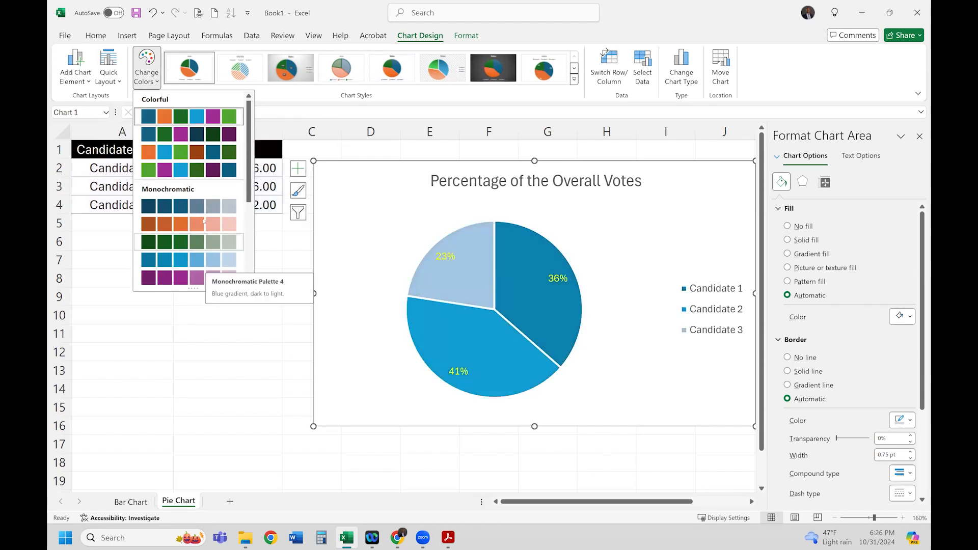
click(199, 171)
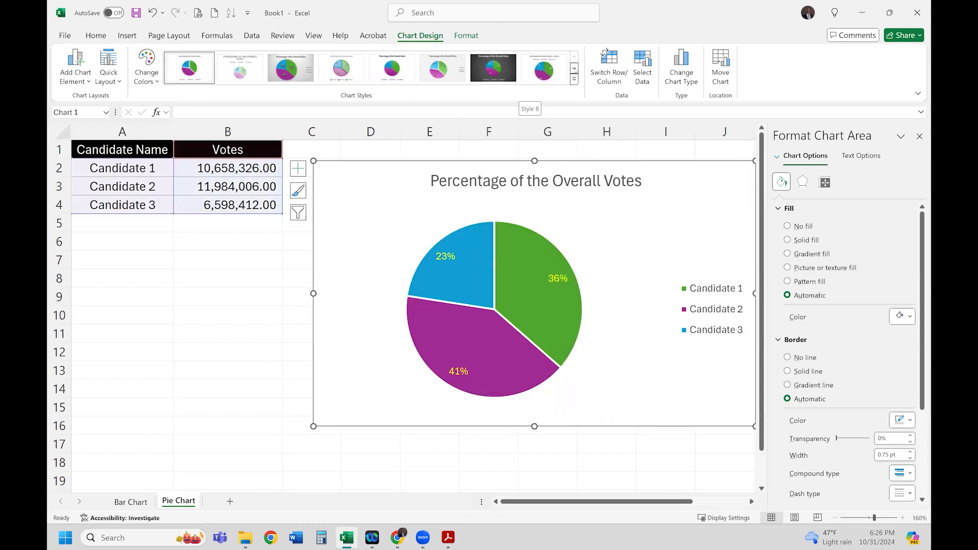
- Try alternative chart styles, including Style 11, on the pie chart
scroll(365, 71, down, 1)
click(240, 69)
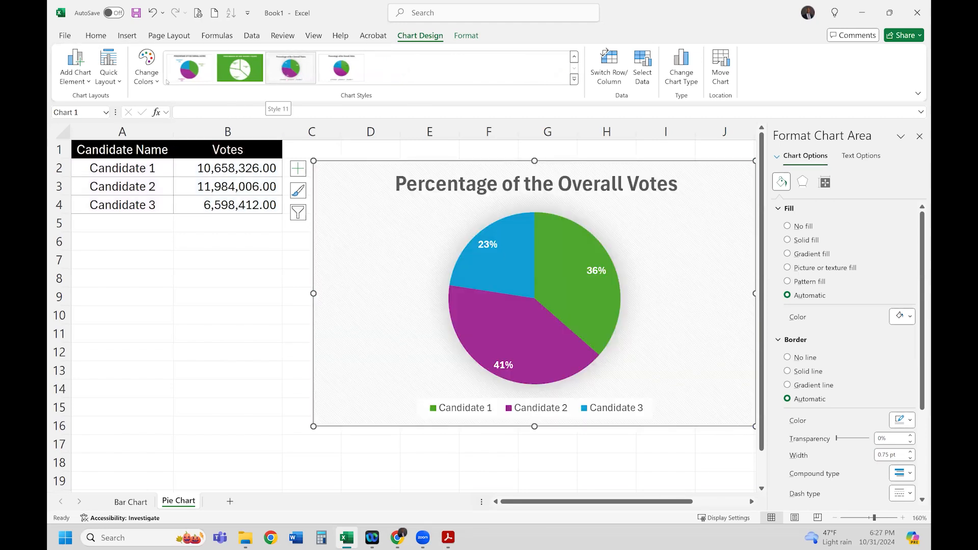
click(199, 72)
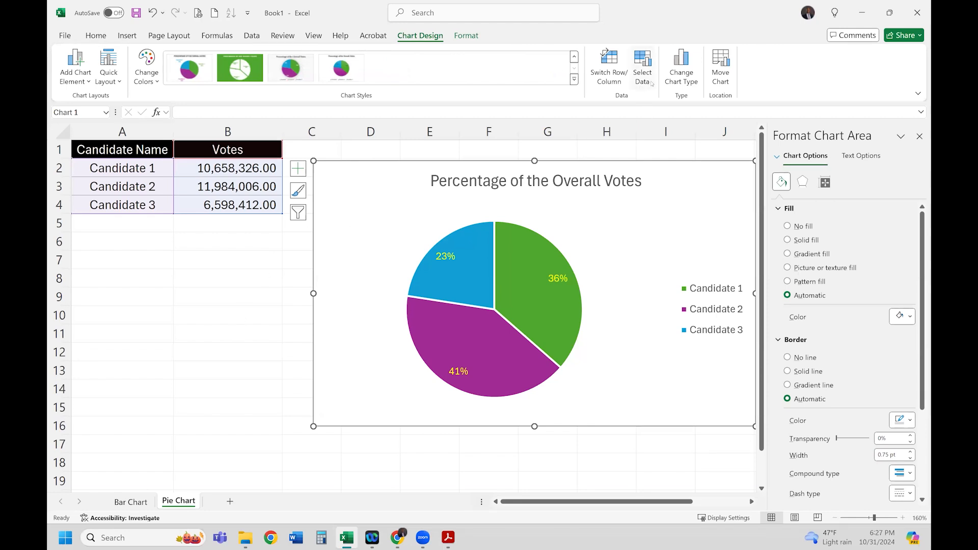
click(253, 244)
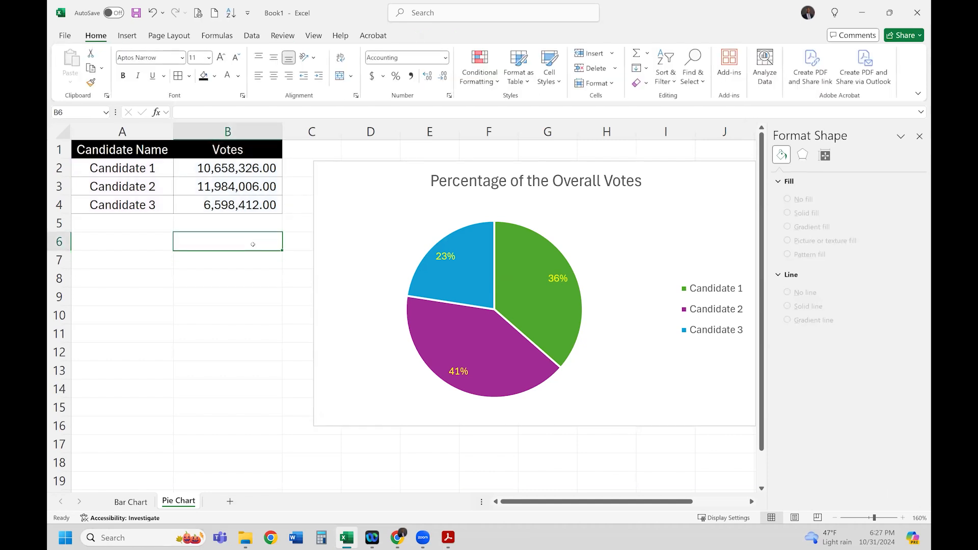
- Change the votes pie chart to the 3-D Pie chart type
click(720, 217)
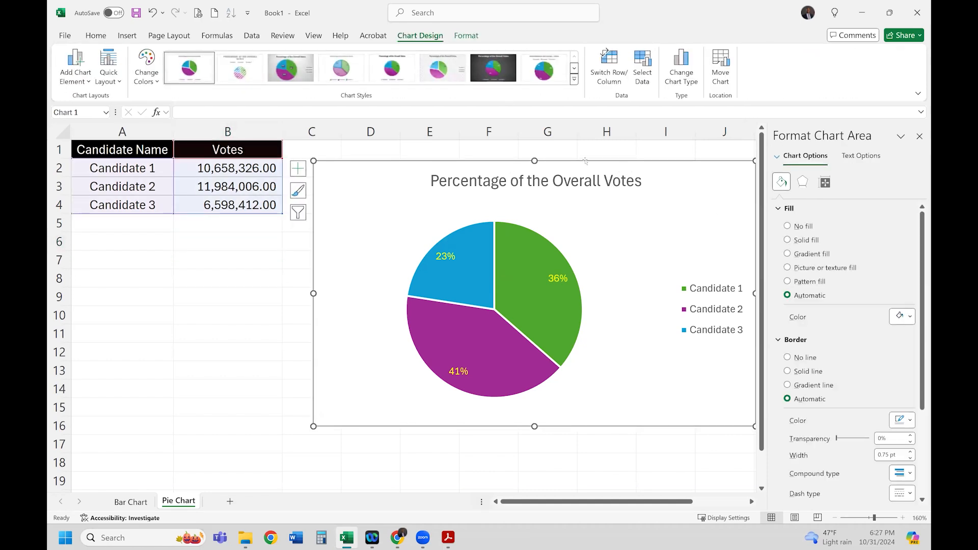
click(462, 35)
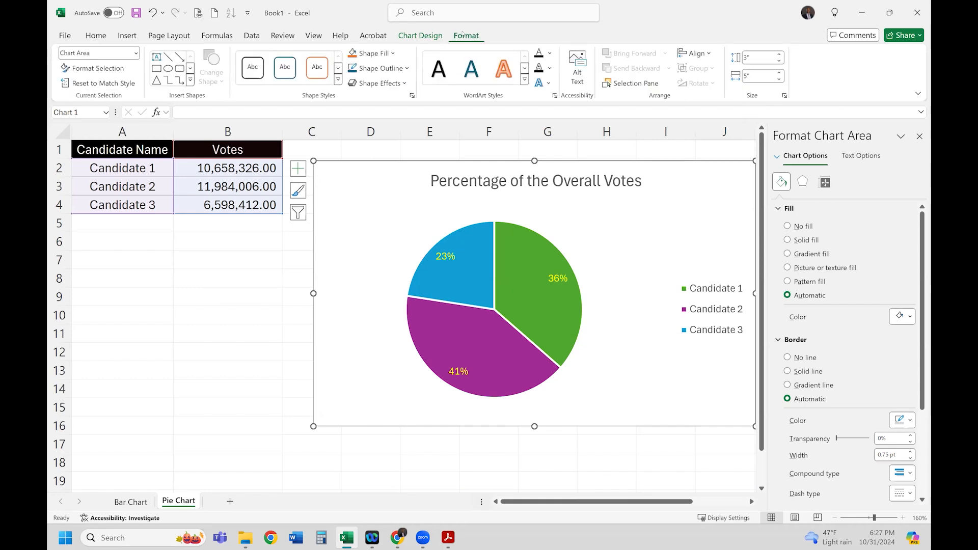
click(421, 36)
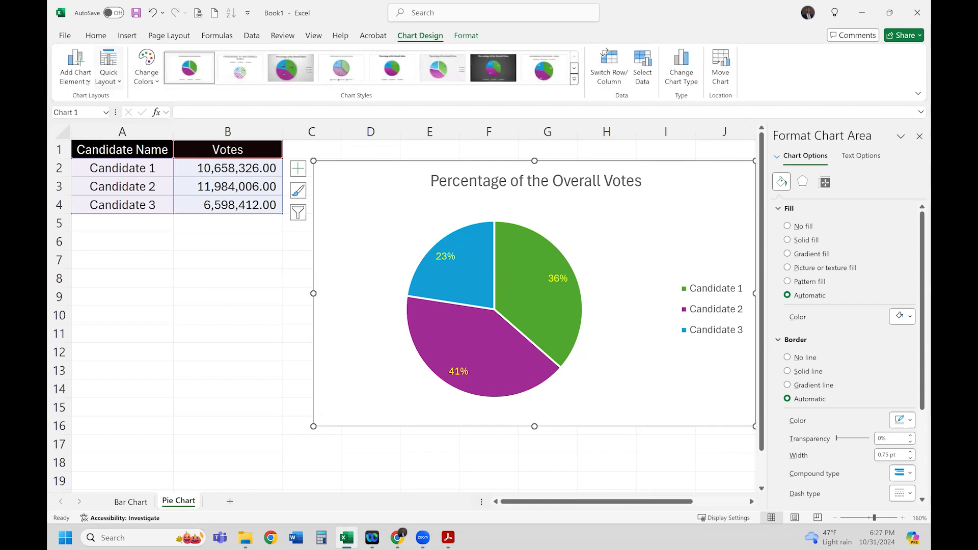
click(688, 82)
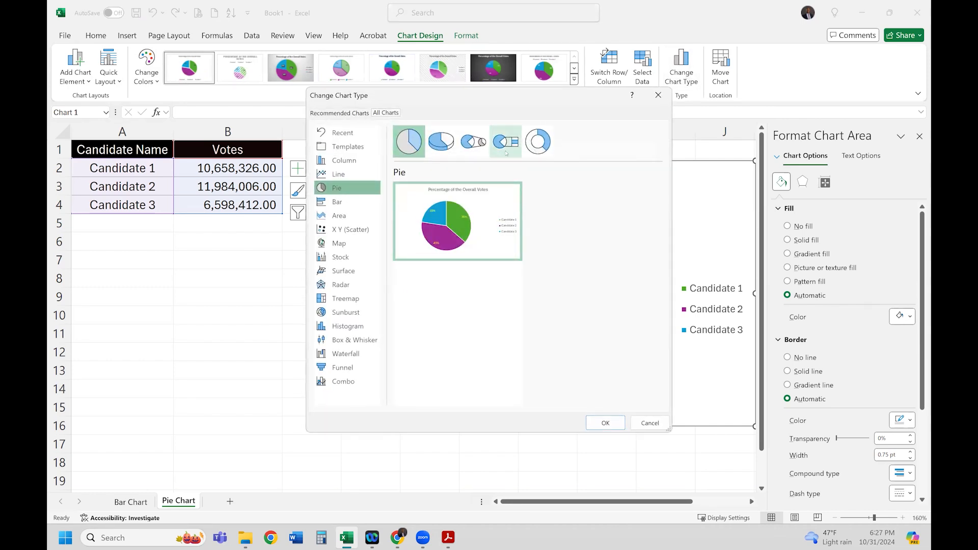
click(441, 141)
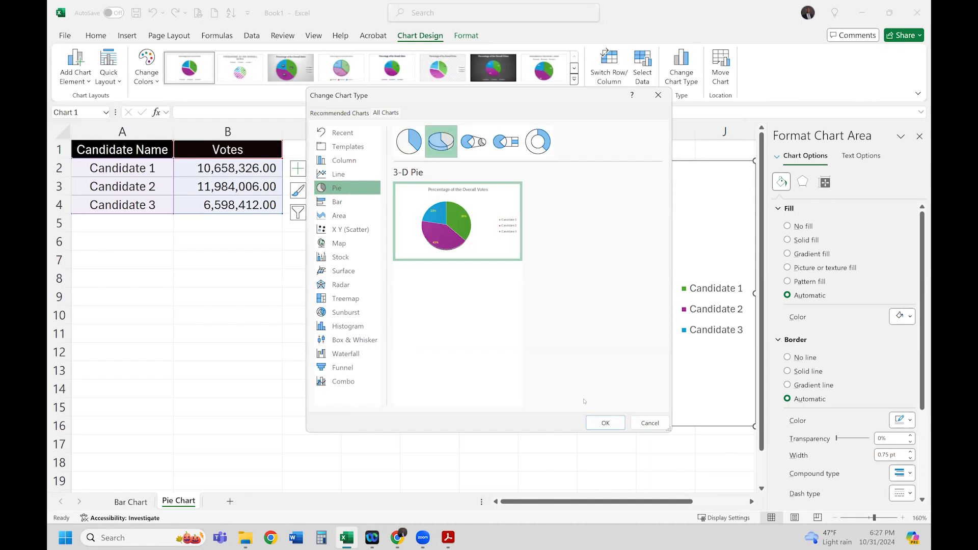
click(604, 423)
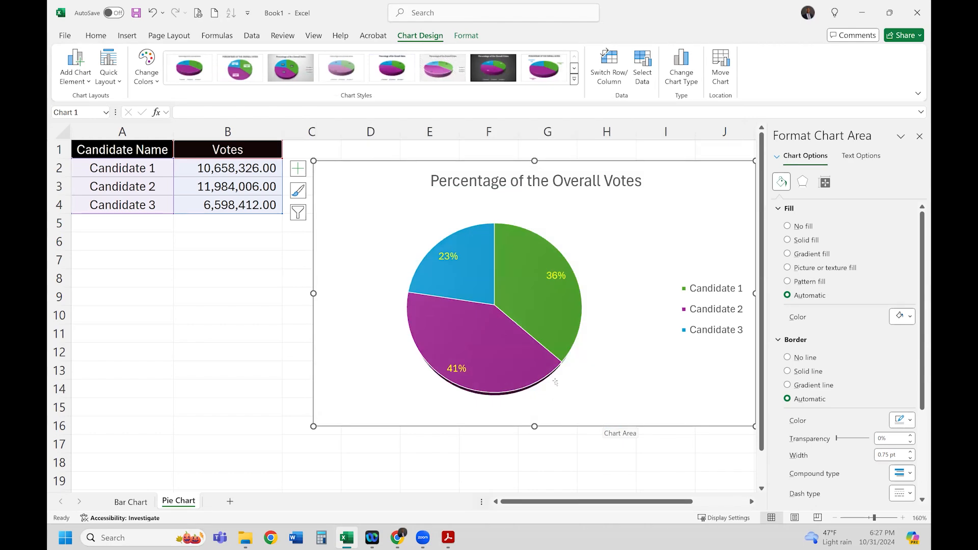
- Try the dark-background chart style on the 3-D pie chart, and apply Style 8 instead
click(489, 73)
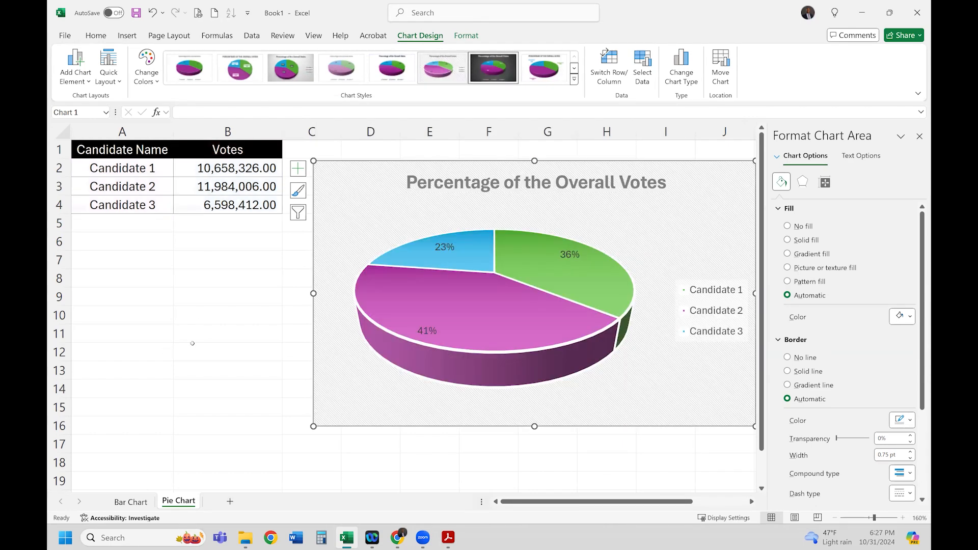
click(234, 316)
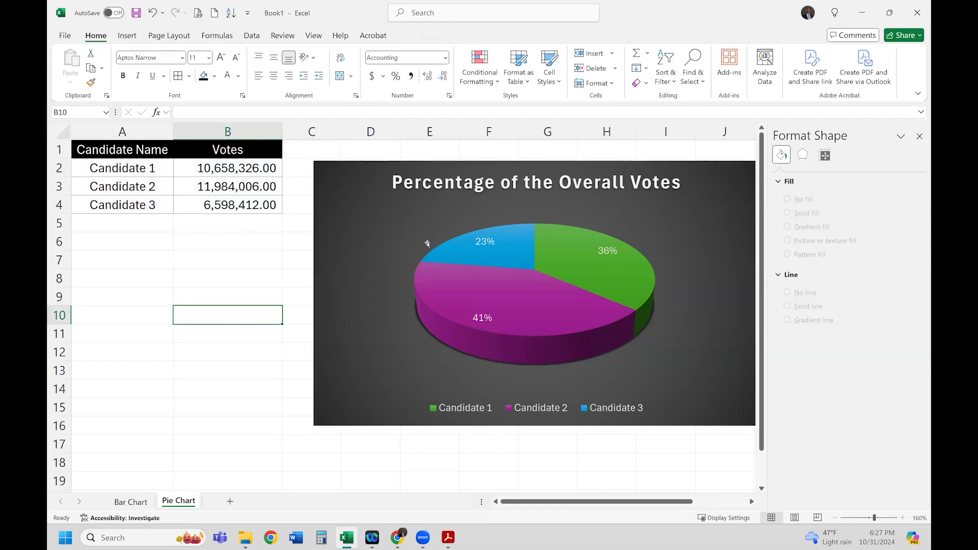
click(414, 227)
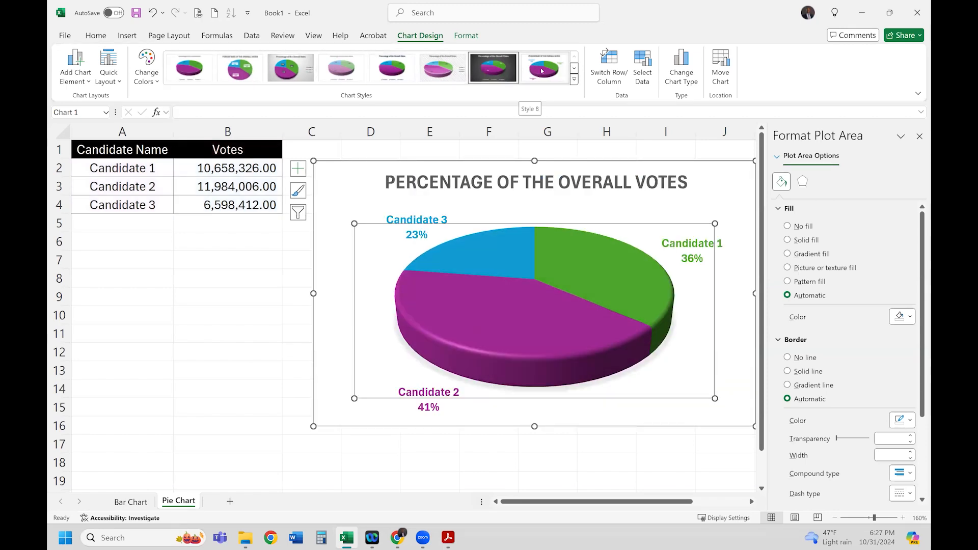
click(257, 311)
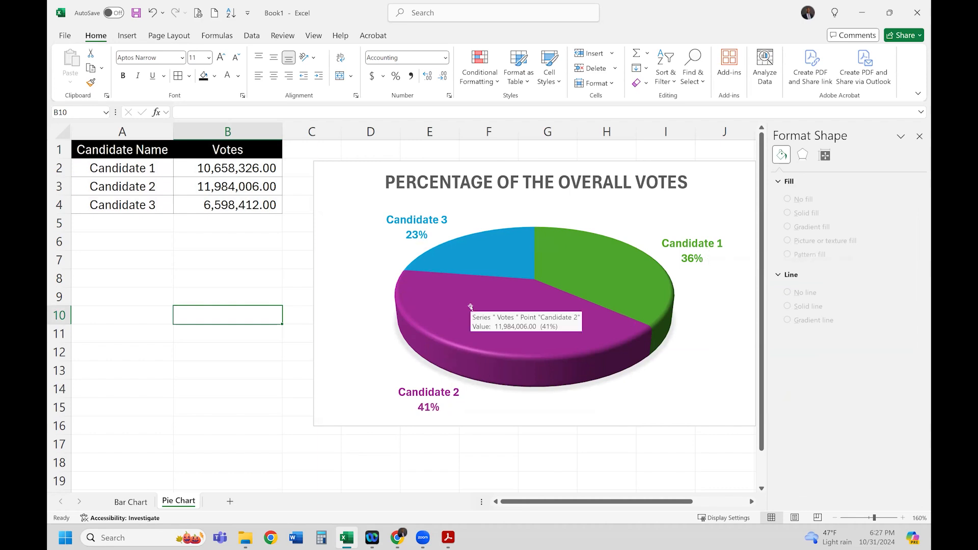
- Pull the Candidate 2 slice out of the pie to 26% explosion and the Candidate 1 slice to 8%
click(493, 326)
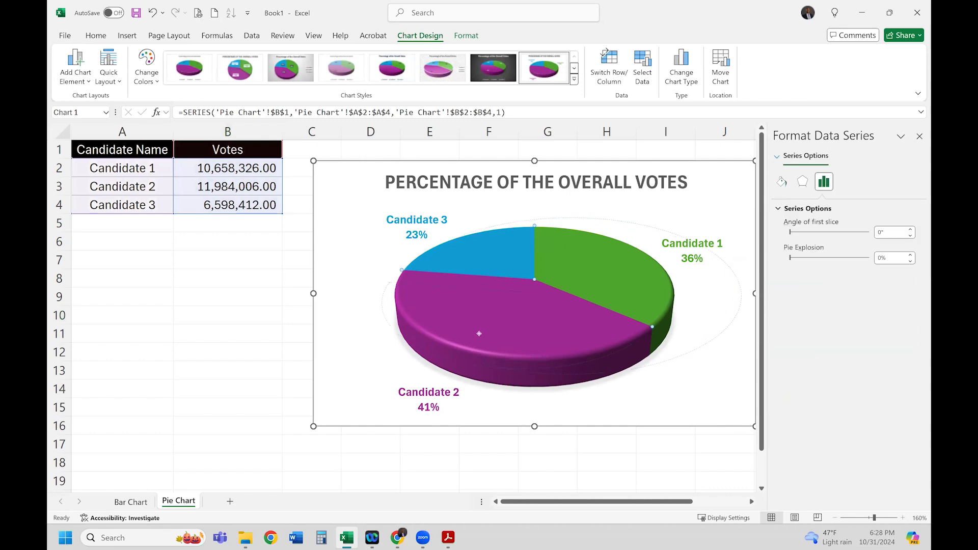
mouse_move(479, 334)
mouse_down()
mouse_move(503, 321)
mouse_move(487, 337)
mouse_up()
click(503, 320)
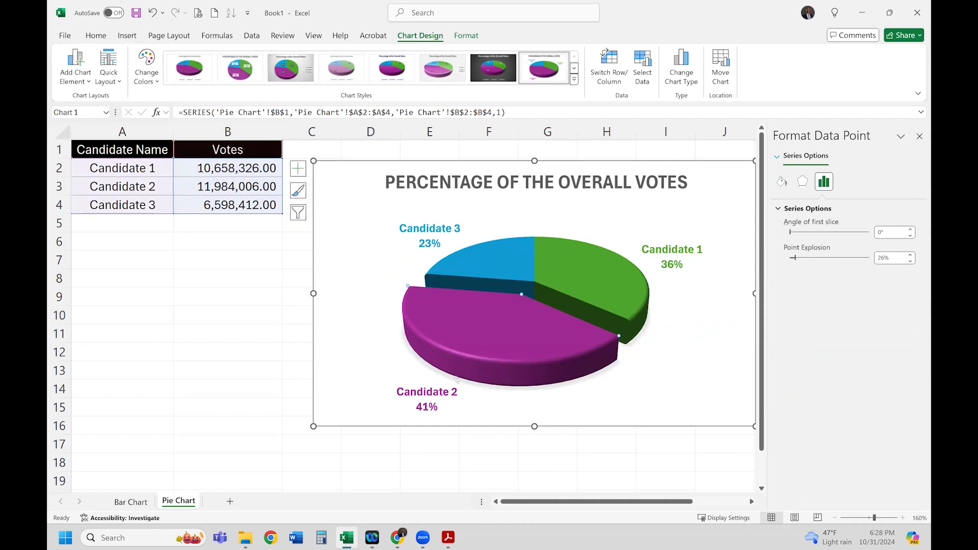
click(600, 278)
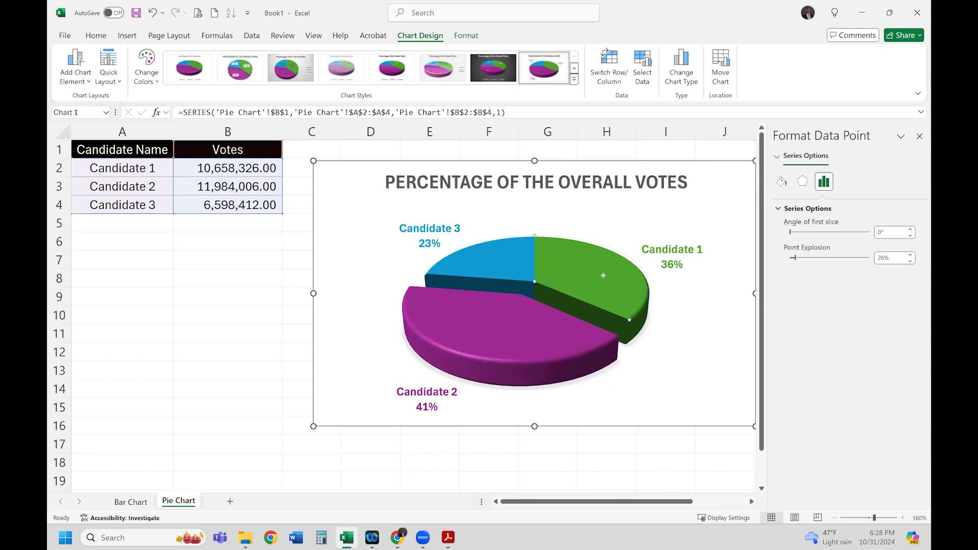
drag(607, 275, 605, 278)
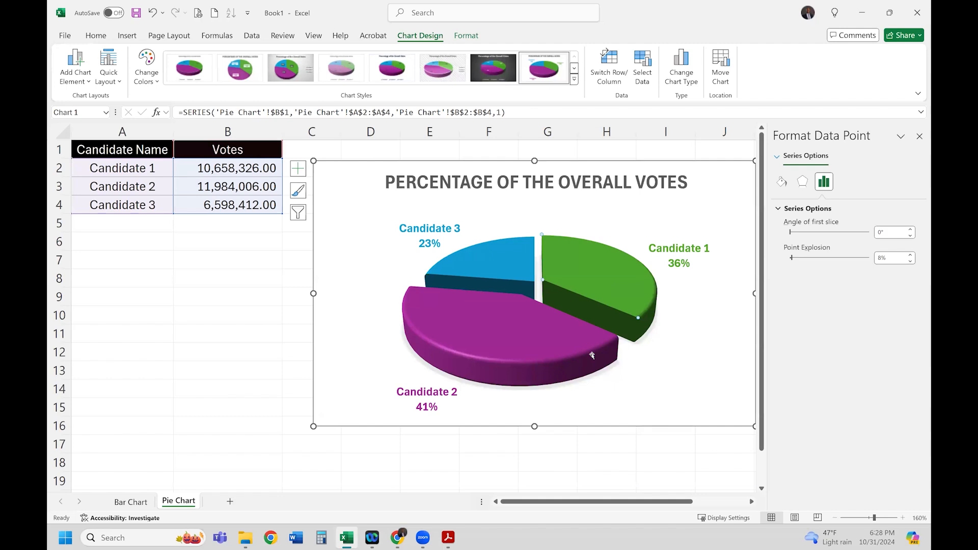
click(249, 348)
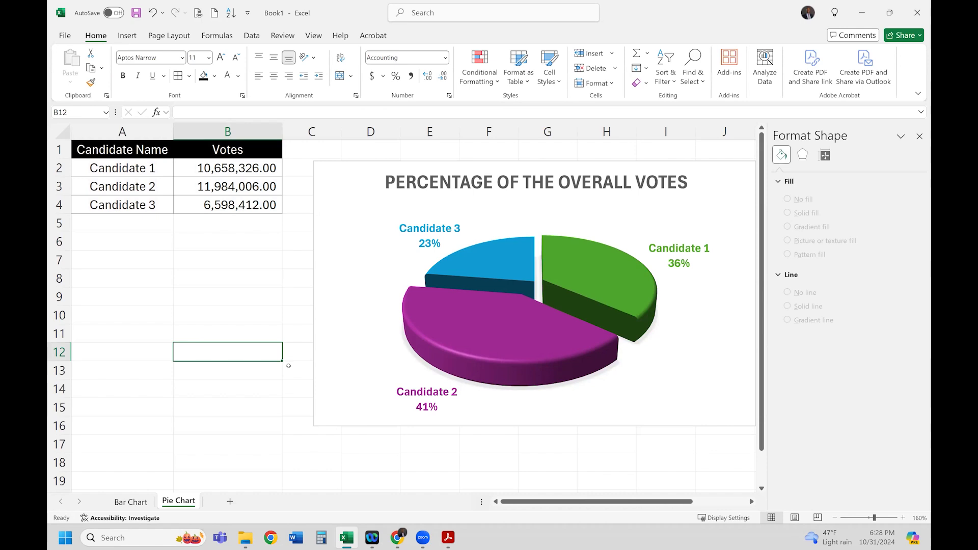
click(342, 191)
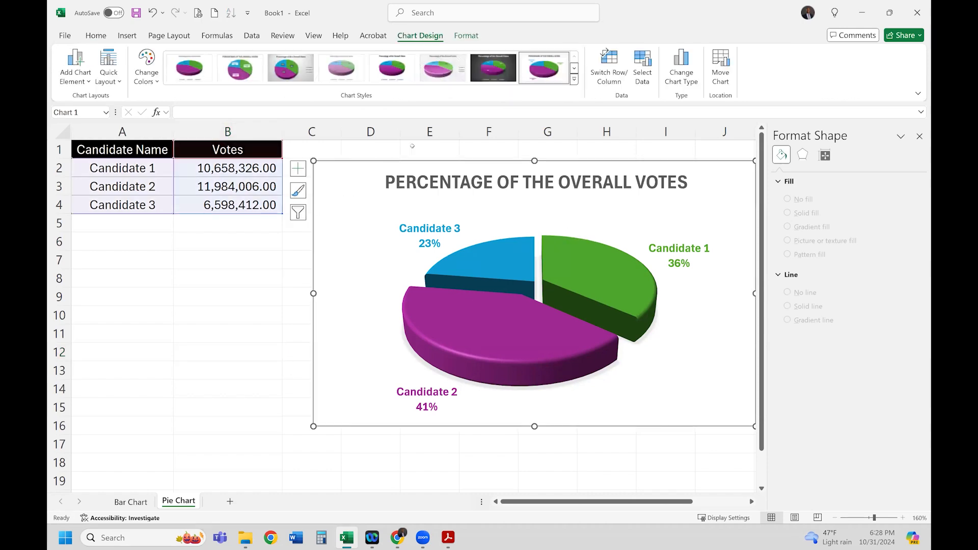
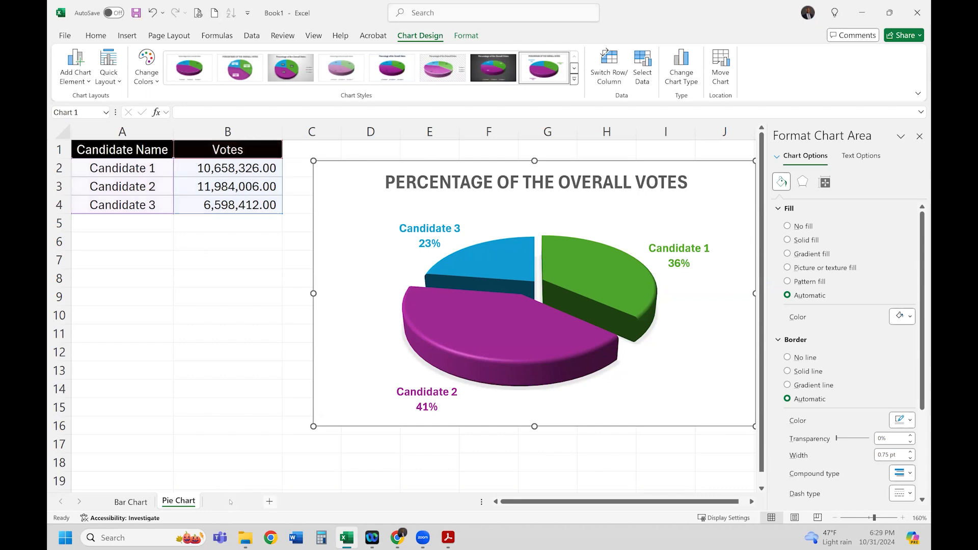
- Add a new worksheet after the Pie Chart sheet and enter the headers Month and Value in A1 and B1
click(229, 502)
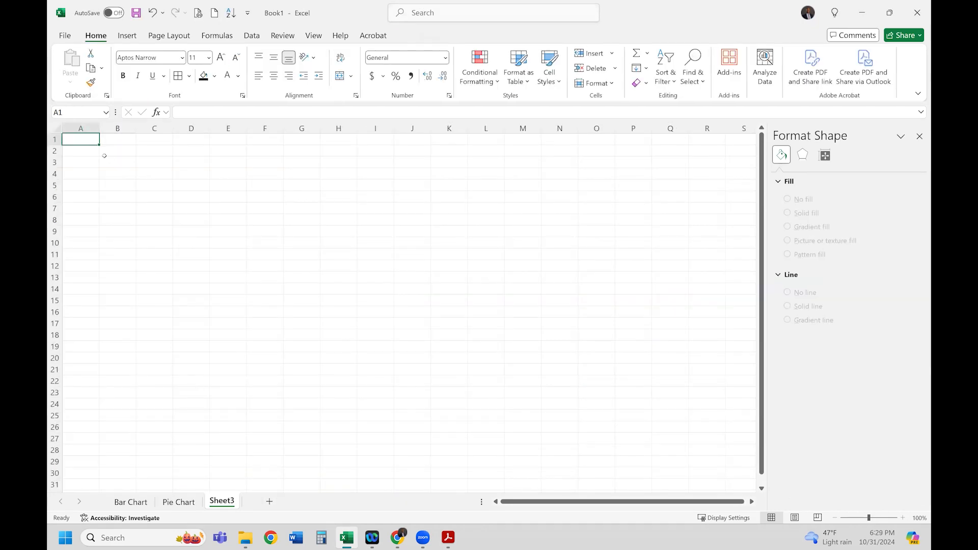
click(902, 519)
click(902, 519)
click(902, 518)
click(902, 518)
click(902, 518)
click(902, 519)
click(902, 518)
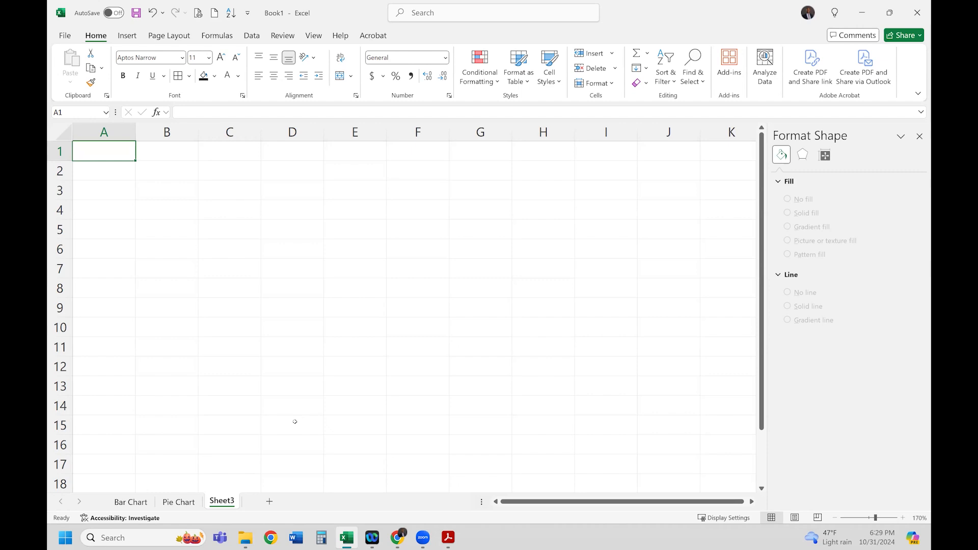
text(Month)
key(Tab)
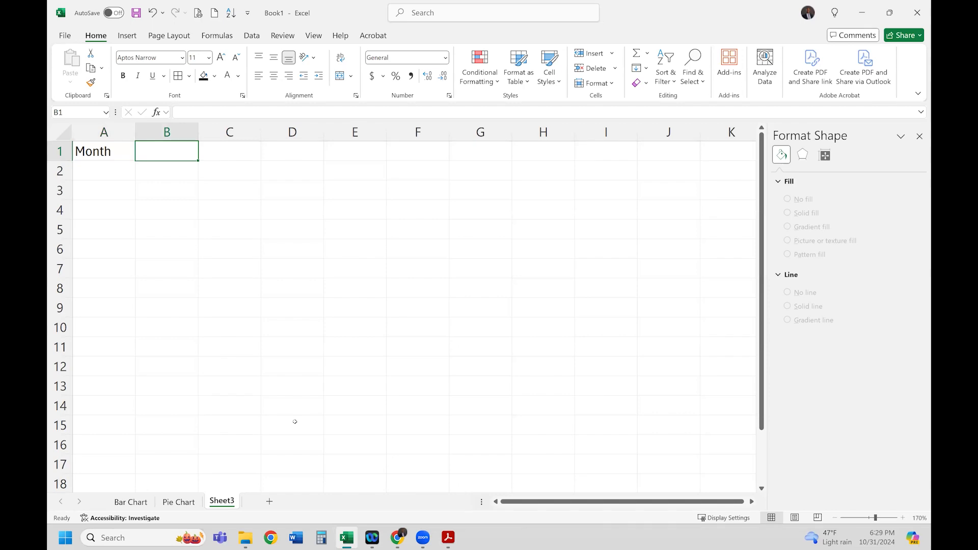
text(Value)
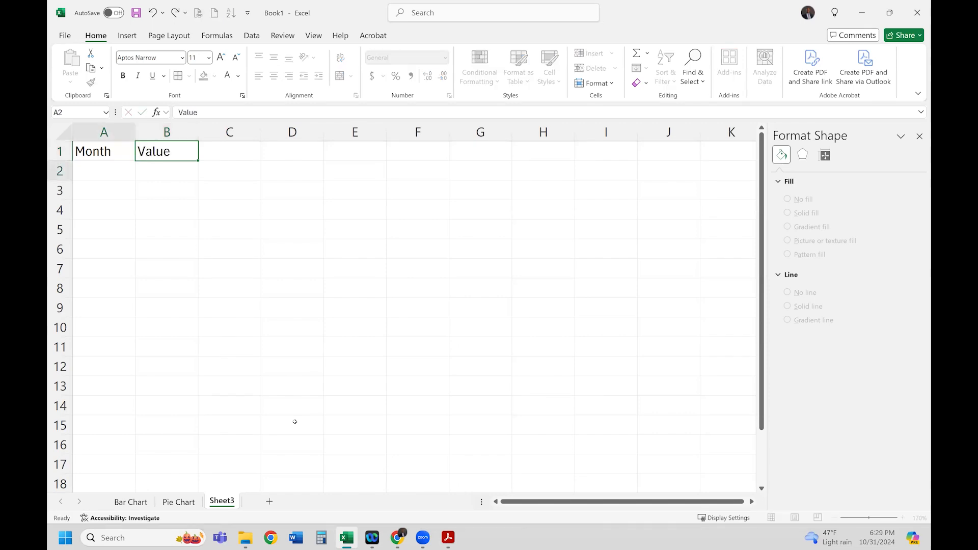
key(Return)
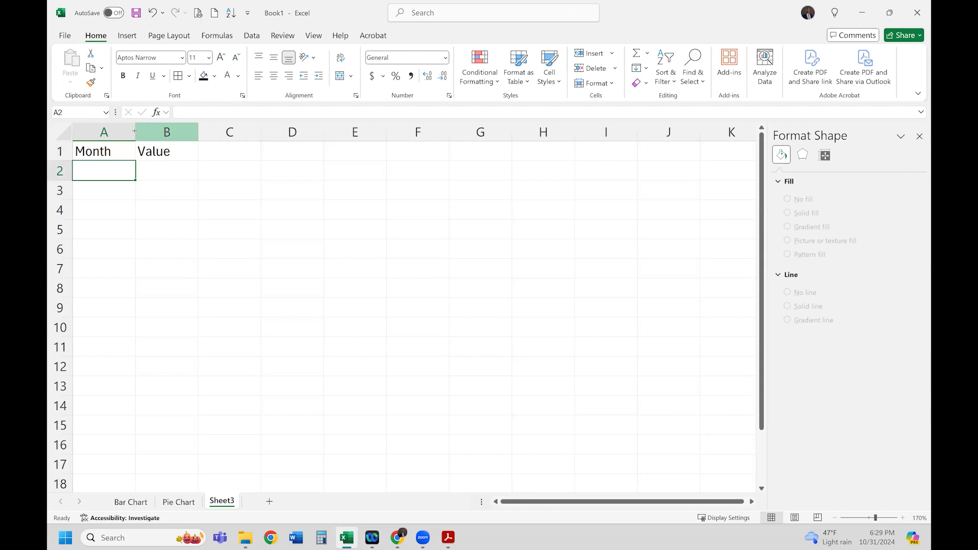
- Widen columns A and B and change the header in A1 to Year
drag(136, 132, 209, 167)
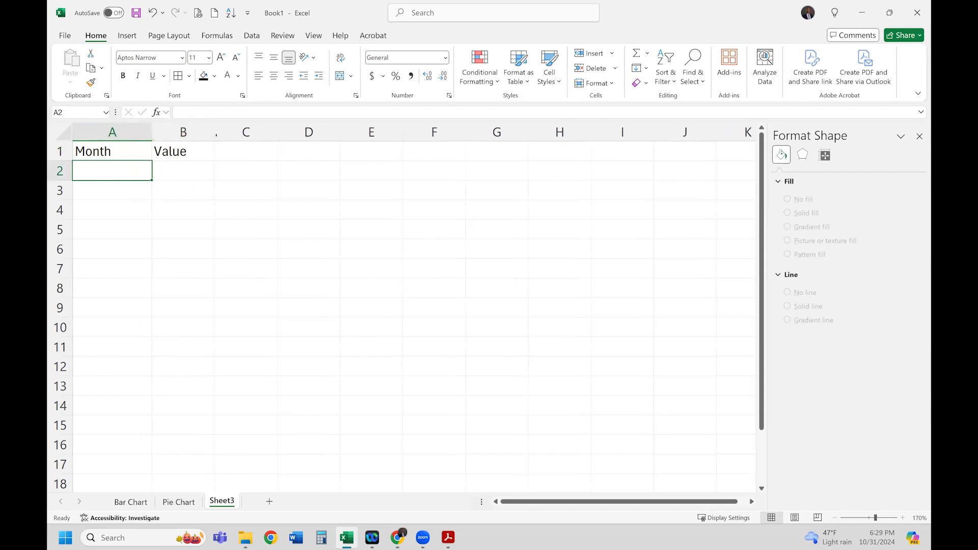
click(247, 132)
drag(214, 132, 250, 131)
click(125, 146)
text(Year)
key(Return)
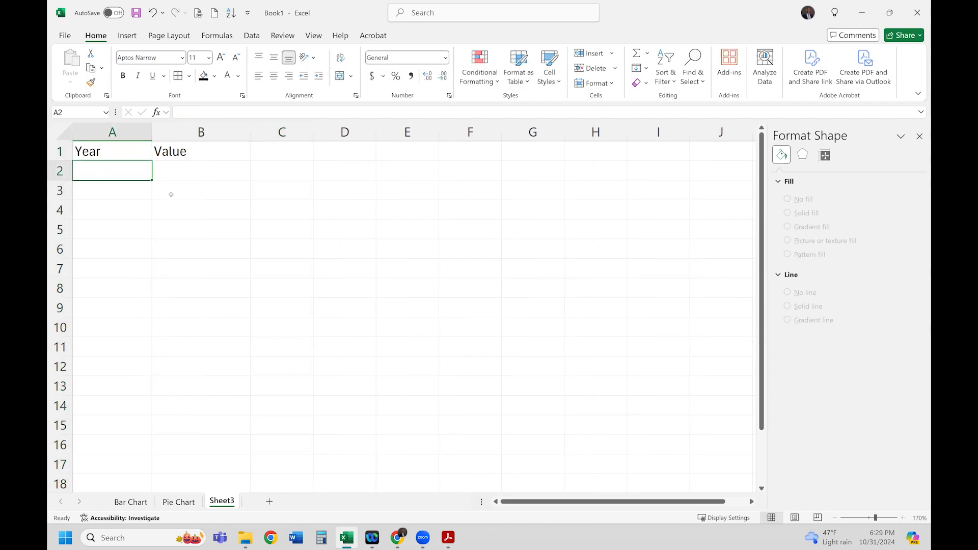
- Enter 2000 and 2001 under Year and extend the series down column A through 2024
text(2000)
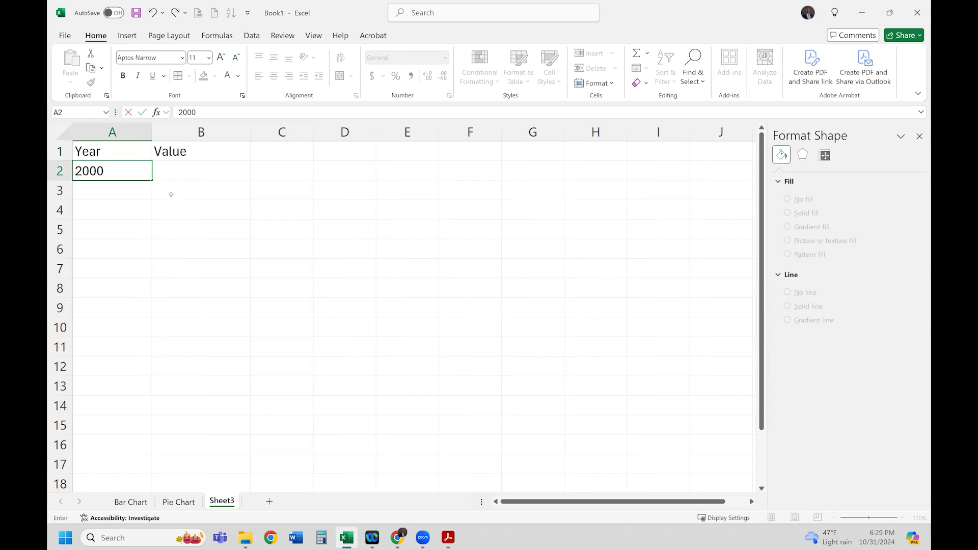
key(Return)
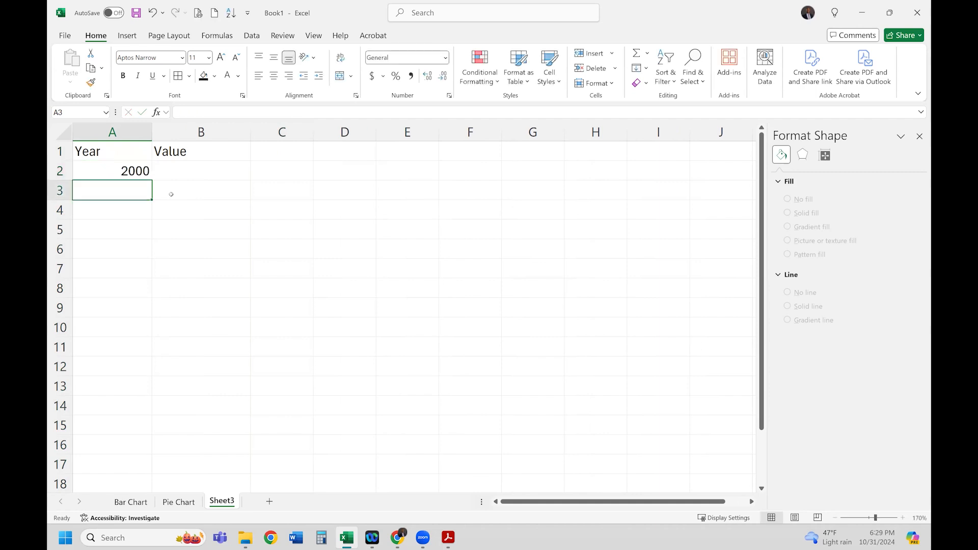
text(2001)
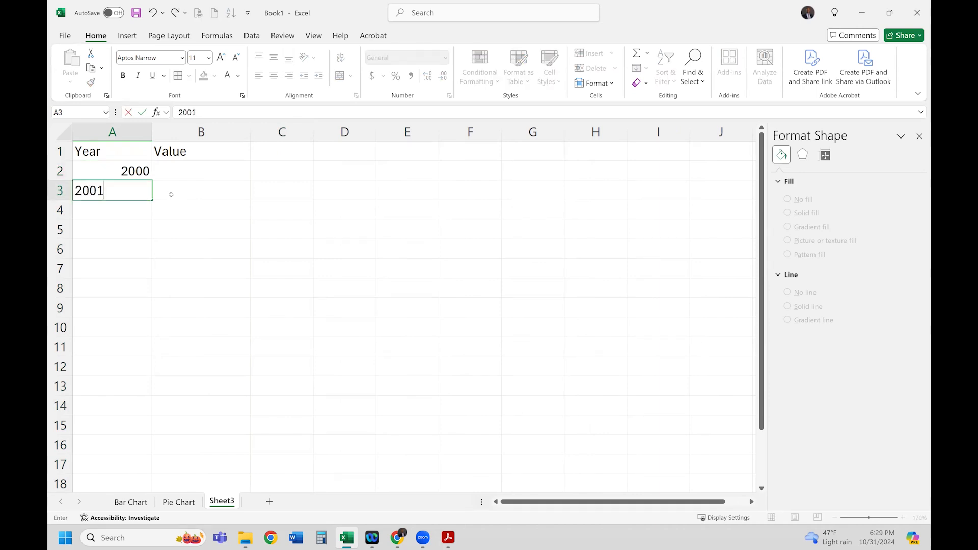
key(Return)
drag(141, 171, 143, 455)
scroll(128, 301, up, 4)
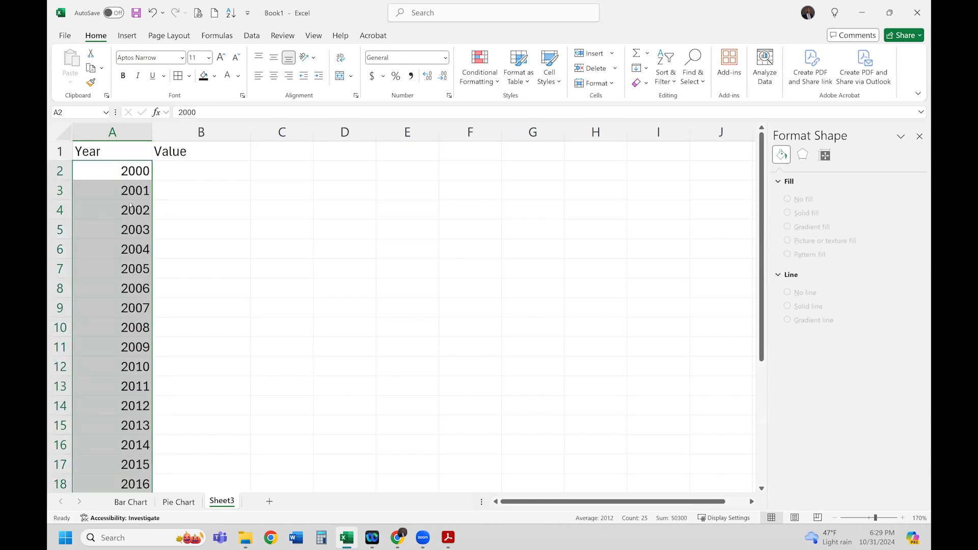
click(130, 191)
- Add borders to the Year and Value table and give its header row a black fill with white text
drag(131, 155, 171, 465)
click(179, 80)
drag(190, 152, 134, 153)
click(216, 75)
click(227, 76)
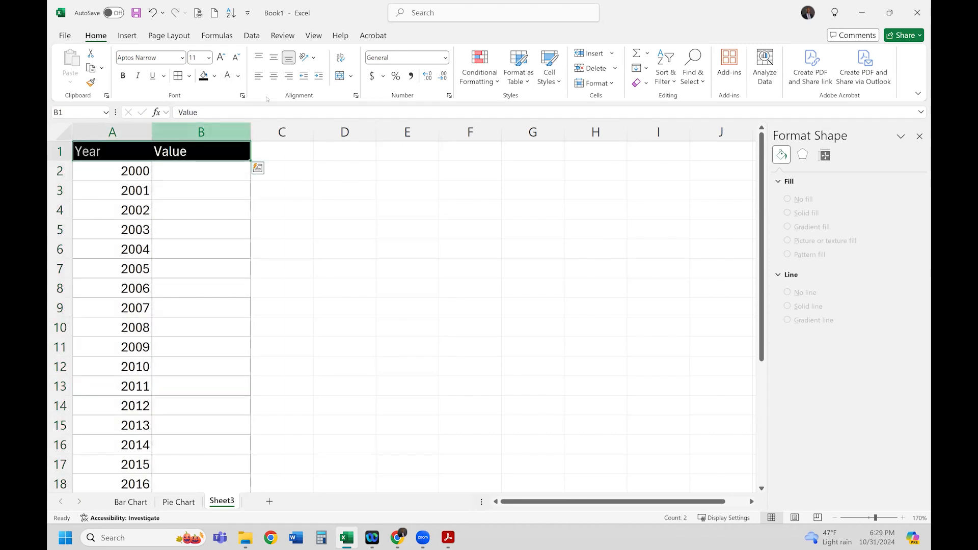
- Enter 500000 as the value for 2000 in B2 and apply the dollar Accounting format to column B
click(212, 188)
click(209, 168)
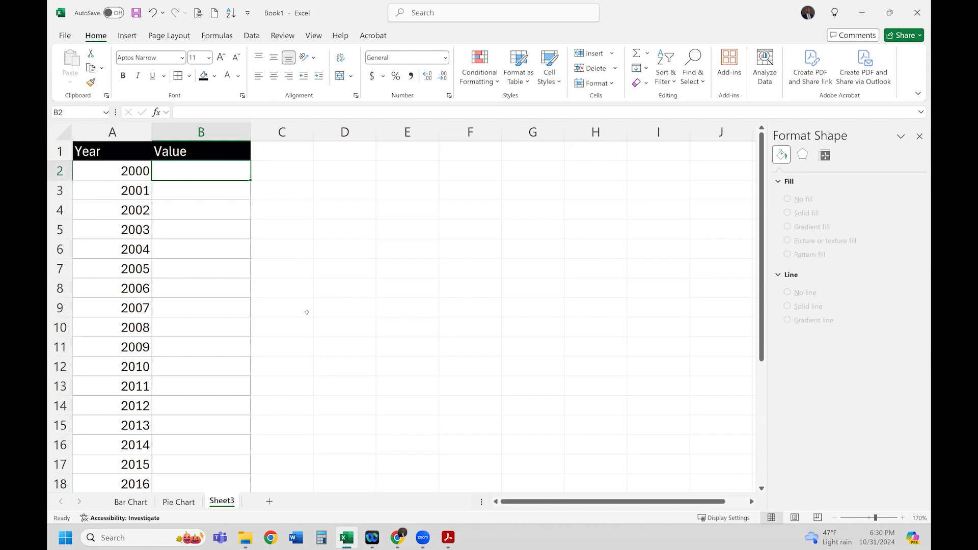
text(50)
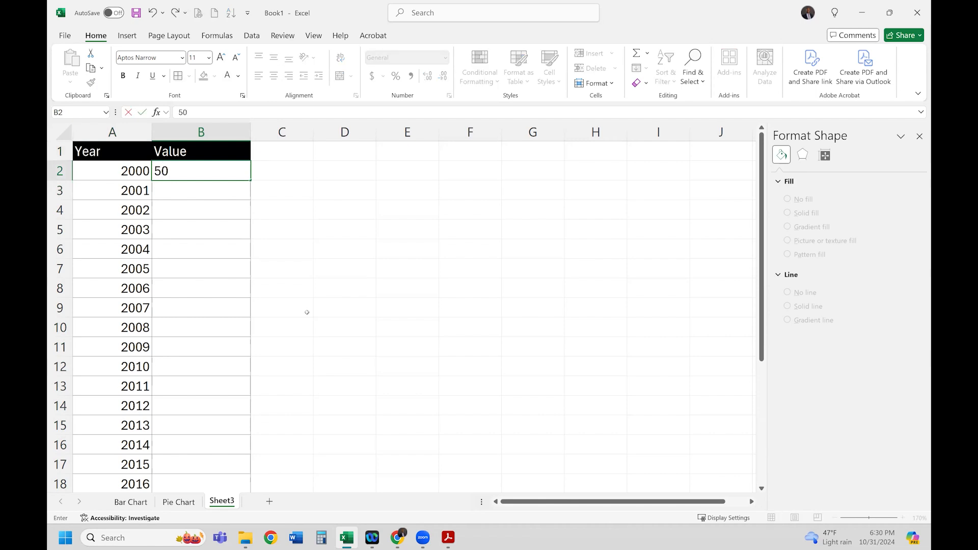
text(0000)
key(Return)
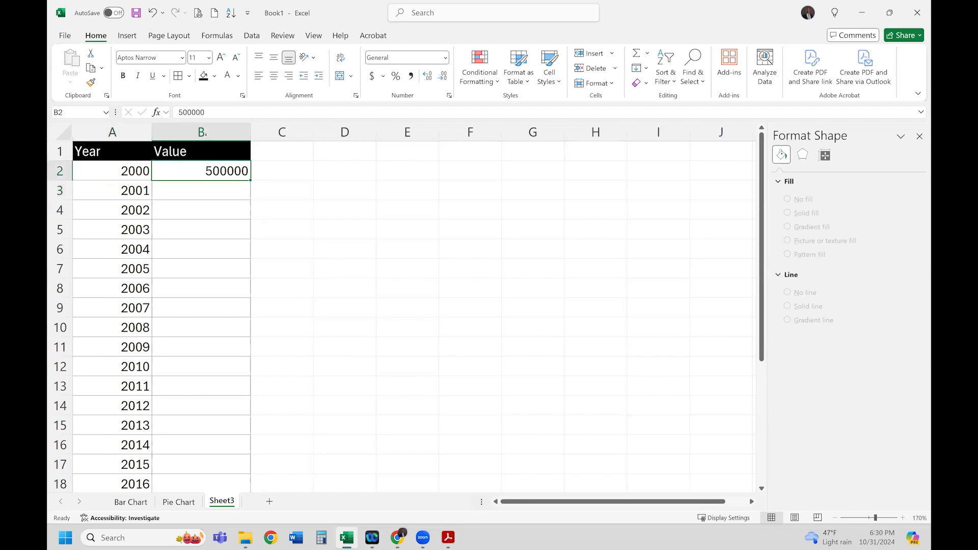
click(201, 132)
click(203, 202)
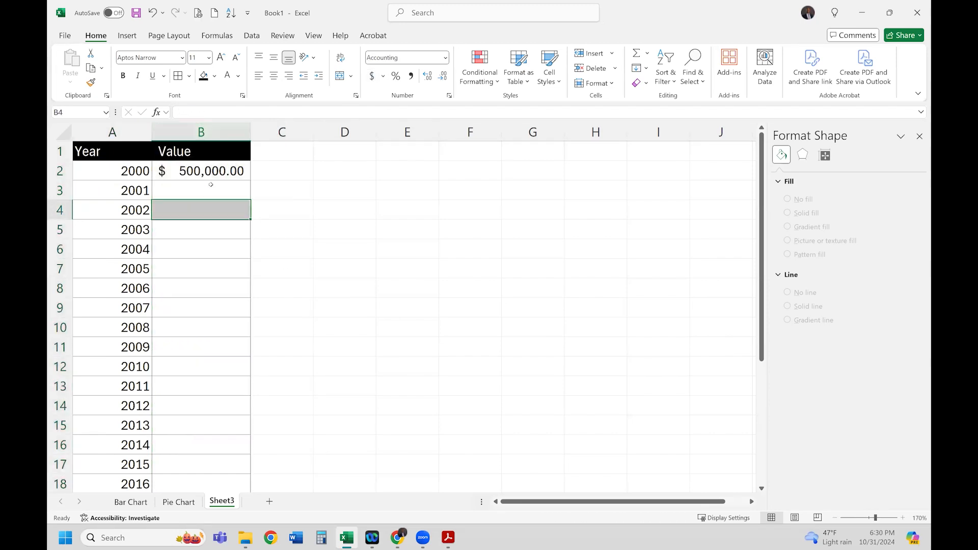
- Enter the values 505,000, 495,000 and 480,000 for 2001 through 2003 in B3:B5
key(Up)
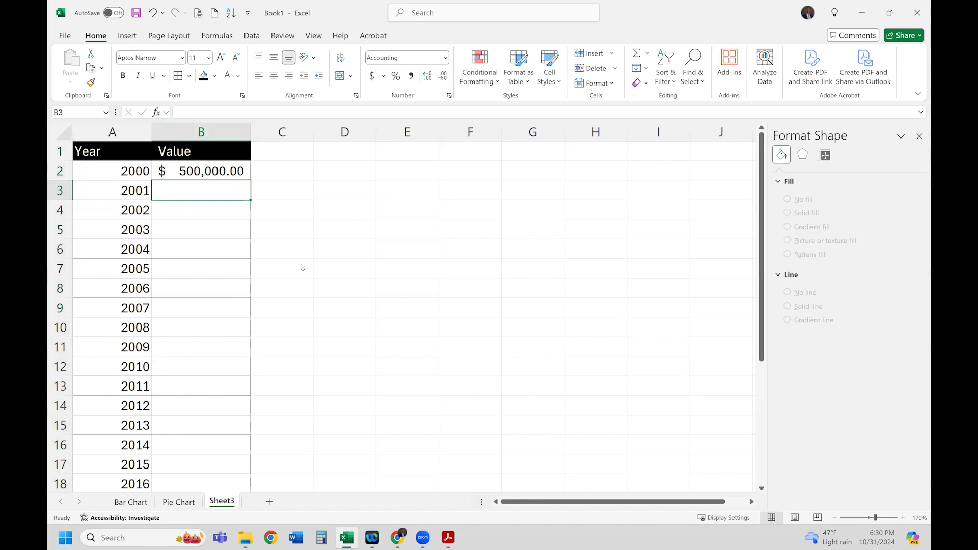
text(5)
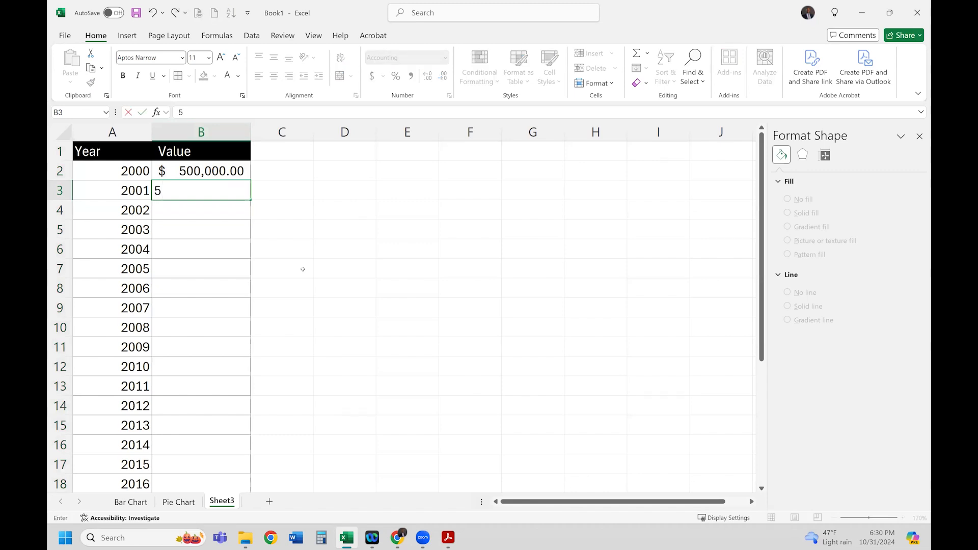
text(05,0)
text(000)
key(Return)
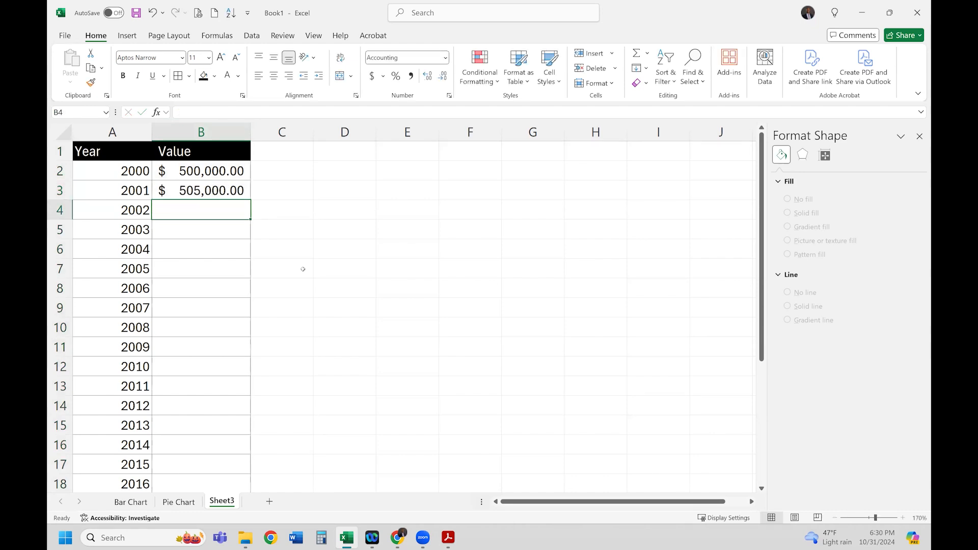
text(495000)
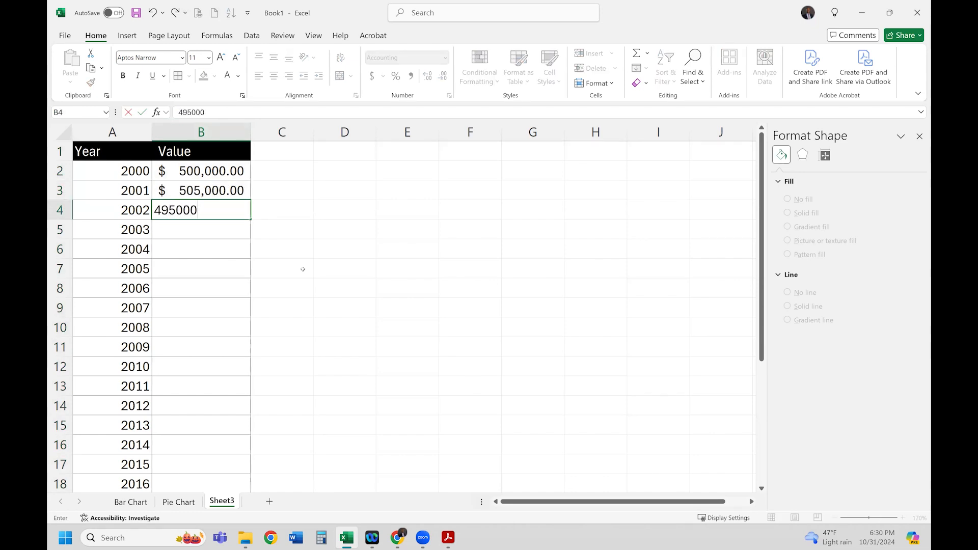
key(Return)
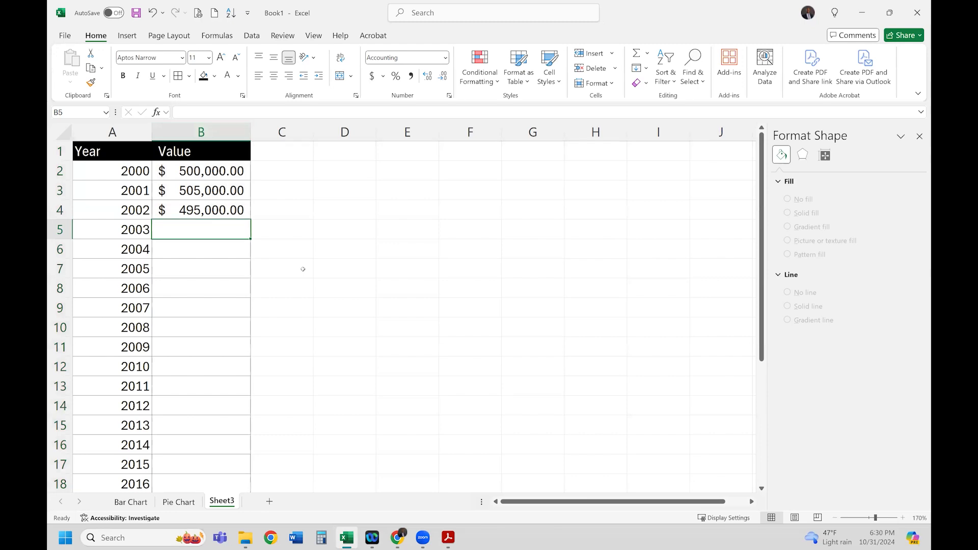
text(480000)
key(Return)
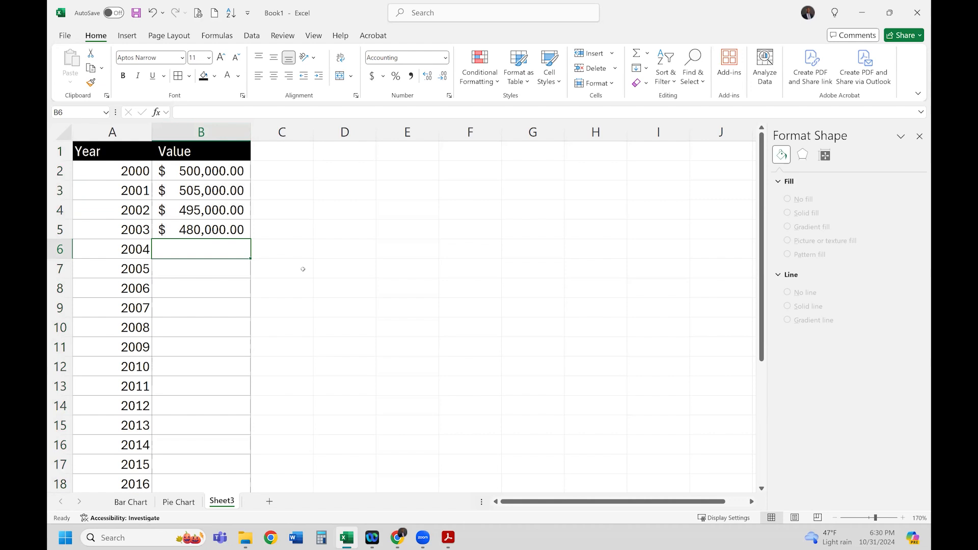
- Enter the values 421,000, 501,000 and 580,000 for 2004 through 2006 in B6:B8
text(421,000)
key(Return)
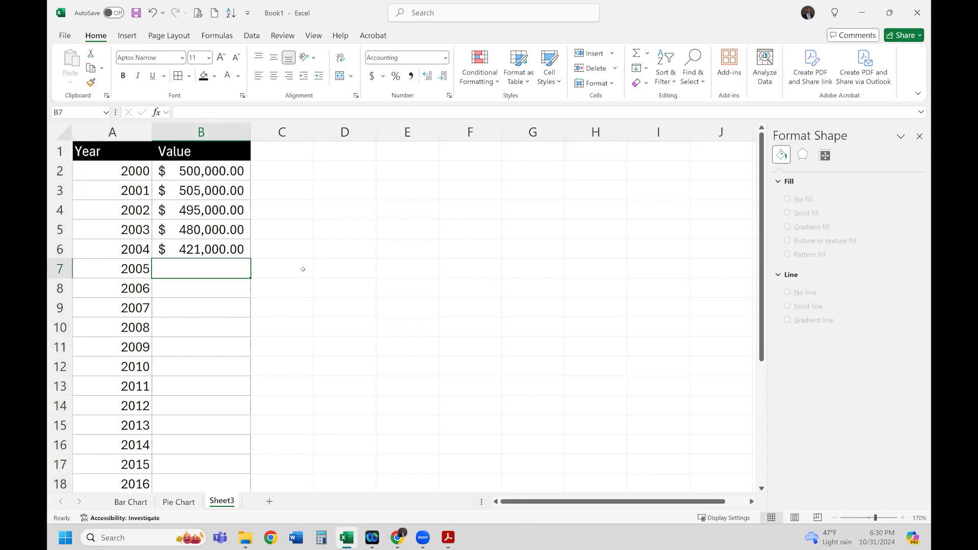
text(501,)
text(000)
key(Return)
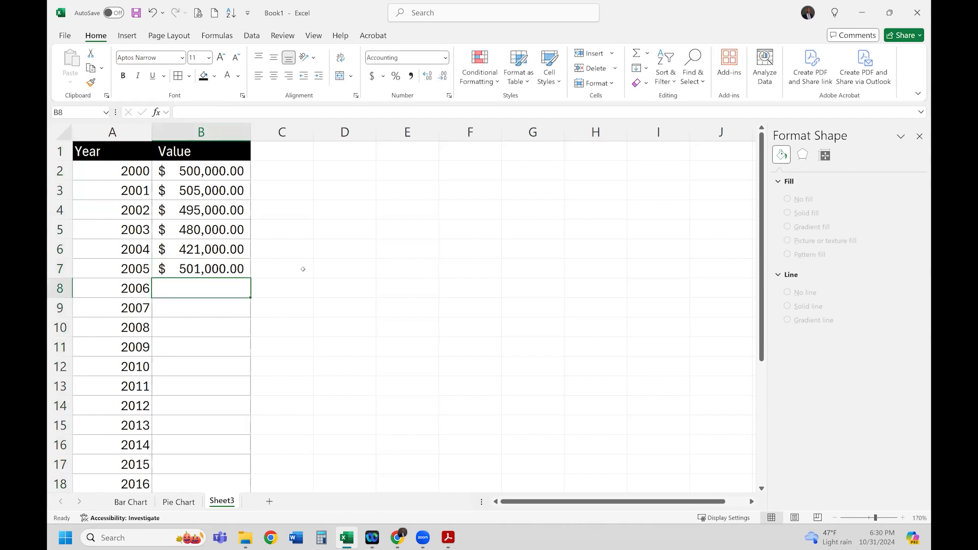
text(58)
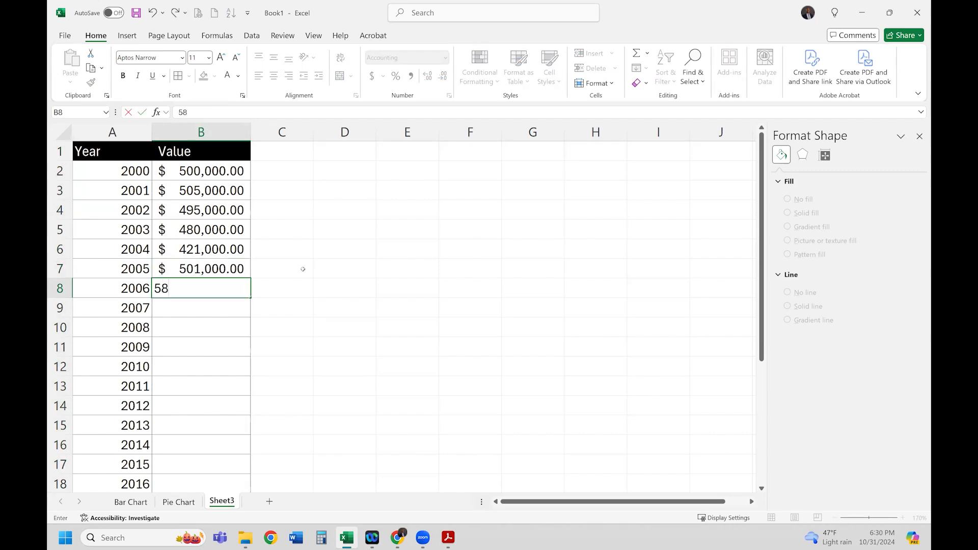
text(0000)
key(Return)
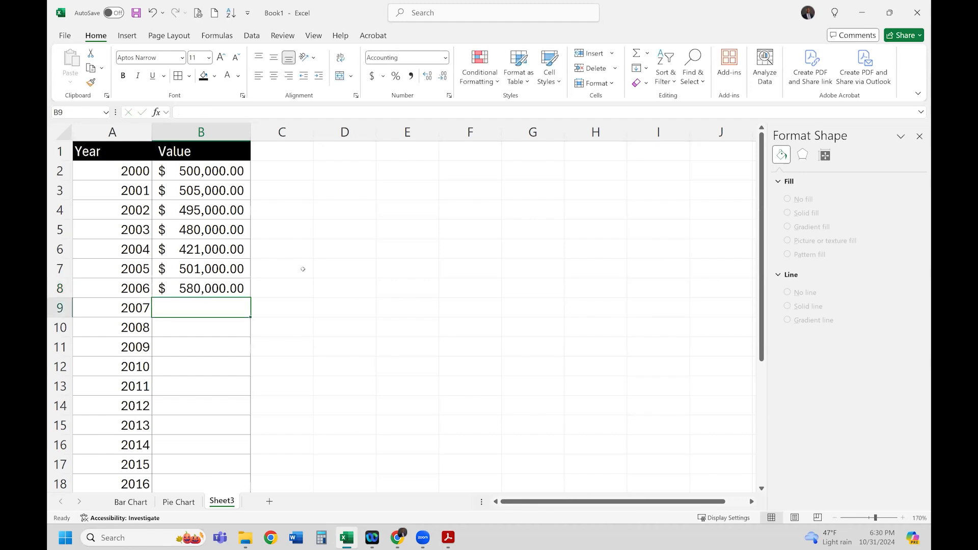
- Enter 612,000 as the value for 2007 and 610,000 for 2008 in B9:B10
text(6)
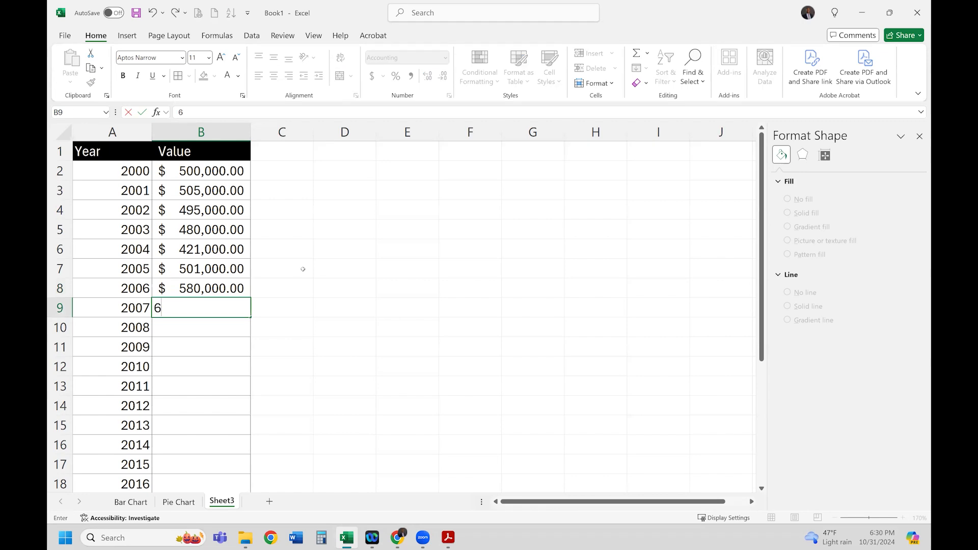
text(12000)
key(Return)
text(6)
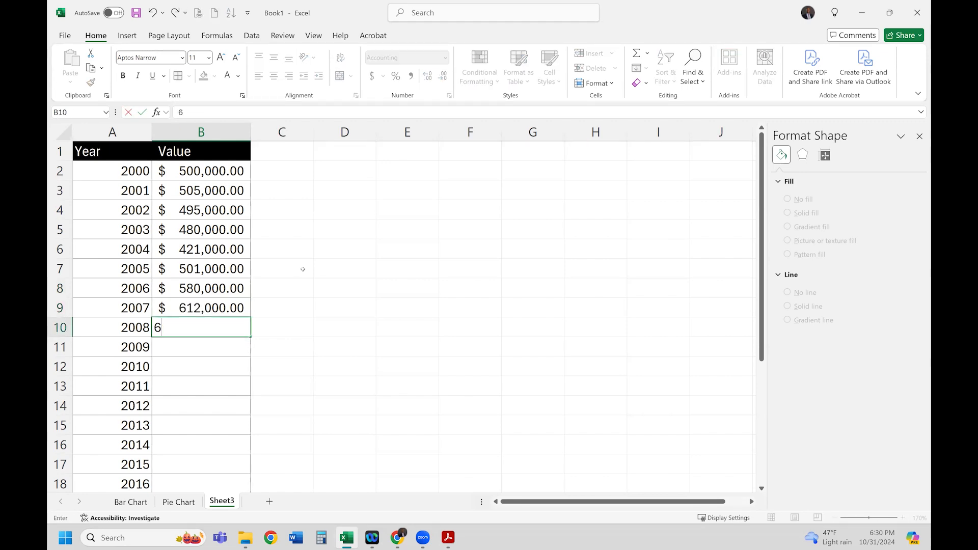
text(10000)
key(Return)
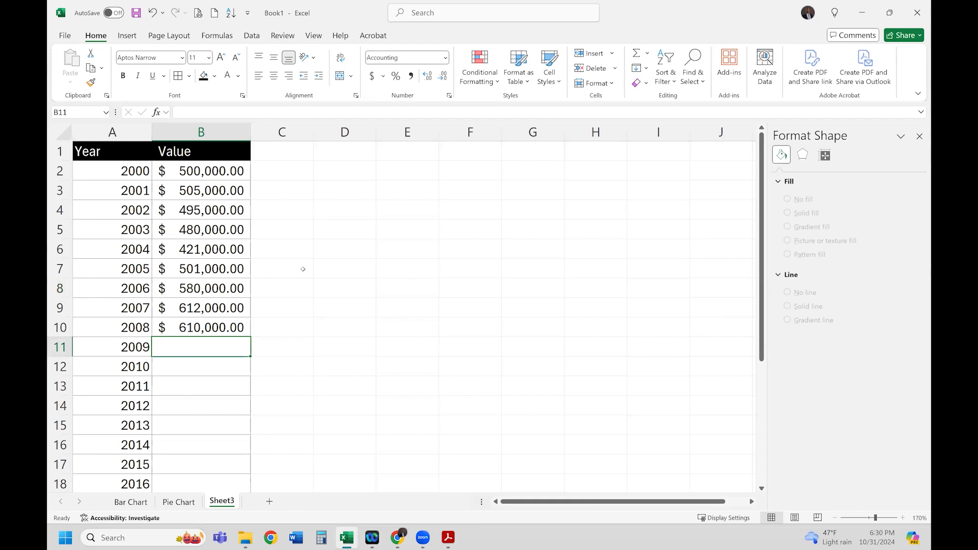
- Fill in the 2009 value in B11 as 589,000 and enter 665,000 for 2010 in B12
text(58900)
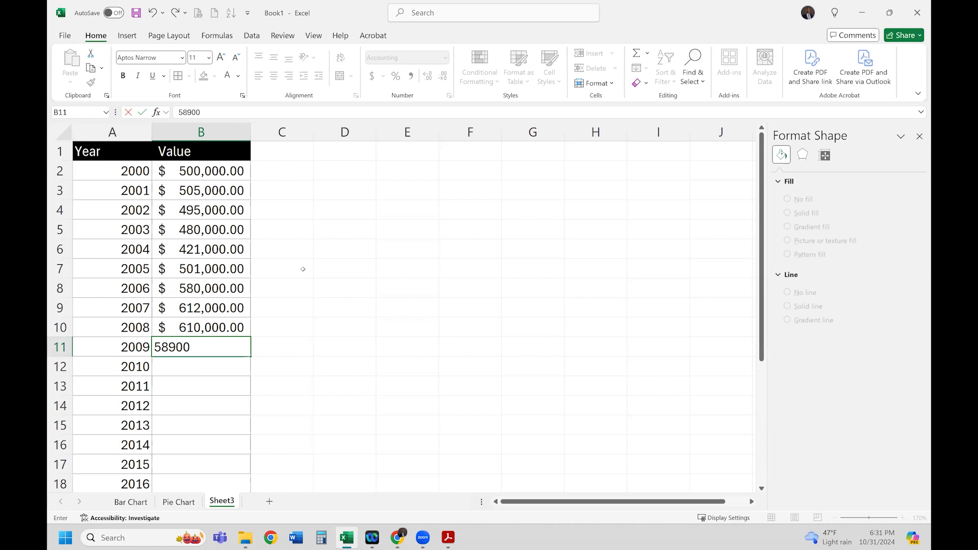
key(Return)
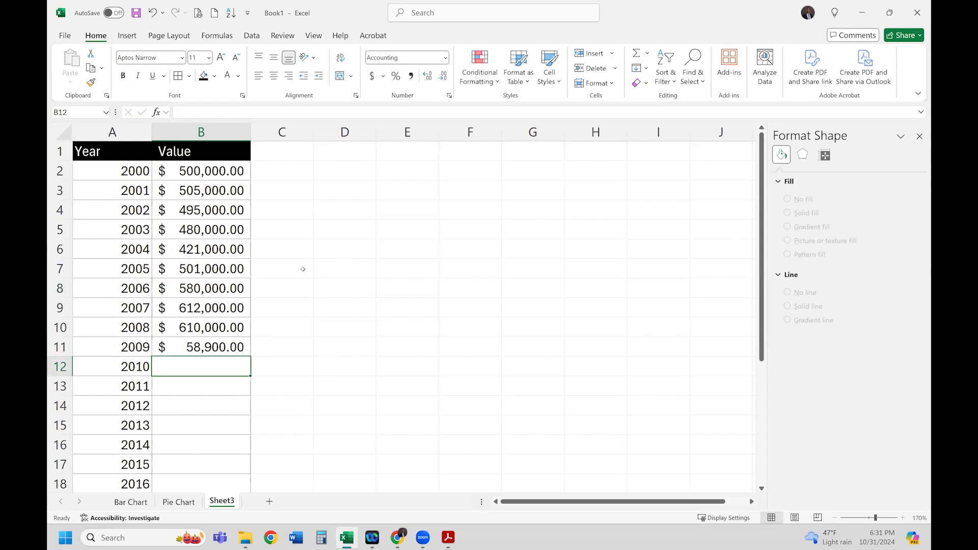
key(Up)
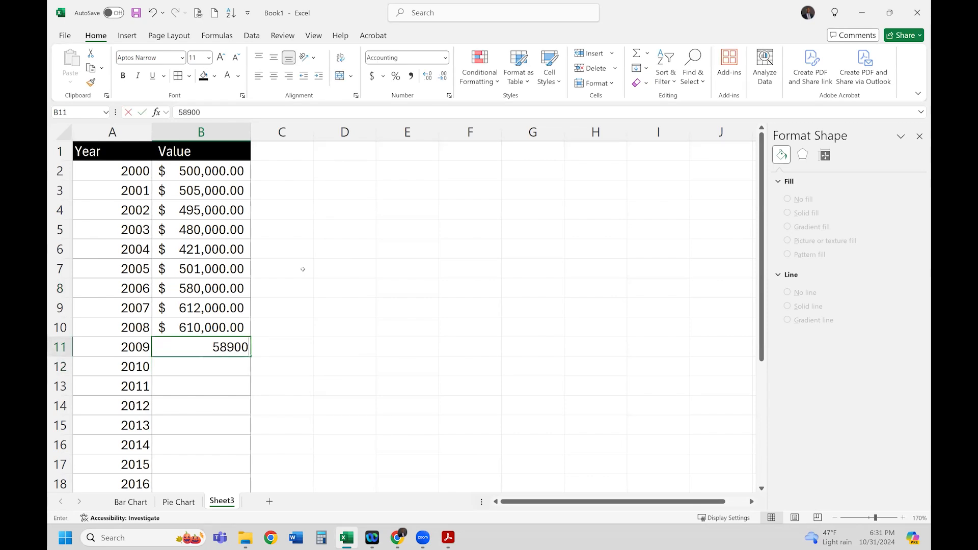
text(589,000)
key(Return)
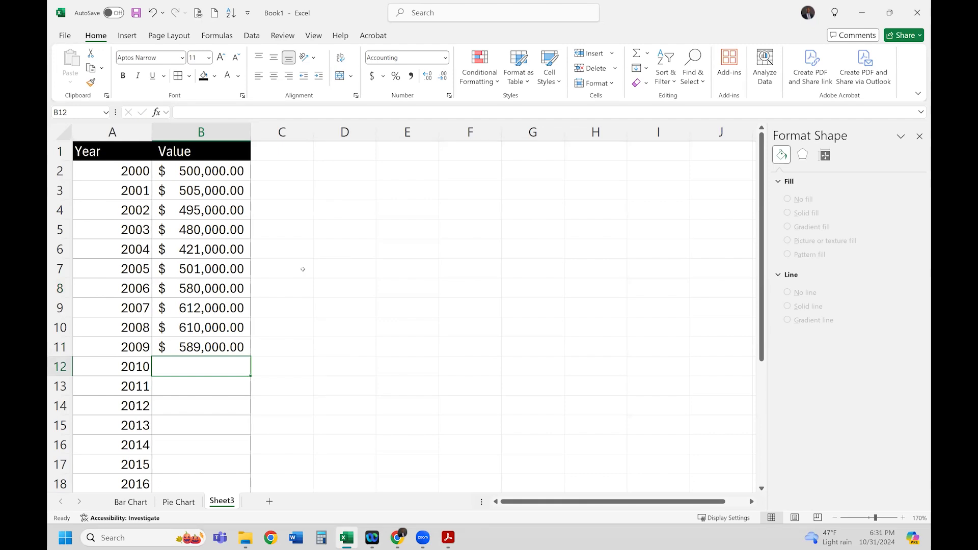
text(66)
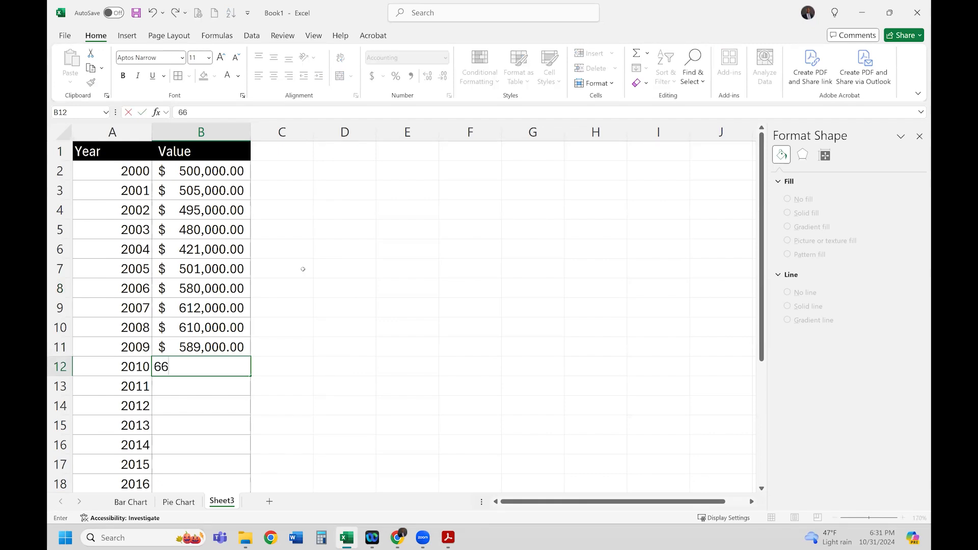
text(5,000)
key(Return)
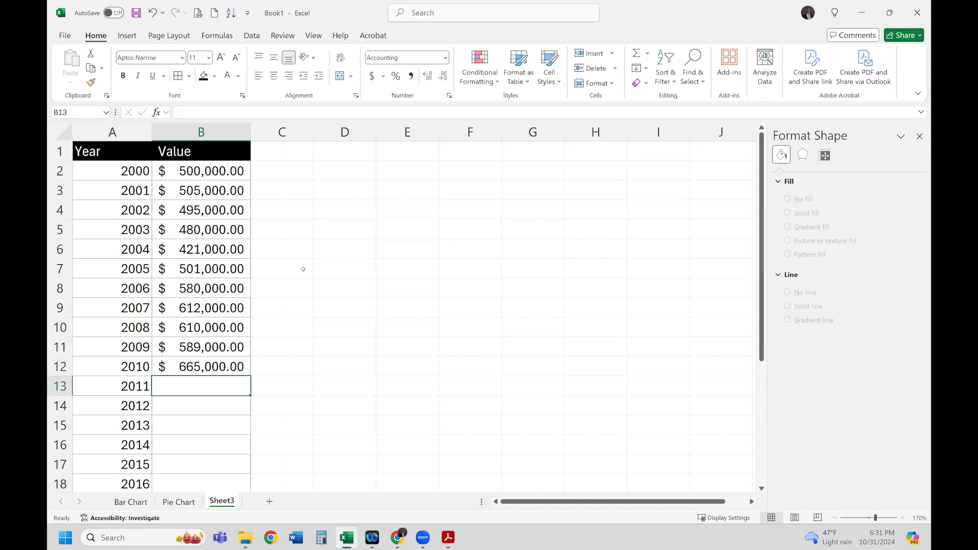
- Enter the values 701,000, 712,000, 745,000 and 701,000 for 2011 through 2014 in B13:B16
text(701000)
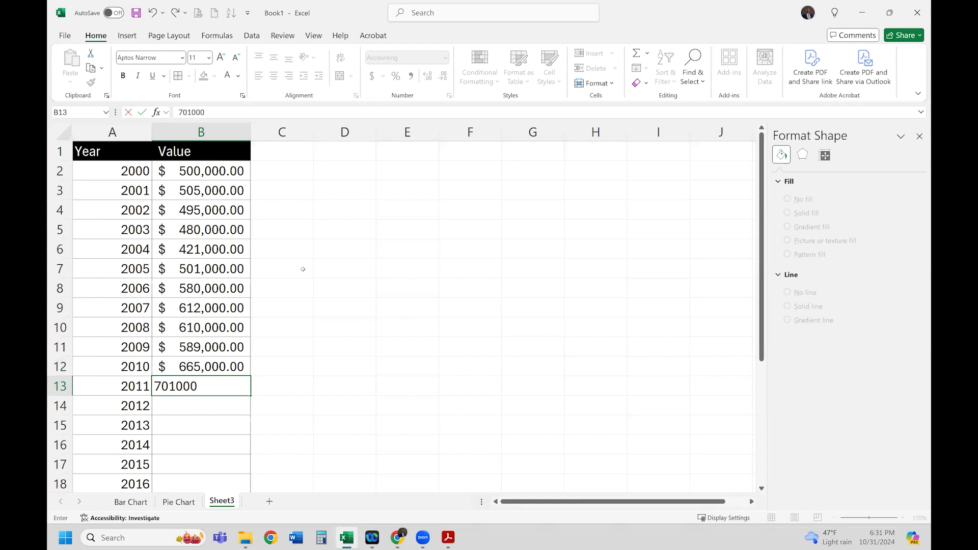
key(Return)
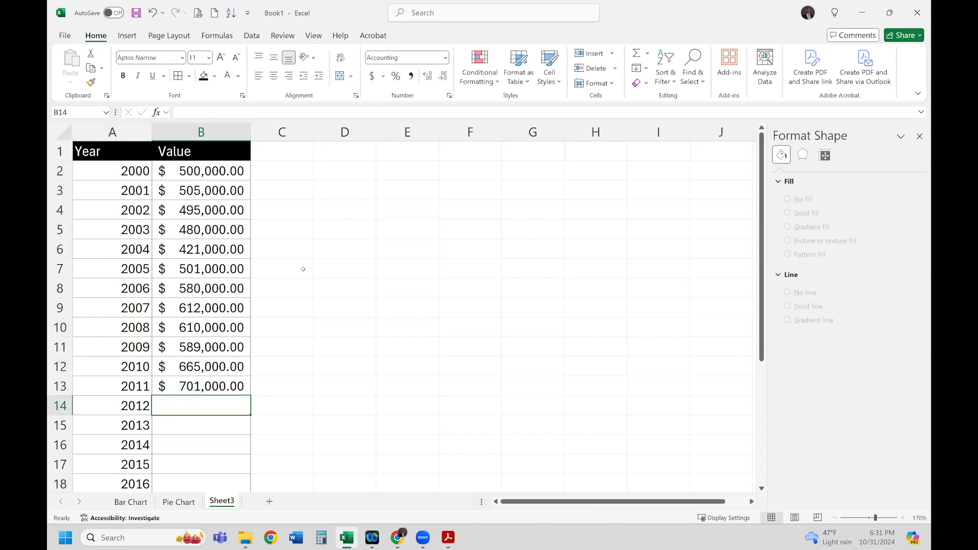
text(712000)
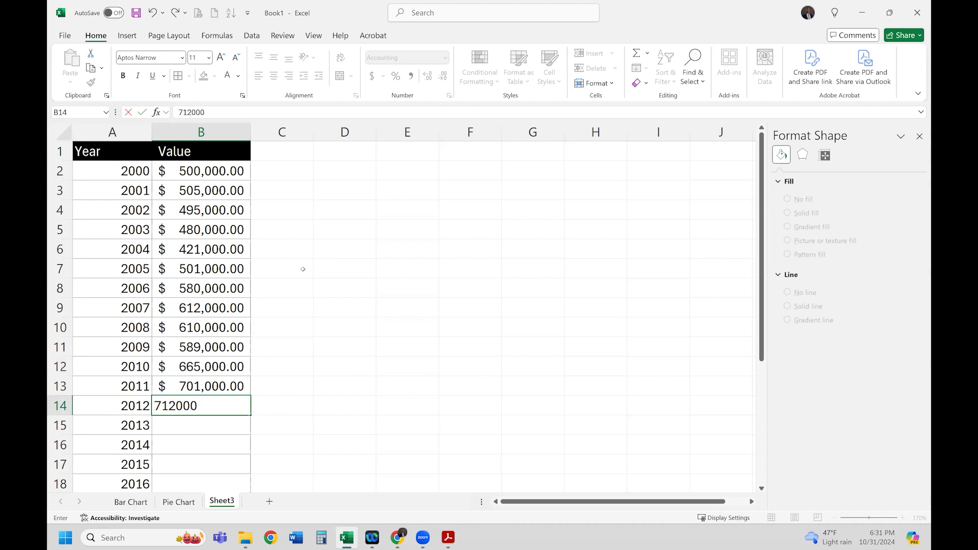
key(Return)
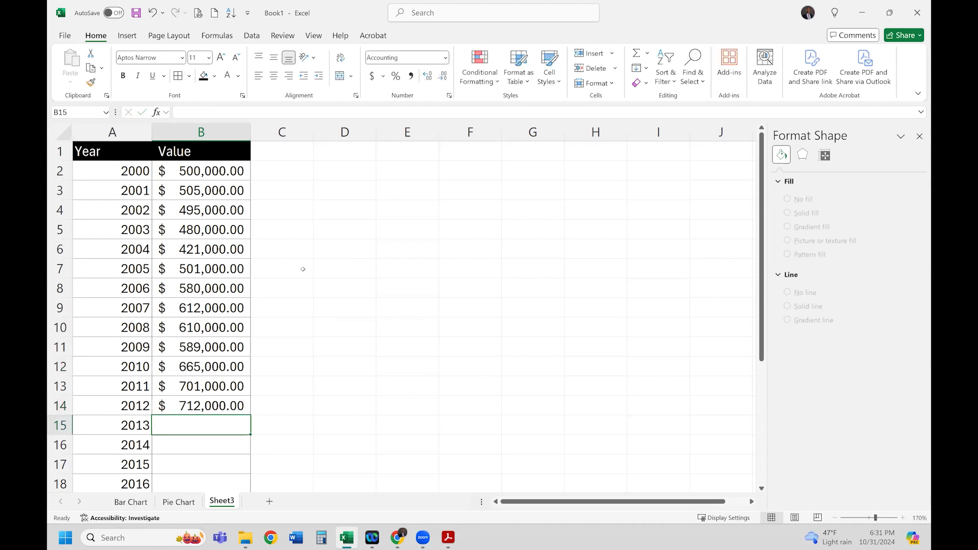
text(745000)
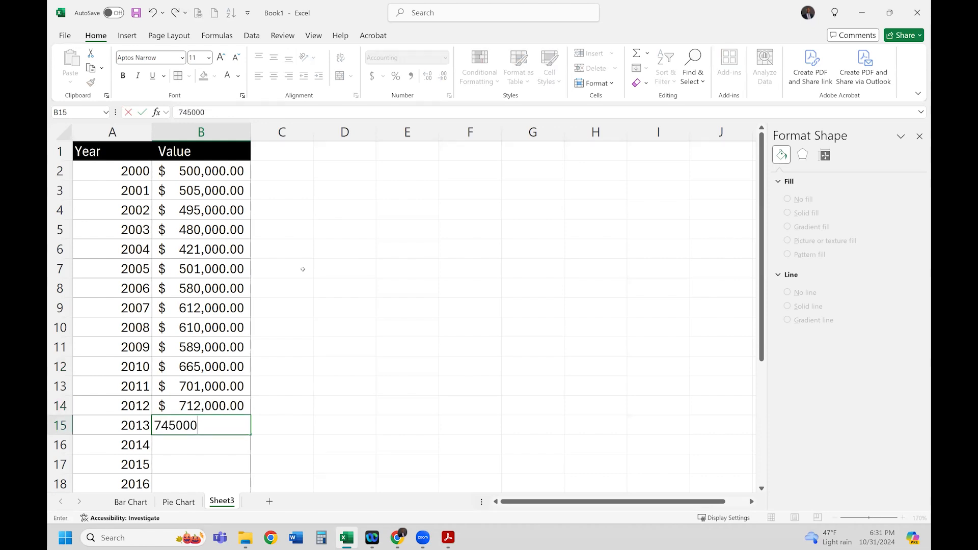
key(Return)
text(701000)
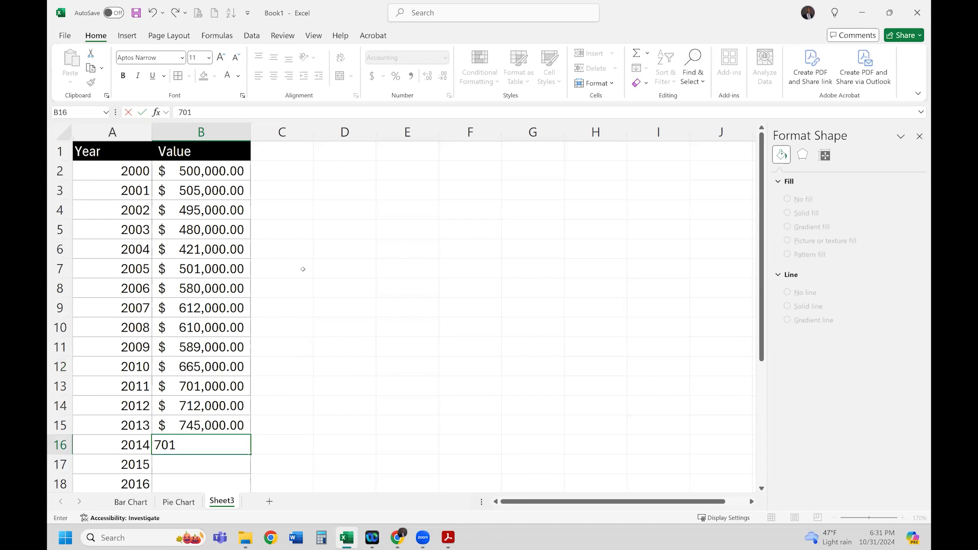
key(Return)
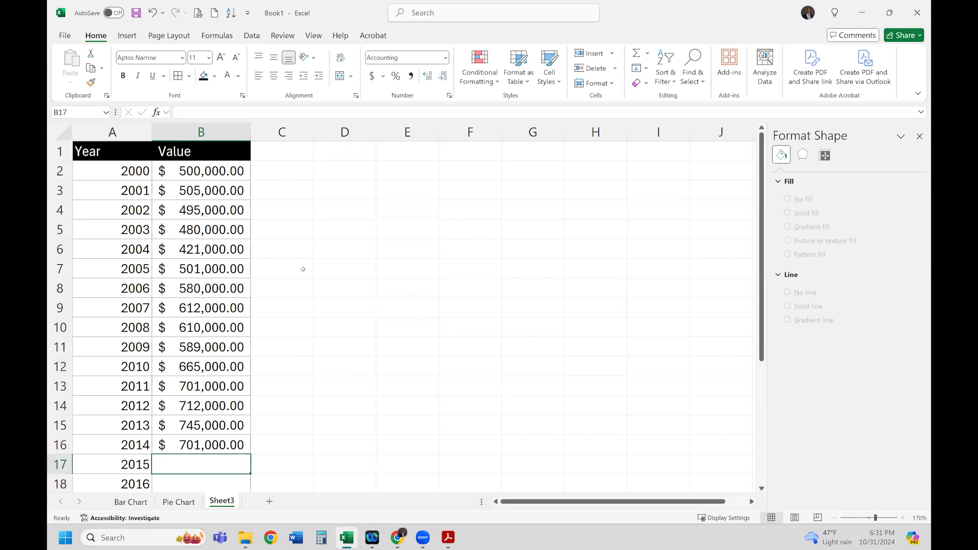
- Enter the values 798,000, 746,500 and 714,325 for 2015 through 2017 in B17:B19
text(7)
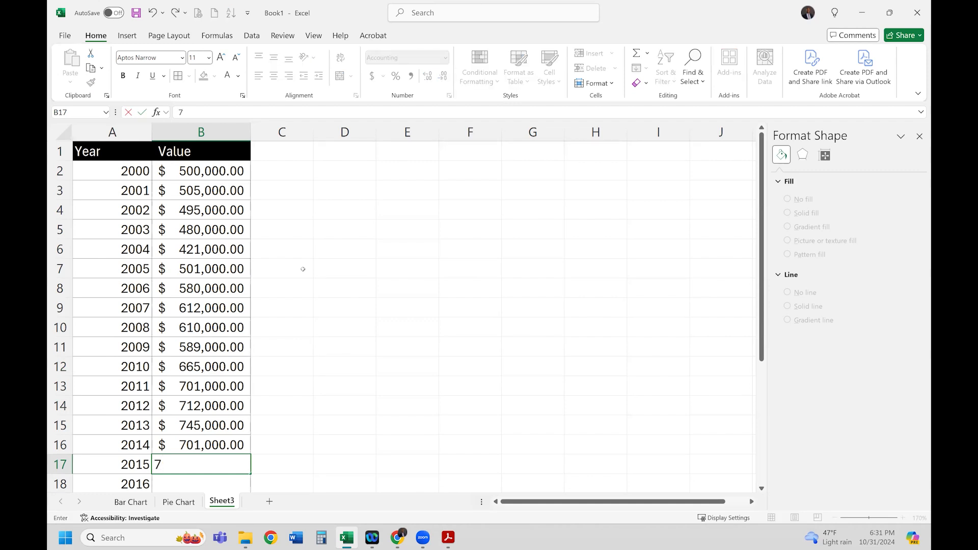
text(98,000)
key(Return)
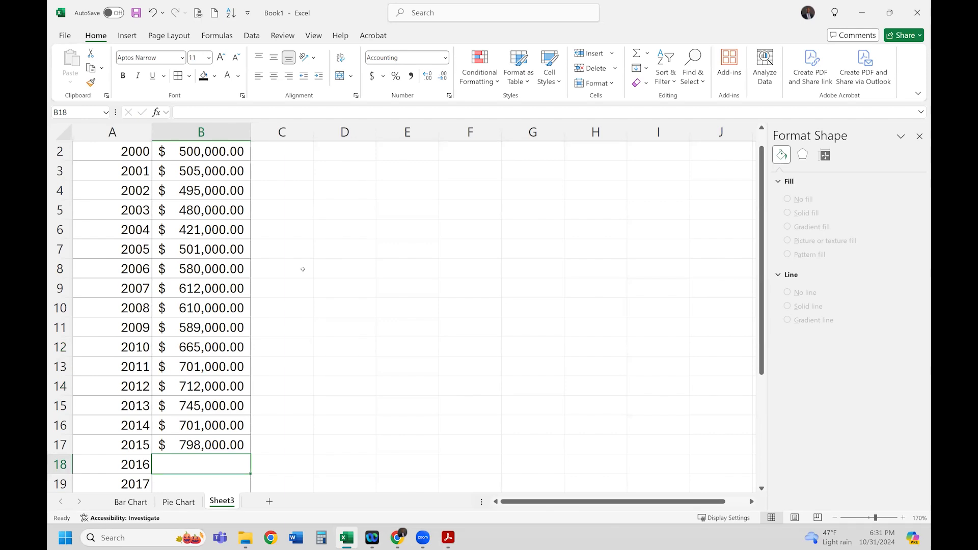
text(746,500)
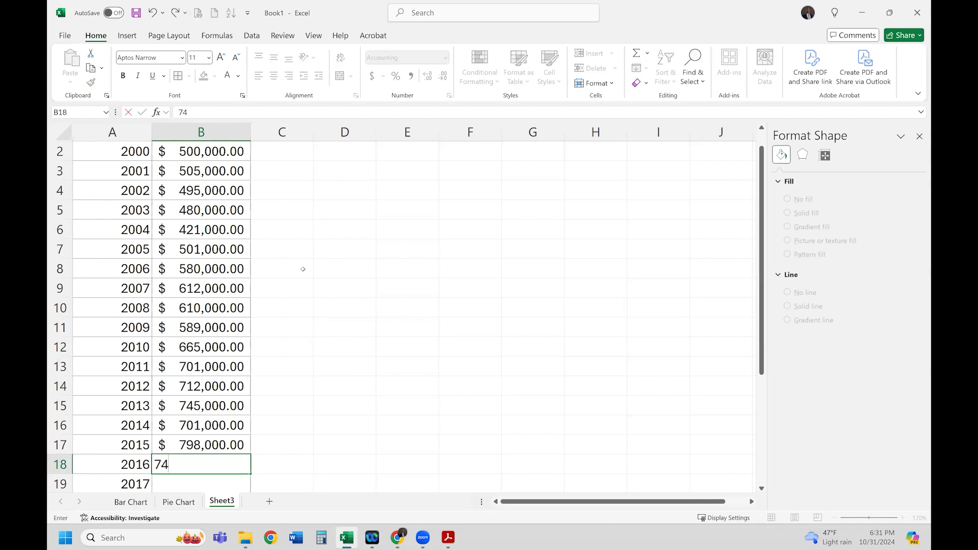
key(Return)
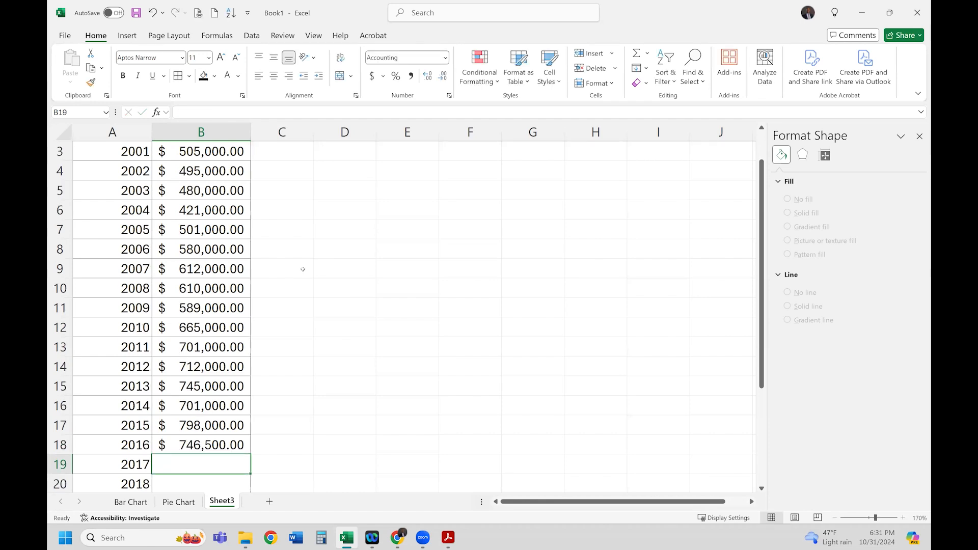
text(714)
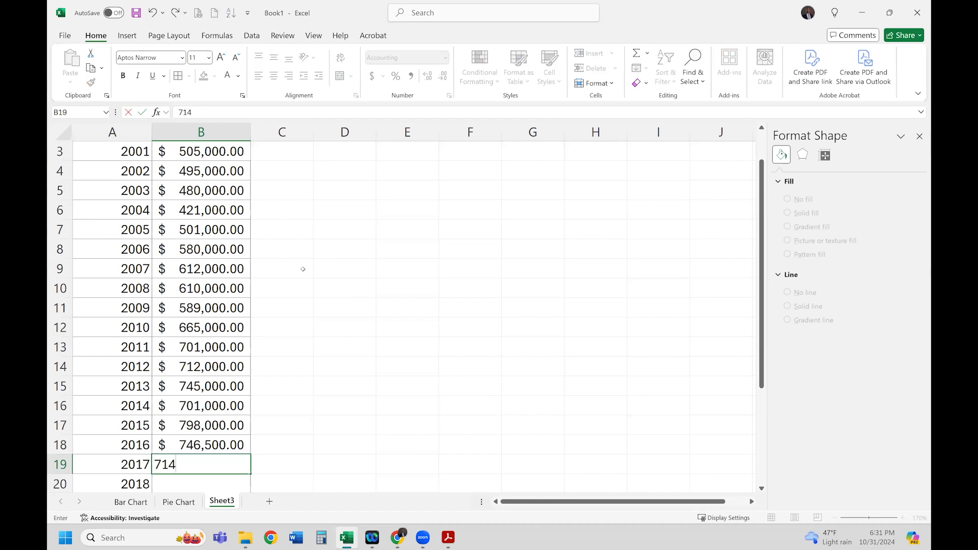
text(,325)
key(Return)
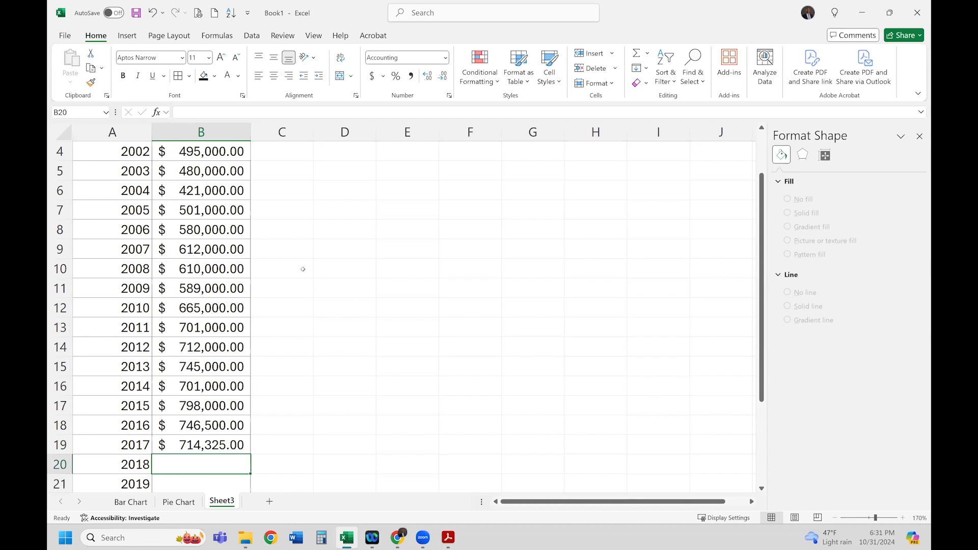
- Enter 764,998 as the value for 2018 and 770,356 for 2019 in B20:B21
text(7)
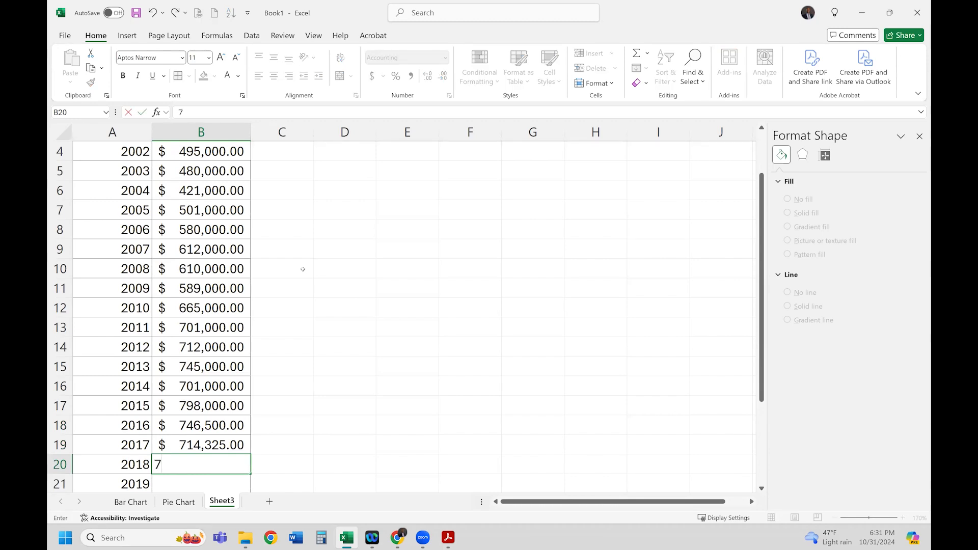
text(64998)
key(Return)
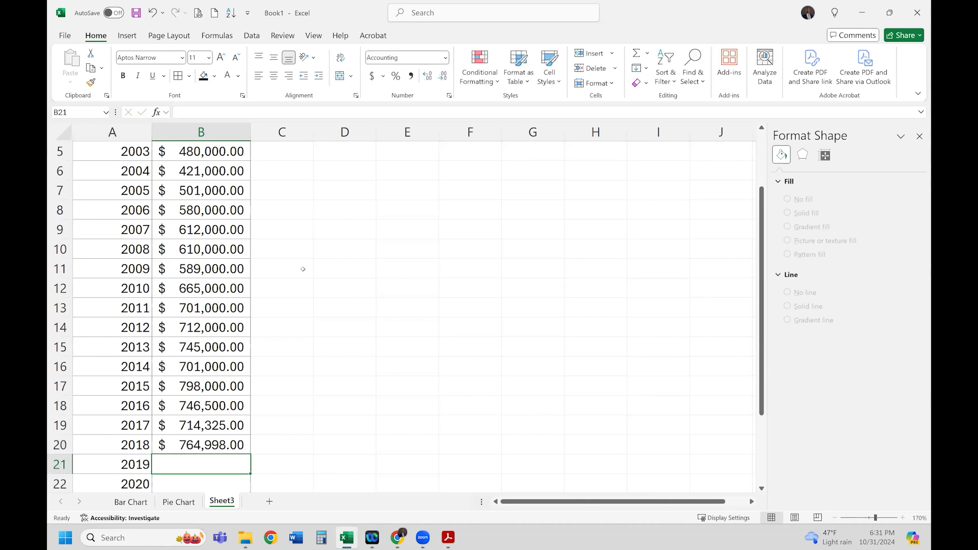
text(77)
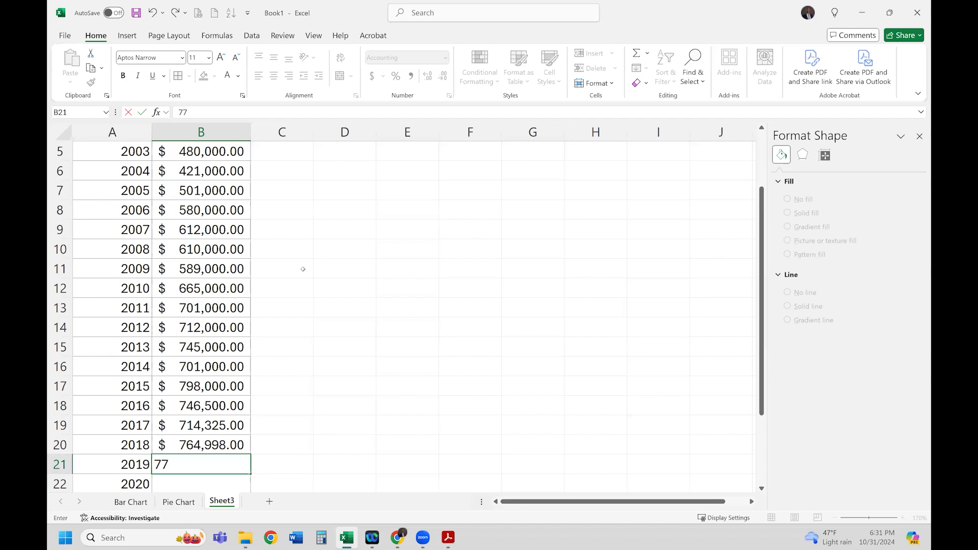
text(0,356)
key(Return)
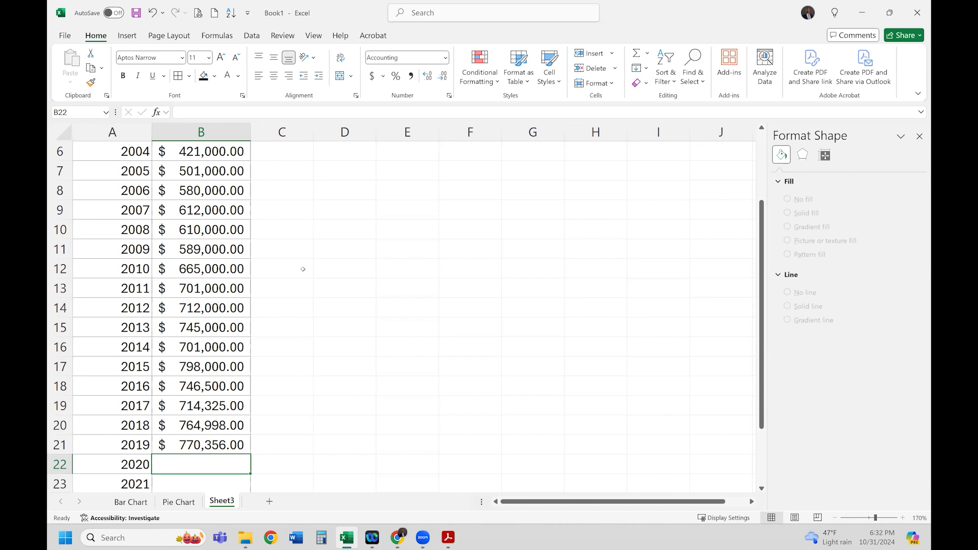
- Enter 689,000 as the value for 2020 in B22 and 750,000 for 2021 in B23
text(689,)
text(000)
key(Return)
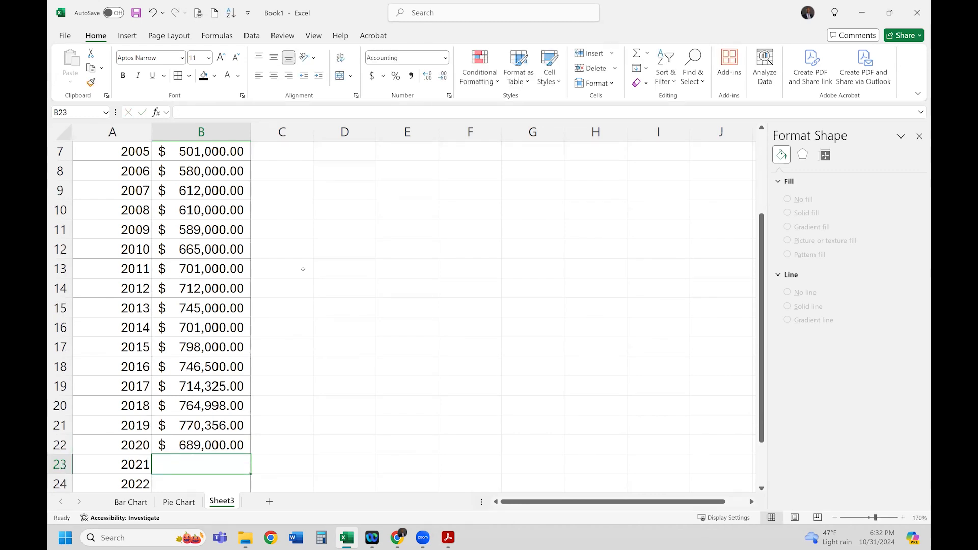
text(75000)
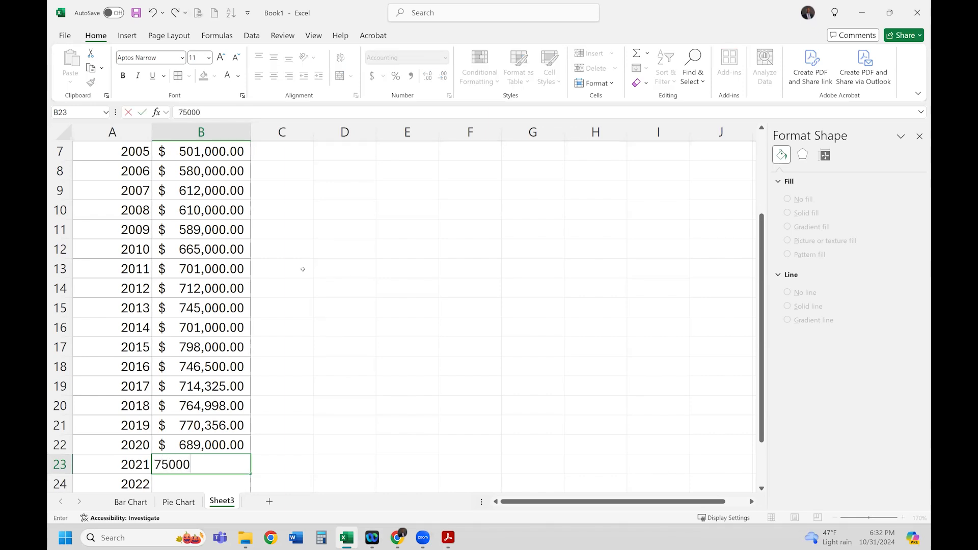
key(Return)
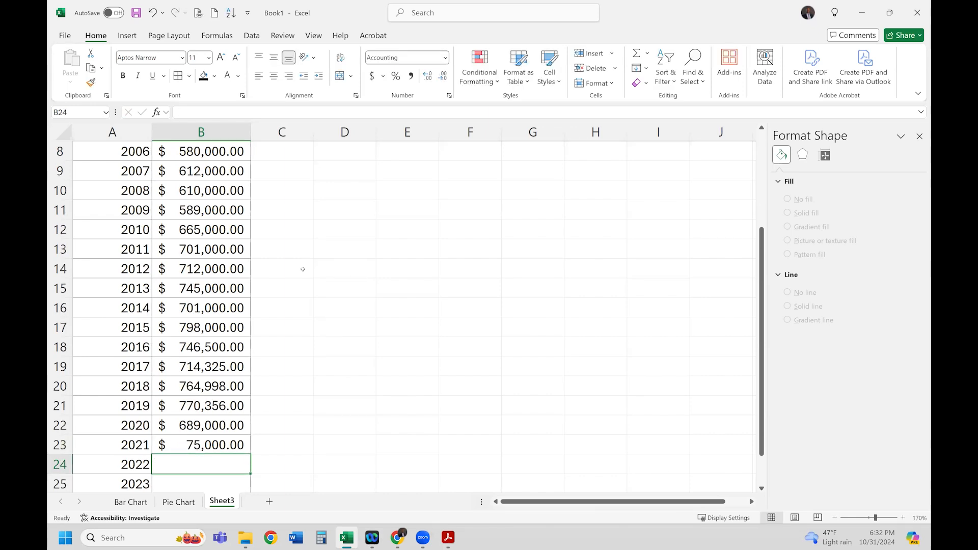
key(Up)
text(750,000)
key(Return)
- Enter the values 801,000, 823,000 and 902,000 for 2022 through 2024 in B24:B26
text(801000)
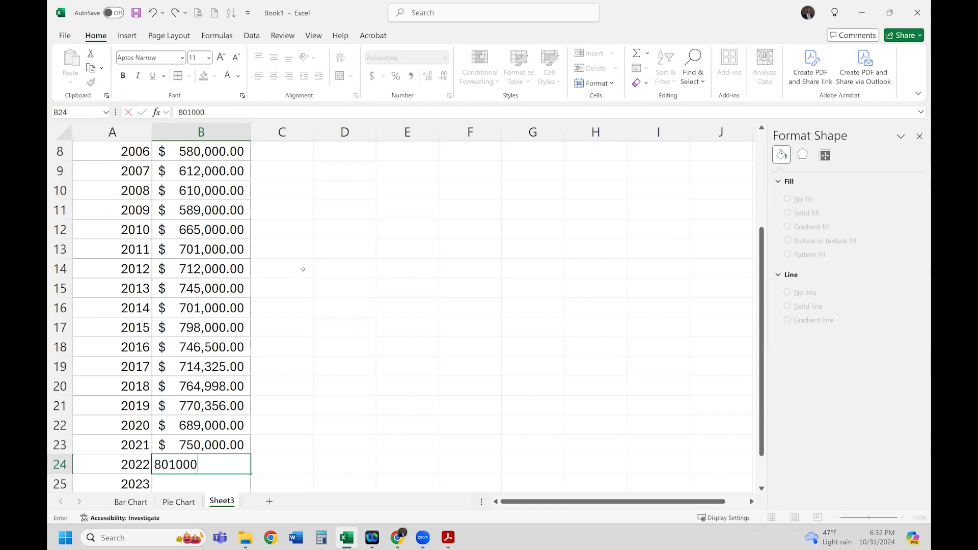
key(Return)
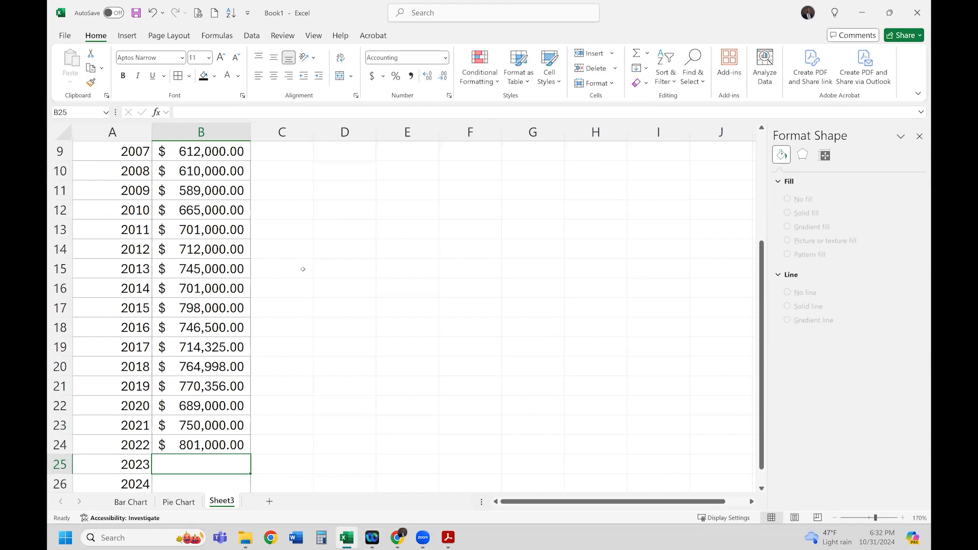
text(823000)
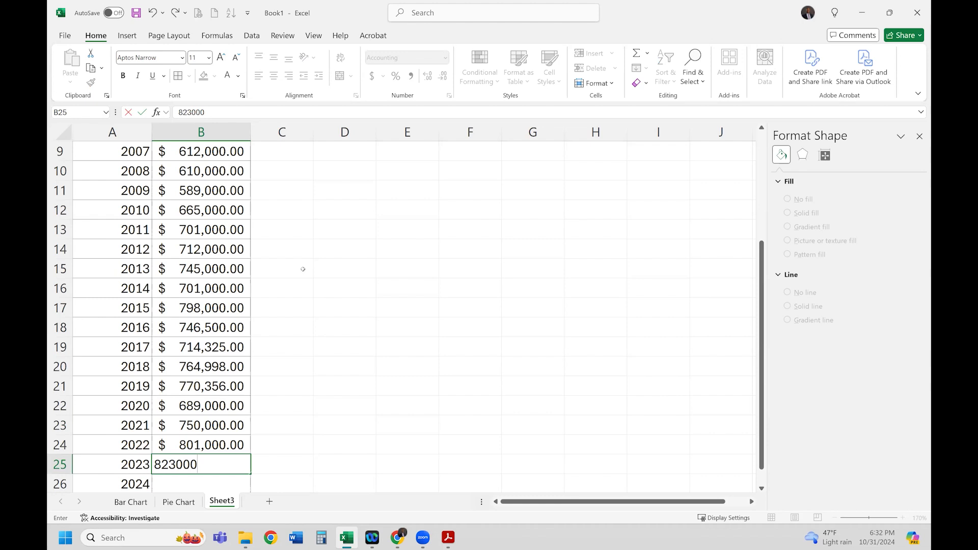
key(Return)
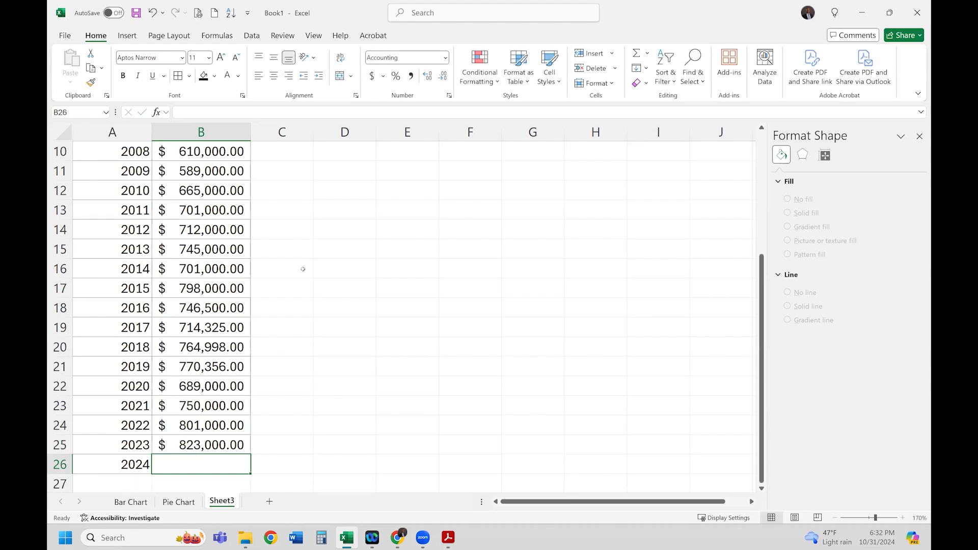
text(9)
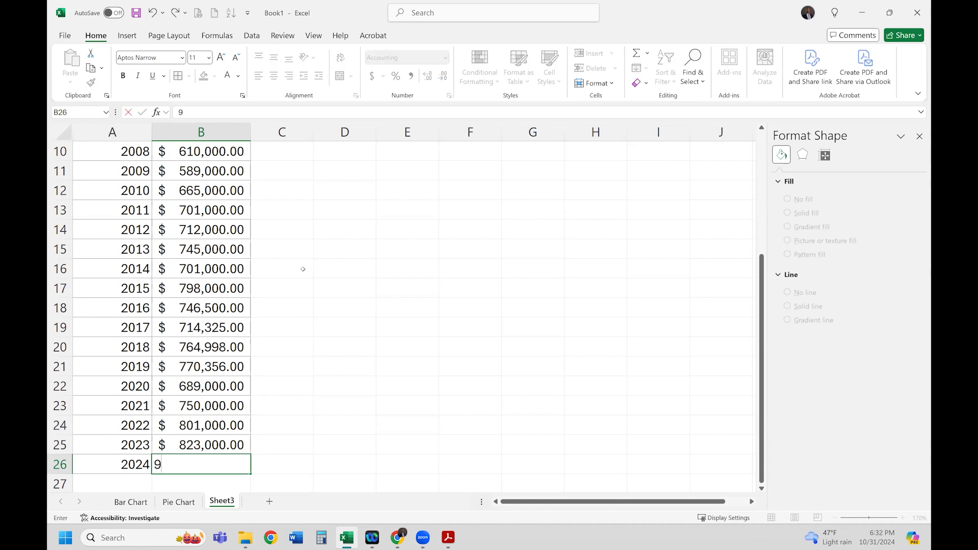
text(02,000)
key(Return)
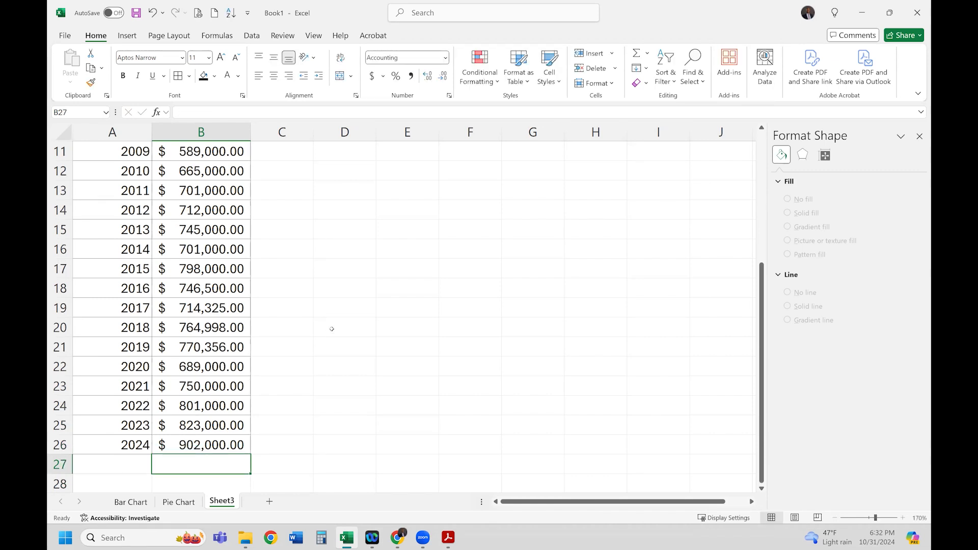
- Change the font color of the 2000 row, A2:B2, to standard red
scroll(332, 329, up, 3)
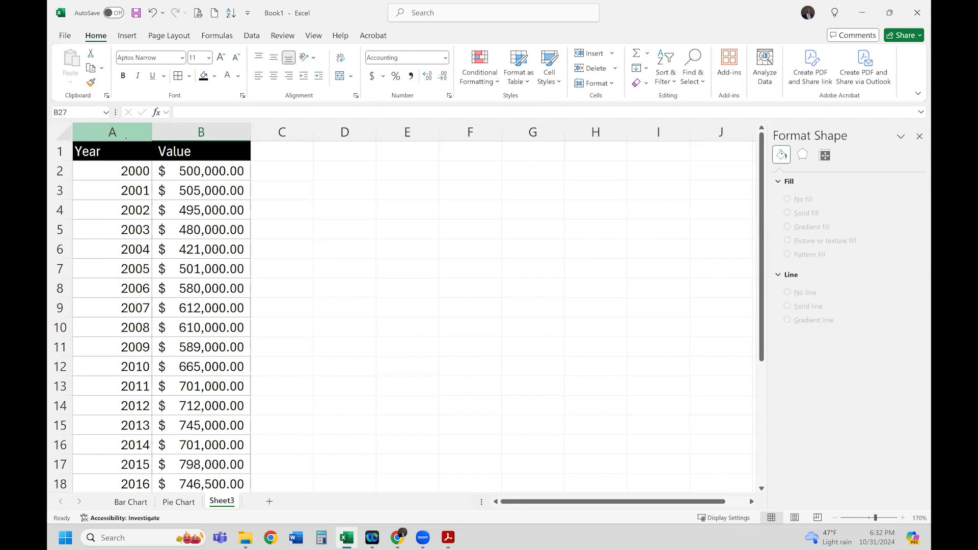
drag(130, 171, 208, 172)
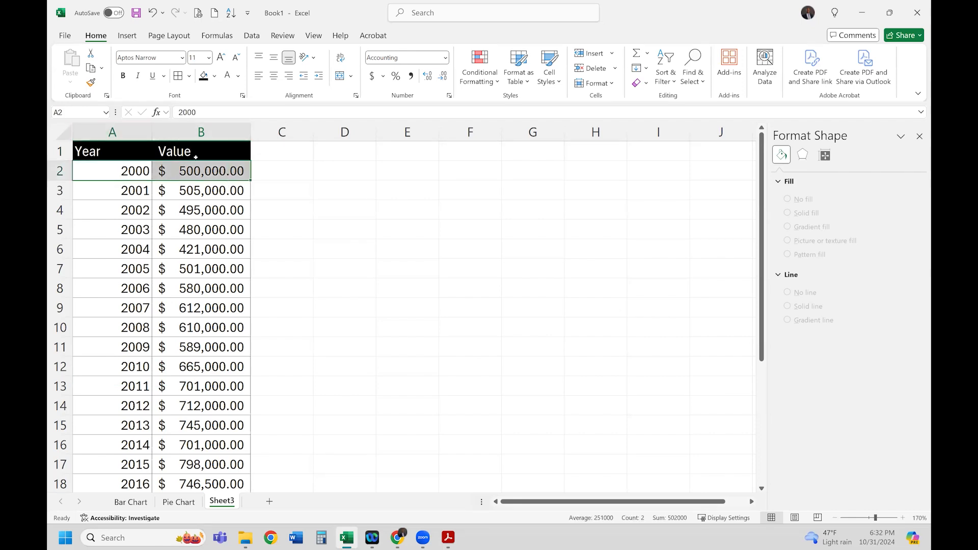
click(238, 76)
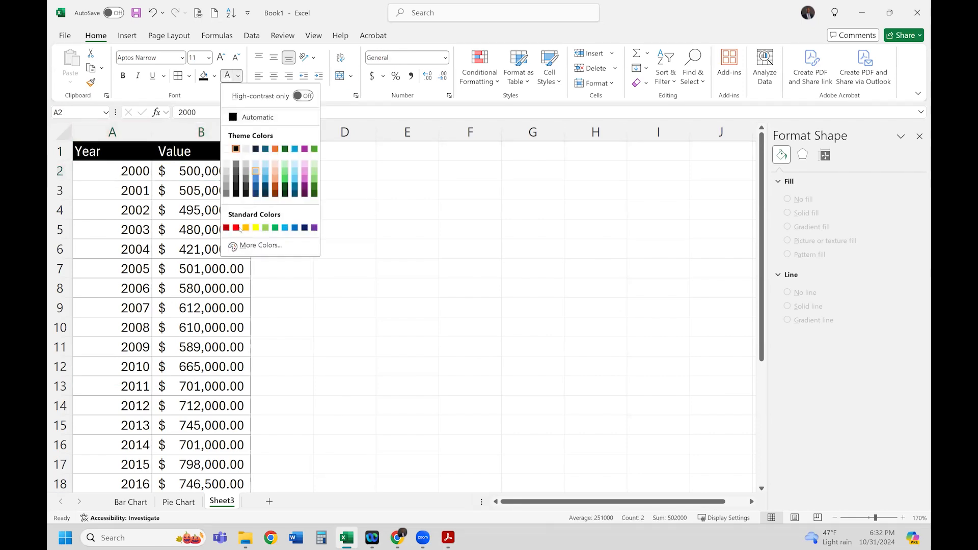
click(175, 218)
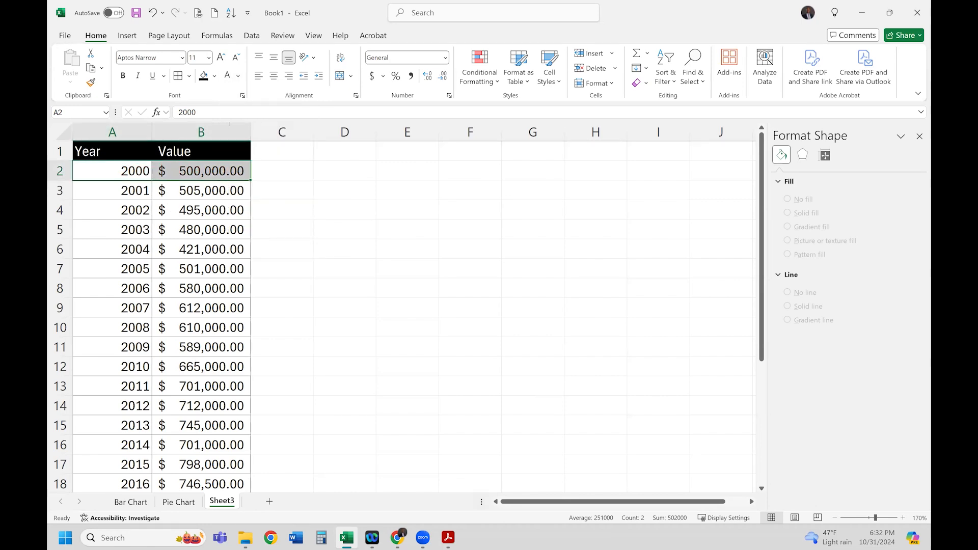
click(238, 75)
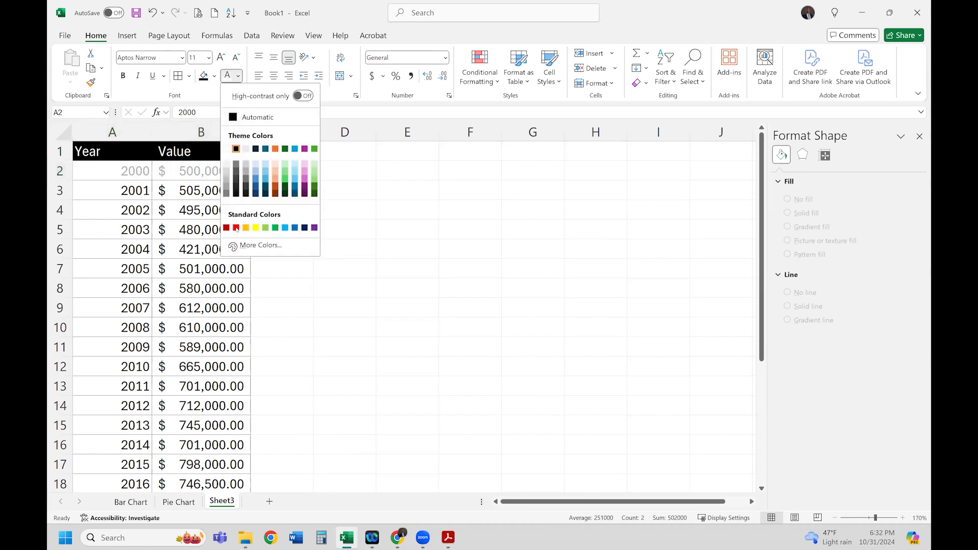
click(236, 228)
click(163, 249)
- Apply the same red font color to the 2024 row, A26:B26
scroll(163, 451, down, 3)
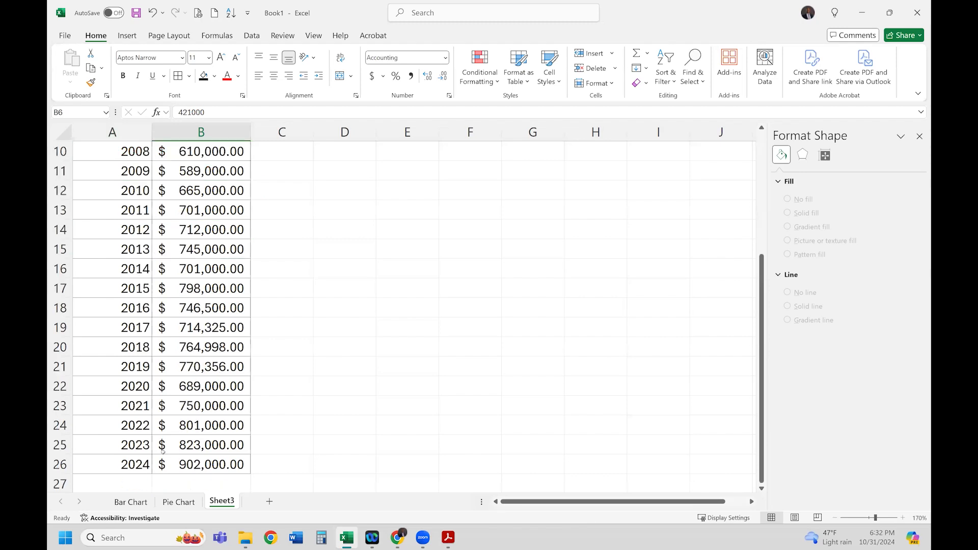
drag(141, 466, 203, 465)
click(227, 76)
click(224, 327)
scroll(225, 388, up, 3)
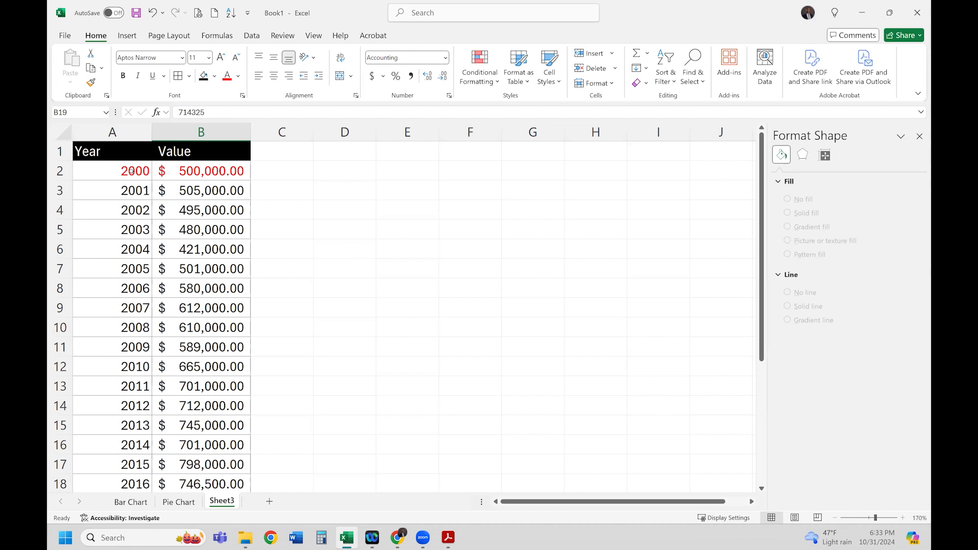
- Rename Sheet3 as "Line Chart"
right_click(218, 501)
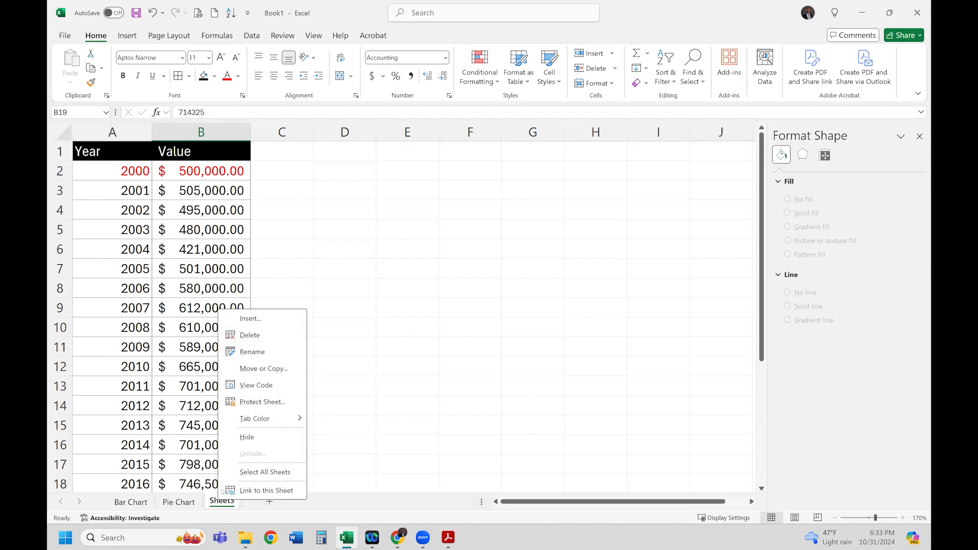
click(244, 352)
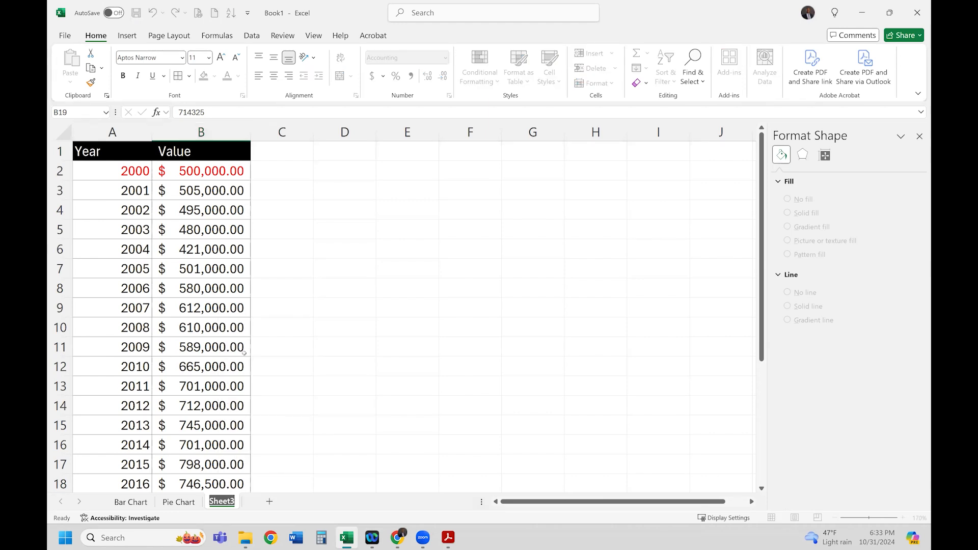
text(Line Chart)
key(Return)
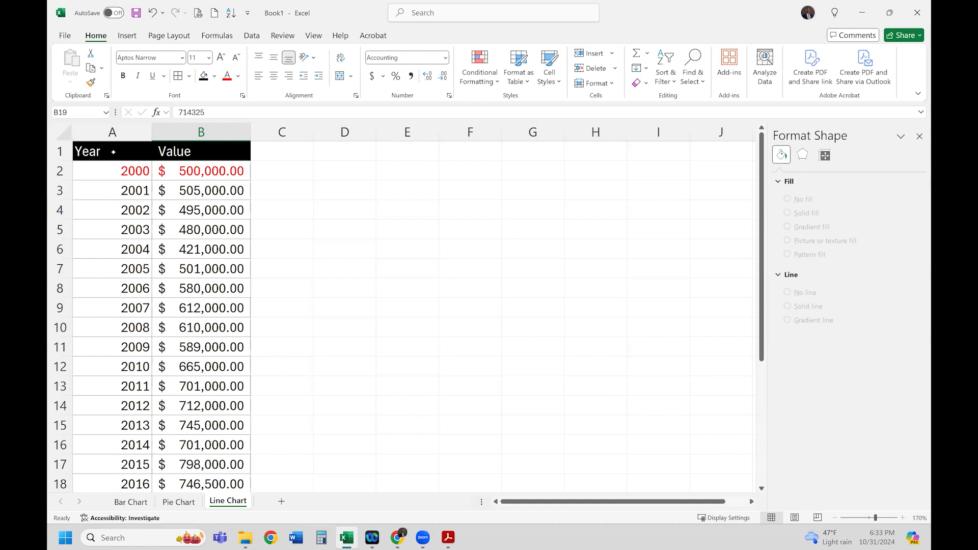
- Insert a basic 2-D line chart from A1:B26 and place it beside the data table near the first rows
drag(114, 152, 206, 436)
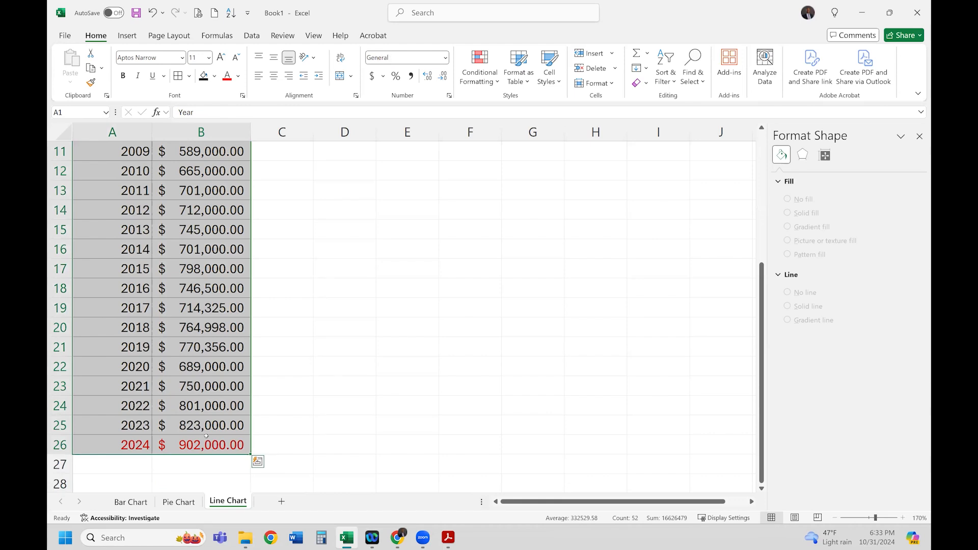
click(126, 36)
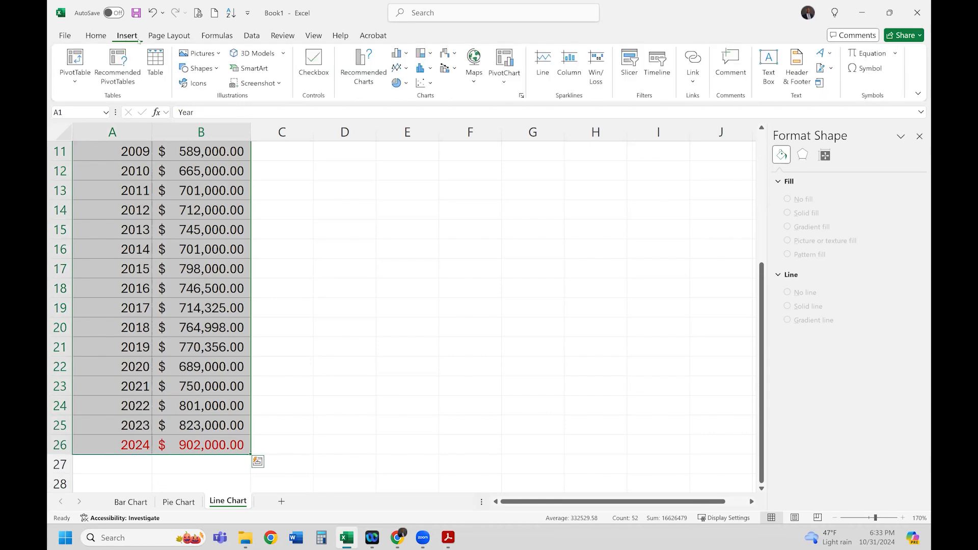
click(397, 67)
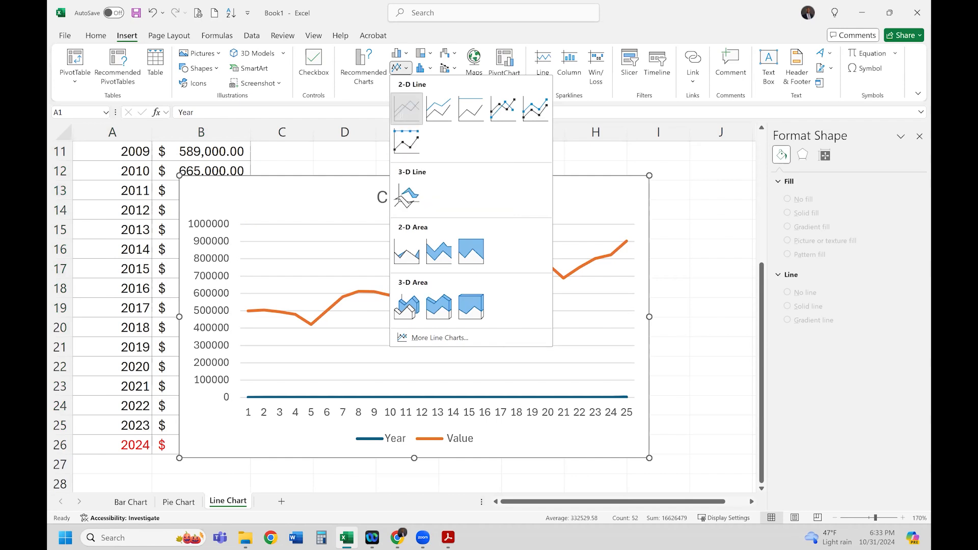
click(403, 116)
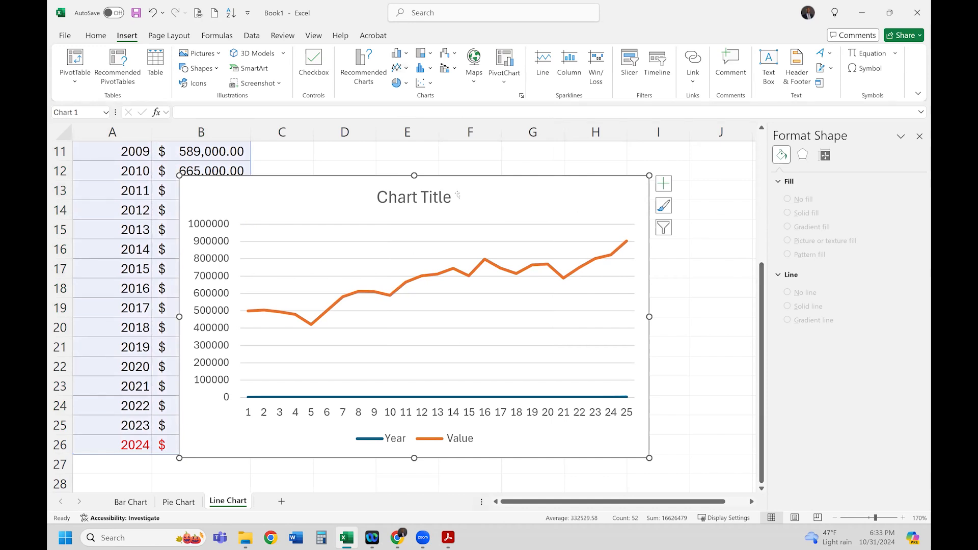
drag(523, 192, 609, 176)
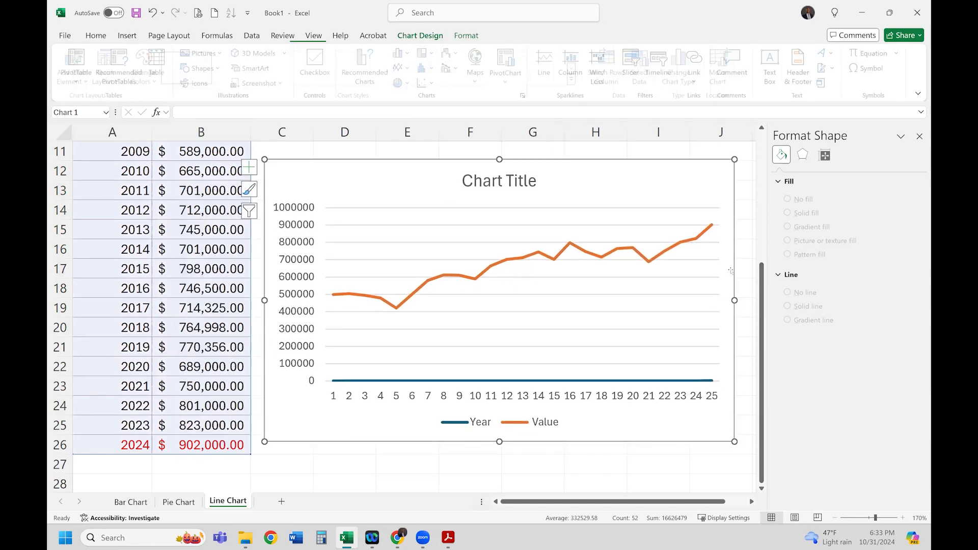
drag(762, 287, 763, 155)
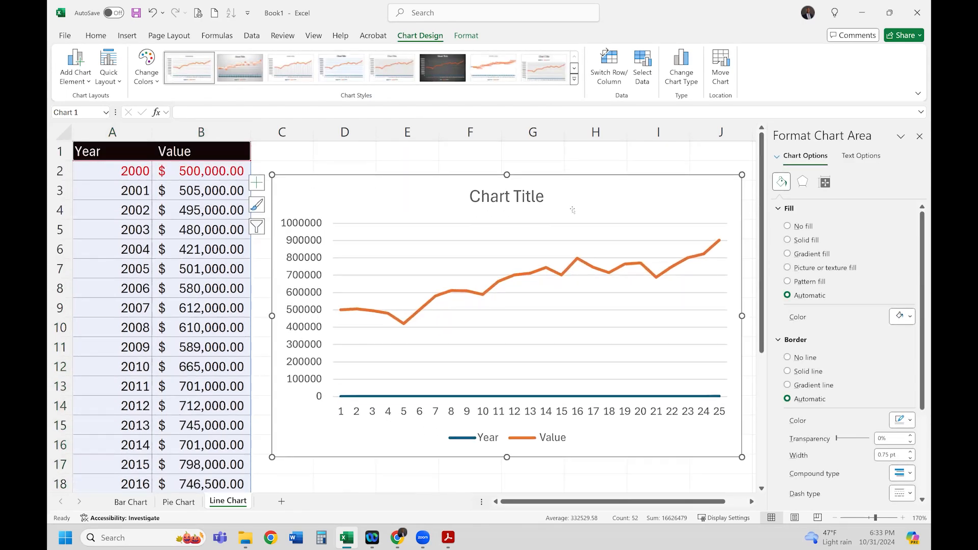
- Set the line chart's horizontal axis labels to the years in A2:A26 through the chart's data source
click(541, 396)
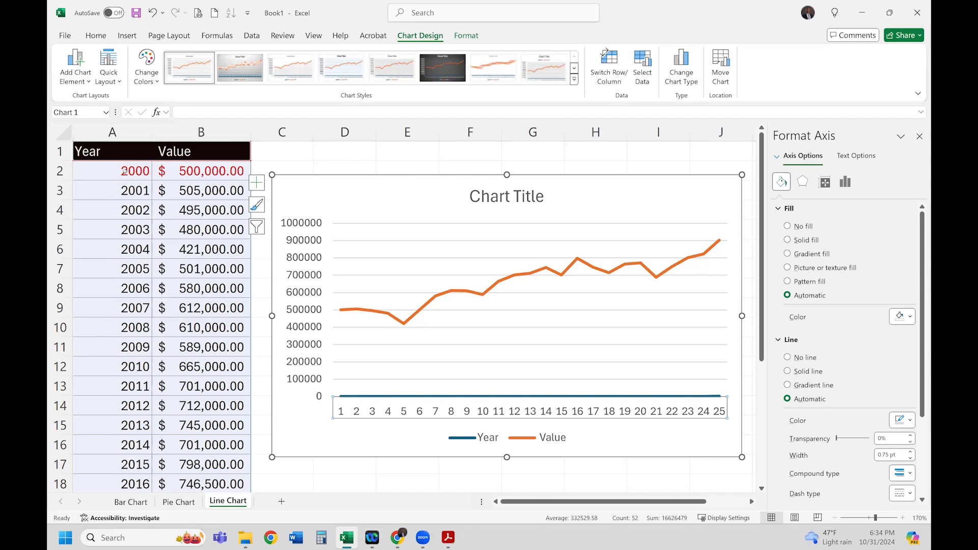
right_click(391, 413)
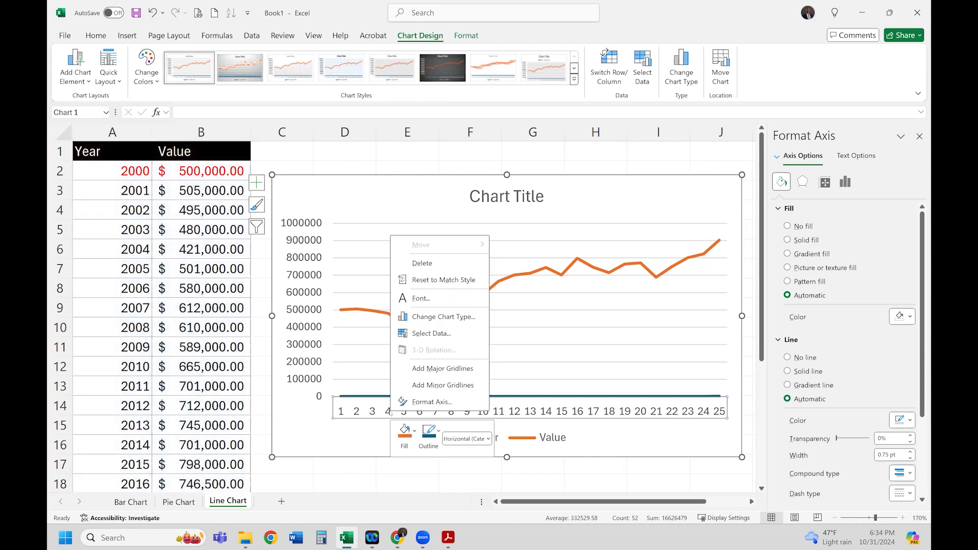
click(444, 334)
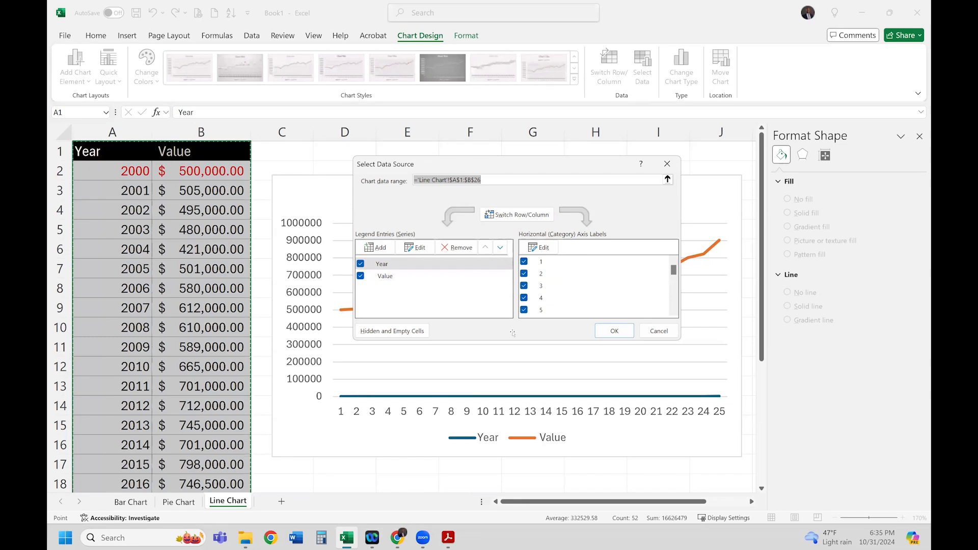
click(545, 248)
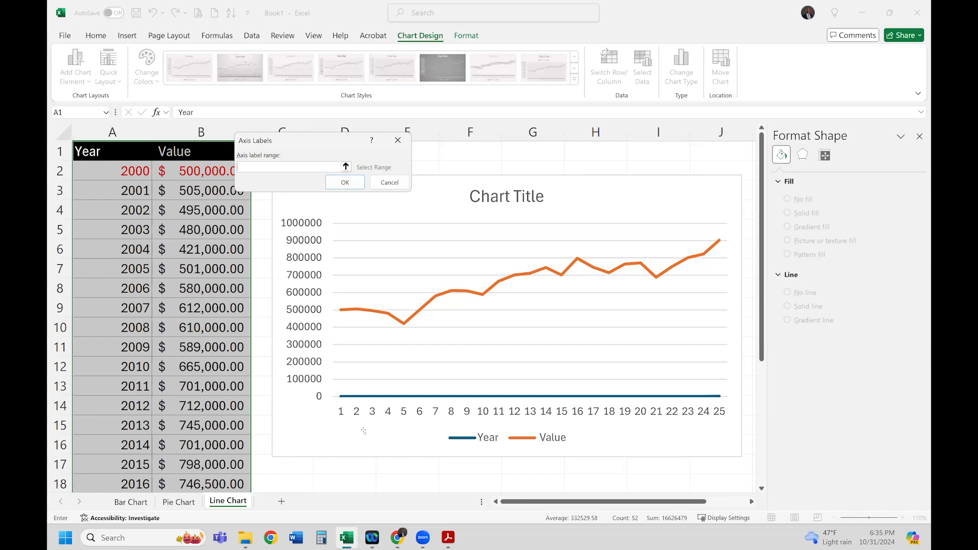
drag(133, 172, 133, 465)
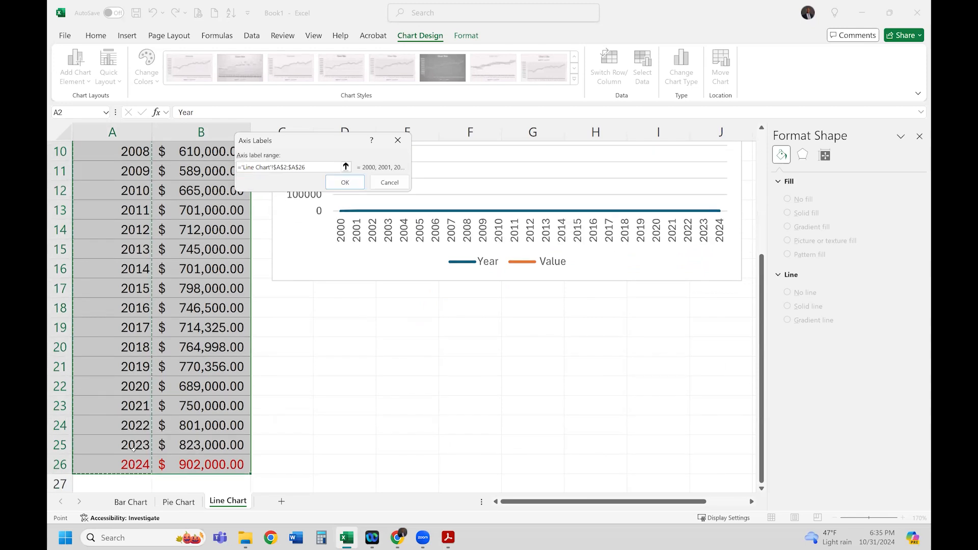
click(348, 182)
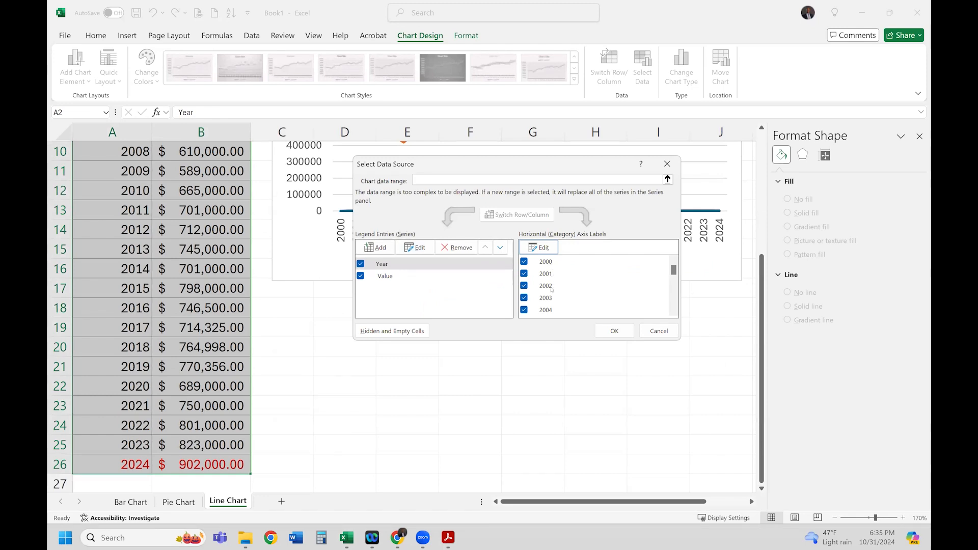
- Confirm the chart's data source changes and enlarge the line chart to the end of column L and about row 17
click(630, 334)
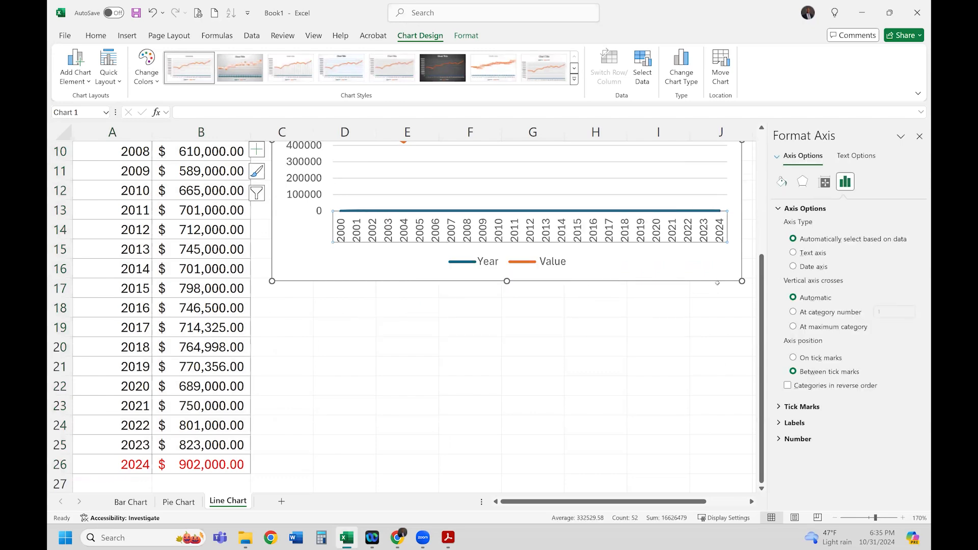
click(920, 136)
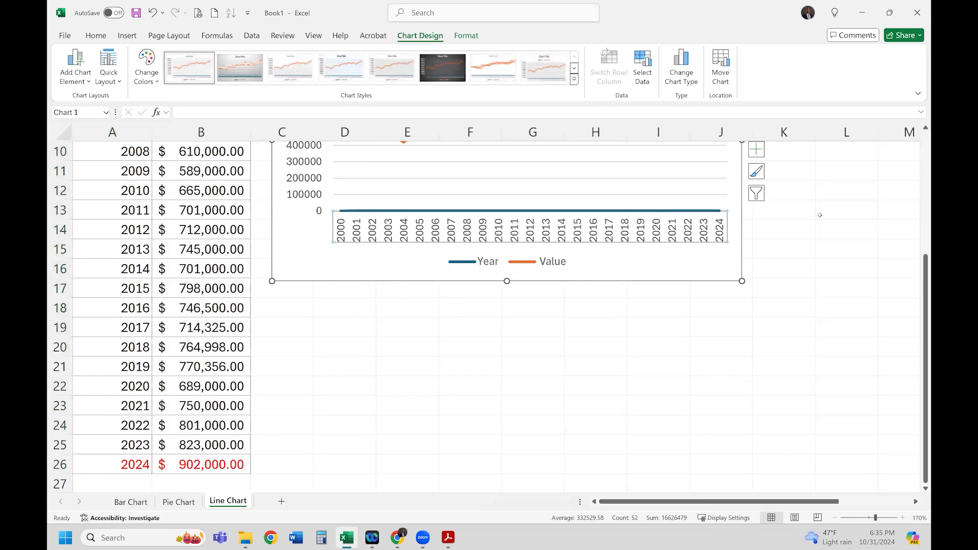
scroll(735, 376, up, 3)
drag(744, 457, 878, 478)
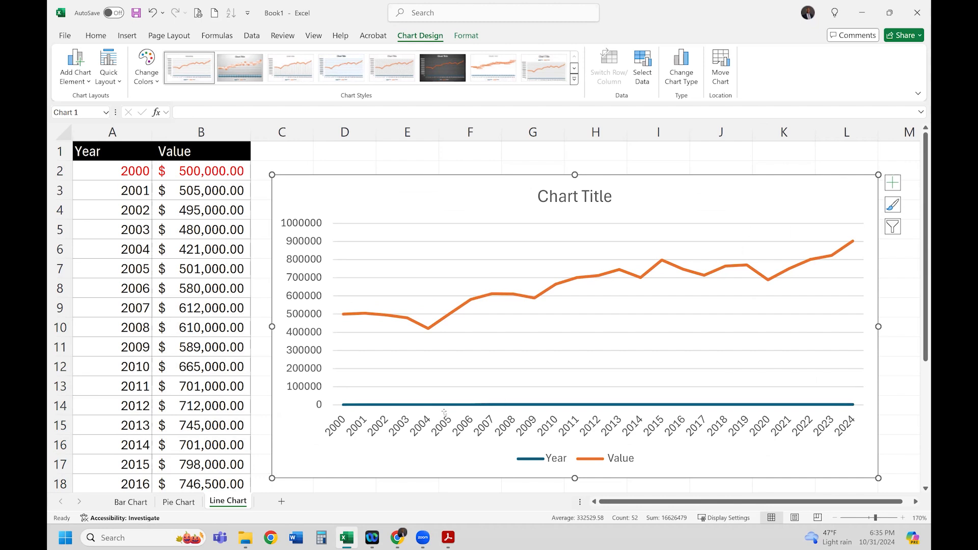
- Examine the chart element options, including data labels, data table and gridlines, and the quick layouts for the line chart
mouse_move(344, 315)
click(90, 81)
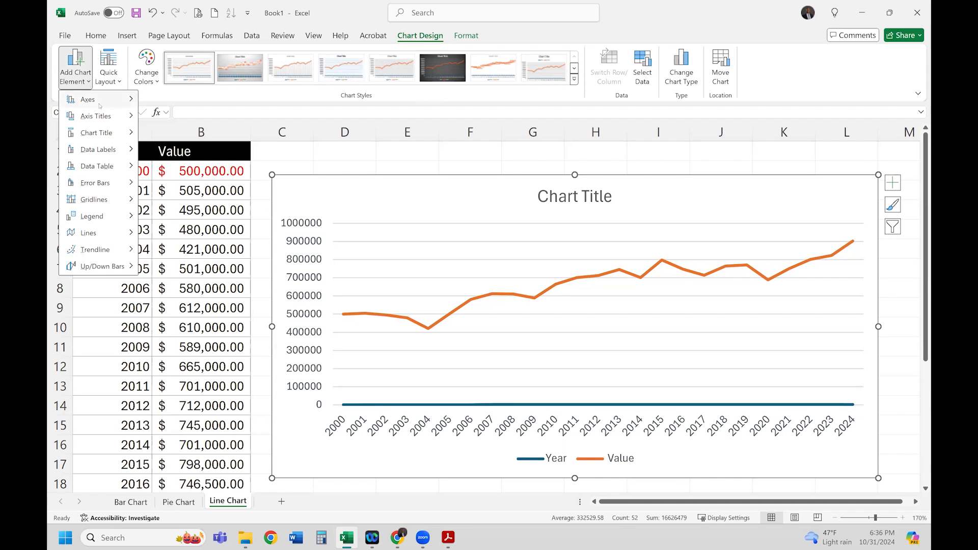
mouse_move(100, 106)
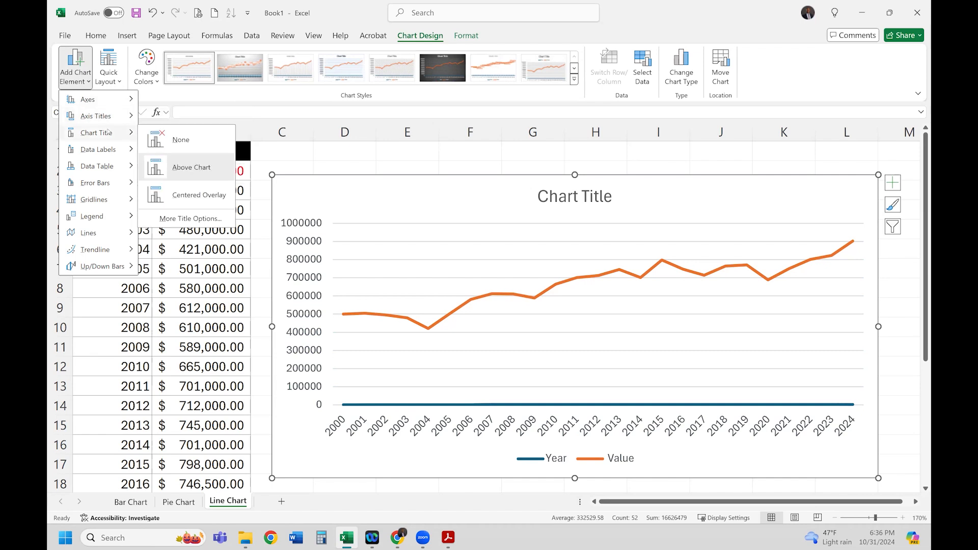
mouse_move(109, 151)
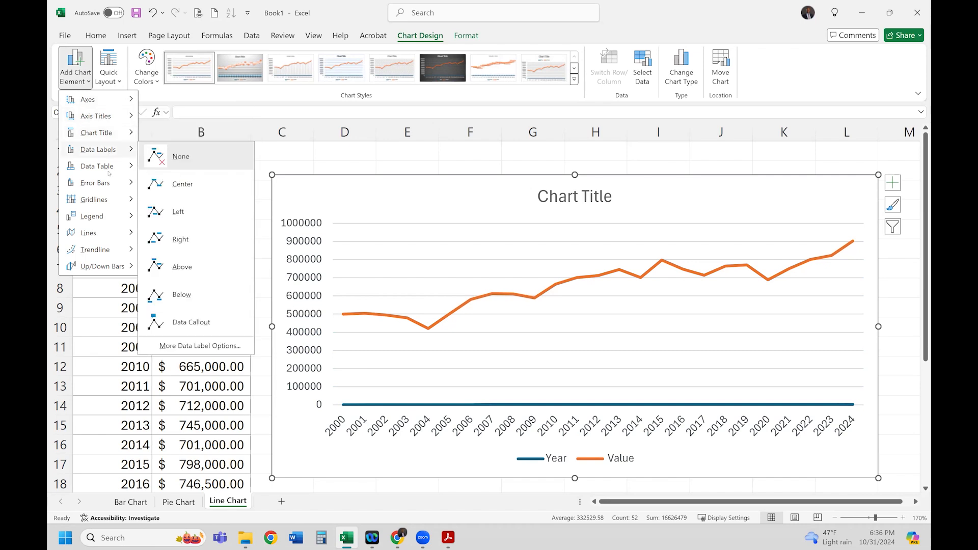
mouse_move(109, 173)
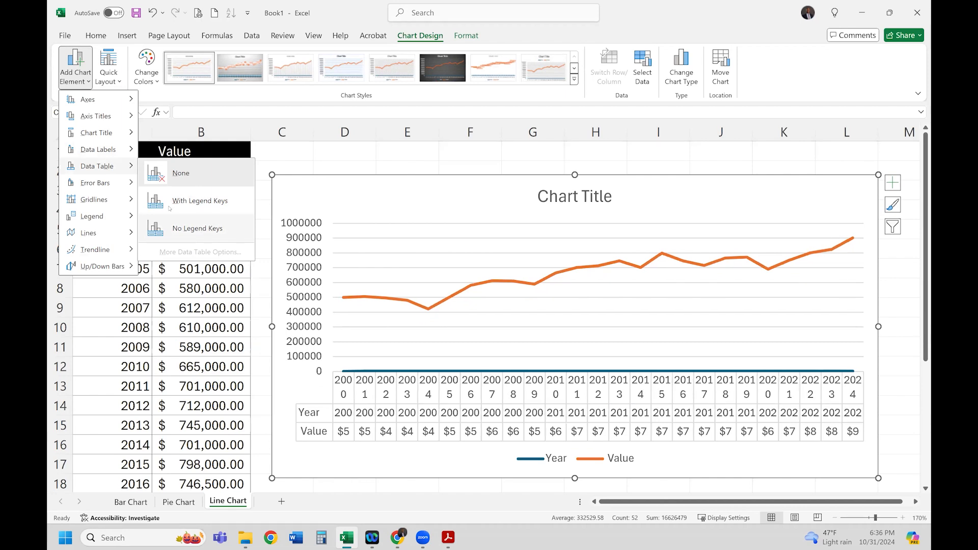
mouse_move(113, 203)
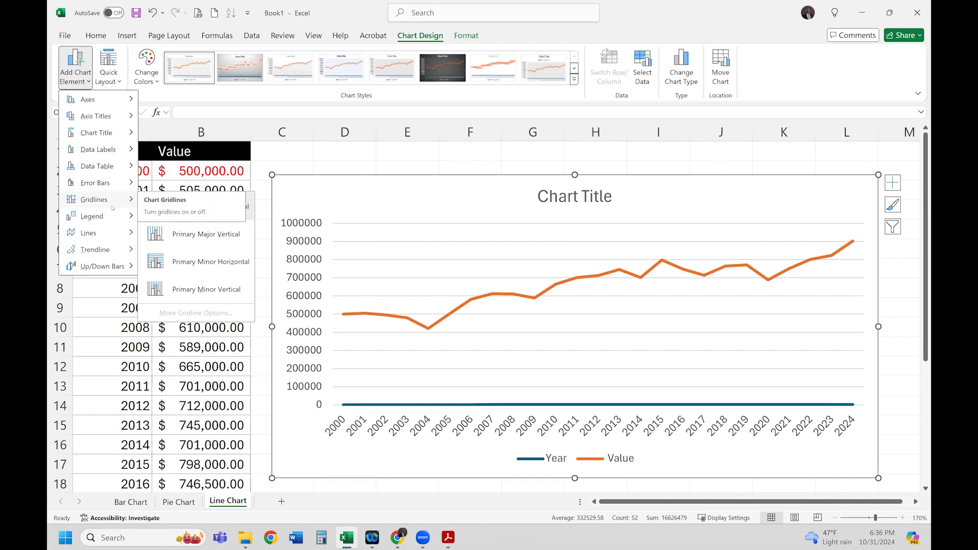
mouse_move(112, 220)
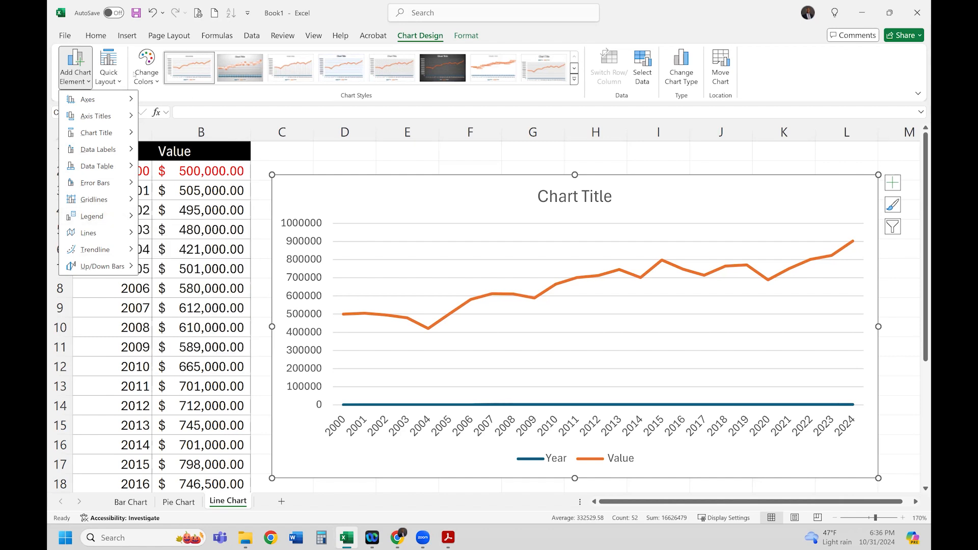
click(117, 79)
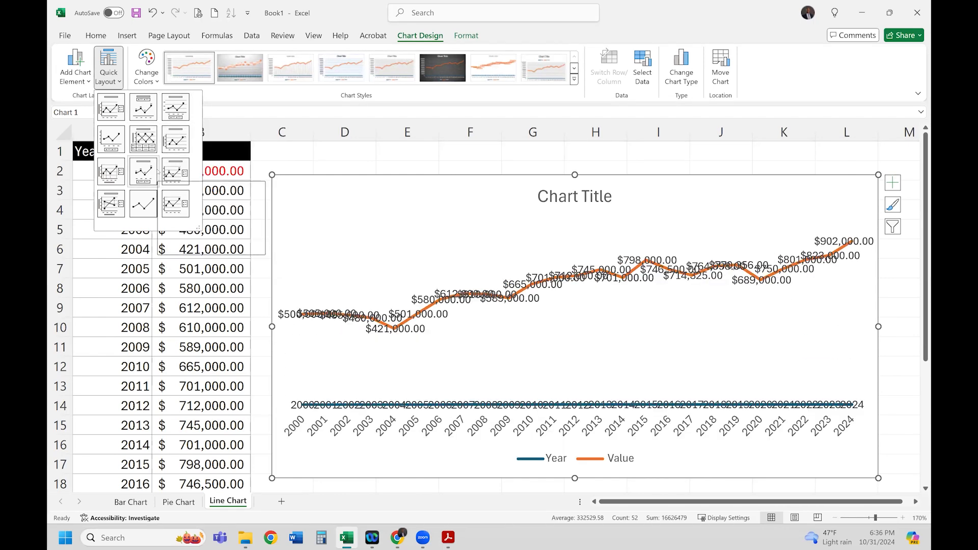
- Try the second Colorful palette on the line chart and undo the color change
click(157, 83)
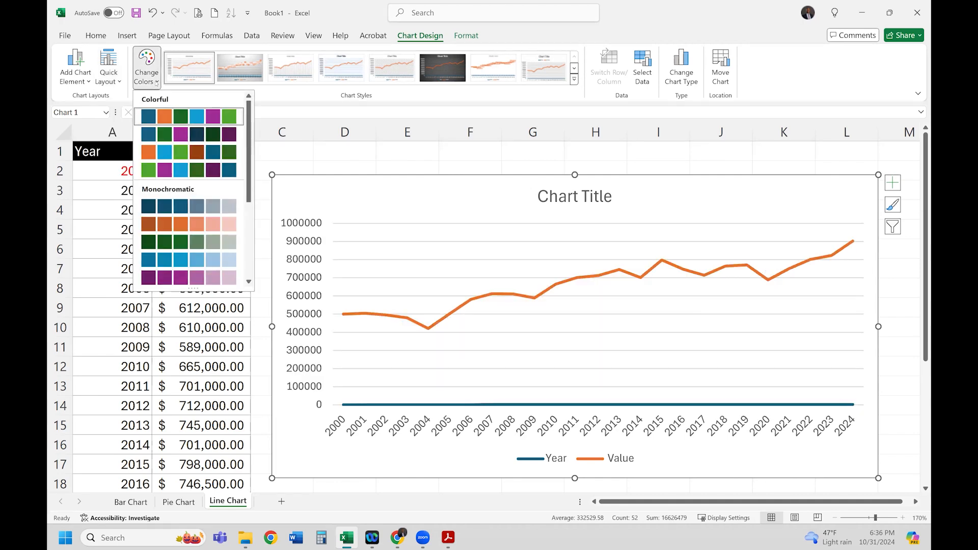
click(179, 134)
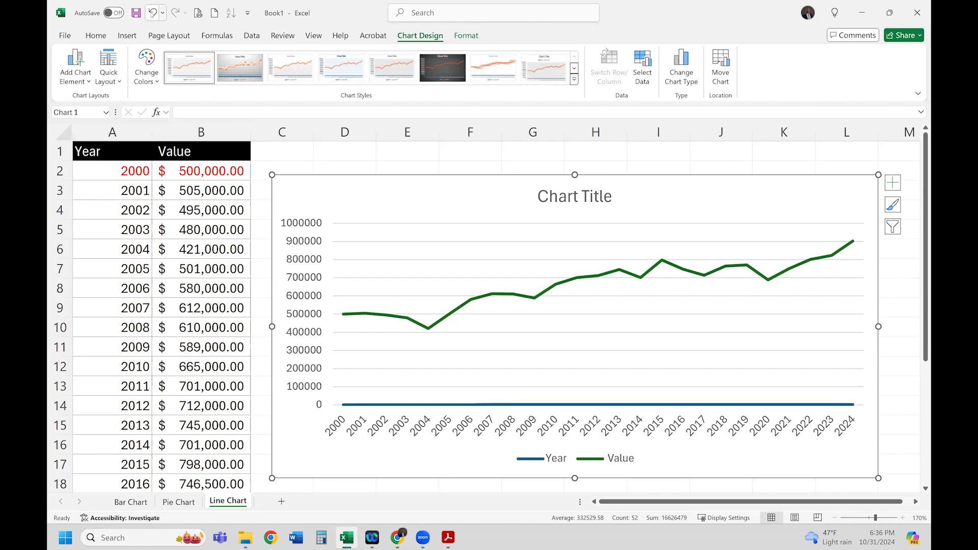
click(152, 13)
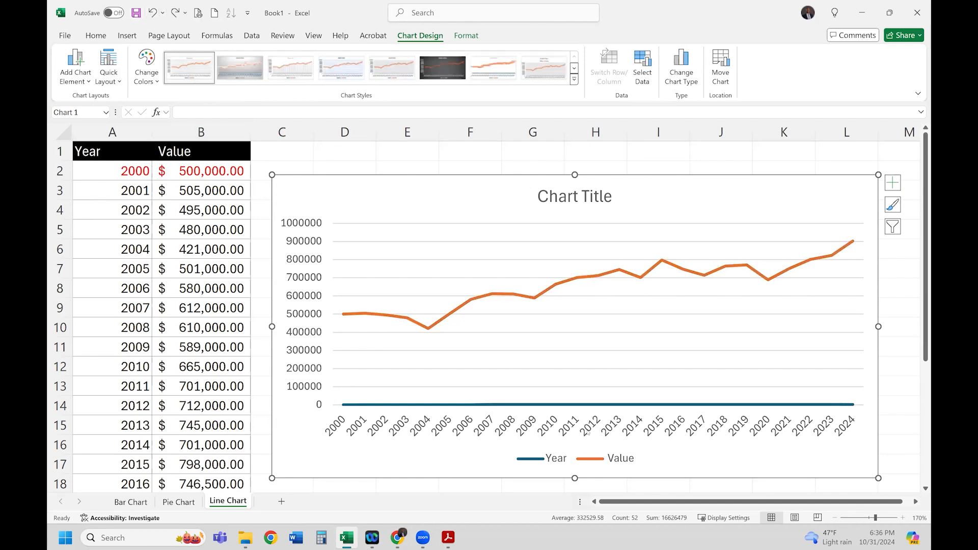
- Delete the flat Year series from the line chart and widen the chart to about the middle of column M
right_click(537, 406)
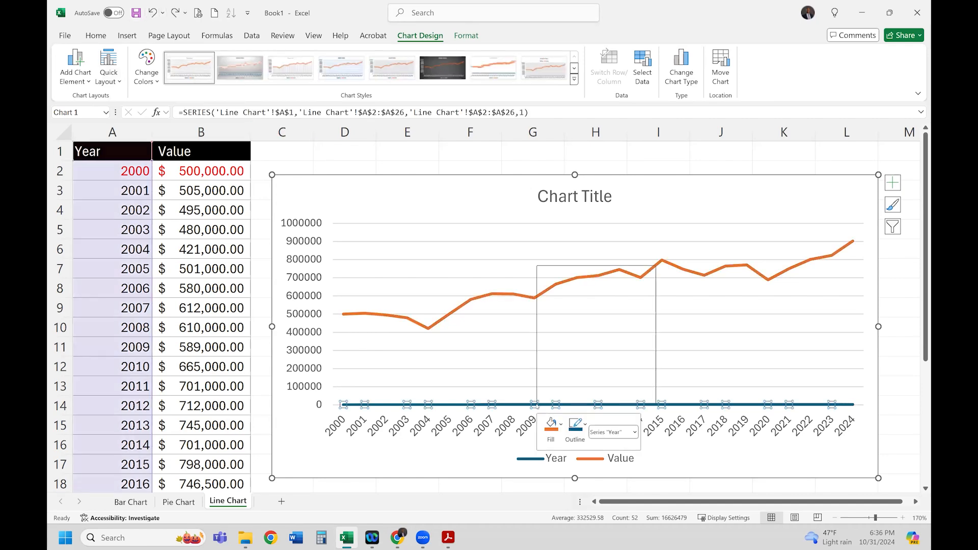
click(568, 275)
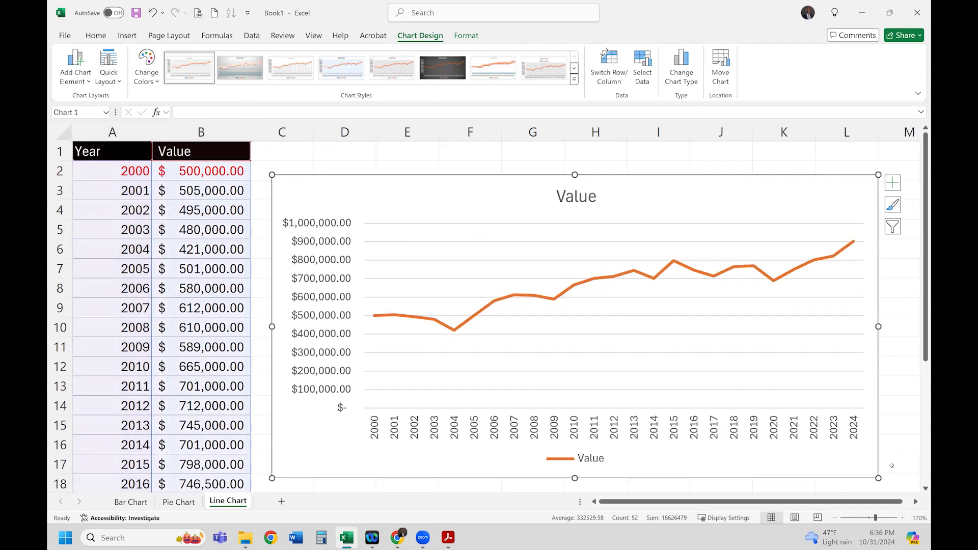
drag(879, 478, 907, 482)
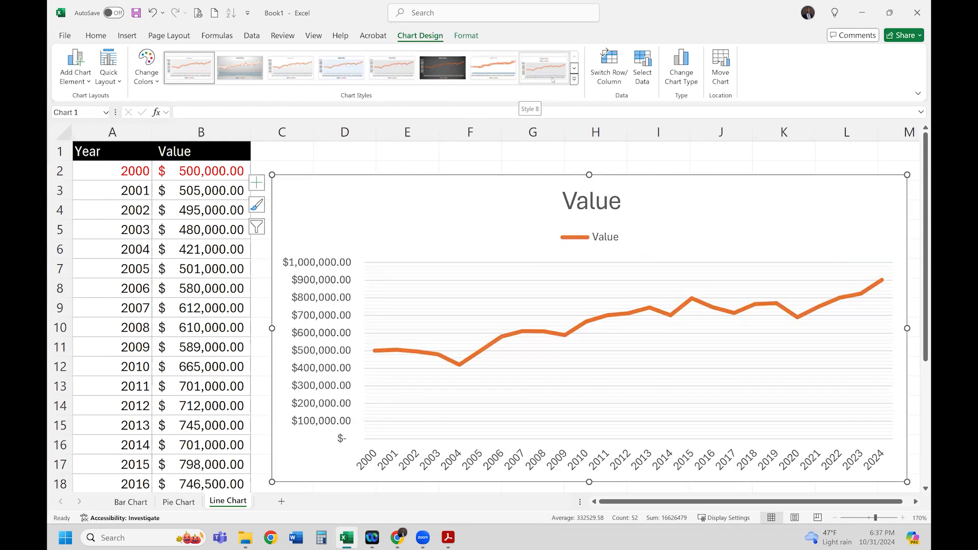
- Apply chart Style 3, with vertical drop lines and a shaded plot area, to the line chart
click(575, 79)
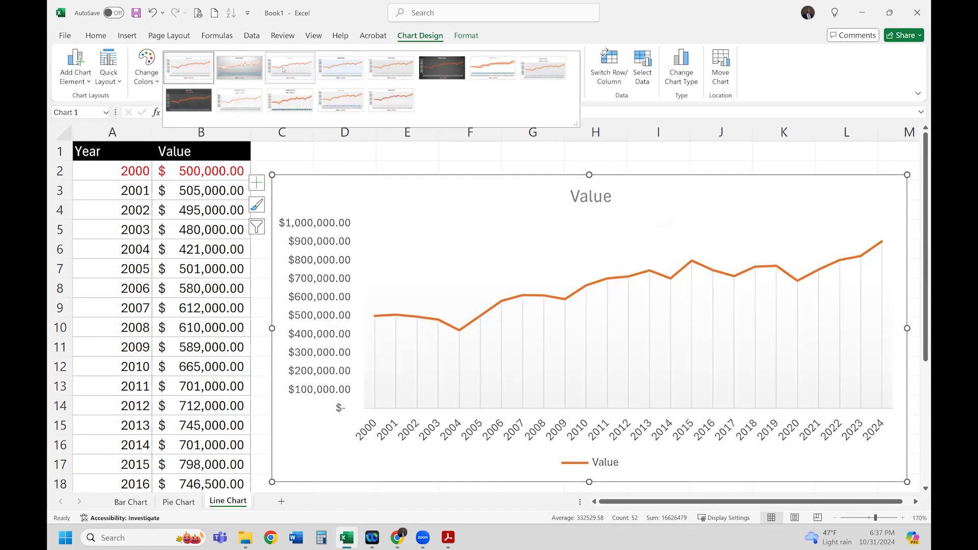
click(281, 70)
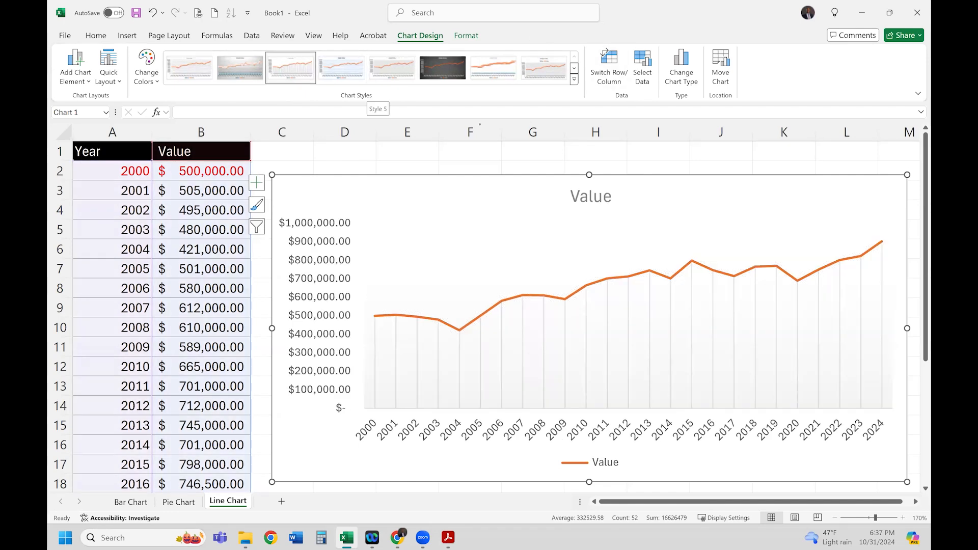
- Set the Value series' fill to a green theme shade
click(613, 279)
right_click(614, 278)
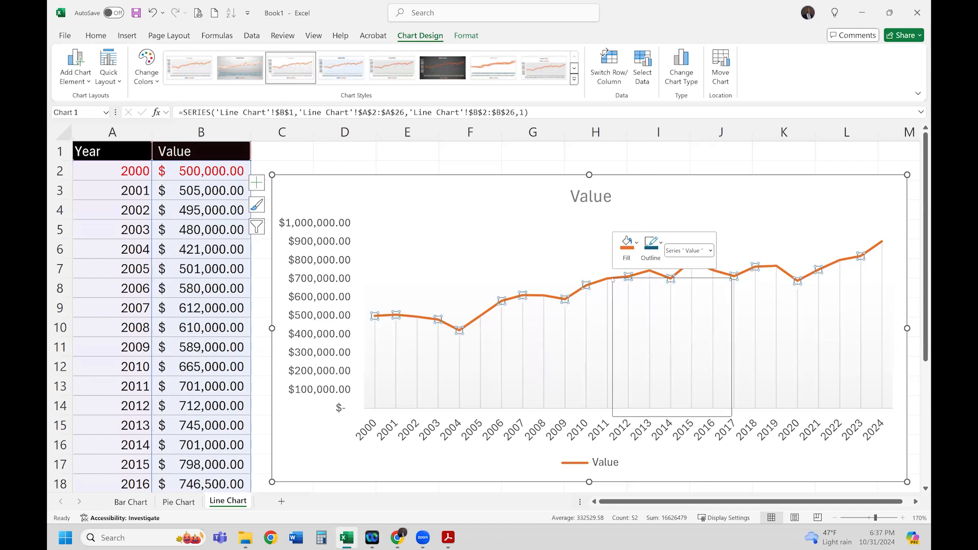
click(628, 252)
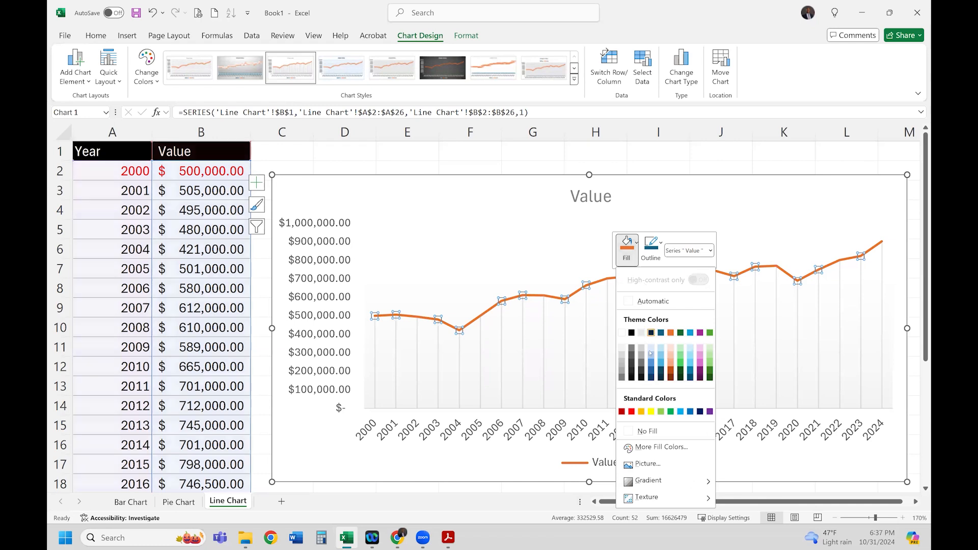
click(682, 365)
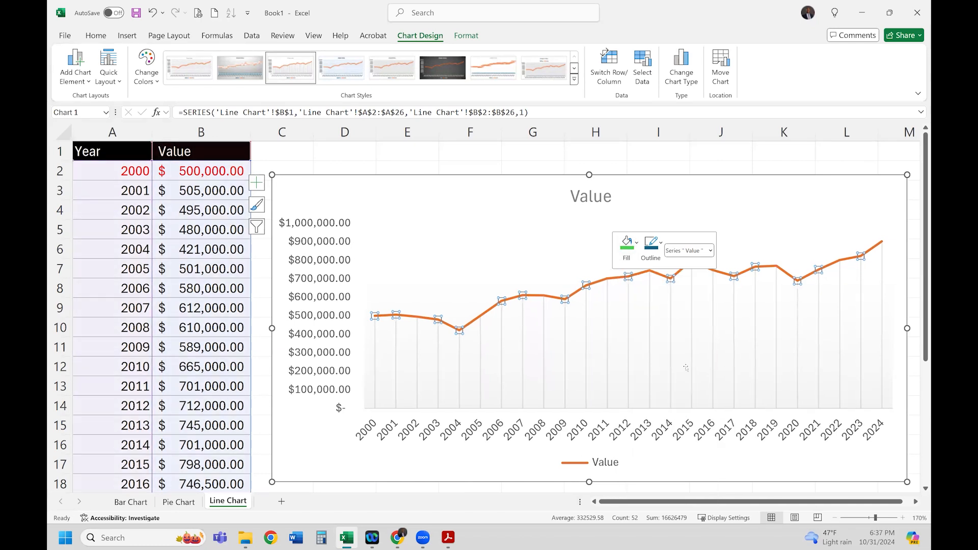
click(507, 227)
- Set the Value series' line color to the standard Green
double_click(589, 286)
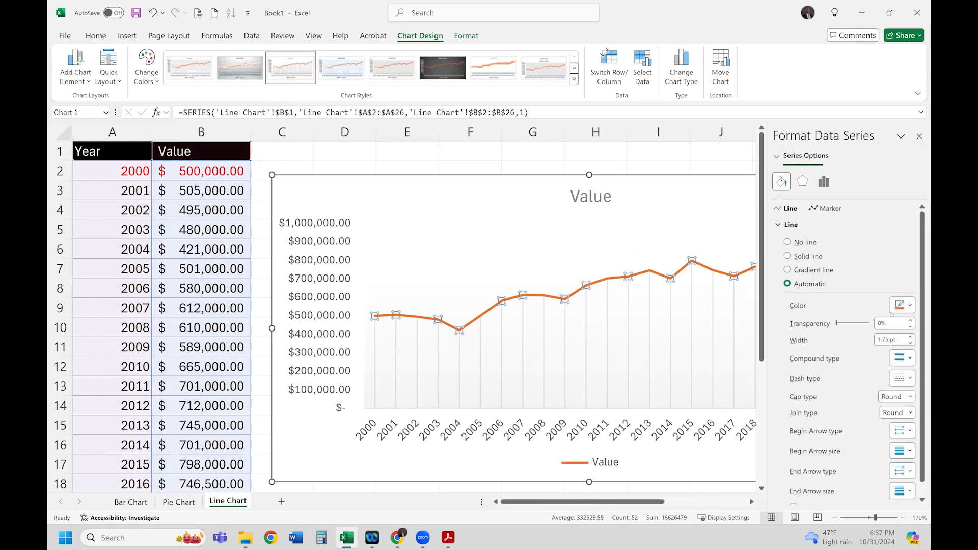
click(902, 304)
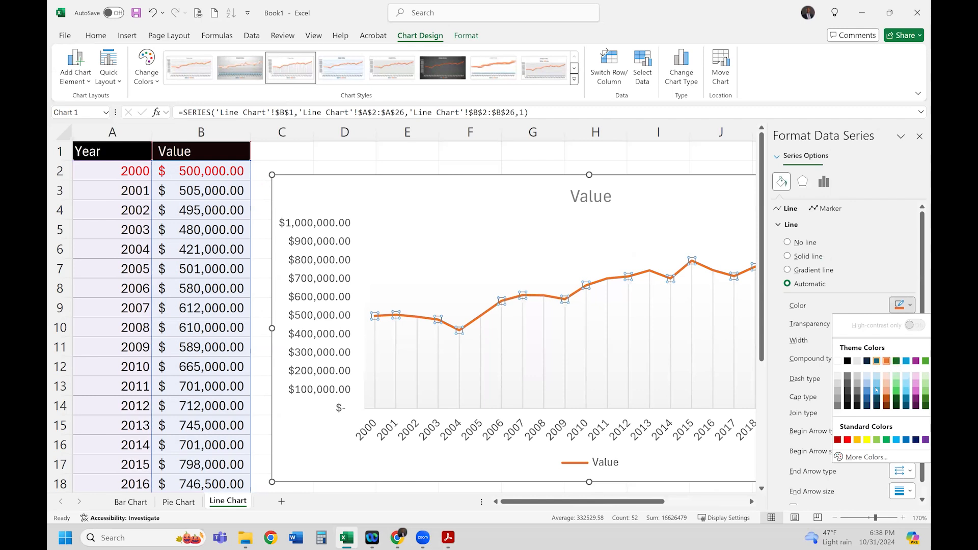
click(888, 440)
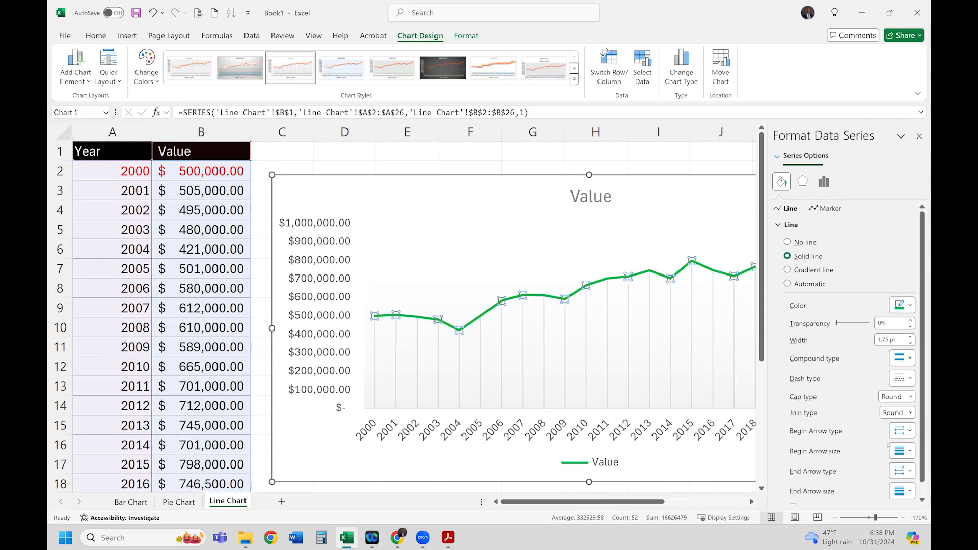
click(500, 236)
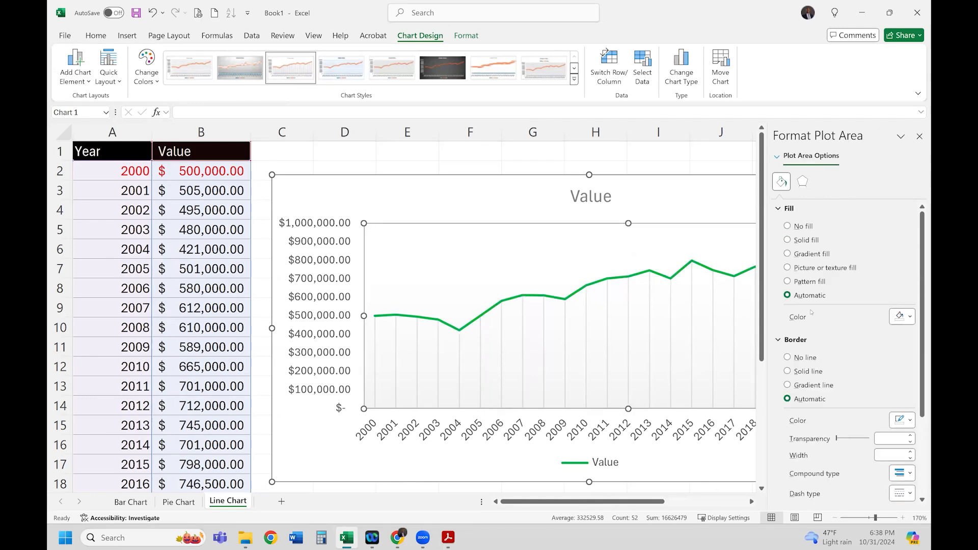
- Set the Value series line's width to 6.25 pt and its transparency to 0%
click(611, 280)
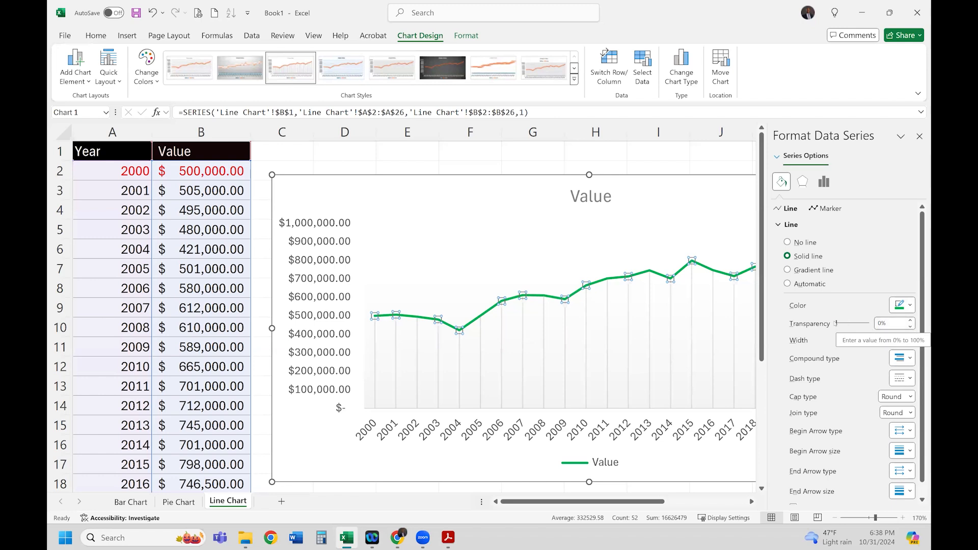
drag(838, 324, 859, 324)
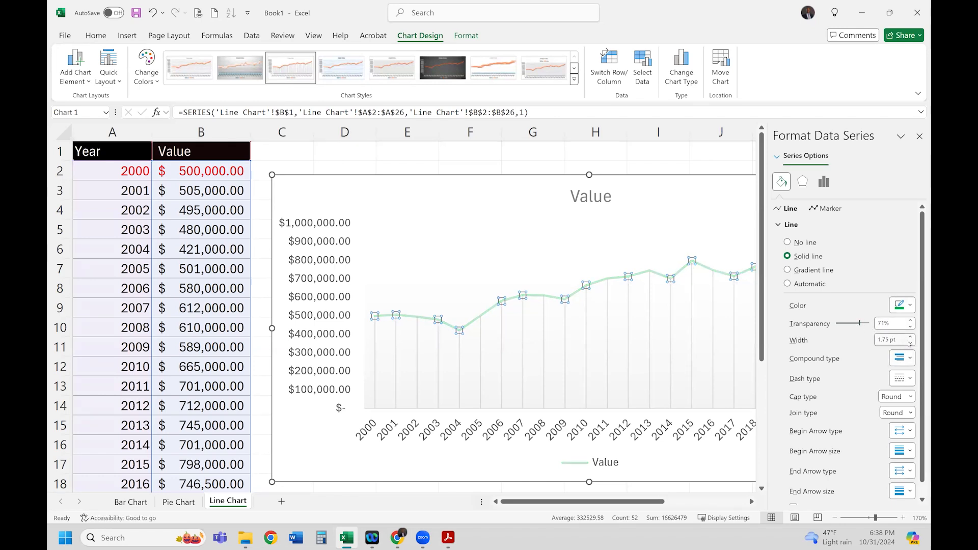
click(911, 337)
click(910, 337)
click(910, 337)
click(911, 337)
click(910, 337)
click(911, 336)
click(910, 337)
click(911, 337)
click(910, 337)
click(911, 337)
click(910, 337)
click(910, 337)
click(910, 337)
click(911, 337)
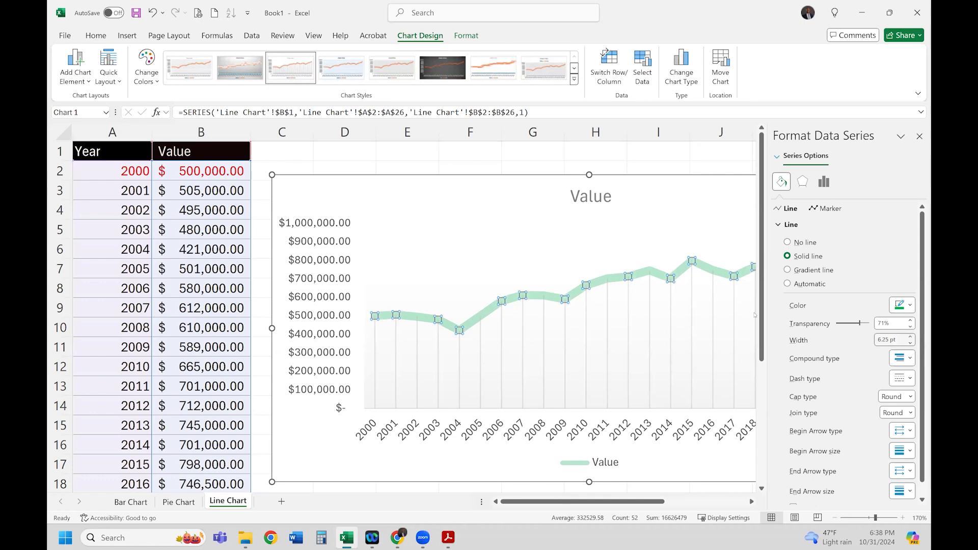
drag(860, 323, 833, 326)
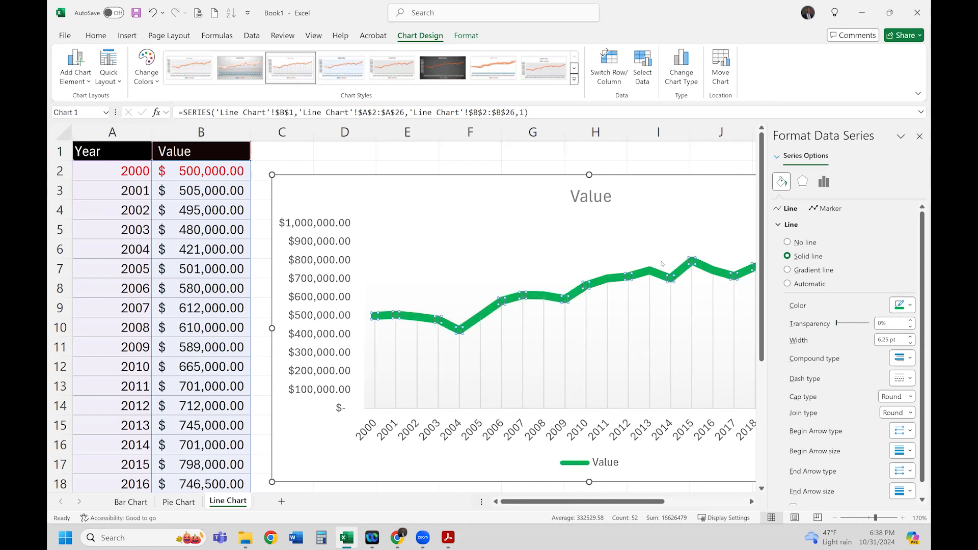
- Apply a linear gradient fill to the plot area and set its direction to the diagonal preset at 135°
click(534, 245)
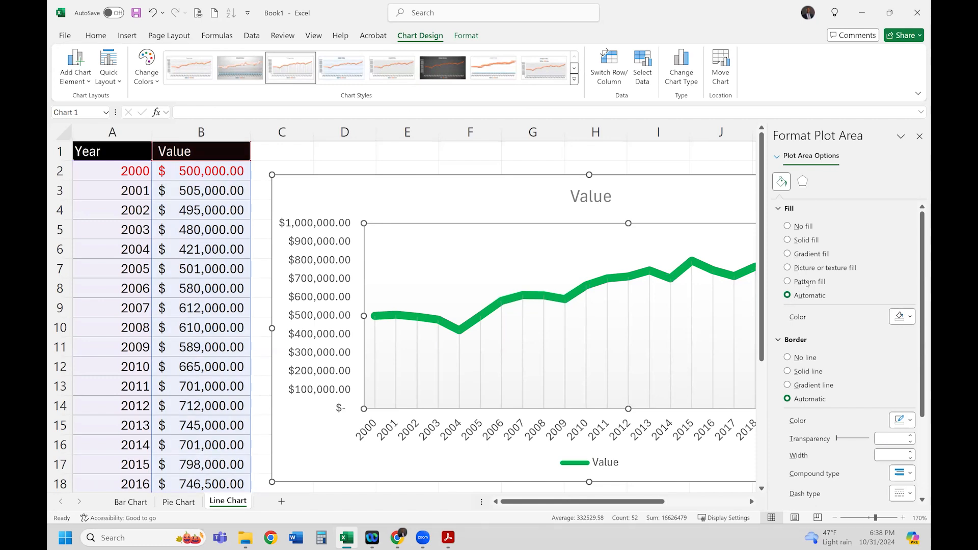
click(812, 254)
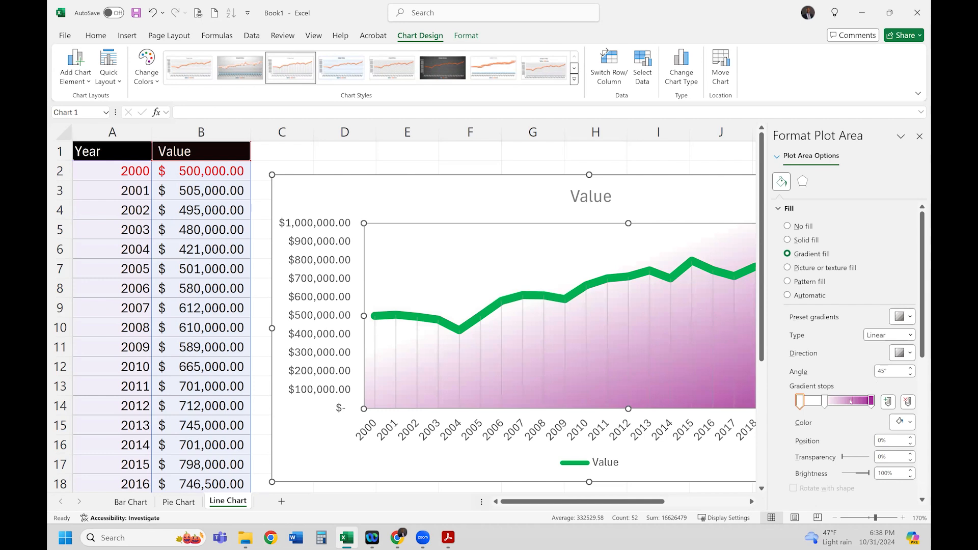
click(911, 374)
drag(911, 375, 910, 374)
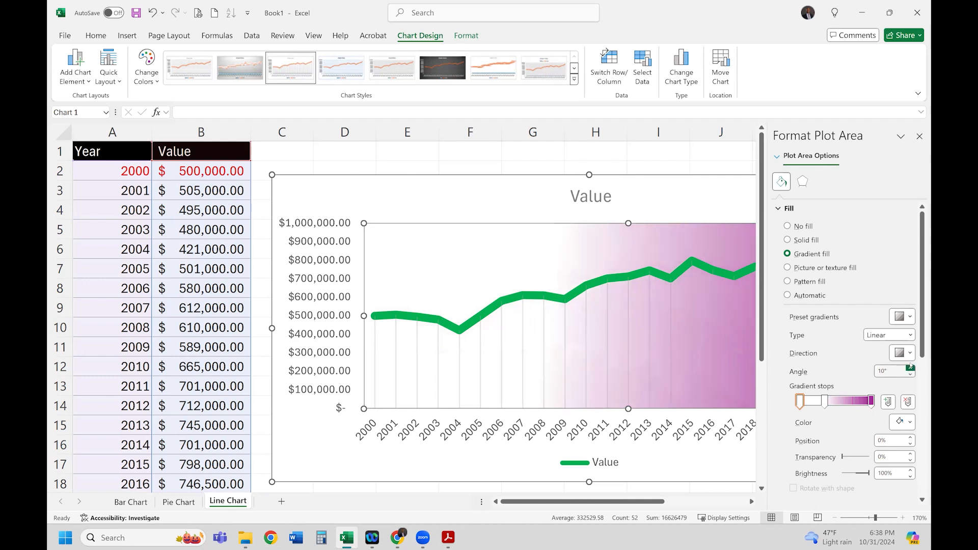
click(903, 352)
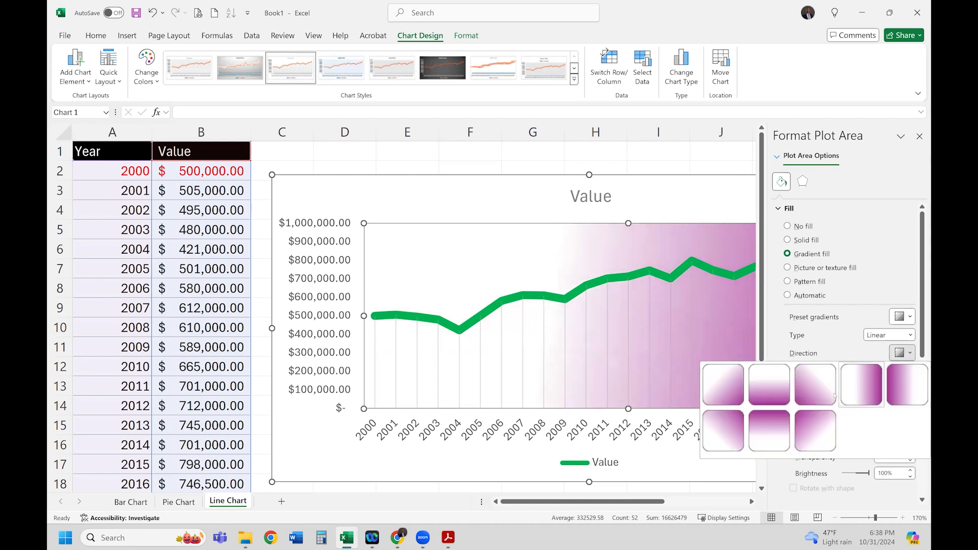
click(825, 398)
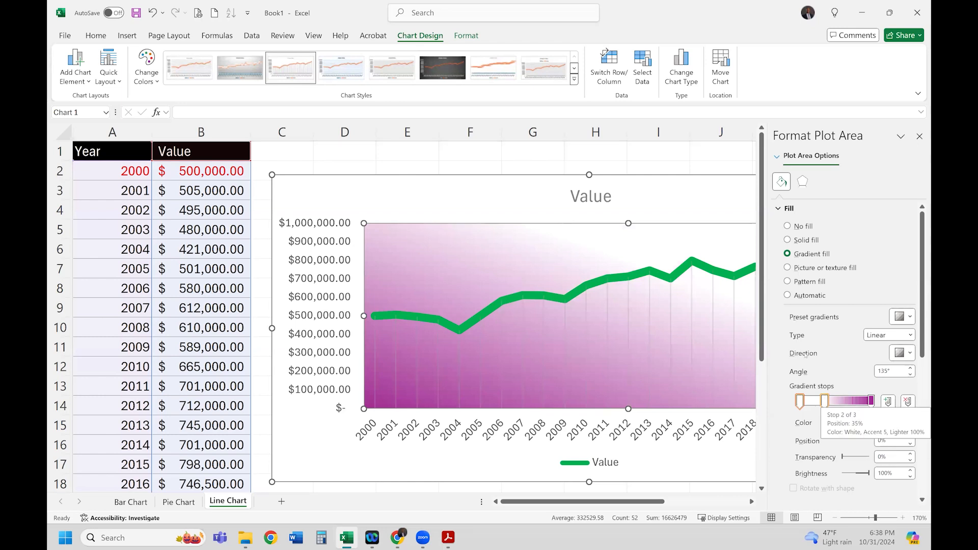
- Try the Radial and Path gradient types on the line chart's plot area
click(888, 336)
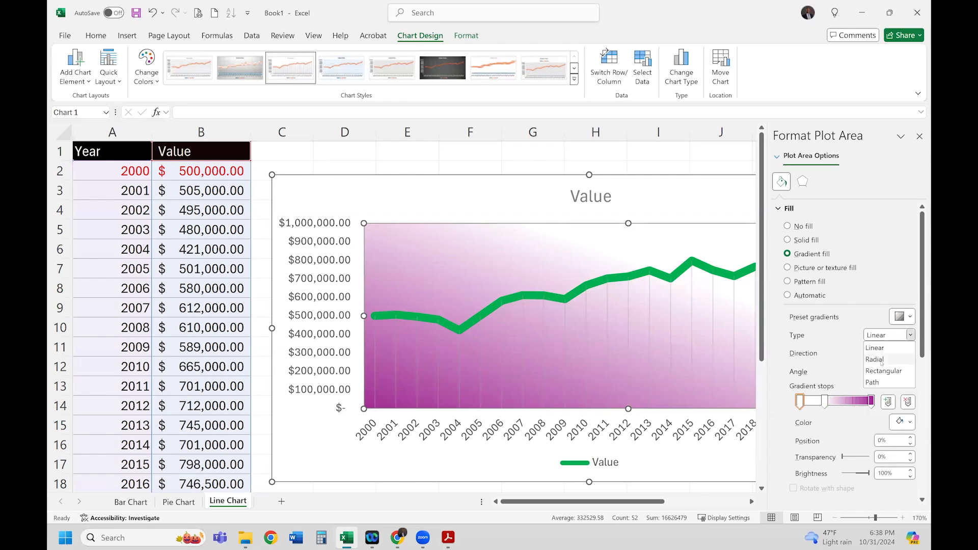
click(882, 362)
click(910, 335)
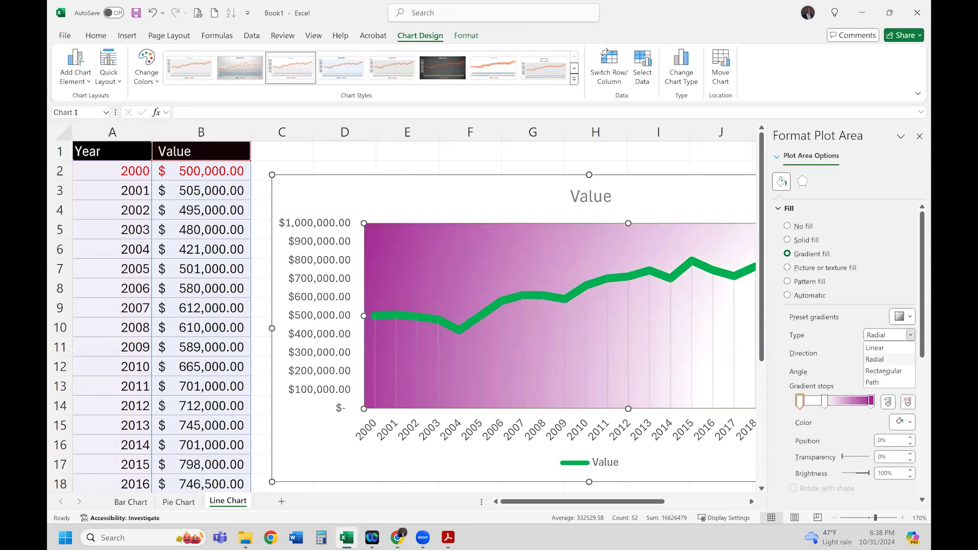
click(877, 382)
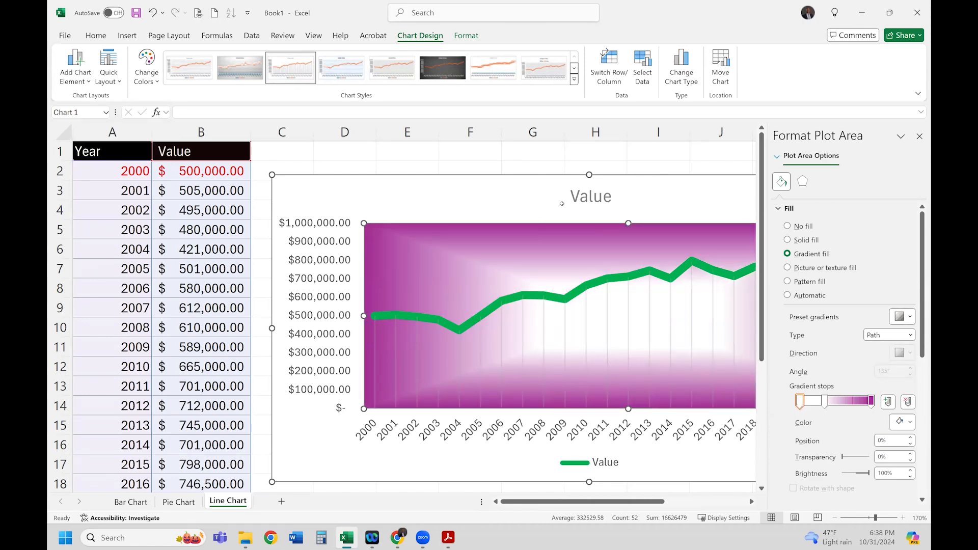
- Replace the line chart's title with "Investment Performance from 2000 - 2024"
click(412, 167)
click(613, 203)
click(616, 203)
key(BackSpace)
key(BackSpace)
key(BackSpace)
key(BackSpace)
key(BackSpace)
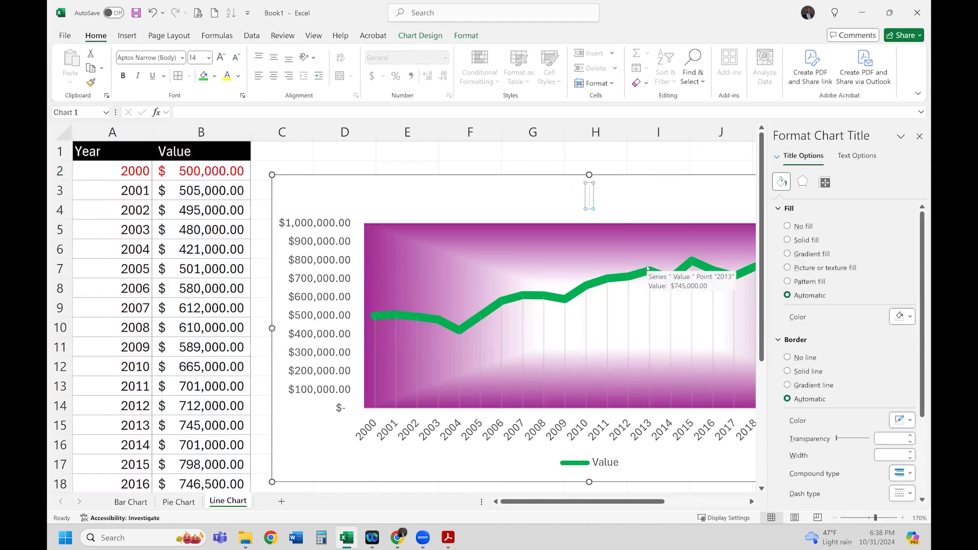
text(Investment Perfor)
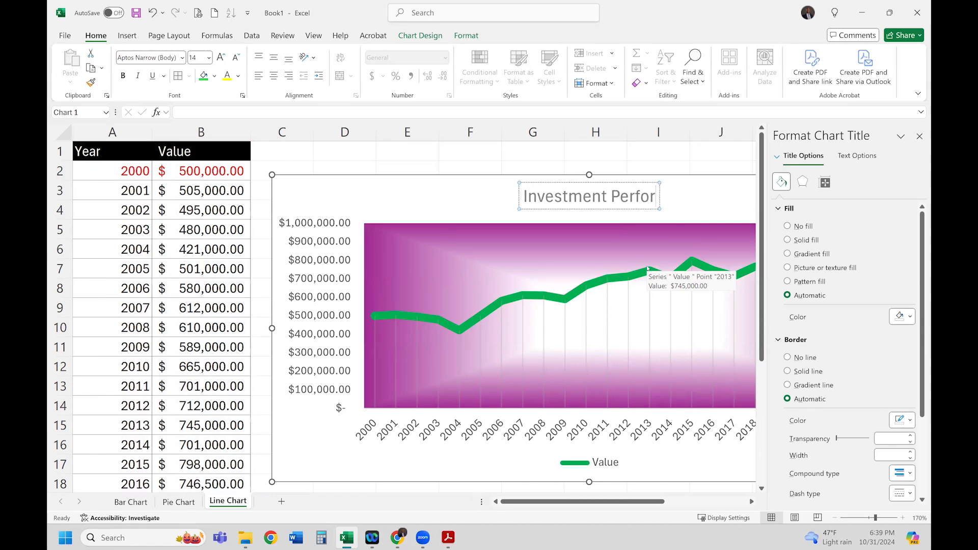
text(mance from 2000 - 2024)
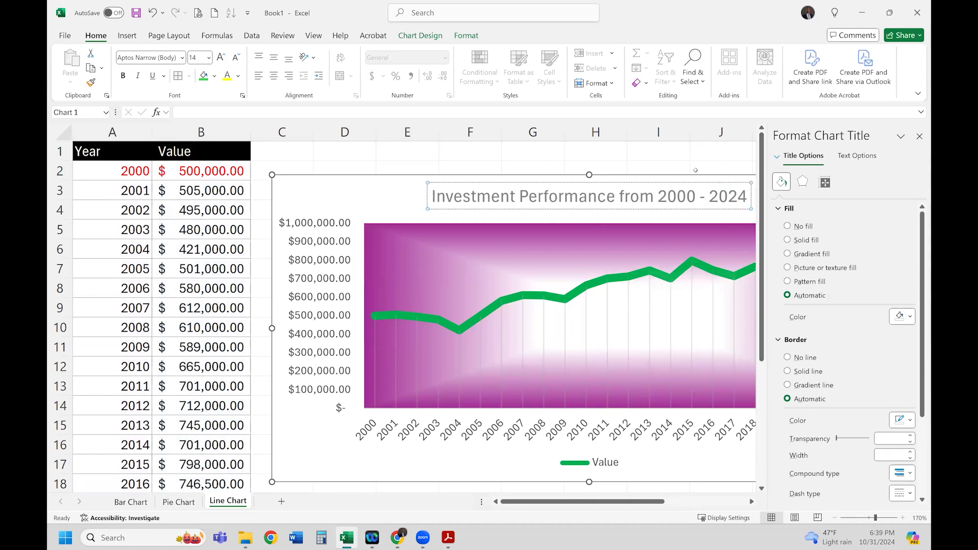
key(Escape)
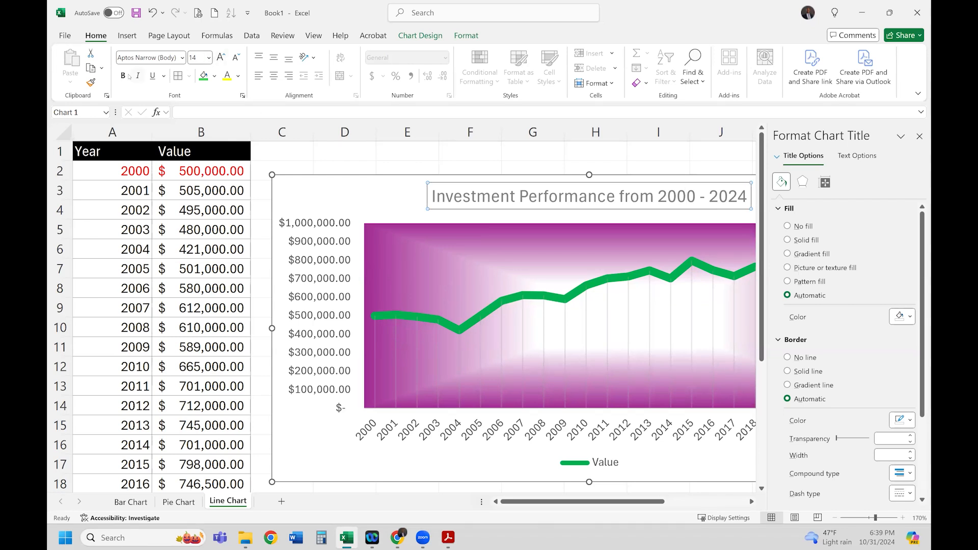
- Make the line chart's title bold with a black font color and close the formatting pane
click(123, 76)
click(238, 76)
click(249, 117)
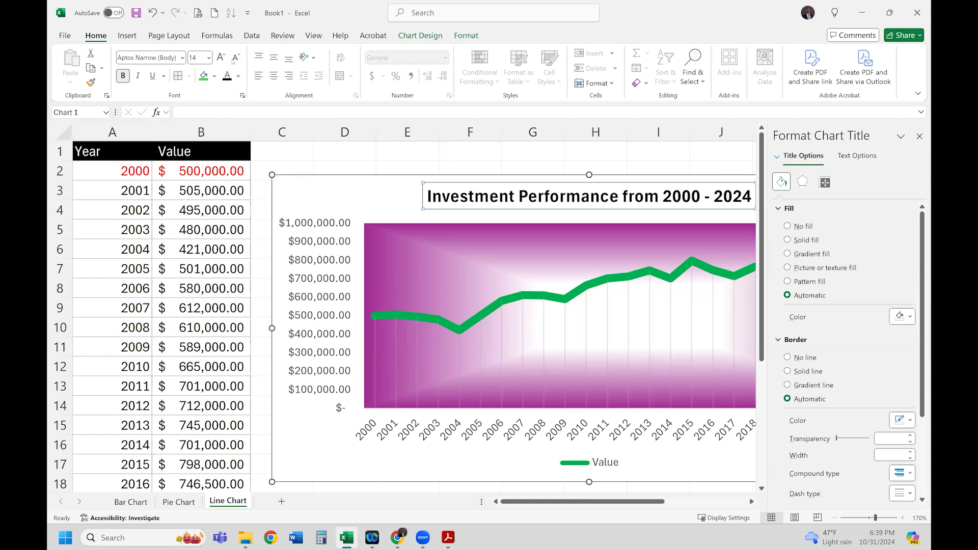
click(392, 153)
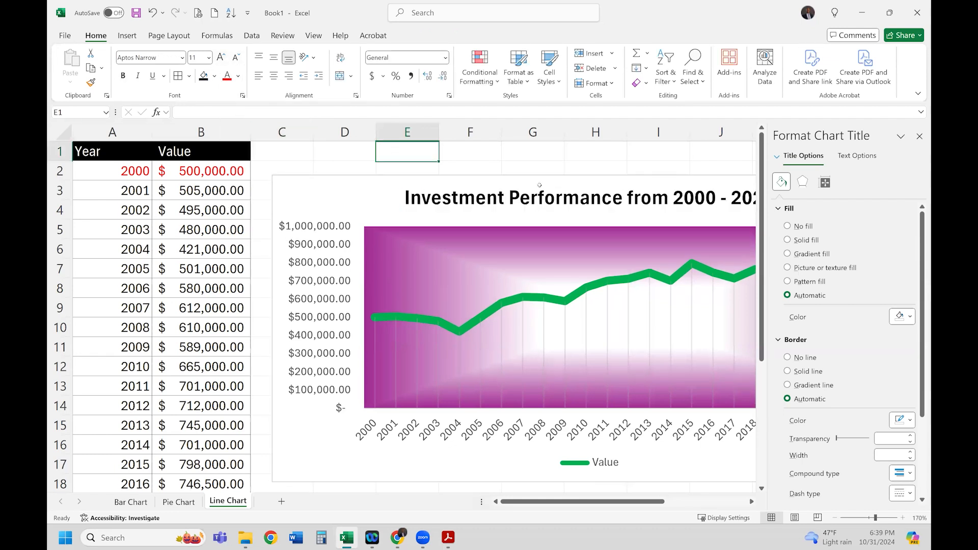
click(920, 136)
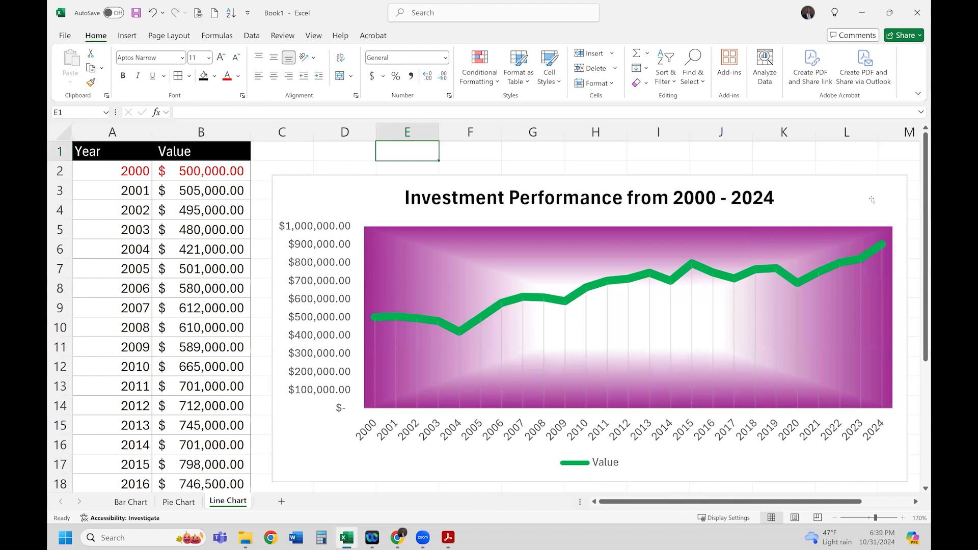
click(846, 167)
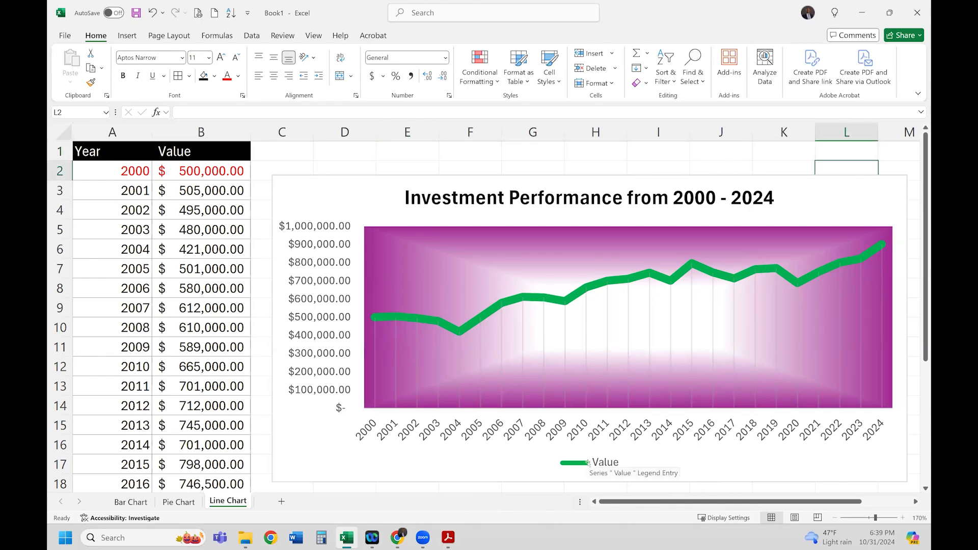
- Apply the solid-looking dark blue radial preset gradient to the line chart's plot area and close the formatting pane
click(745, 343)
right_click(739, 340)
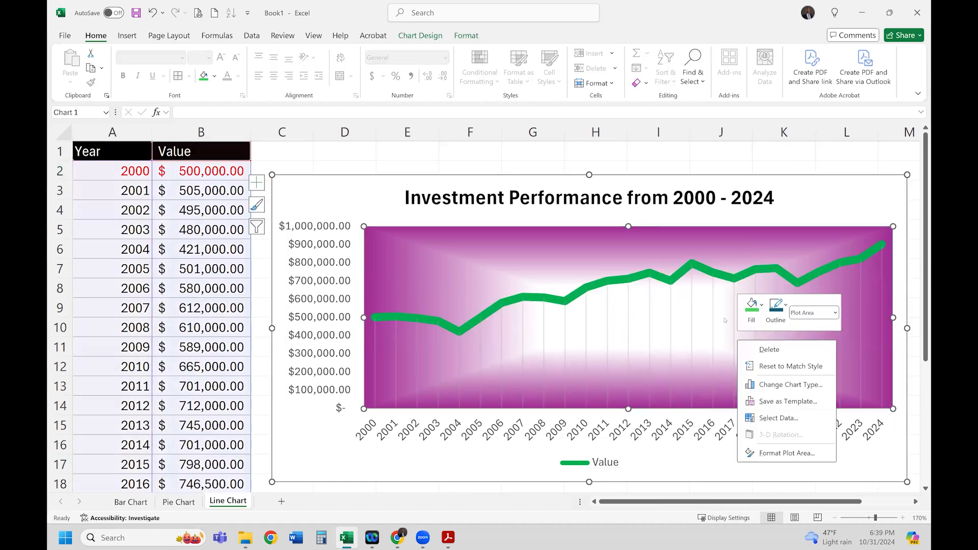
right_click(566, 252)
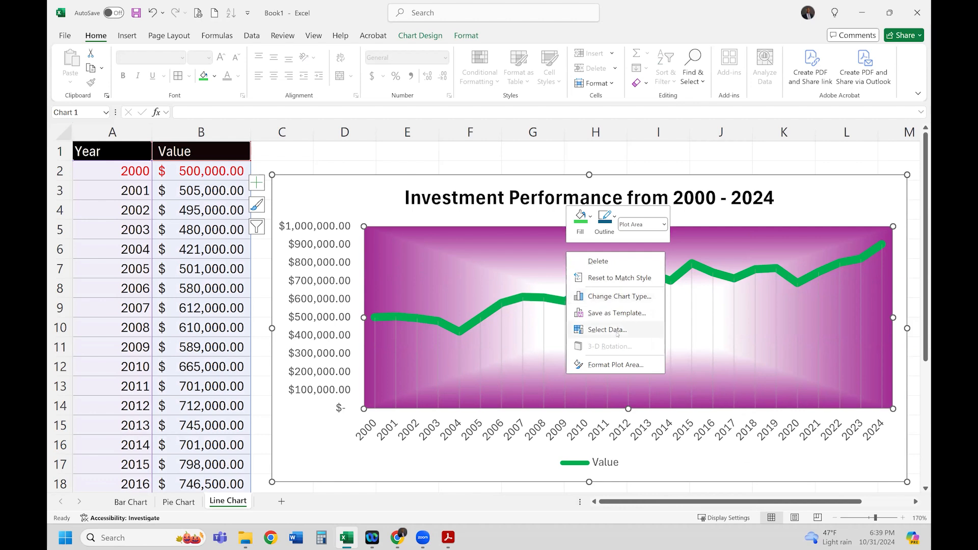
click(619, 365)
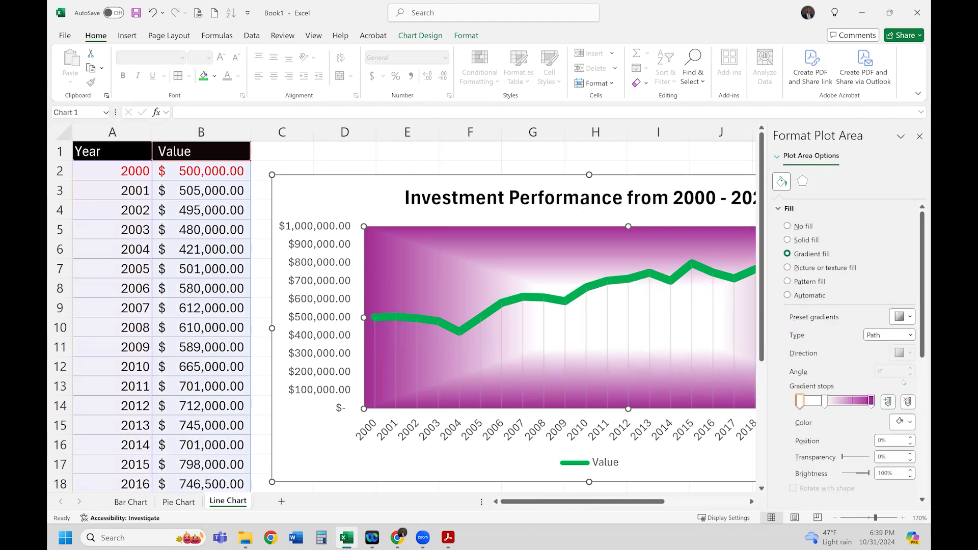
click(908, 318)
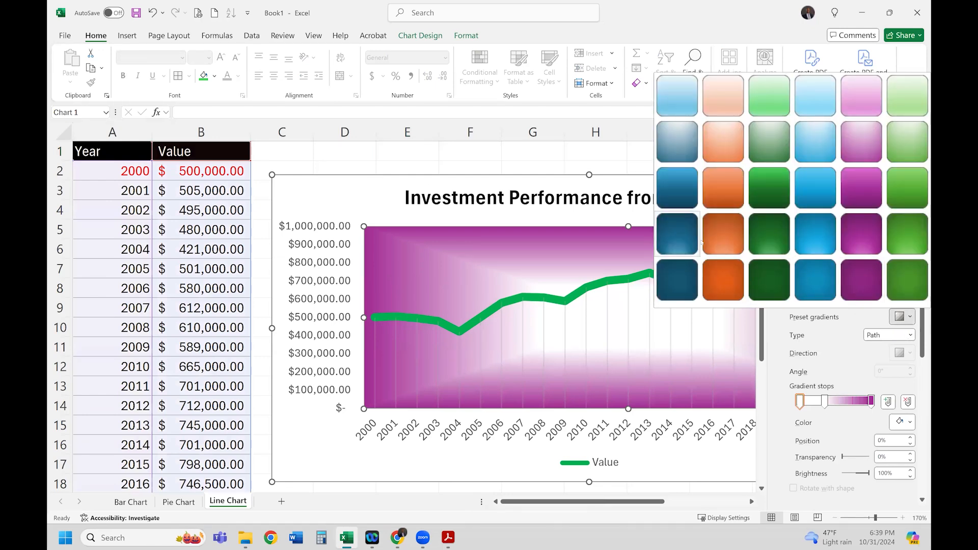
click(681, 280)
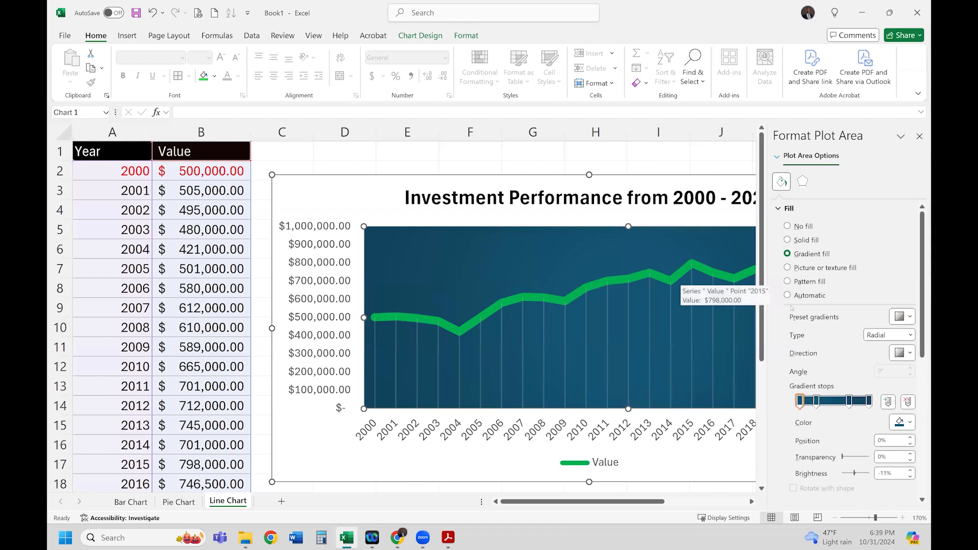
click(335, 156)
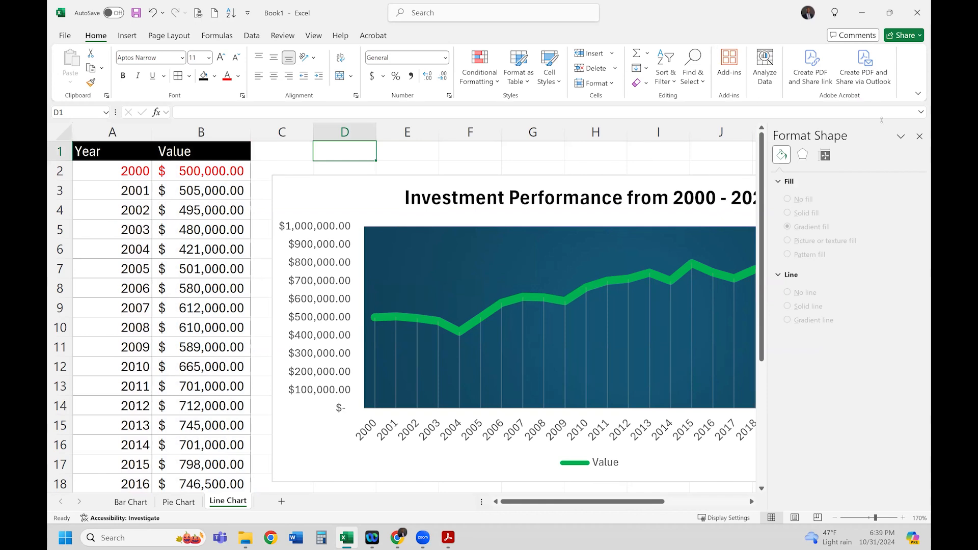
click(920, 136)
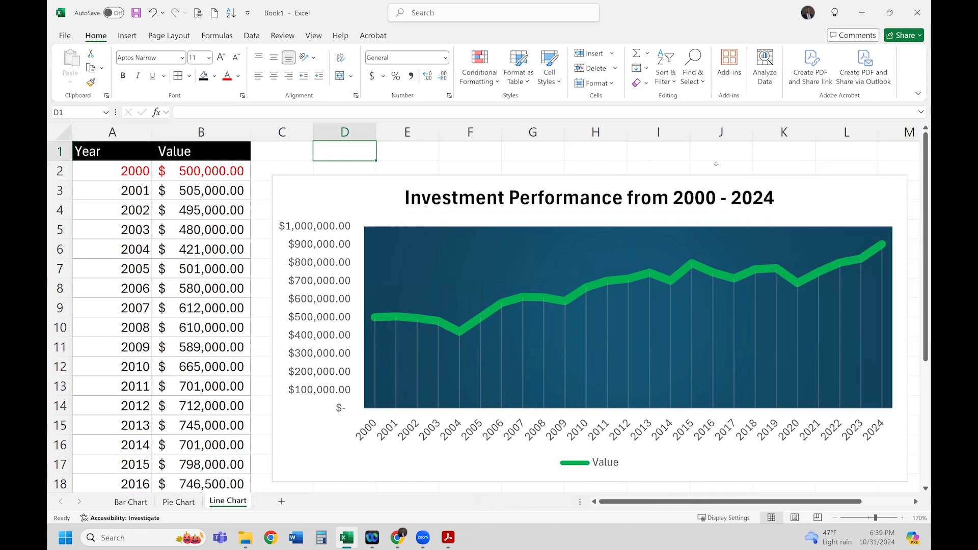
click(475, 164)
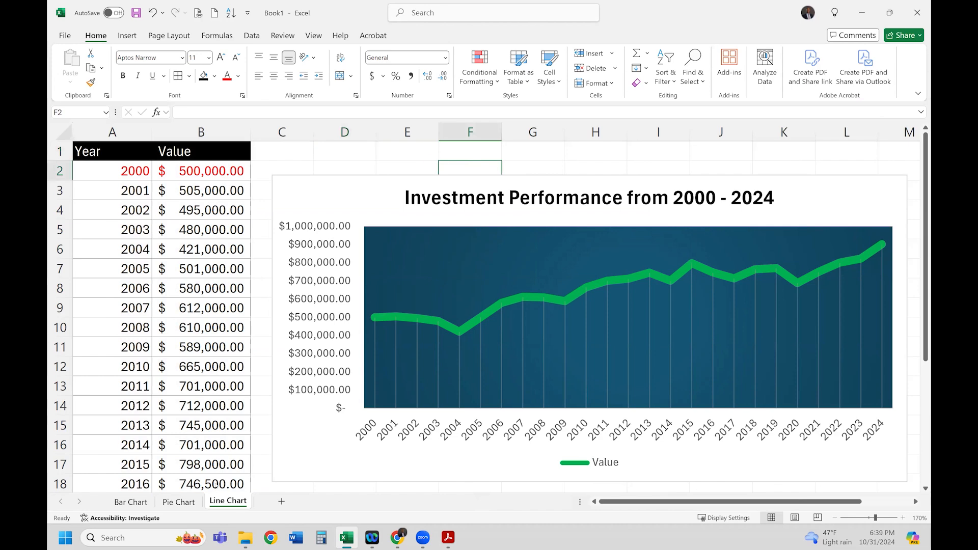
- Review the finished charts on the Bar Chart, Pie Chart and Line Chart sheets
click(133, 503)
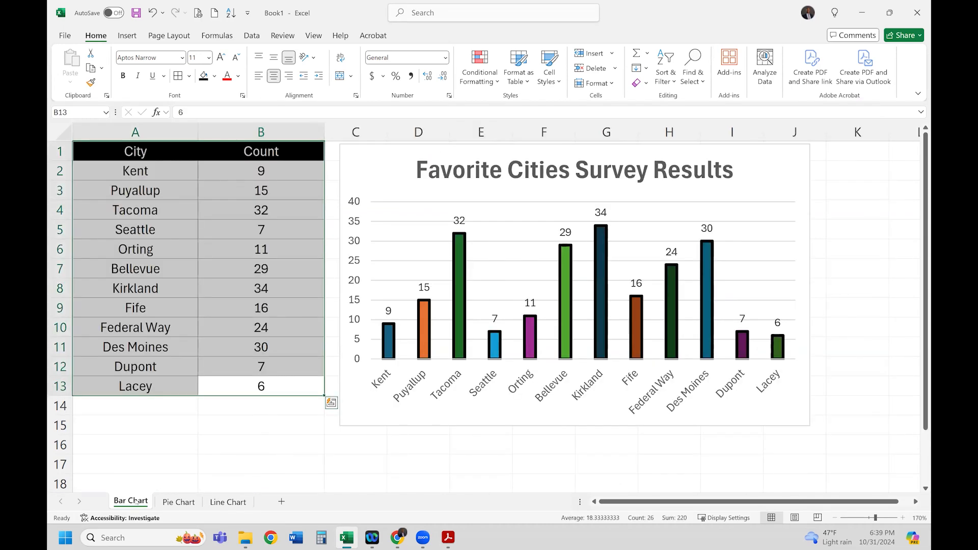
click(265, 433)
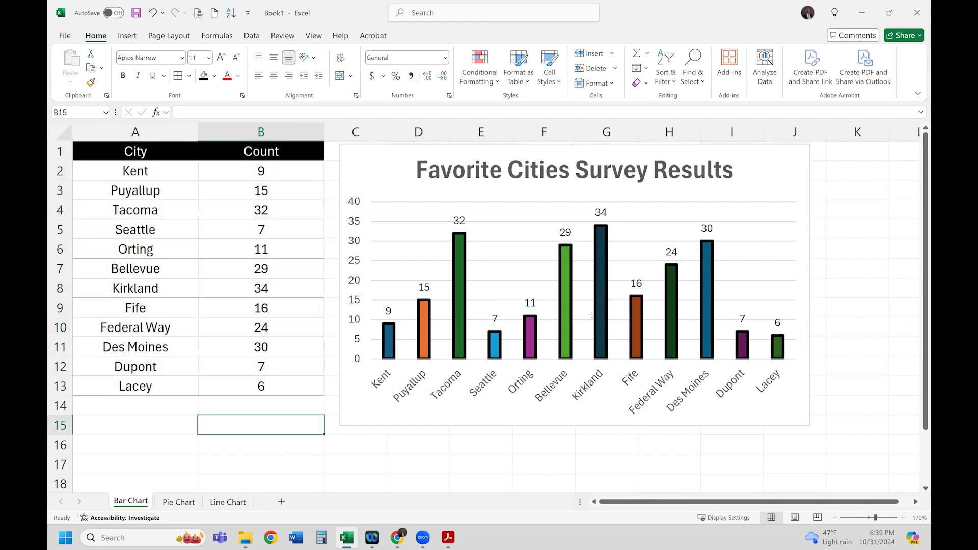
mouse_move(385, 332)
click(179, 502)
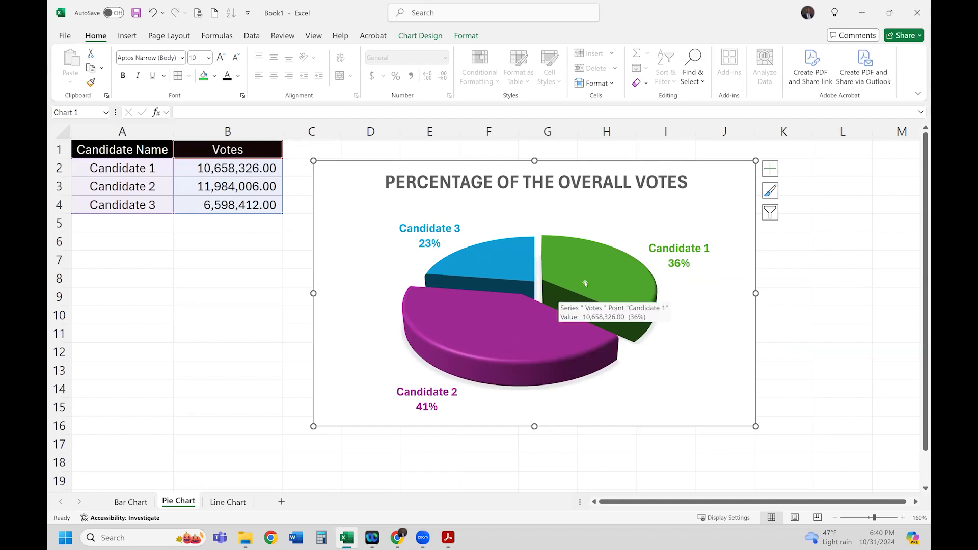
mouse_move(542, 318)
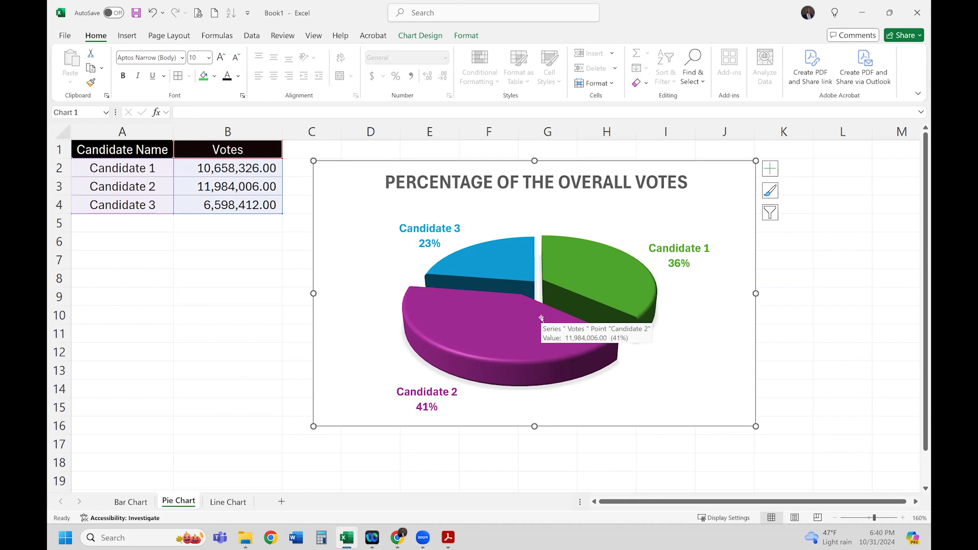
click(230, 502)
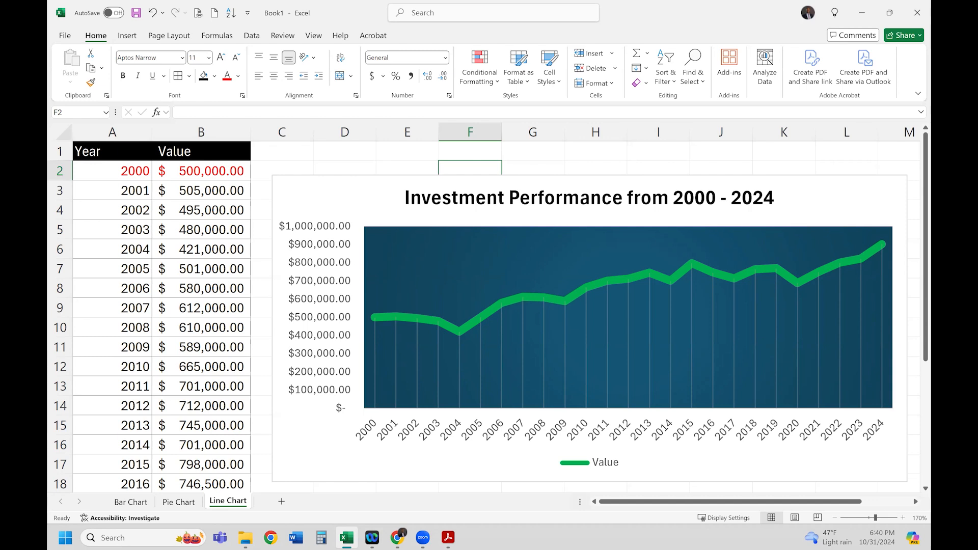
- Return to the Bar Chart sheet and examine the first city entries in the source table
key(alt+Tab)
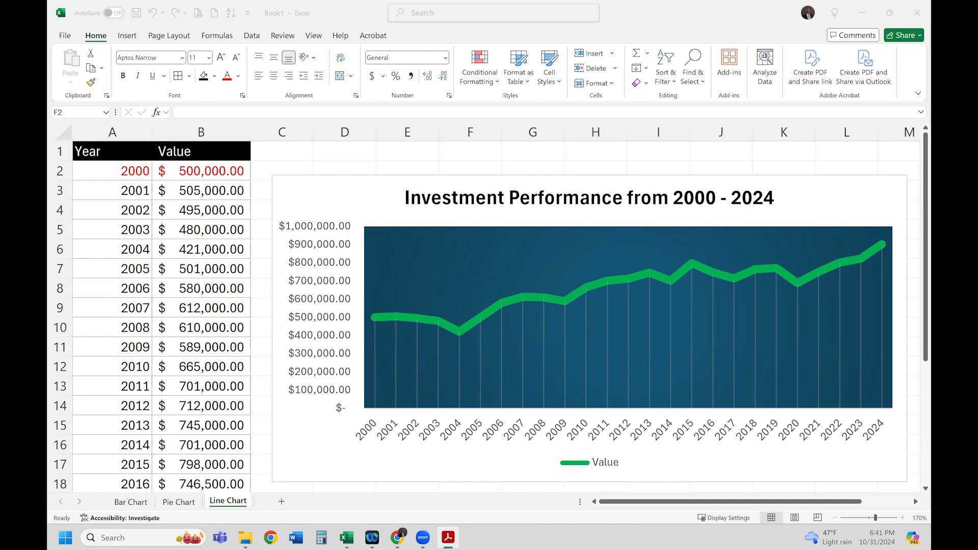
key(alt+Tab)
click(122, 501)
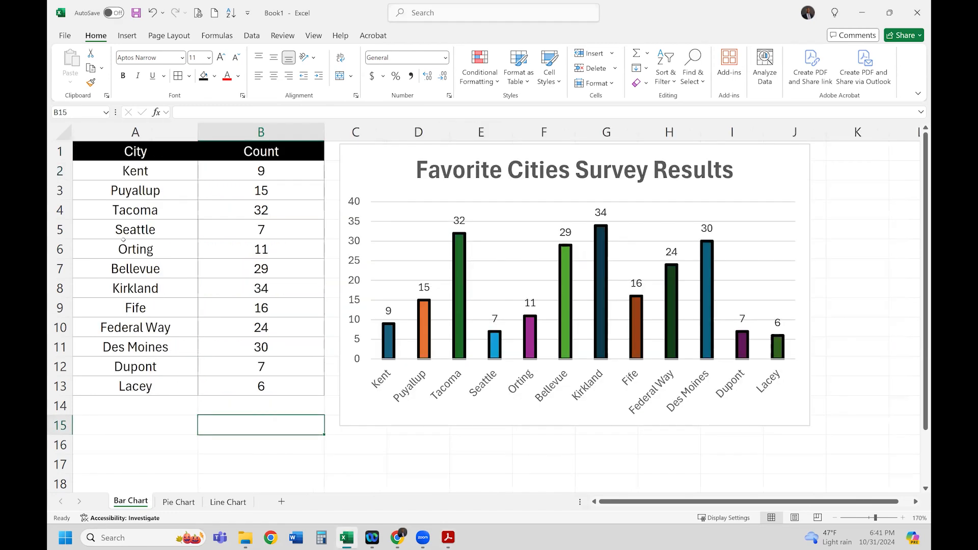
click(151, 173)
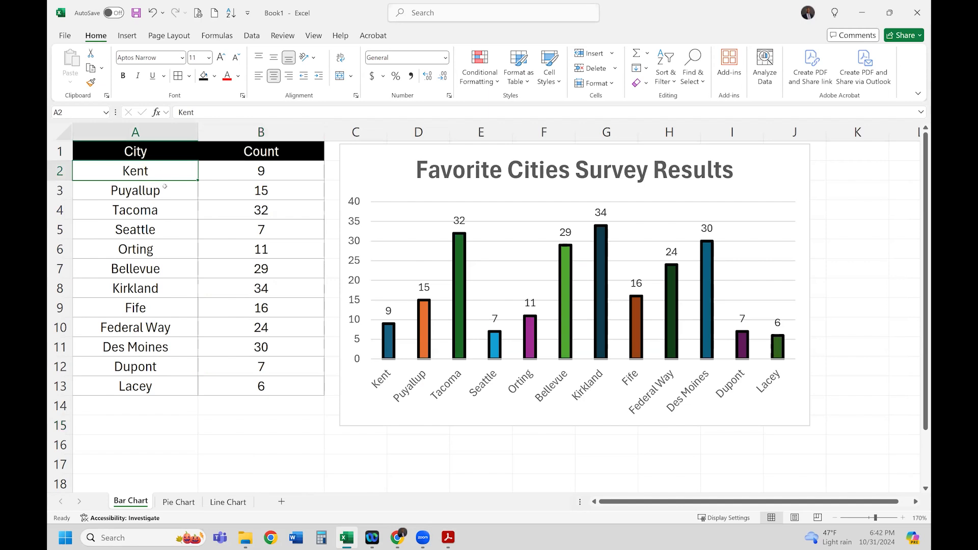
click(166, 192)
click(165, 212)
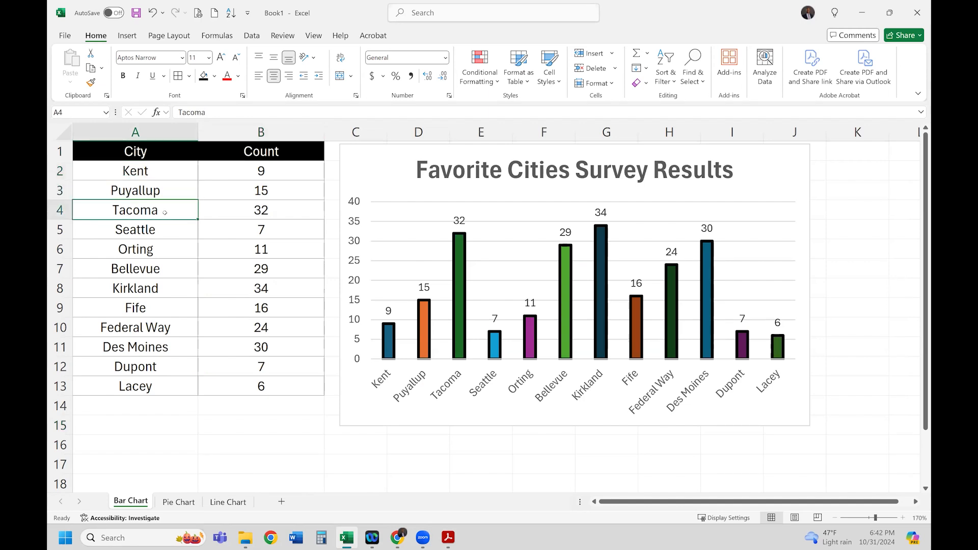